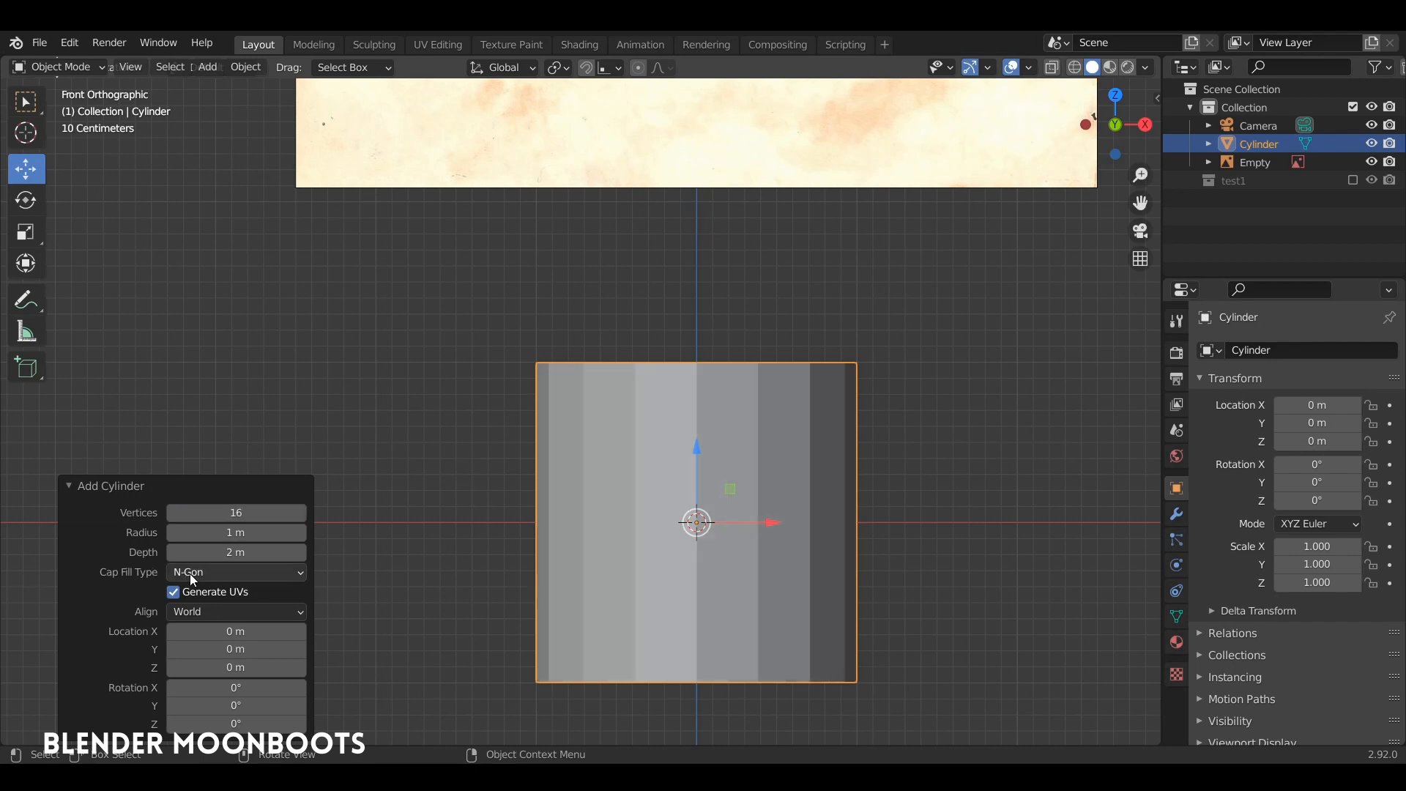
# Set the new 16-sided cylinder's cap fill type to Nothing so both ends are open.
pyautogui.click(212, 572)
pyautogui.click(214, 590)
pyautogui.moveTo(534, 506); pyautogui.dragTo(744, 455, button='middle')
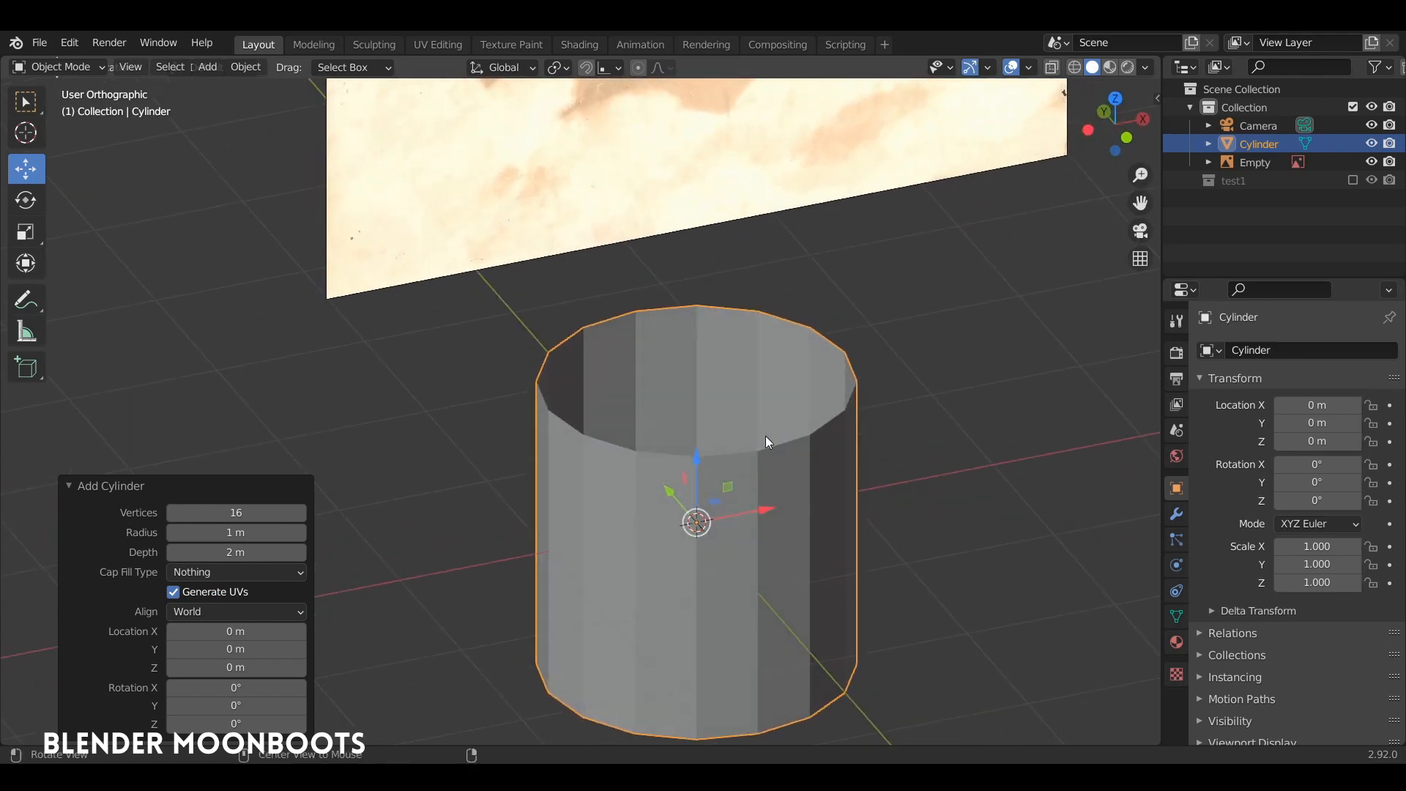
# Rotate the cylinder's mesh 90° about Y in Edit Mode and scale it down along X into a narrow ring.
pyautogui.press('Tab')
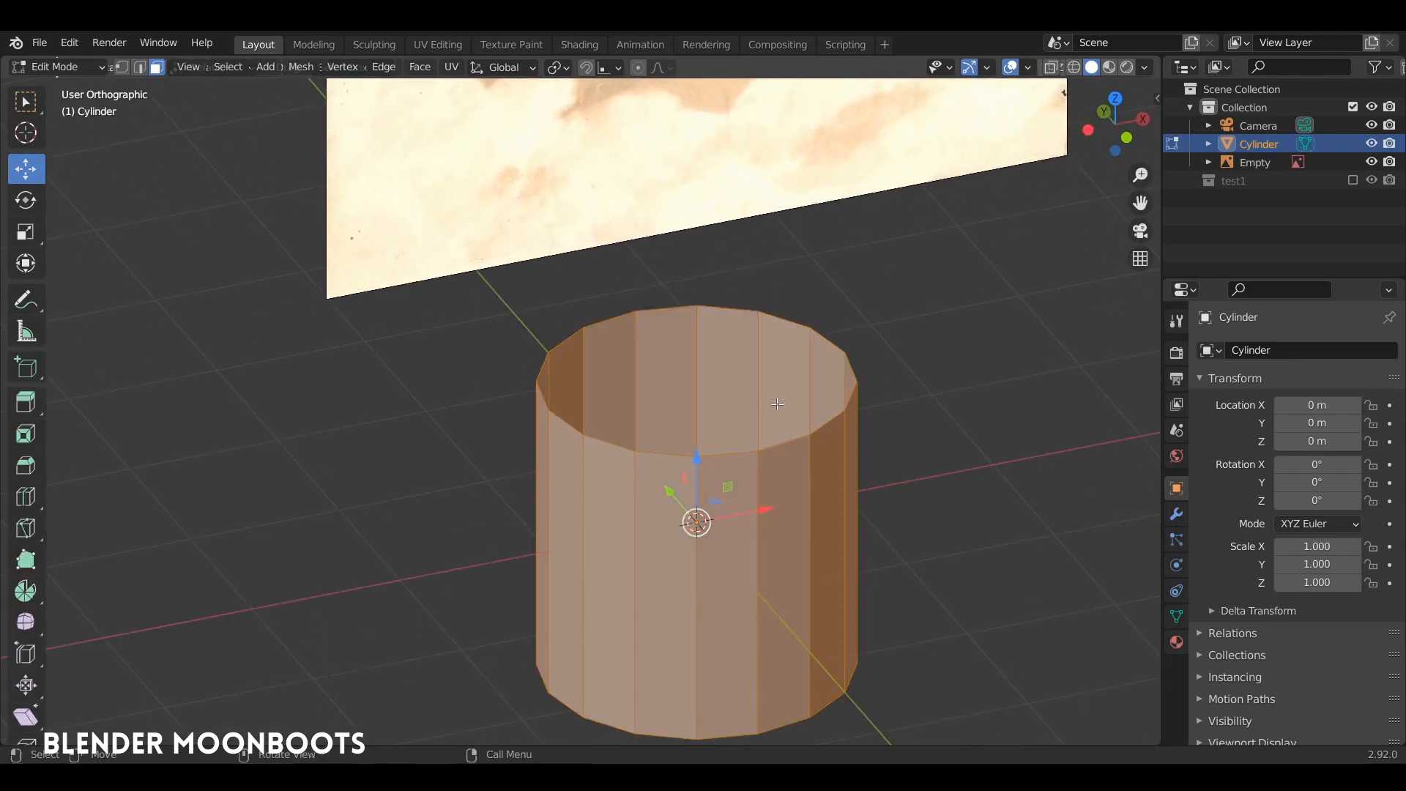
pyautogui.write('ry90')
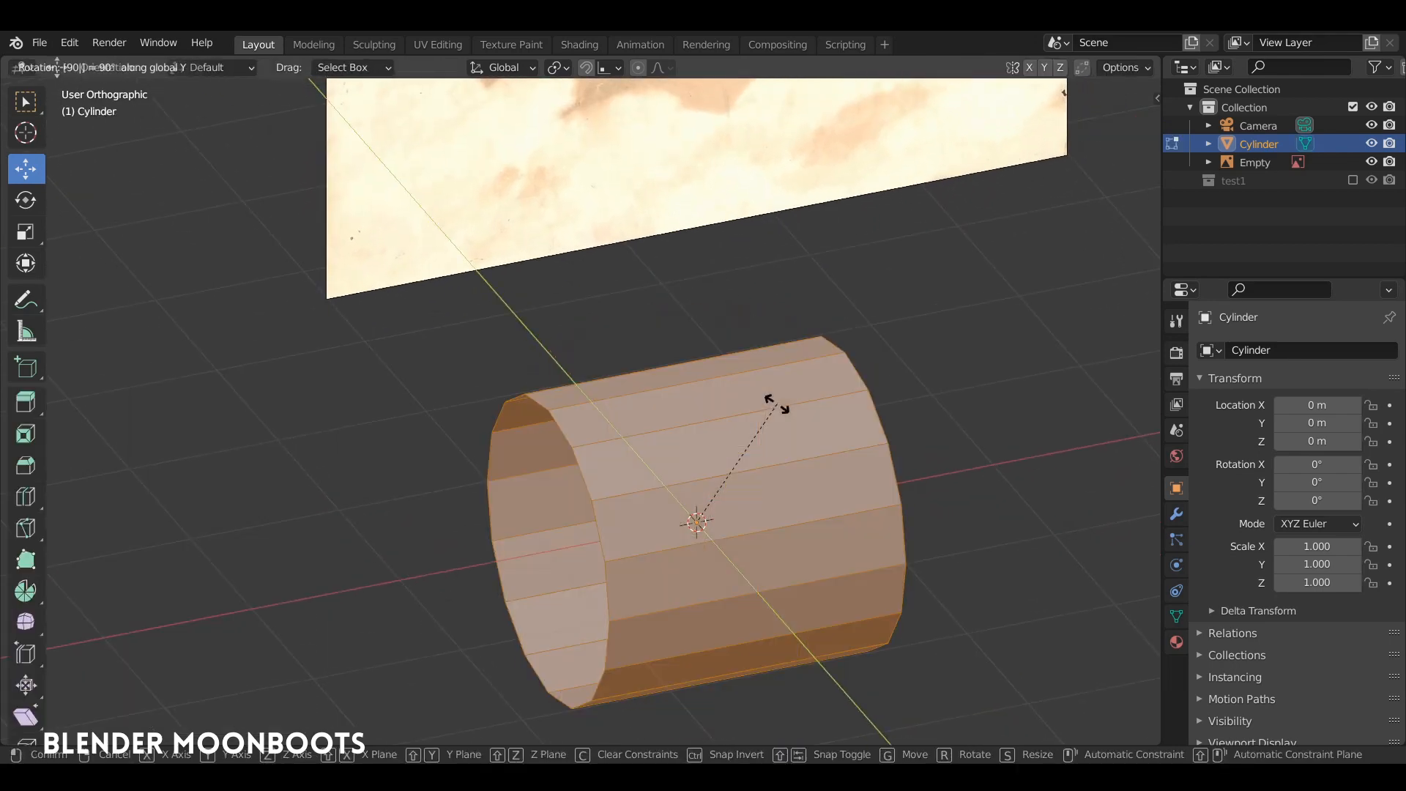
pyautogui.press('Return')
pyautogui.press('s')
pyautogui.press('x')
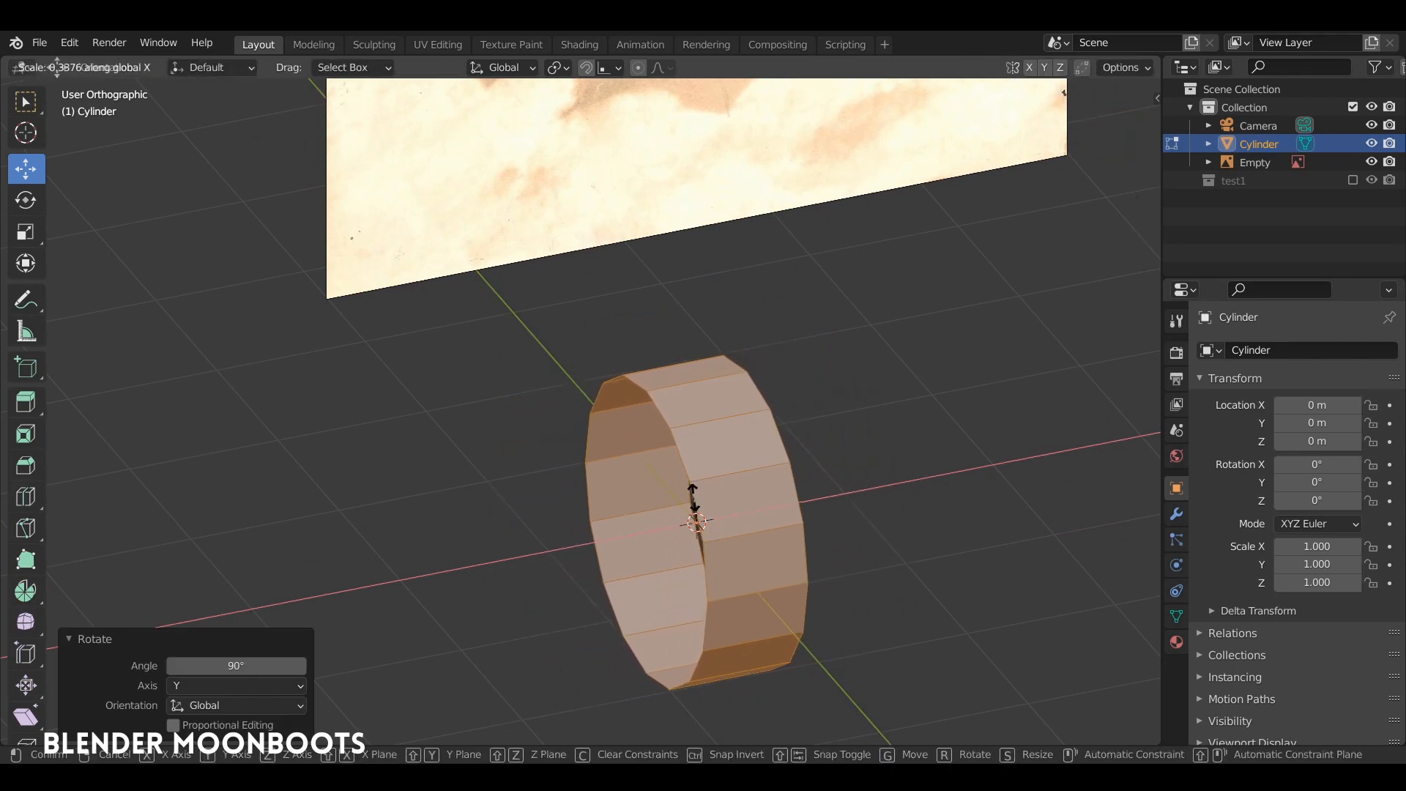
pyautogui.click(697, 496)
pyautogui.moveTo(697, 497); pyautogui.dragTo(721, 466, button='middle')
# Return to Object Mode and add a mesh circle with 8 vertices at the ring's centre.
pyautogui.press('KP_1')
pyautogui.press('Tab')
pyautogui.scroll(-1, 722, 464)
pyautogui.hotkey('shift', 'a')
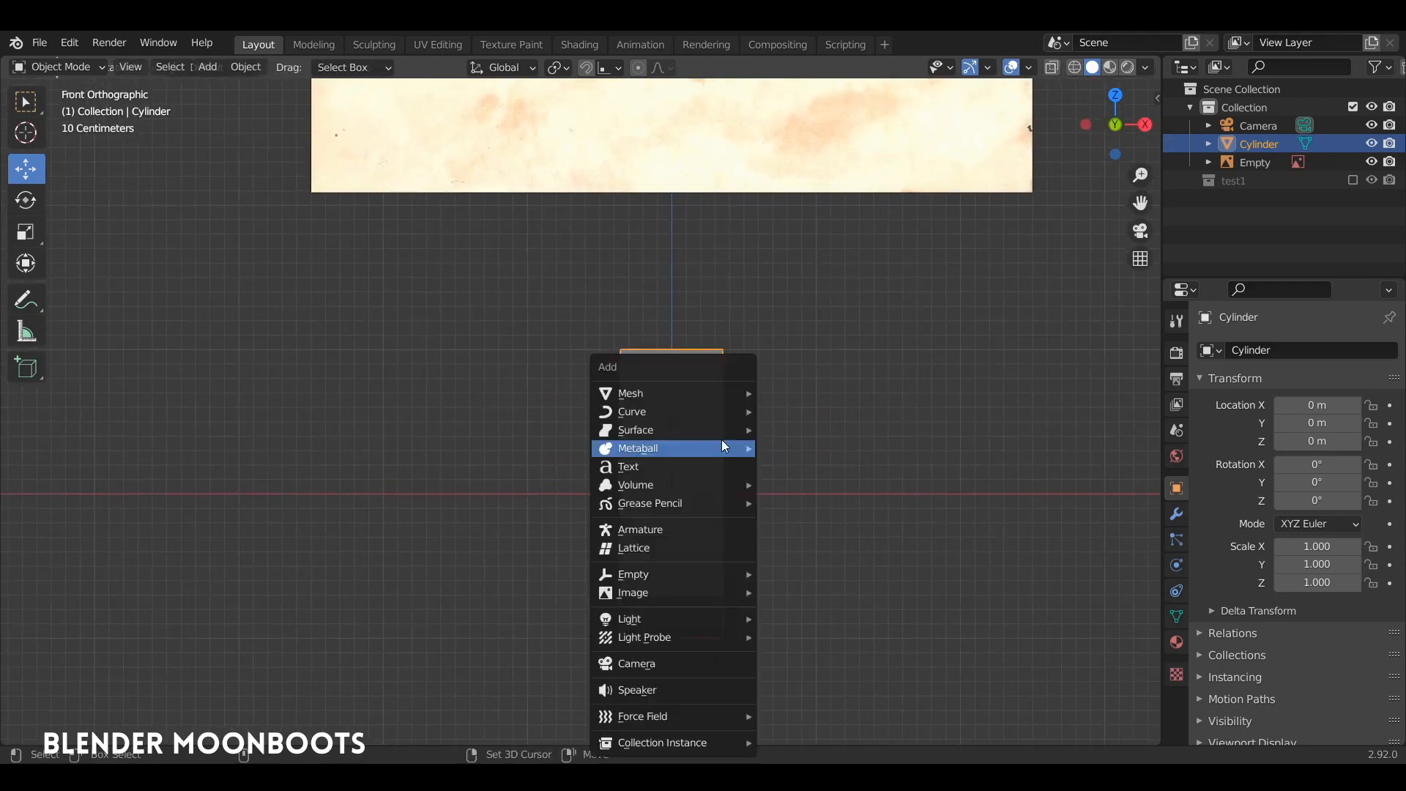
pyautogui.moveTo(678, 392)
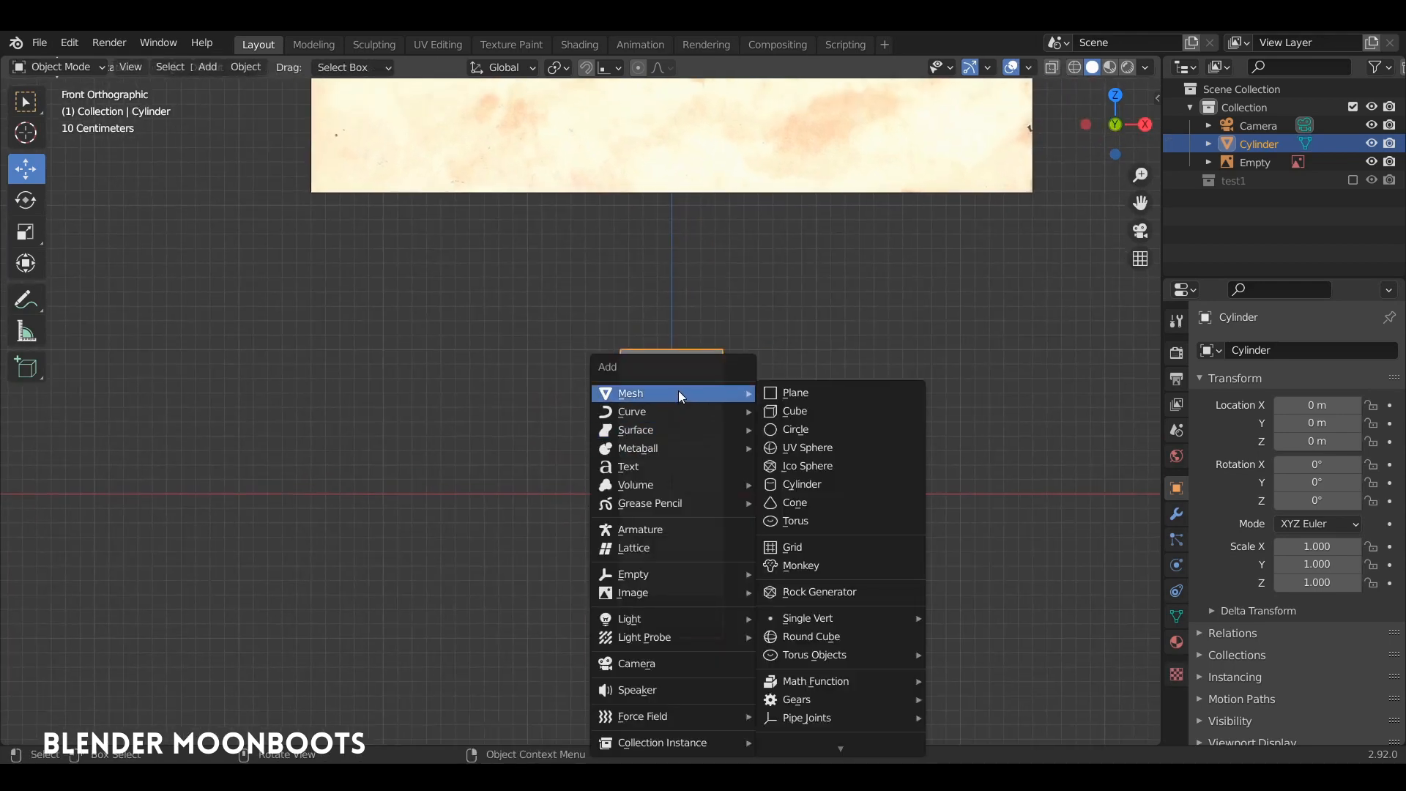
pyautogui.click(797, 427)
pyautogui.click(245, 533)
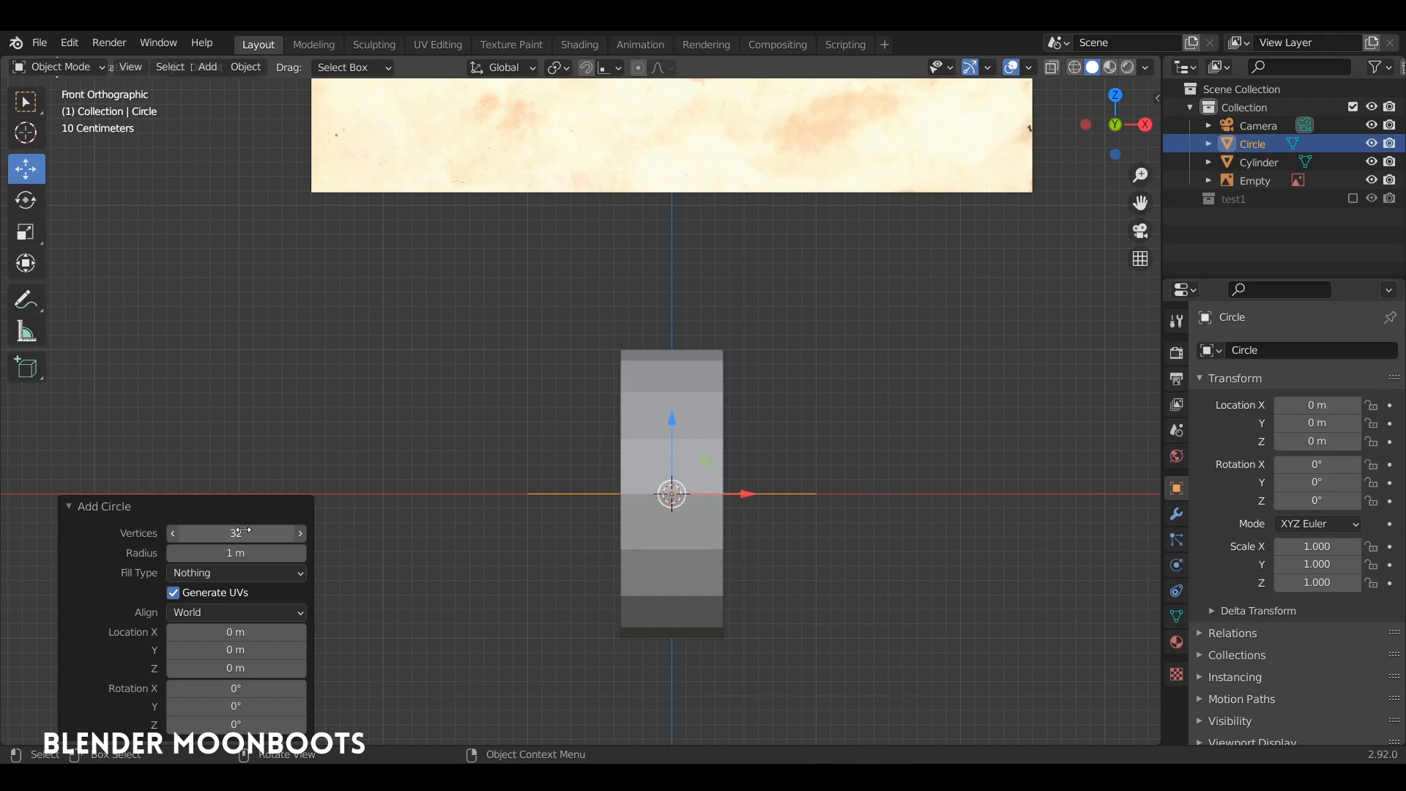
pyautogui.write('8')
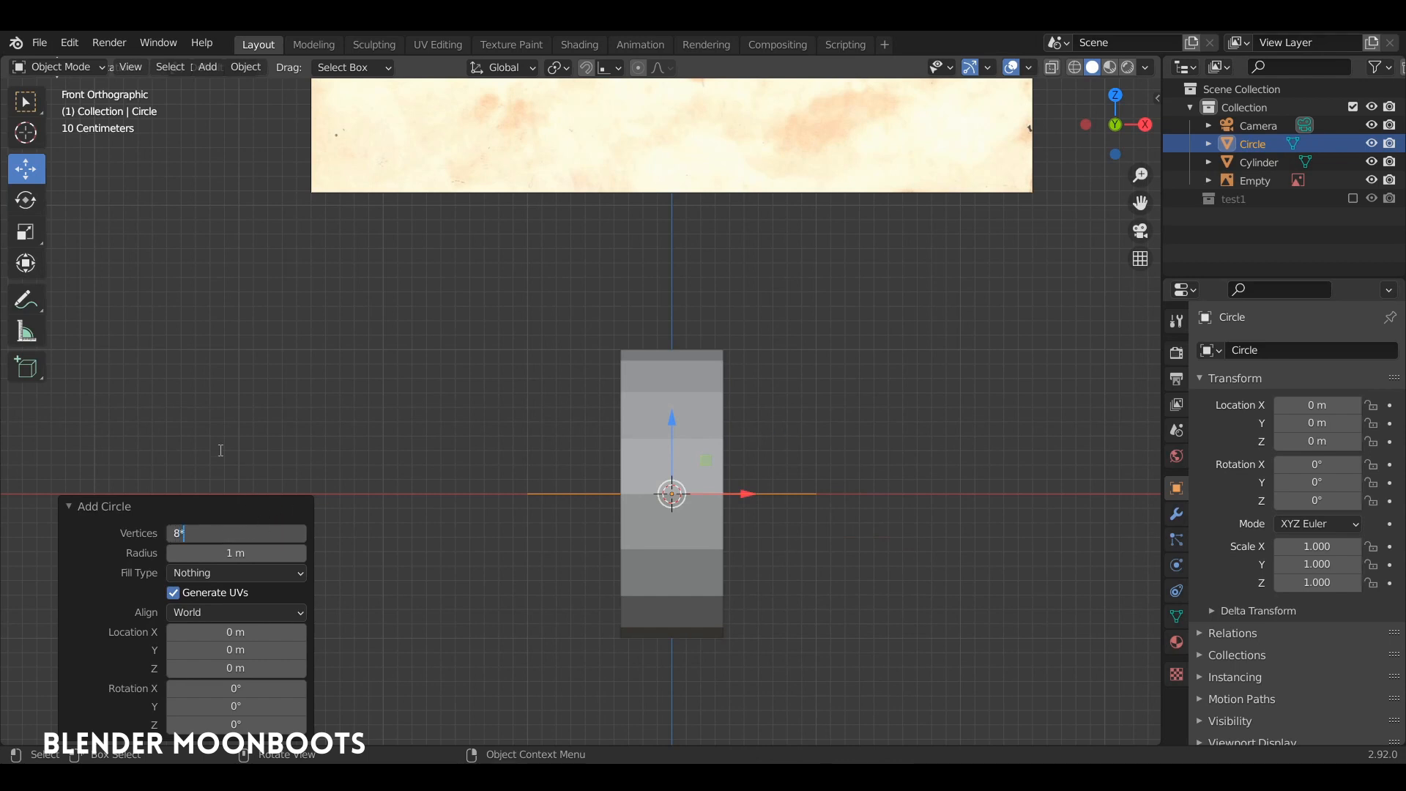
pyautogui.press('Return')
# Rotate the circle 90° about the X axis and scale it uniformly to about 0.3.
pyautogui.press('r')
pyautogui.press('x')
pyautogui.press('9')
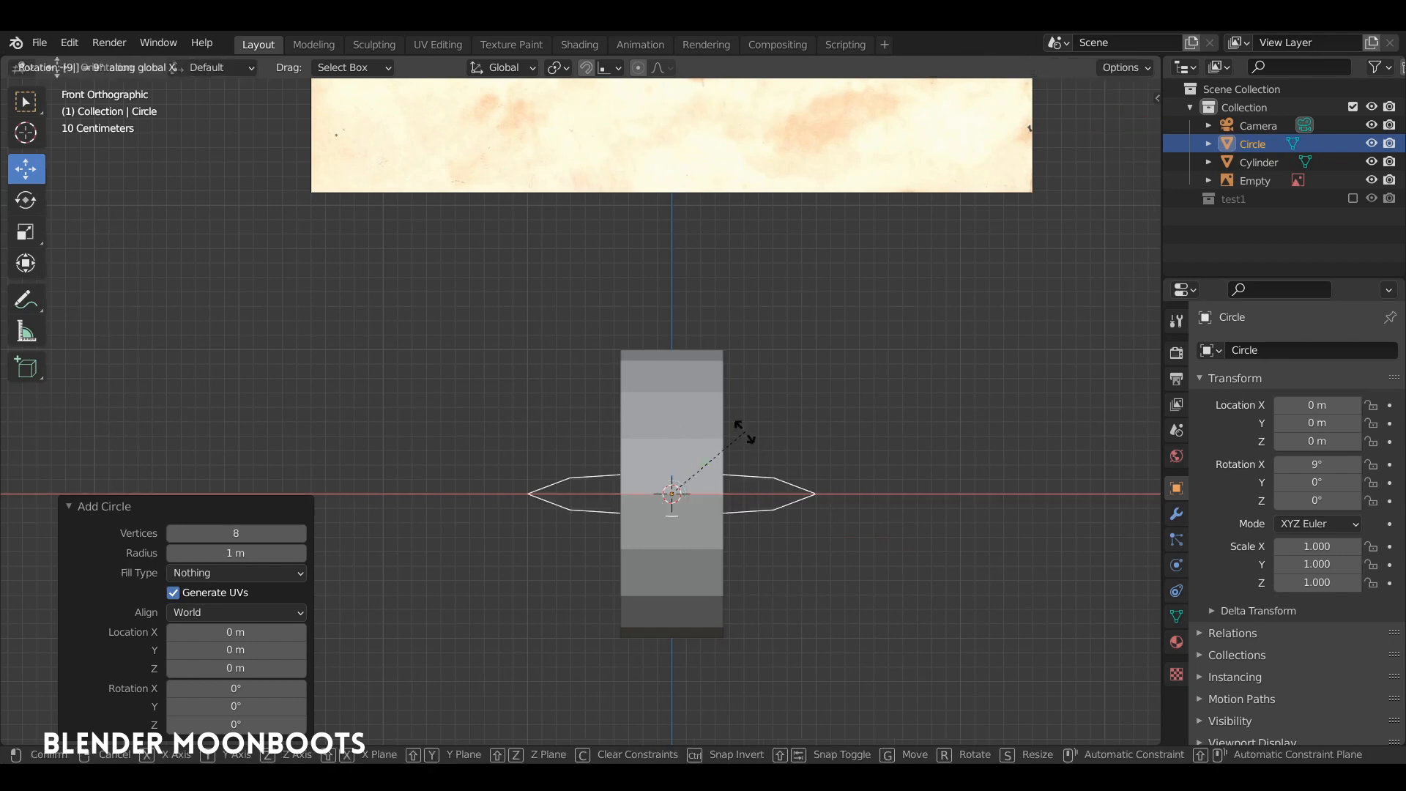
pyautogui.press('0')
pyautogui.press('Return')
pyautogui.press('s')
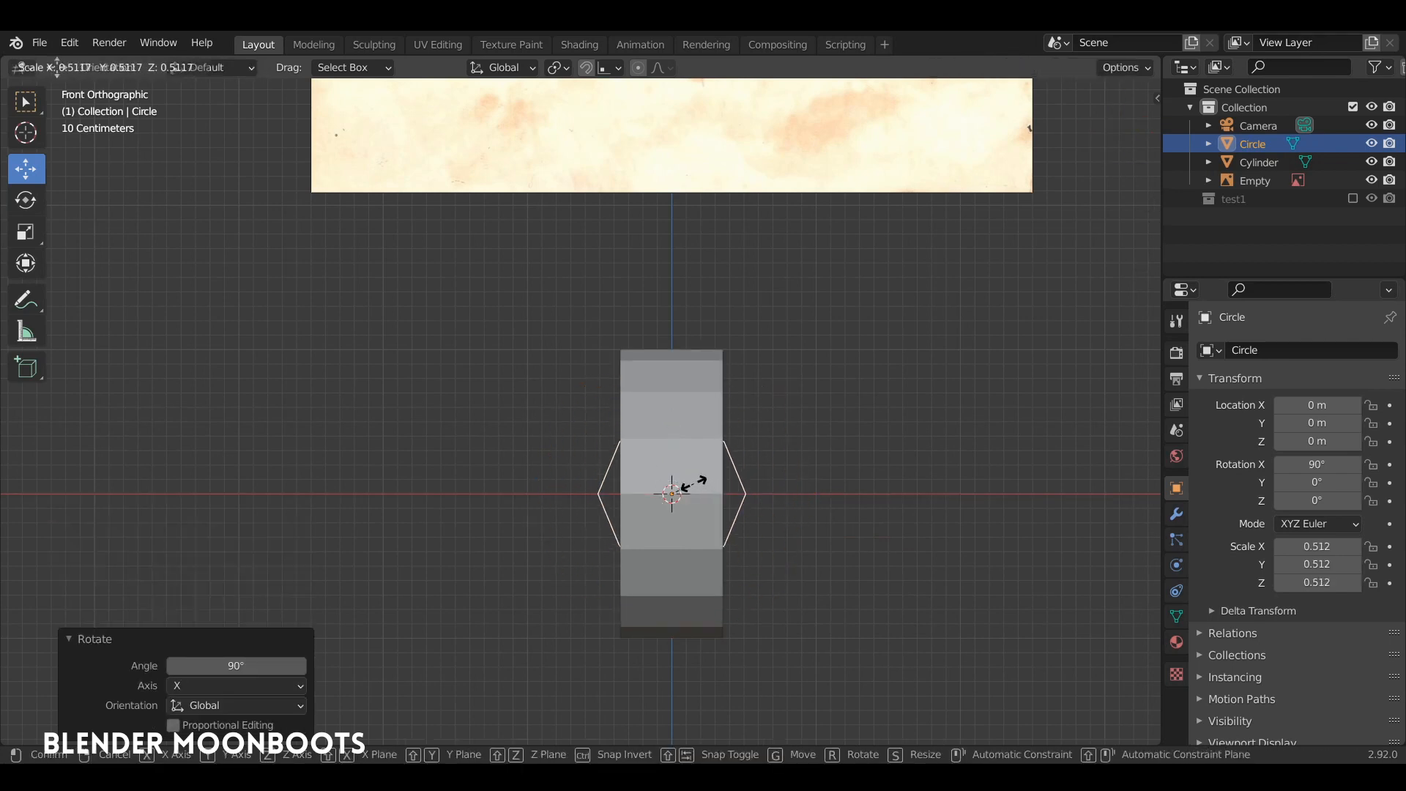
pyautogui.click(685, 486)
# Move the circle along Y by about -1.2 m so it sits in front of the ring.
pyautogui.moveTo(686, 486); pyautogui.dragTo(869, 531, button='middle')
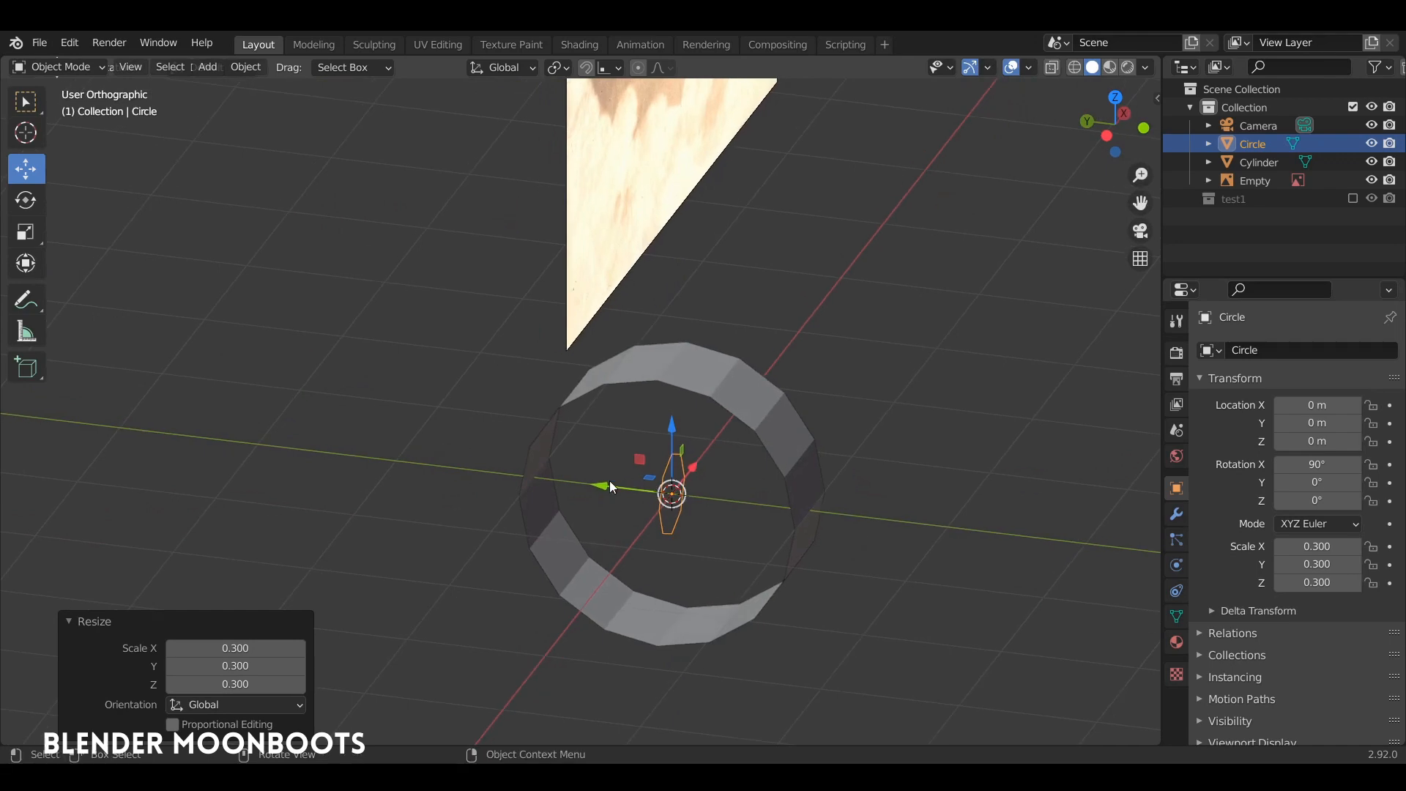
pyautogui.moveTo(615, 485); pyautogui.dragTo(782, 505)
# Knife Project the circle's octagonal outline from the front onto the ring's mesh.
pyautogui.press('KP_1')
pyautogui.scroll(2, 894, 454)
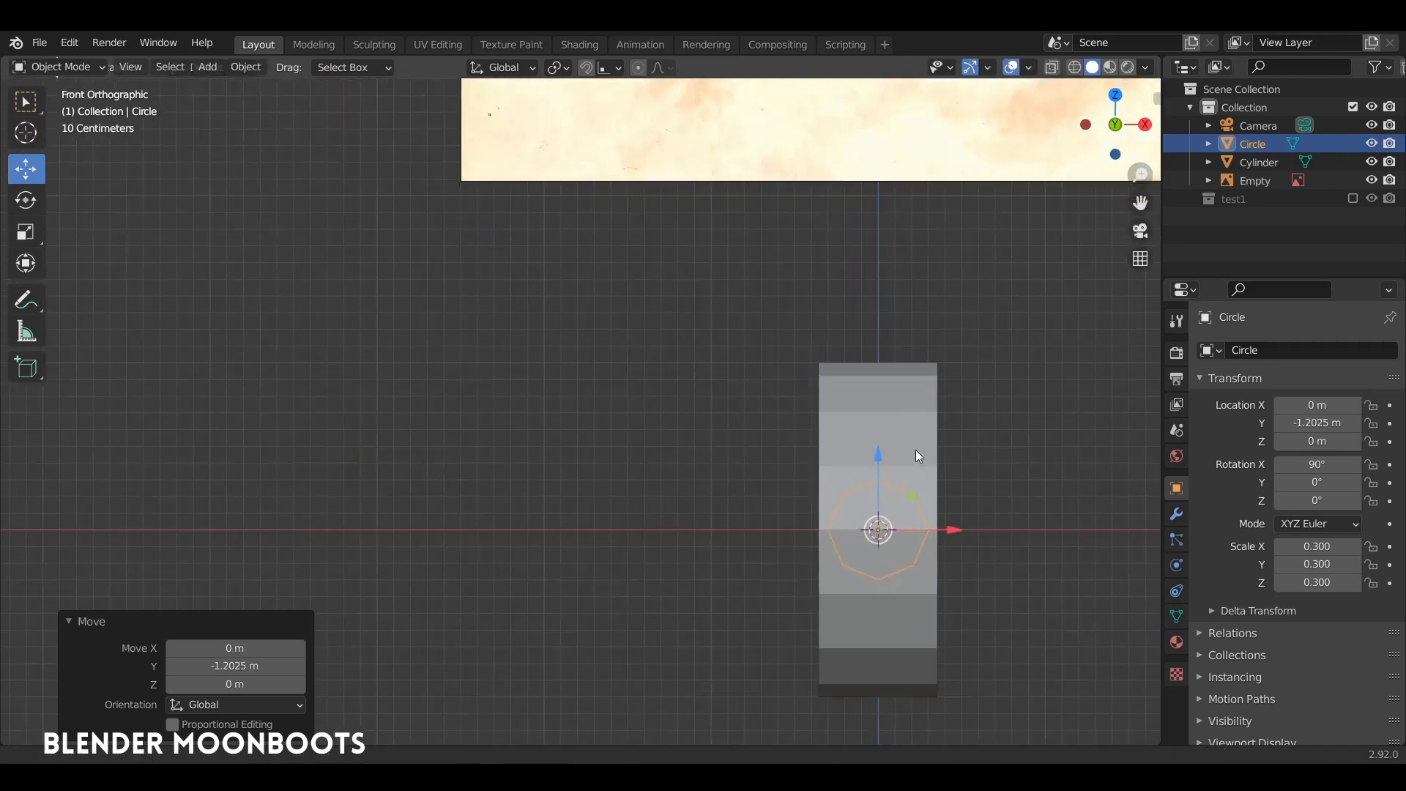
pyautogui.keyDown('shift'); pyautogui.moveTo(876, 360); pyautogui.dragTo(447, 263, button='middle'); pyautogui.keyUp('shift')
pyautogui.scroll(3, 527, 308)
pyautogui.keyDown('shift'); pyautogui.moveTo(621, 366); pyautogui.dragTo(783, 322, button='middle'); pyautogui.keyUp('shift')
pyautogui.scroll(1, 784, 322)
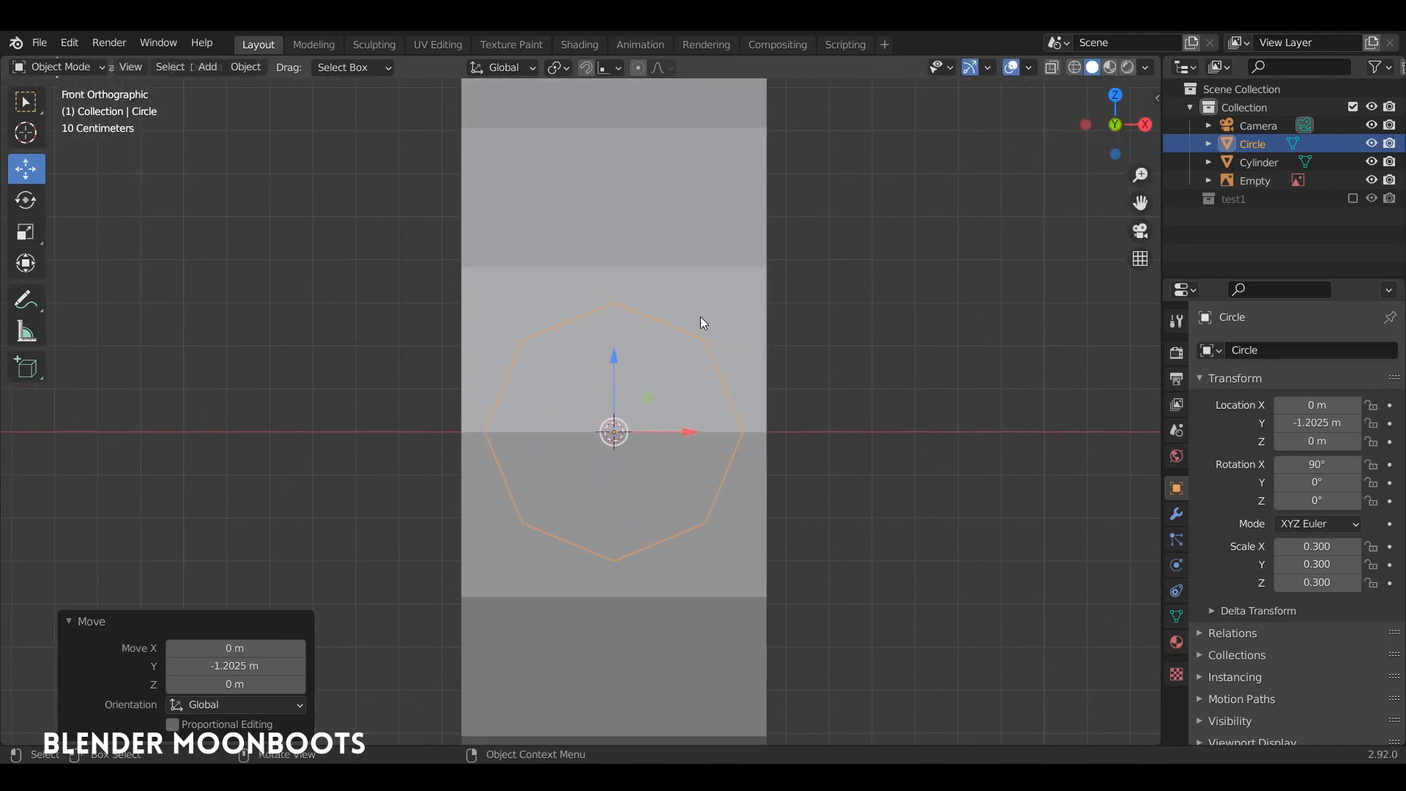
pyautogui.click(651, 323)
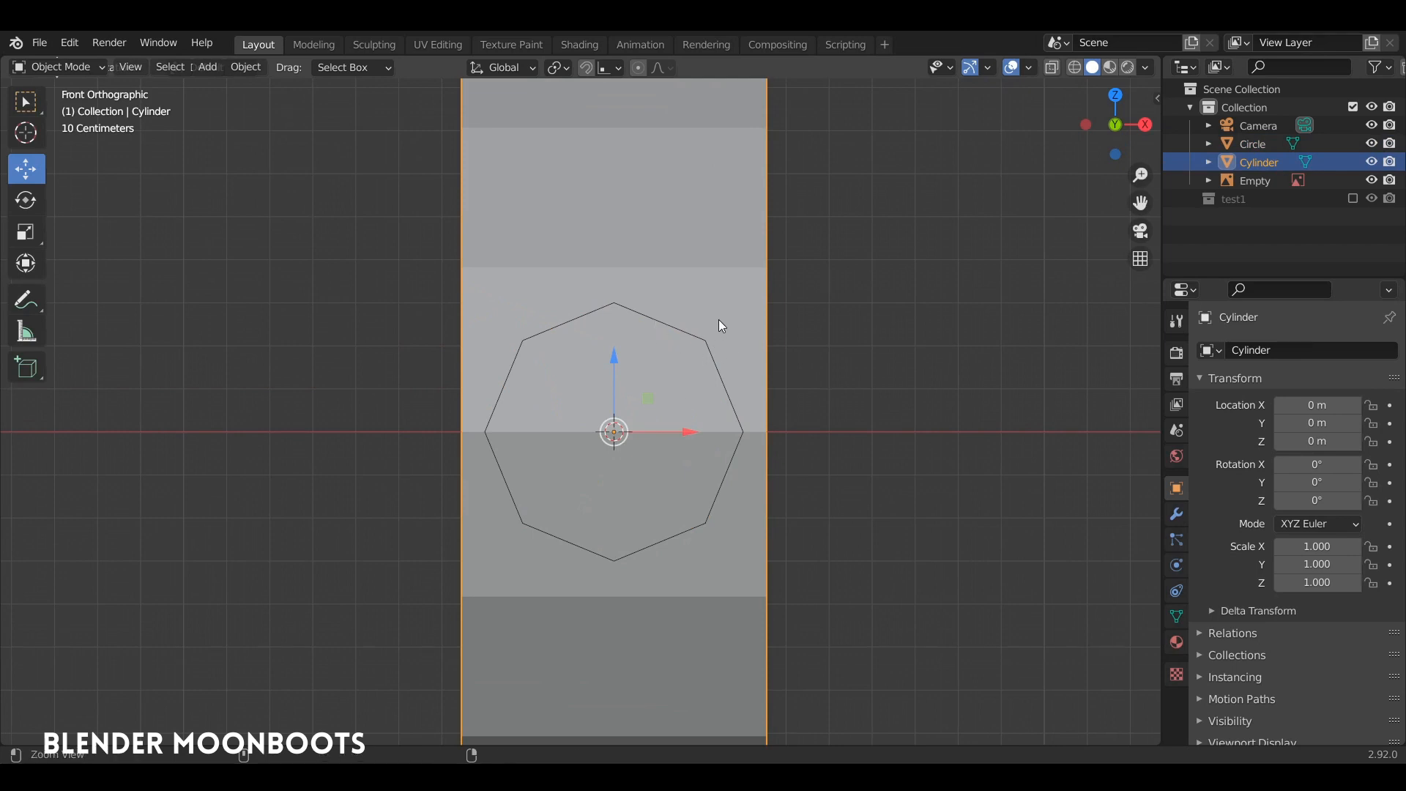
pyautogui.keyDown('ctrl'); pyautogui.moveTo(718, 319); pyautogui.dragTo(763, 363, button='middle'); pyautogui.keyUp('ctrl')
pyautogui.press('Tab')
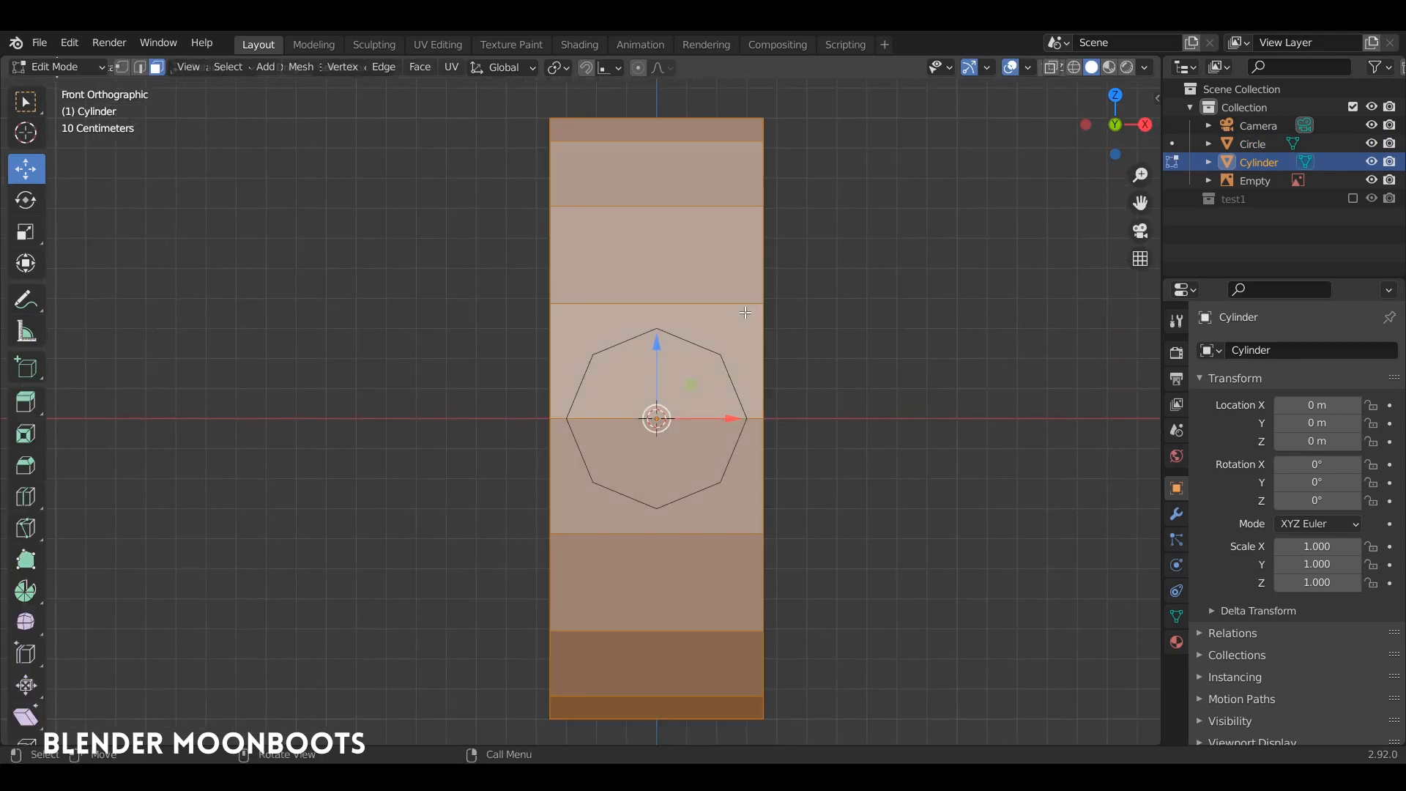
pyautogui.press('ctrl')
pyautogui.keyDown('ctrl'); pyautogui.click(718, 356); pyautogui.keyUp('ctrl')
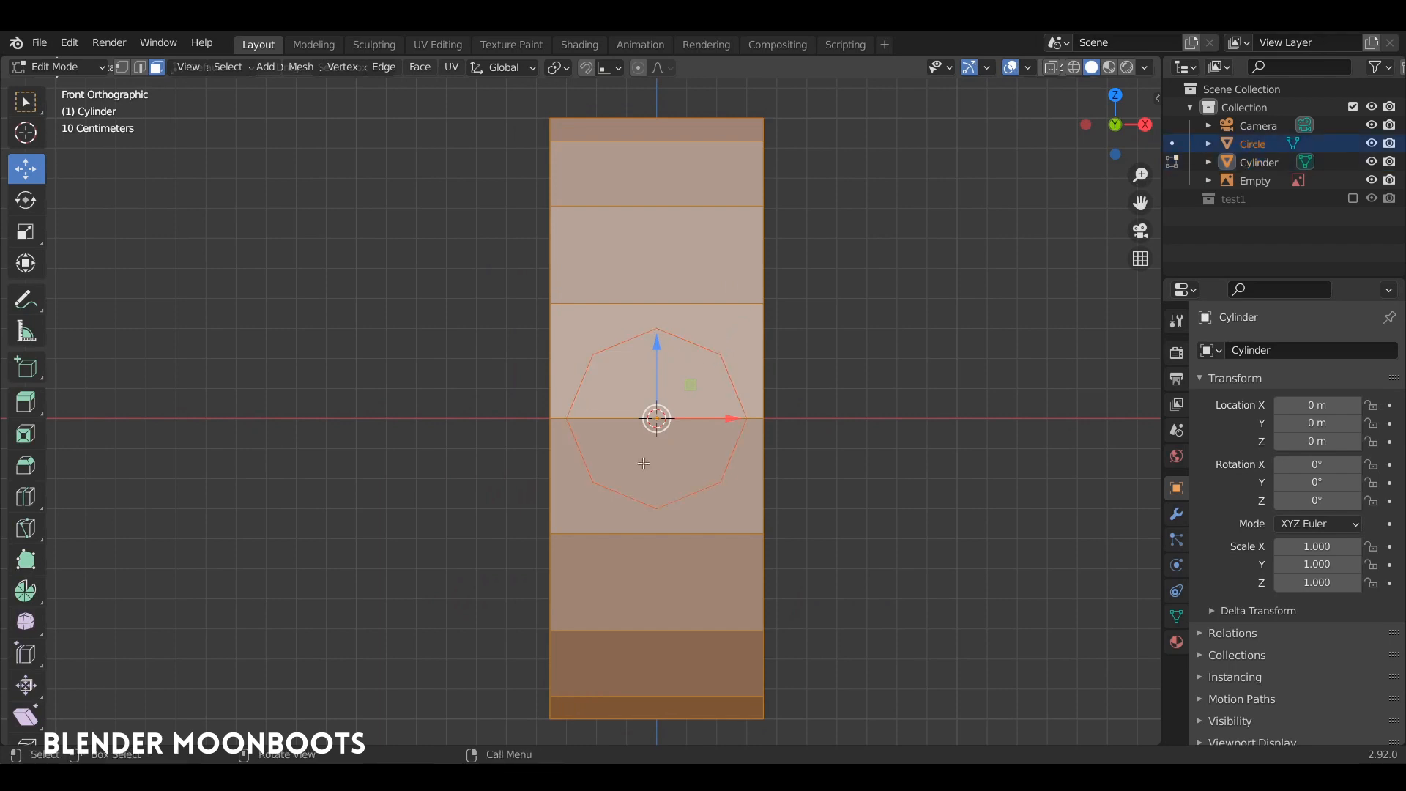
pyautogui.click(301, 69)
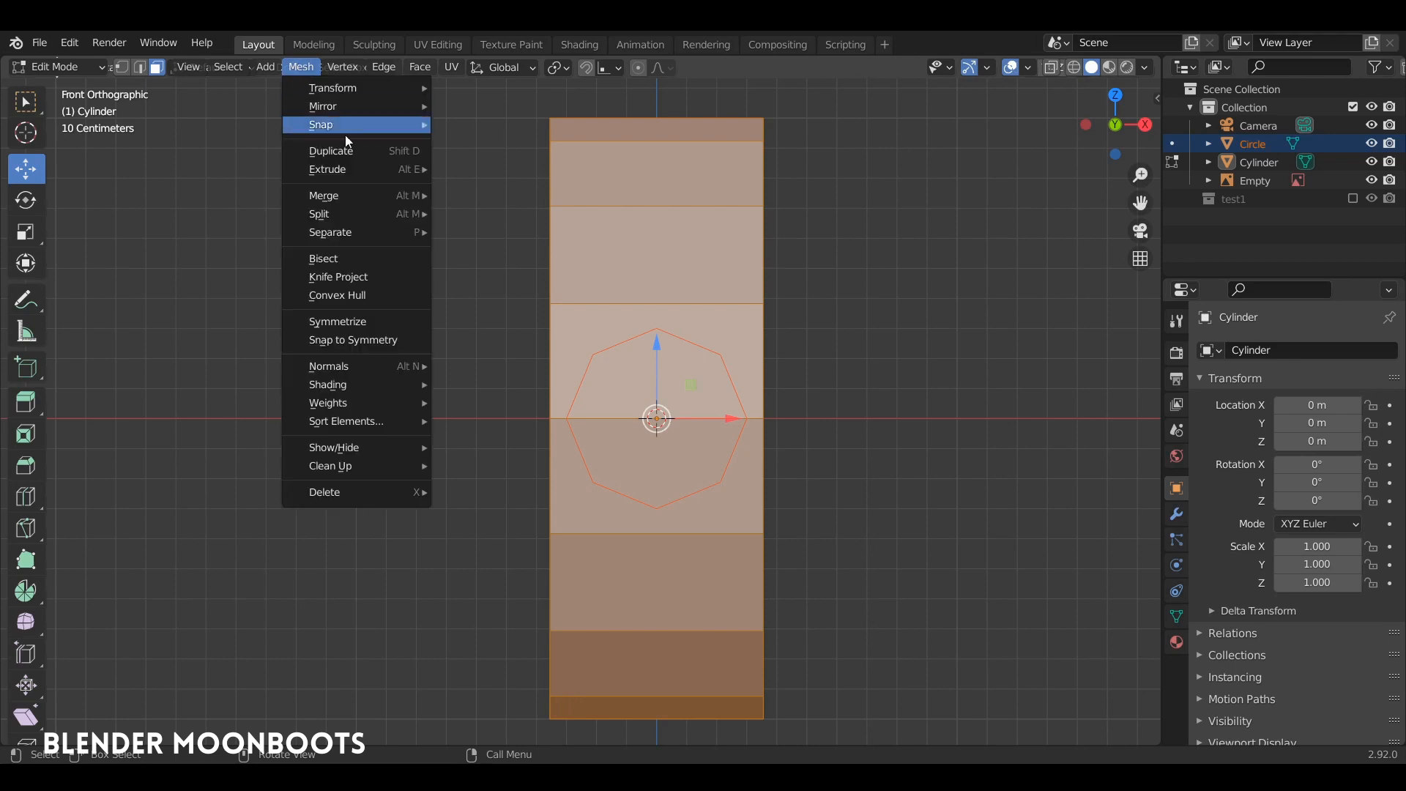
pyautogui.click(364, 276)
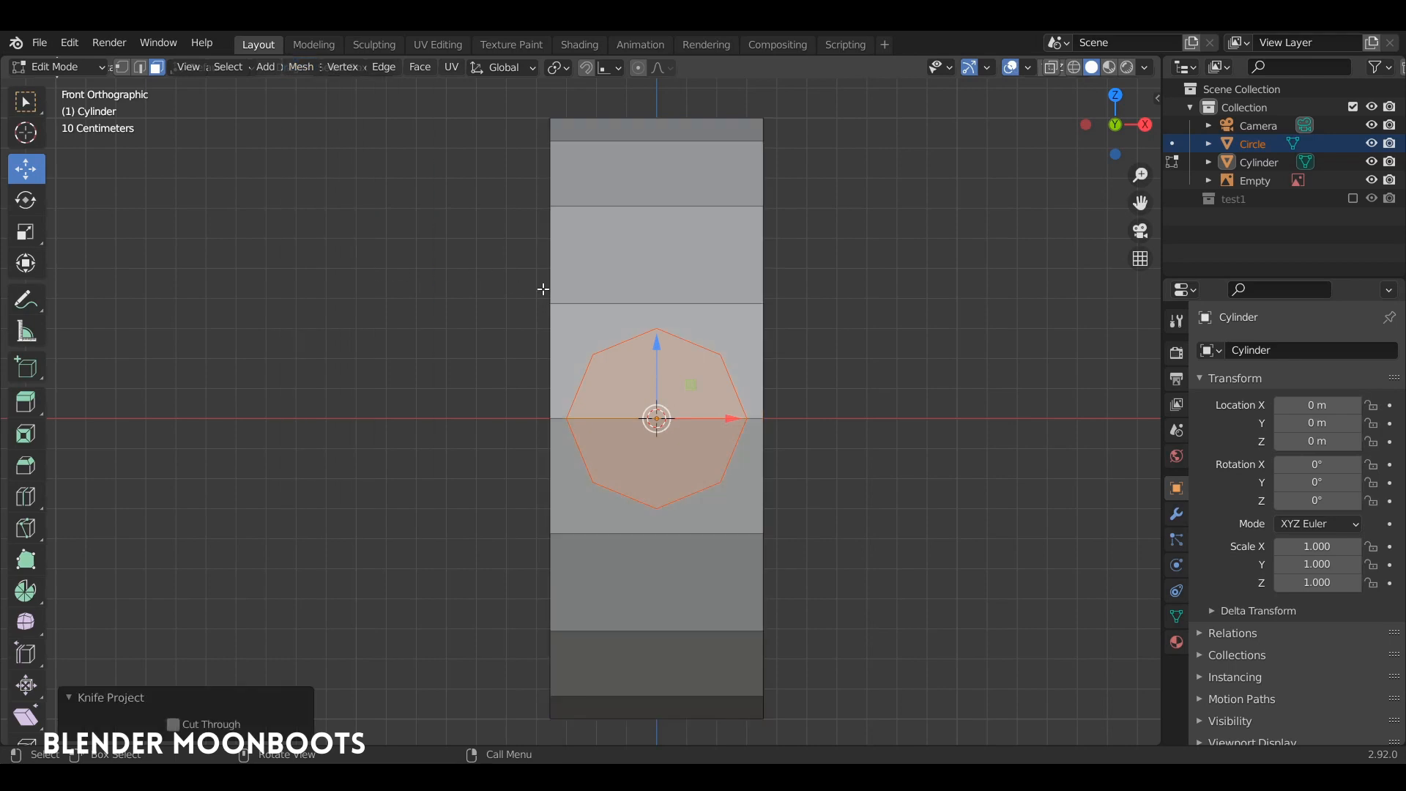
# Inspect the projected cut on the ring and delete the circle used as the cutter.
pyautogui.moveTo(542, 290); pyautogui.dragTo(722, 375, button='middle')
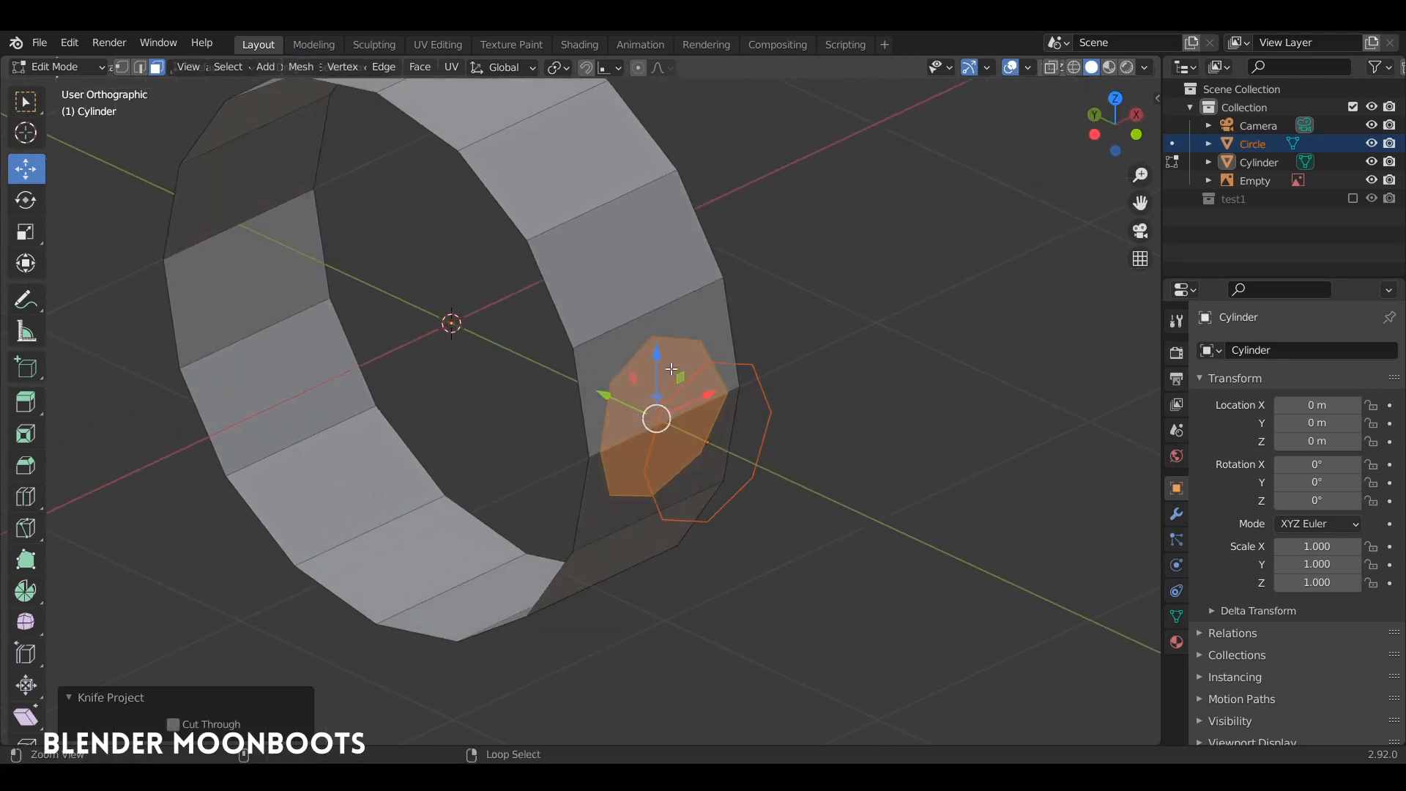
pyautogui.scroll(3, 634, 388)
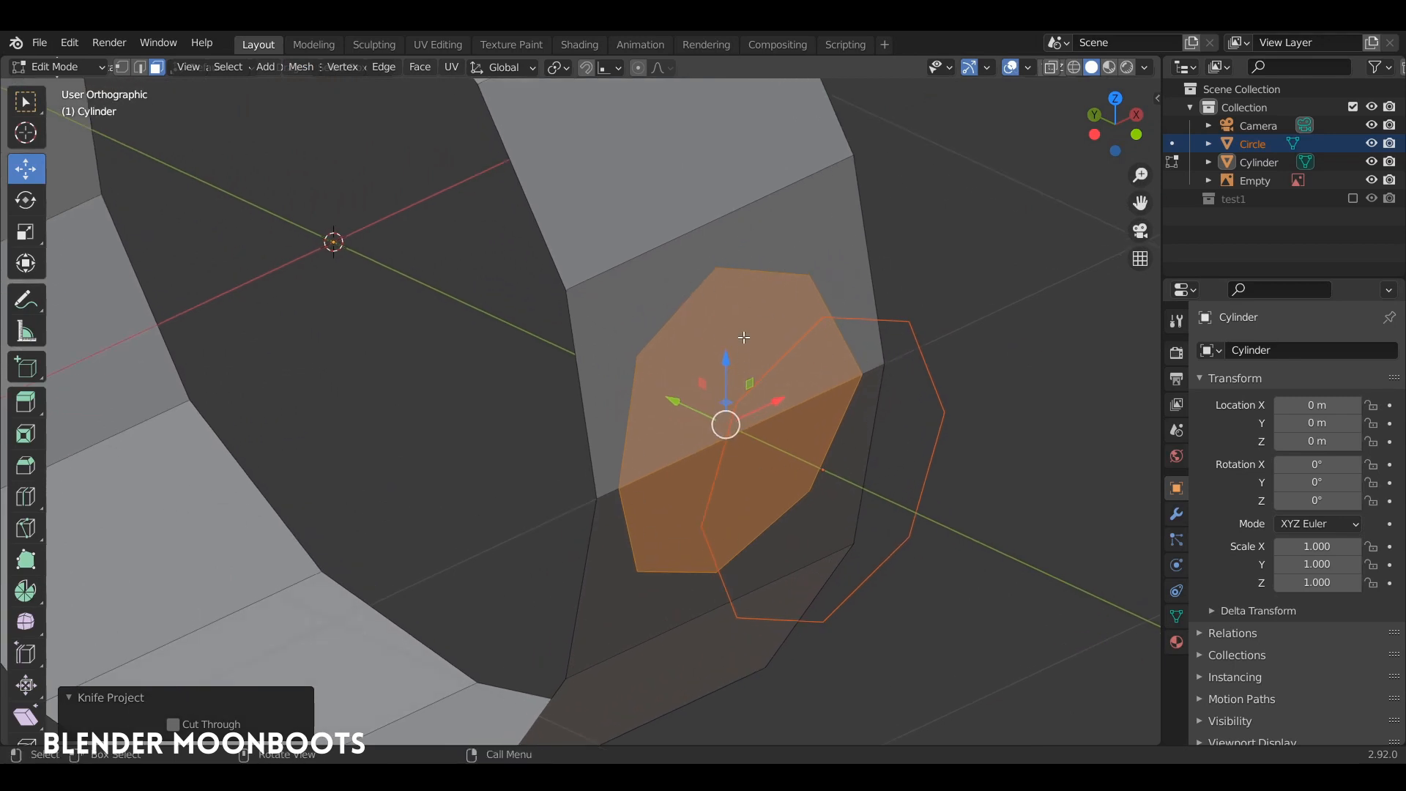
pyautogui.scroll(-4, 850, 399)
pyautogui.press('Tab')
pyautogui.click(813, 408)
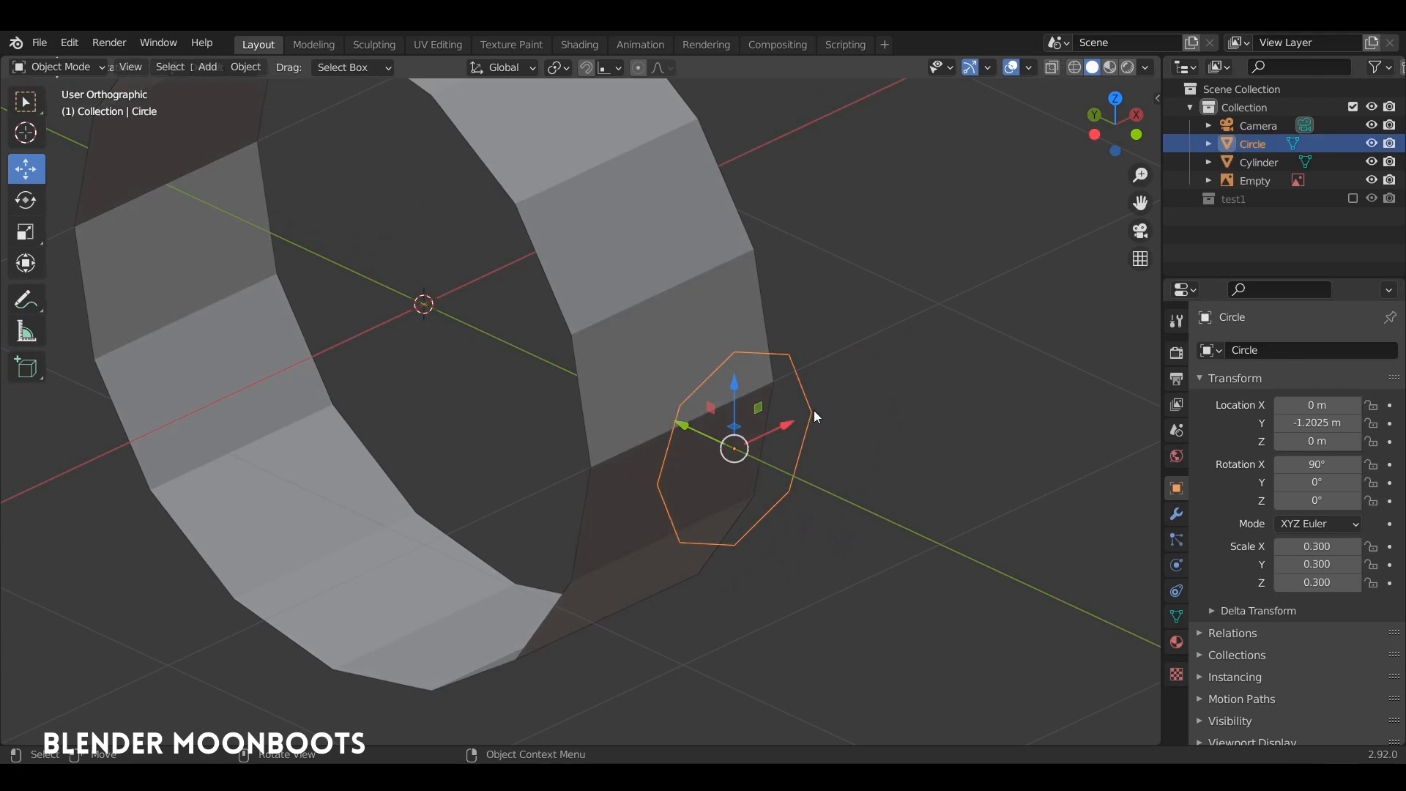
pyautogui.press('x')
pyautogui.click(802, 409)
# Connect the octagon's upper-right and upper-left diagonal vertices to the nearest corner vertices on the ring's edges.
pyautogui.click(753, 366)
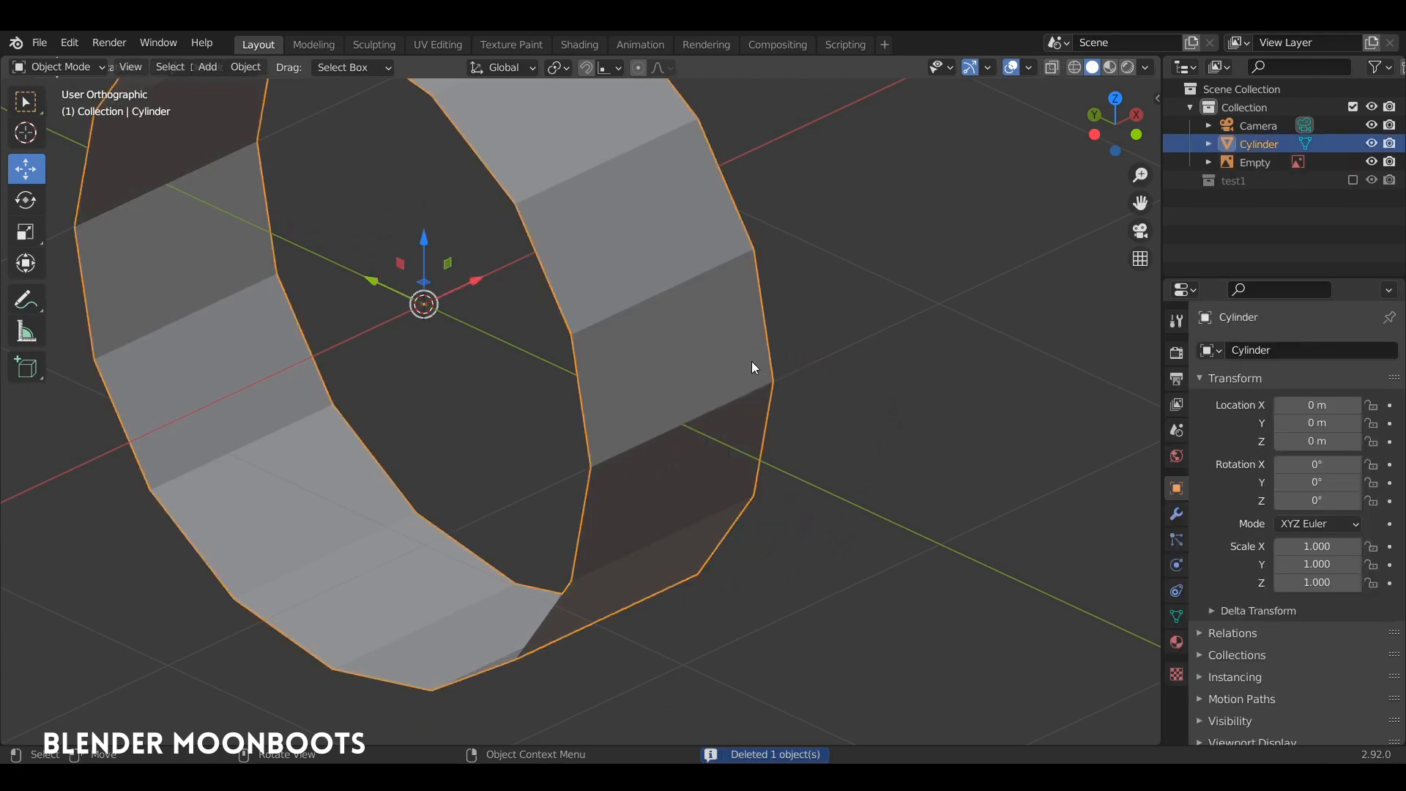
pyautogui.press('KP_1')
pyautogui.press('Tab')
pyautogui.press('KP_Decimal')
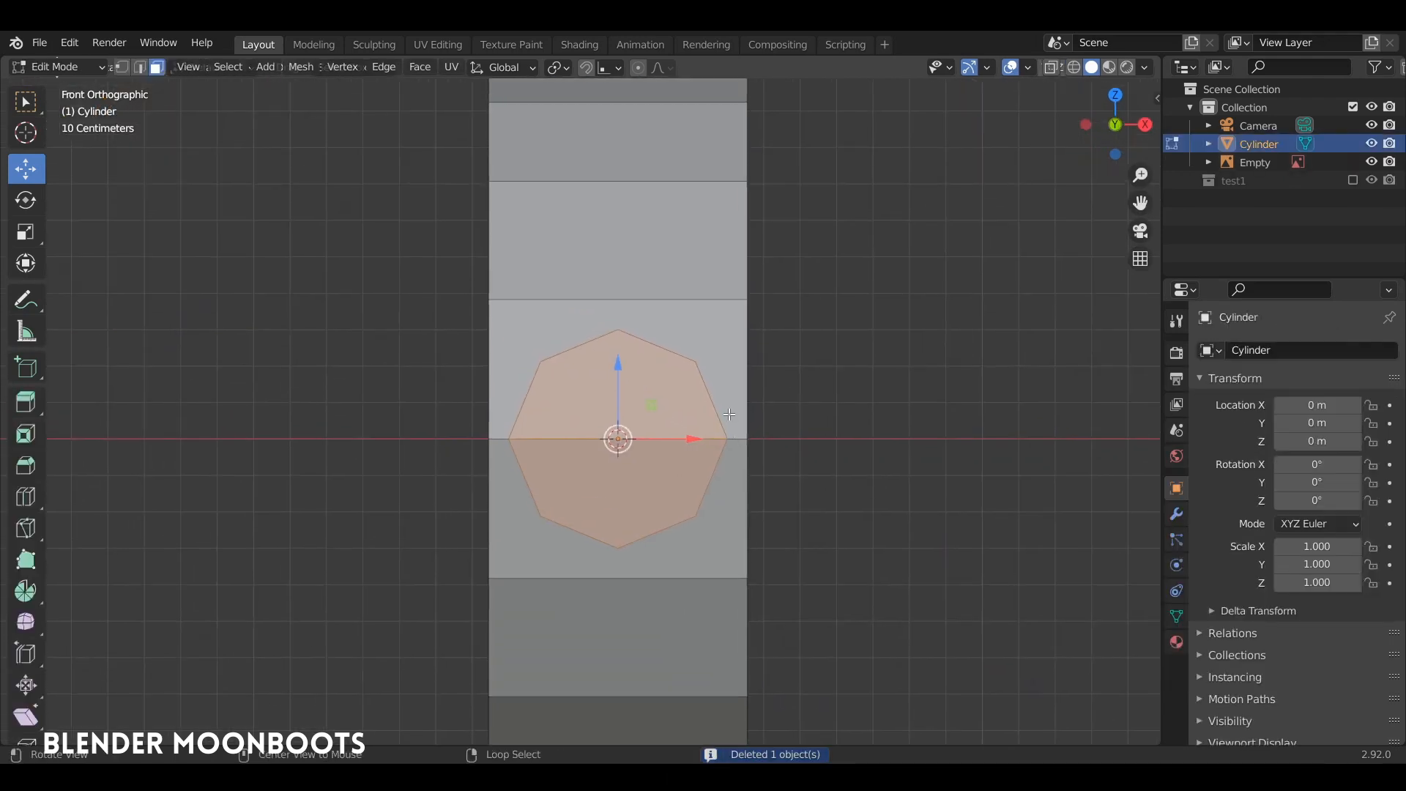
pyautogui.press('1')
pyautogui.click(766, 328)
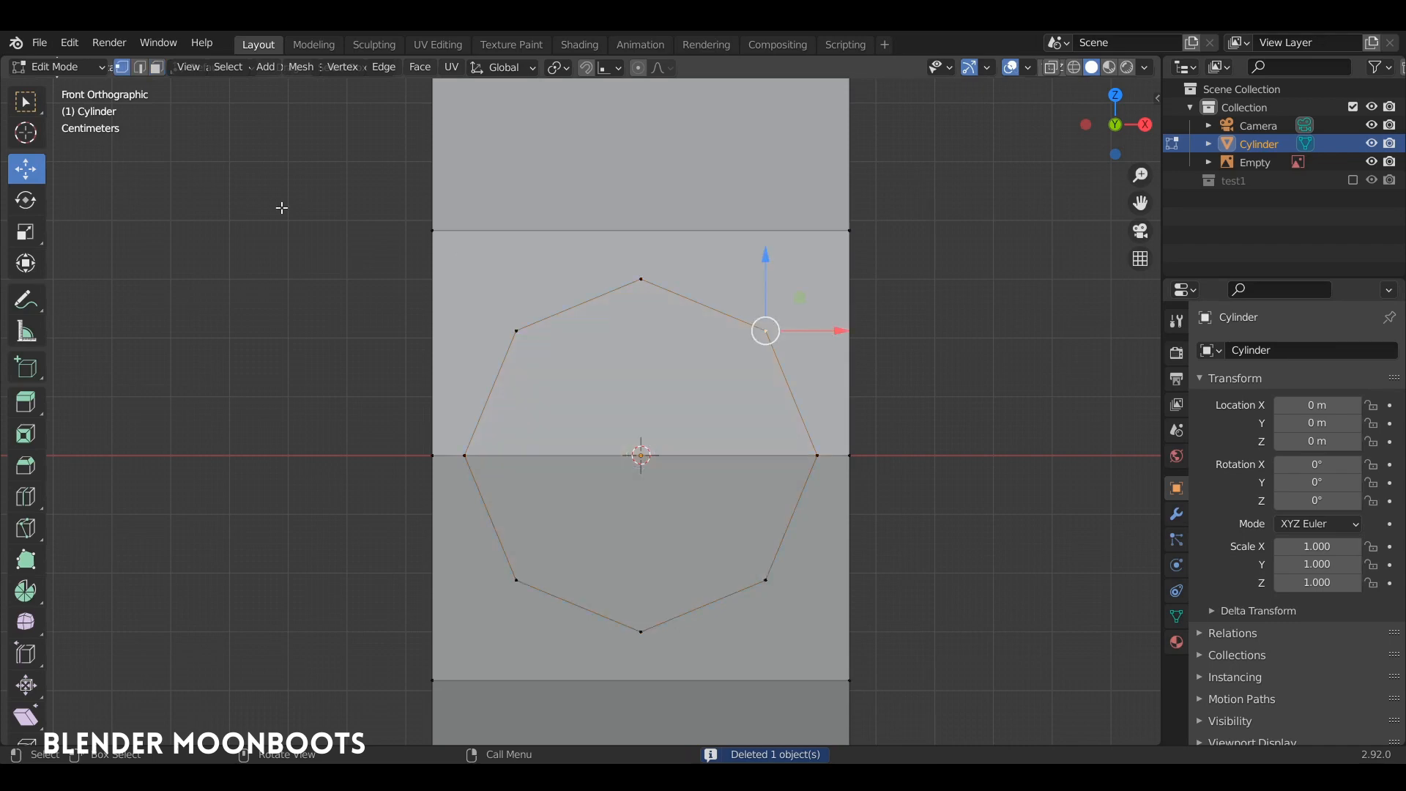
pyautogui.keyDown('shift'); pyautogui.click(847, 234); pyautogui.keyUp('shift')
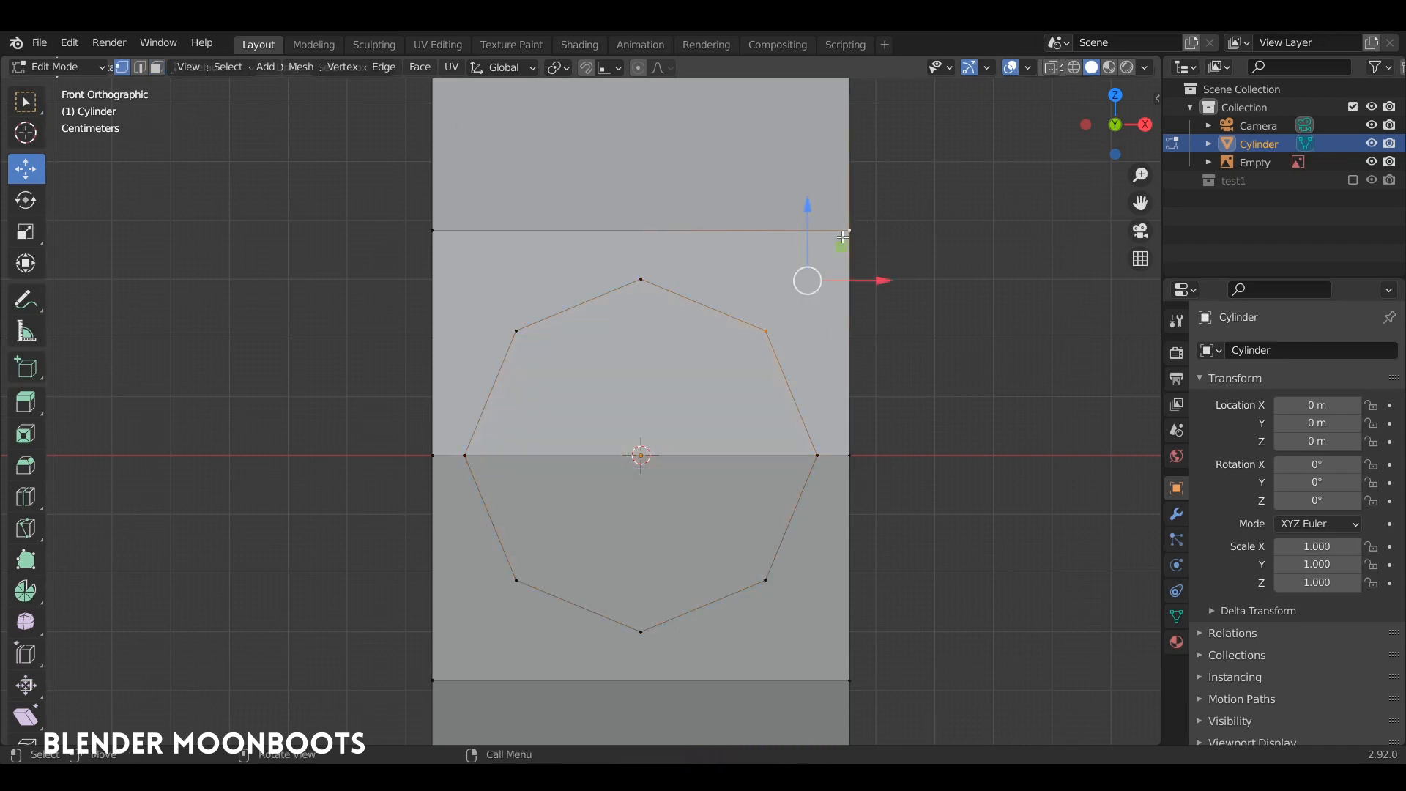
pyautogui.click(516, 331)
pyautogui.keyDown('shift'); pyautogui.click(433, 231); pyautogui.keyUp('shift')
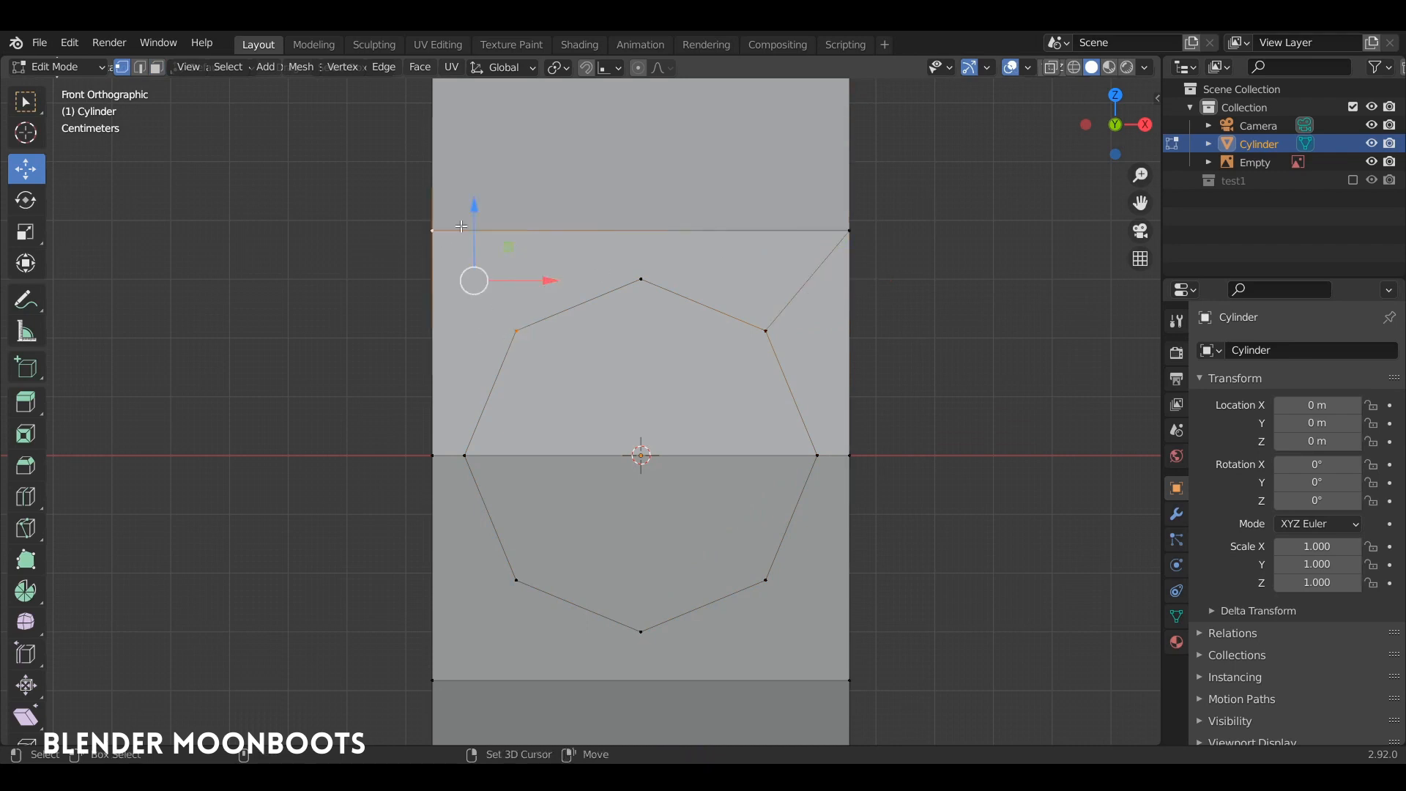
# Connect the octagon's lower-left and lower-right diagonal vertices to the nearest corner vertices on the ring's edges.
pyautogui.click(516, 580)
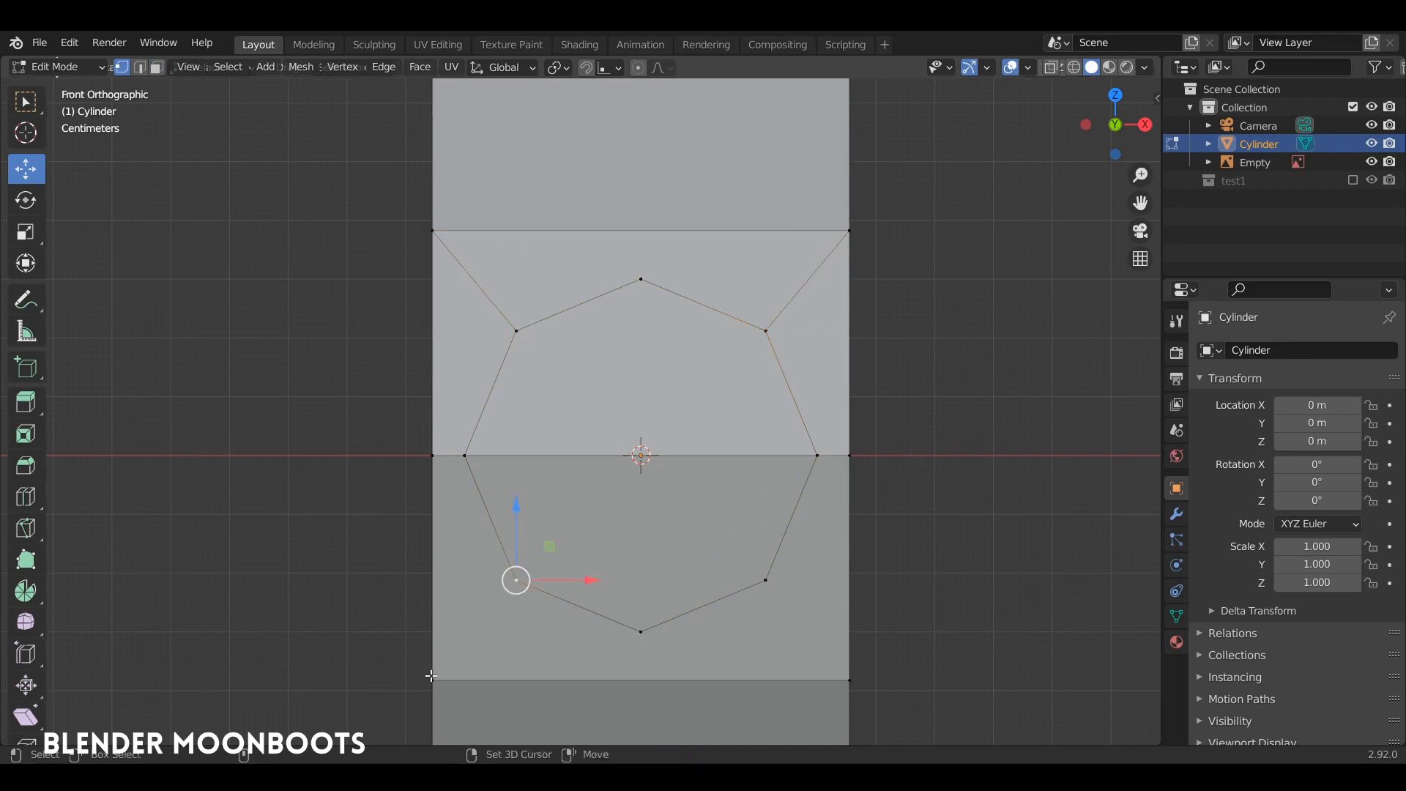
pyautogui.keyDown('shift'); pyautogui.click(433, 680); pyautogui.keyUp('shift')
pyautogui.press('f')
pyautogui.click(766, 580)
pyautogui.keyDown('shift'); pyautogui.click(849, 680); pyautogui.keyUp('shift')
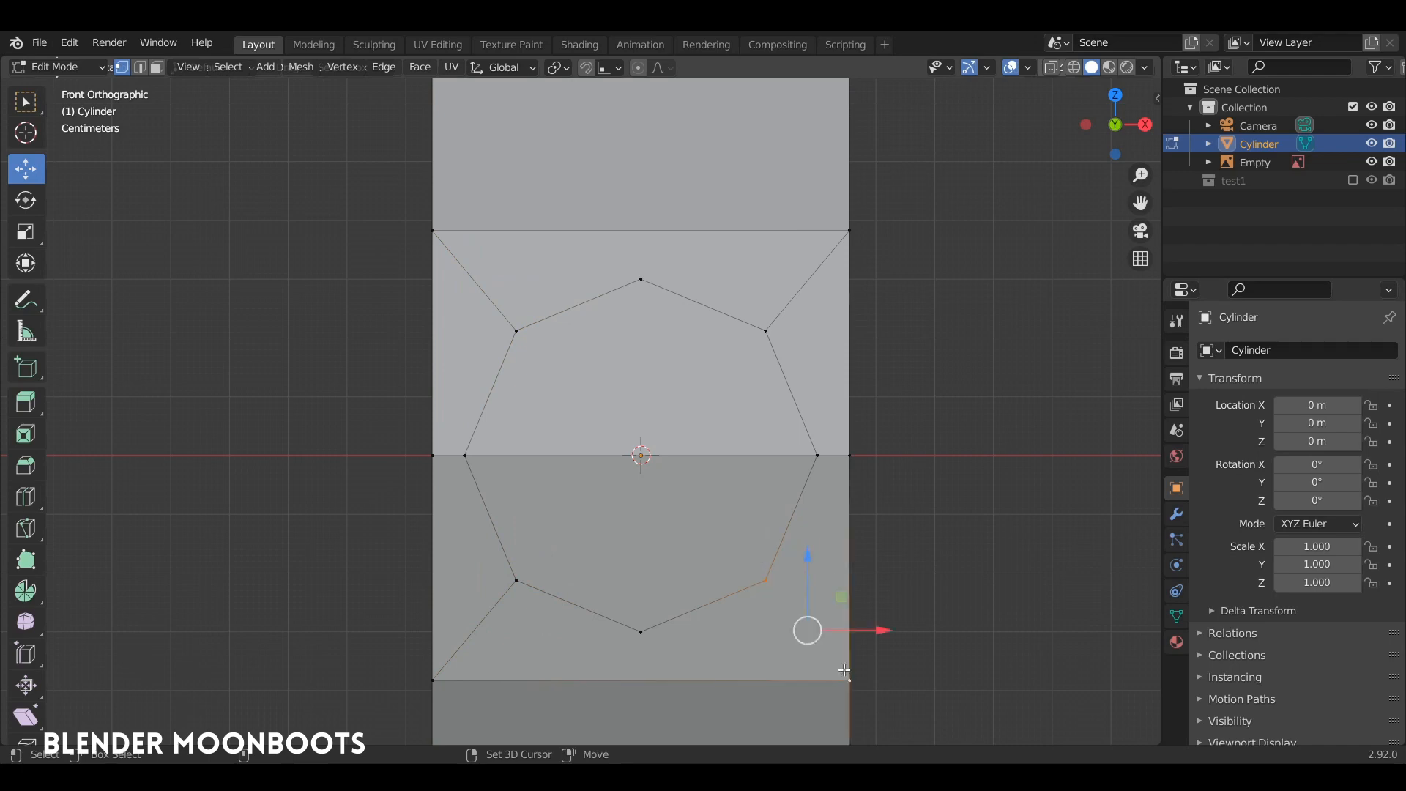
# Knife a vertical, angle-constrained cut-through line along the ring's middle, passing through the octagon's top and bottom vertices.
pyautogui.scroll(-3, 697, 486)
pyautogui.keyDown('ctrl'); pyautogui.keyDown('alt'); pyautogui.moveTo(696, 486); pyautogui.dragTo(711, 443); pyautogui.keyUp('alt'); pyautogui.keyUp('ctrl')
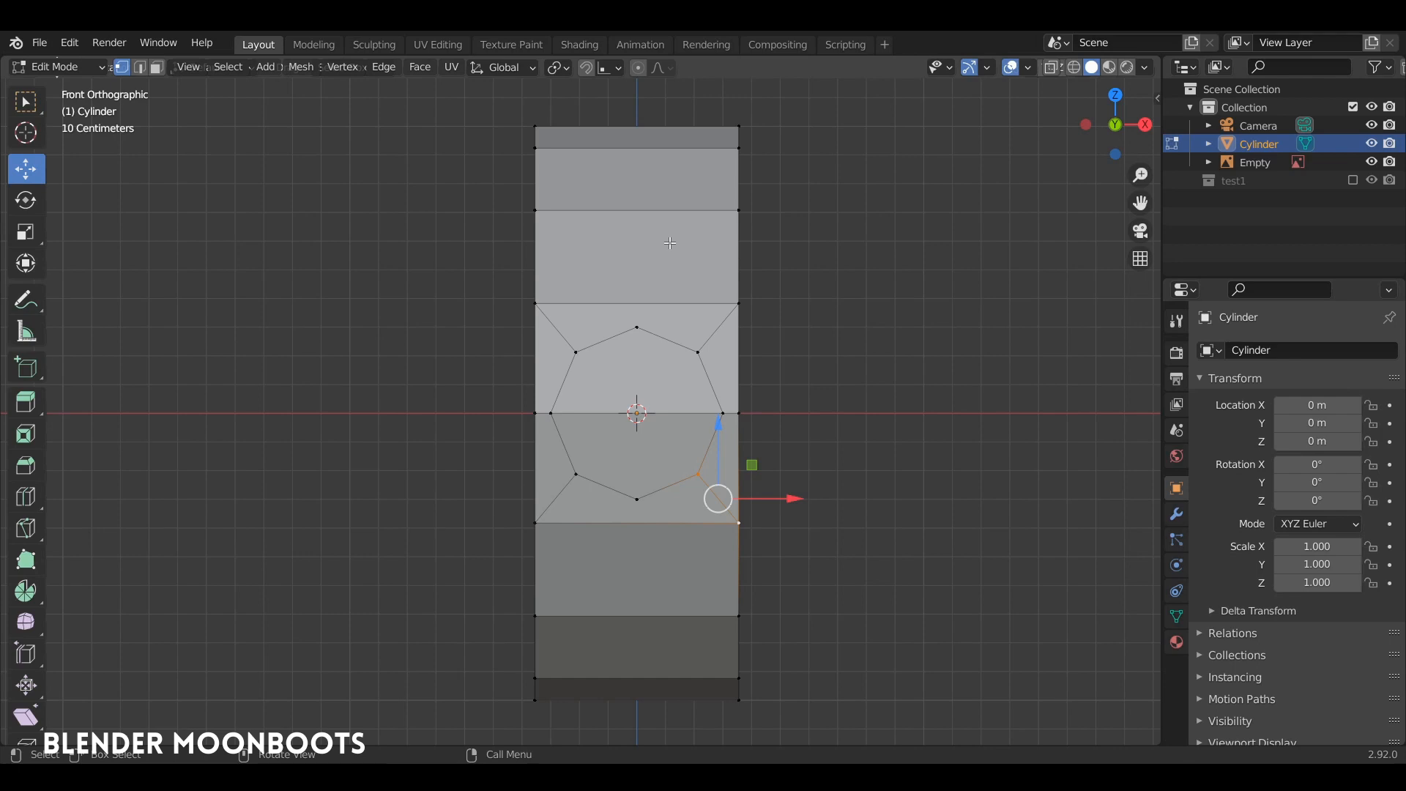
pyautogui.press('k')
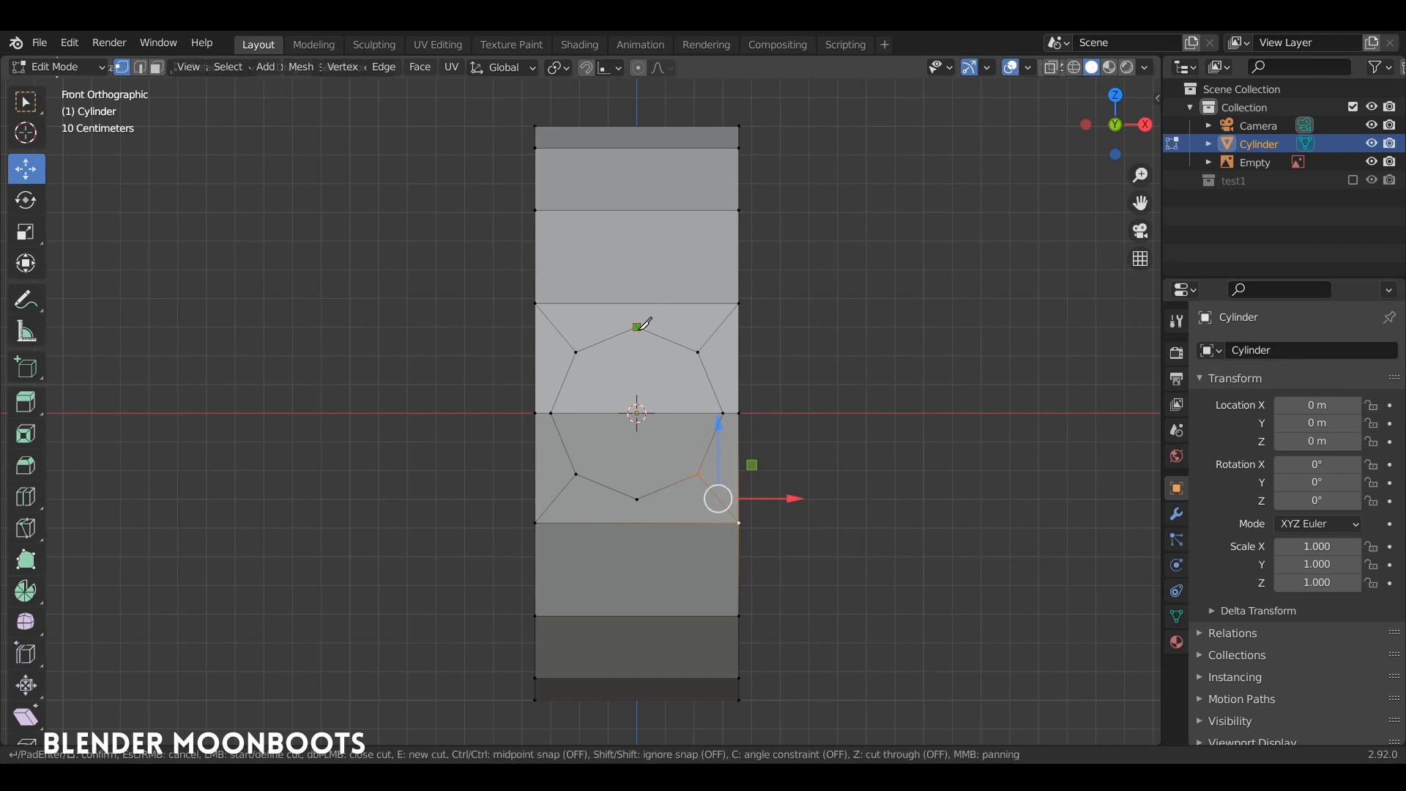
pyautogui.click(636, 326)
pyautogui.press('z')
pyautogui.press('c')
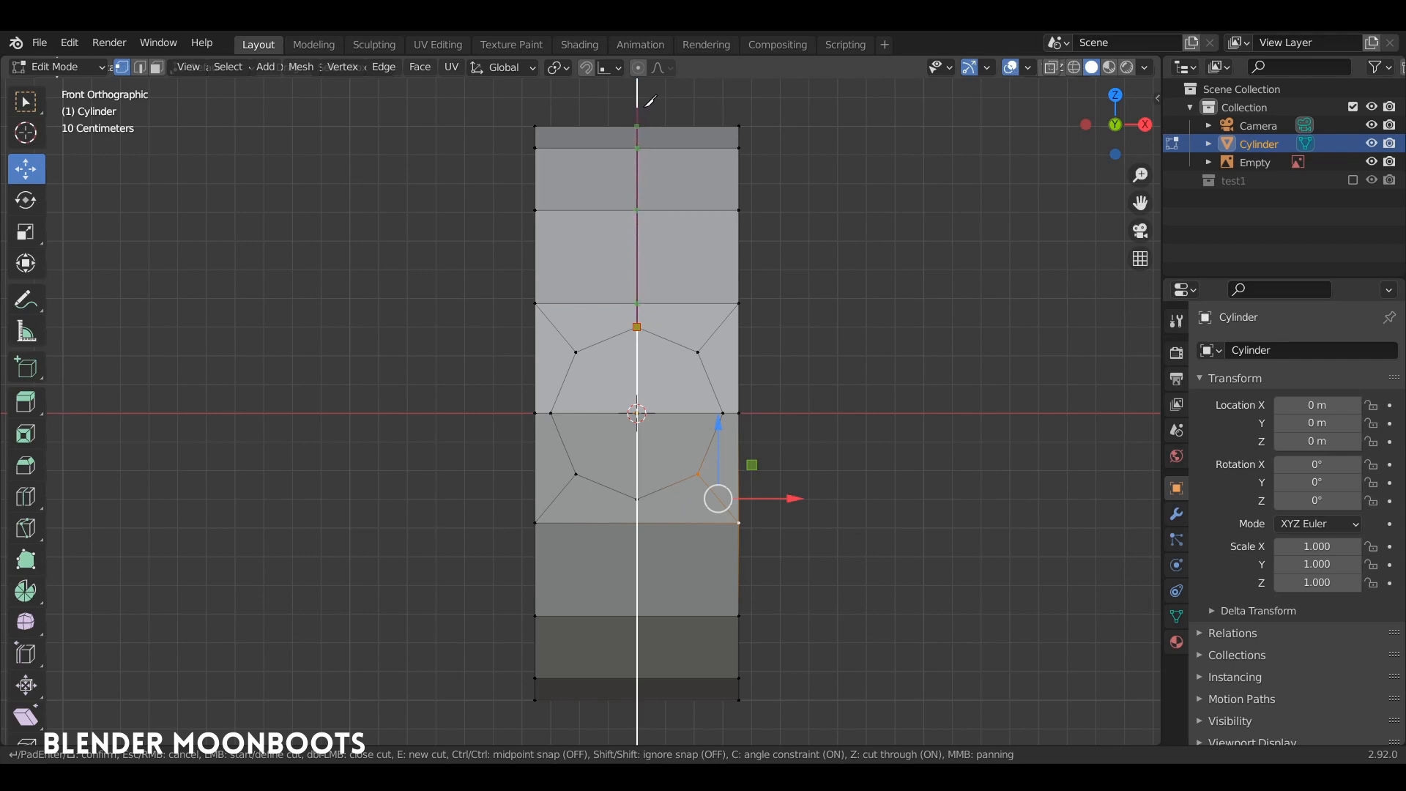
pyautogui.click(657, 101)
pyautogui.click(651, 727)
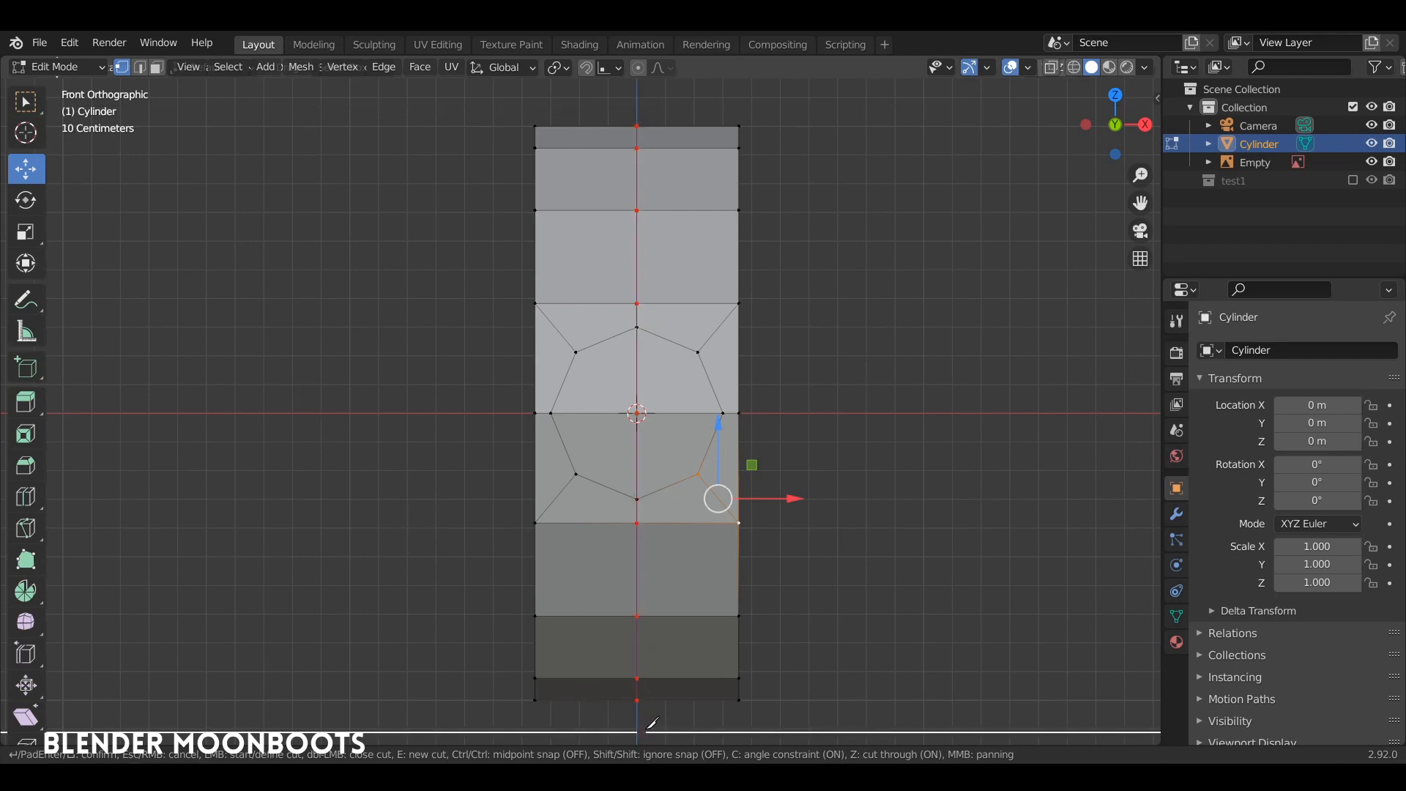
pyautogui.press('Return')
# Confirm the knife cut, select the whole ring mesh and scale it narrower along X to about 0.87.
pyautogui.moveTo(650, 727); pyautogui.dragTo(700, 377, button='middle')
pyautogui.scroll(3, 699, 377)
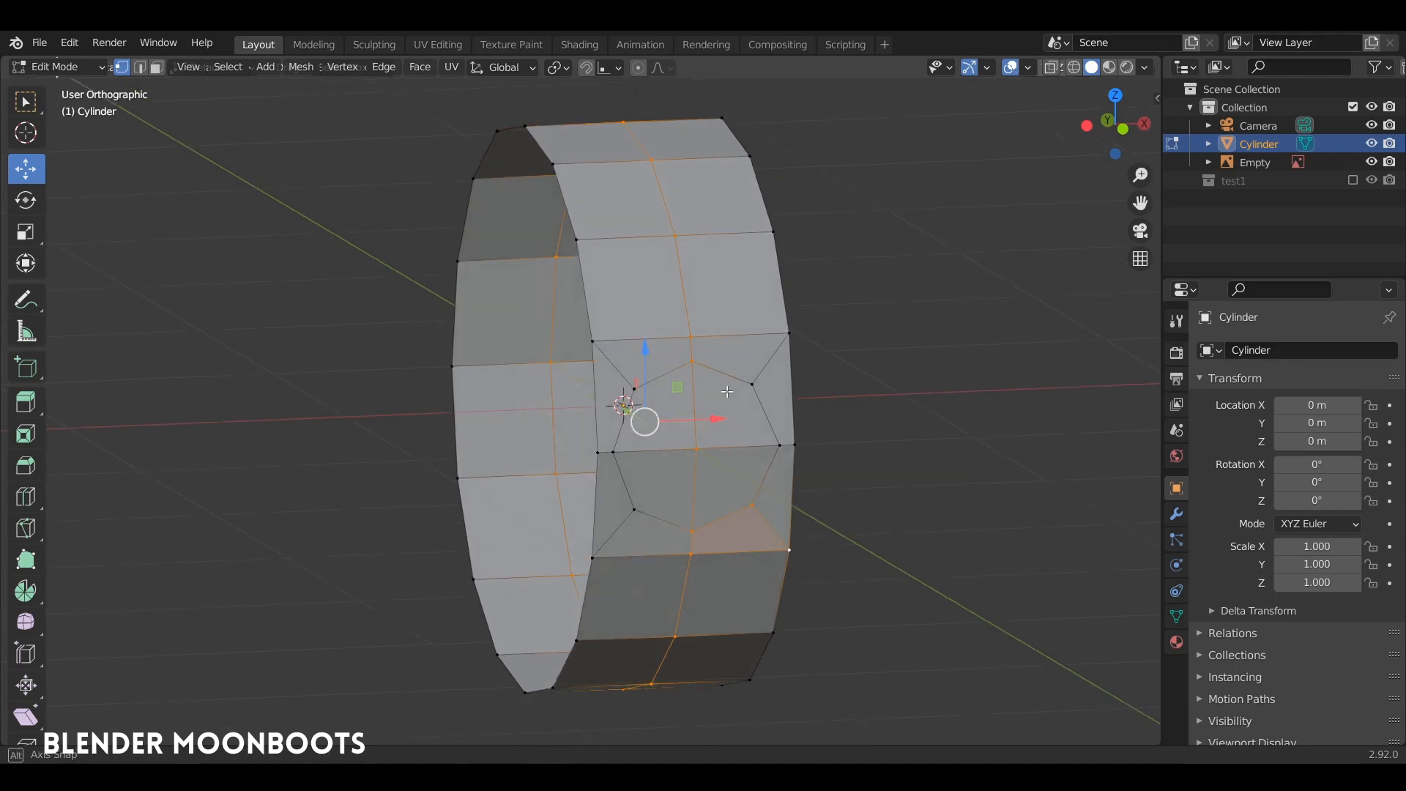
pyautogui.press('a')
pyautogui.moveTo(808, 380); pyautogui.dragTo(842, 374, button='middle')
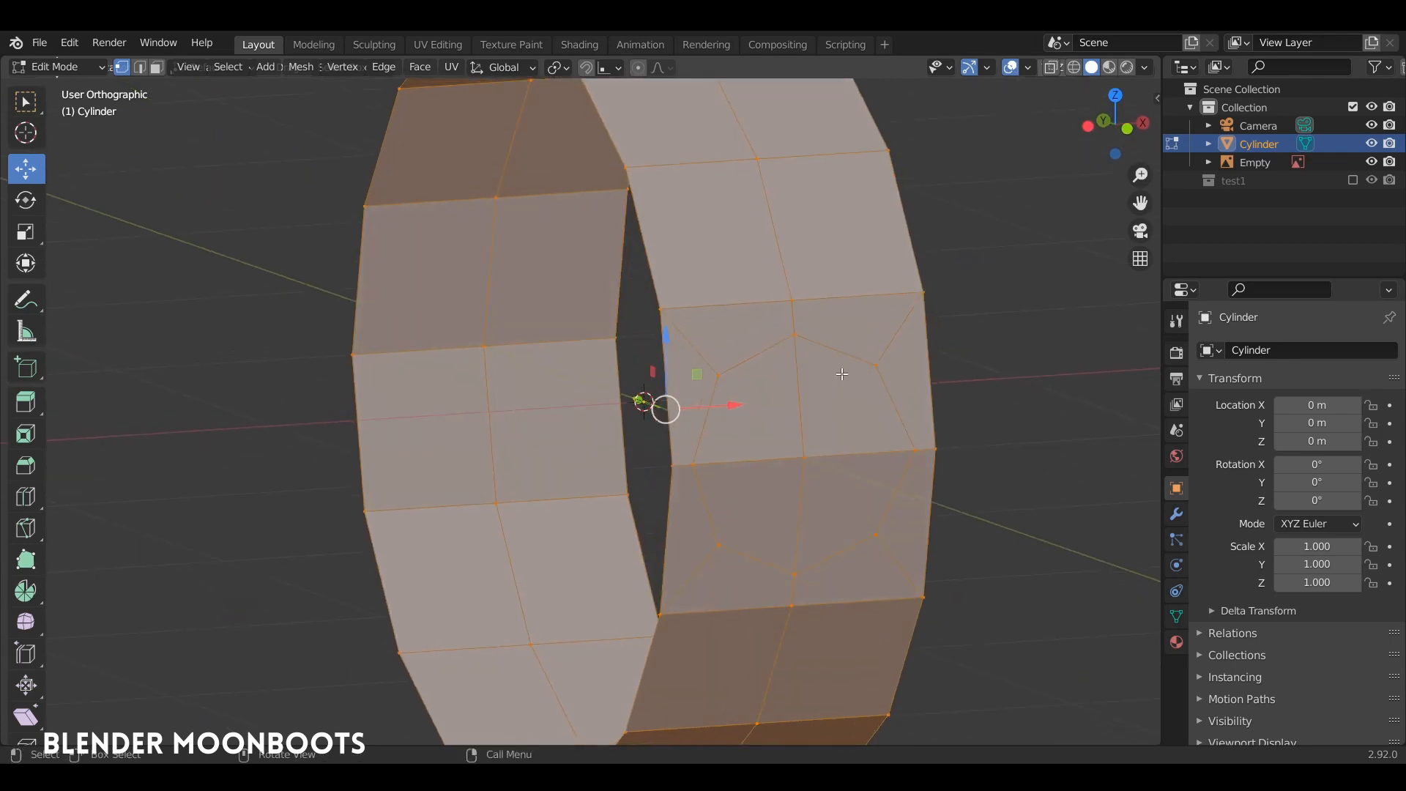
pyautogui.press('s')
pyautogui.press('x')
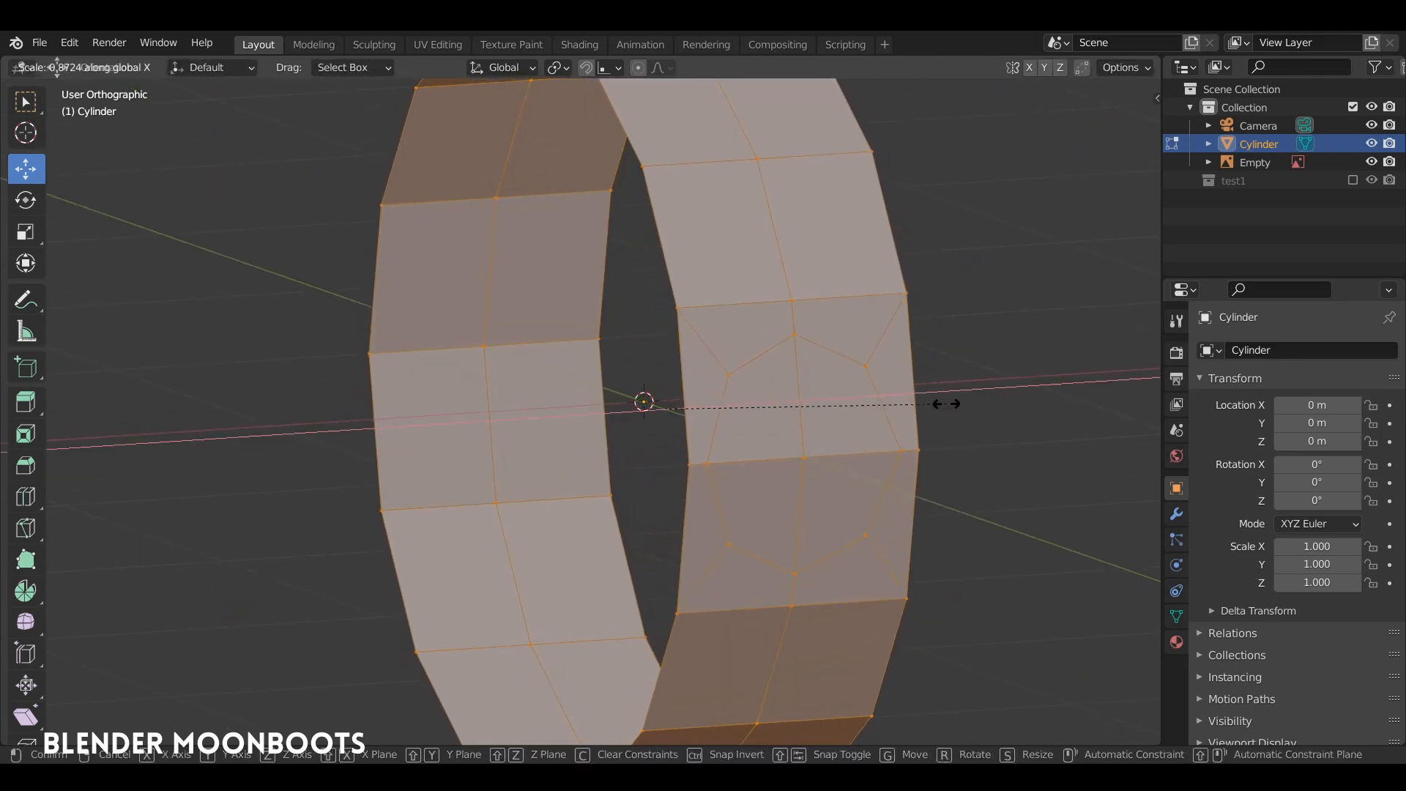
pyautogui.click(942, 402)
pyautogui.moveTo(942, 402); pyautogui.dragTo(633, 416, button='middle')
# Select the four faces inside the octagon on the ring and extrude them slightly outward.
pyautogui.hotkey('alt', 'a')
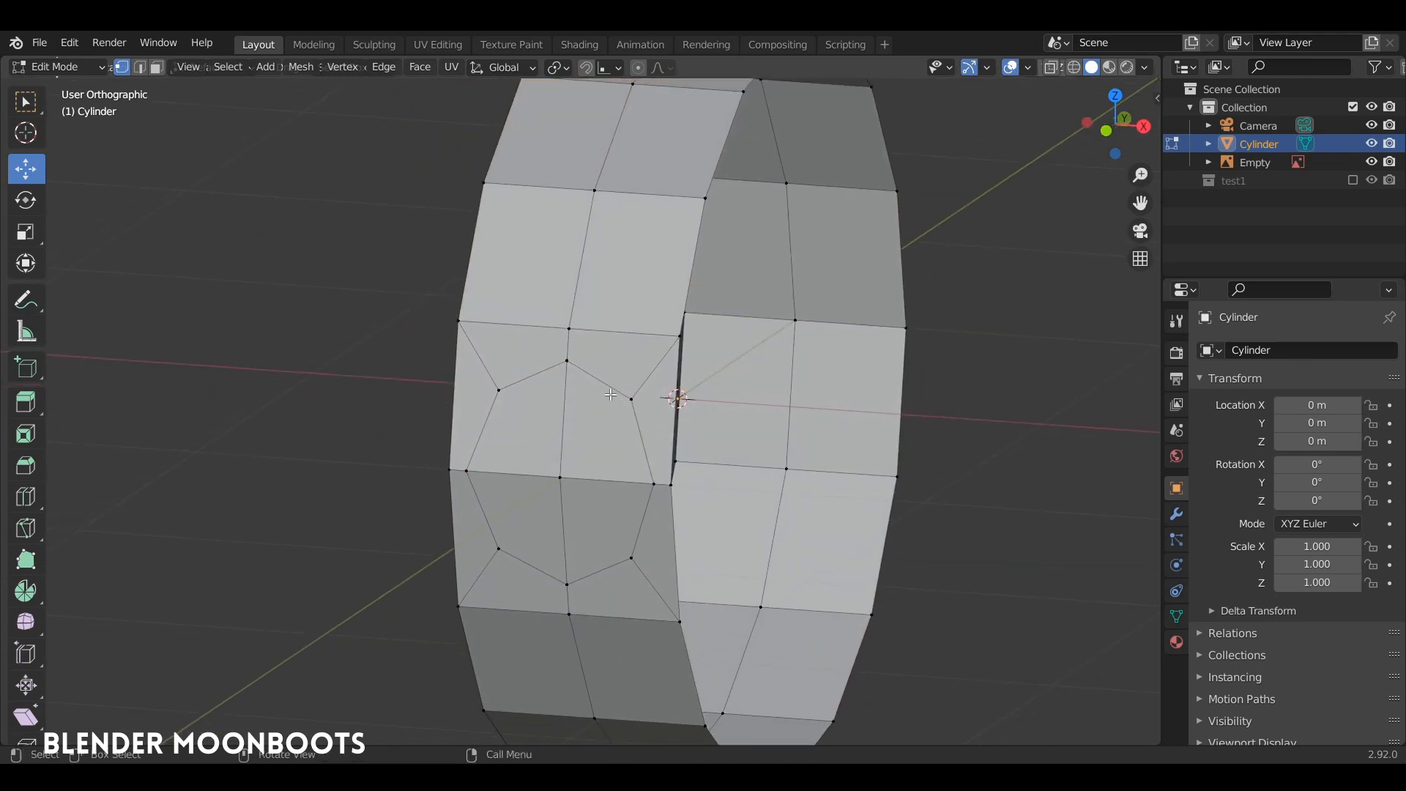
pyautogui.press('3')
pyautogui.click(611, 442)
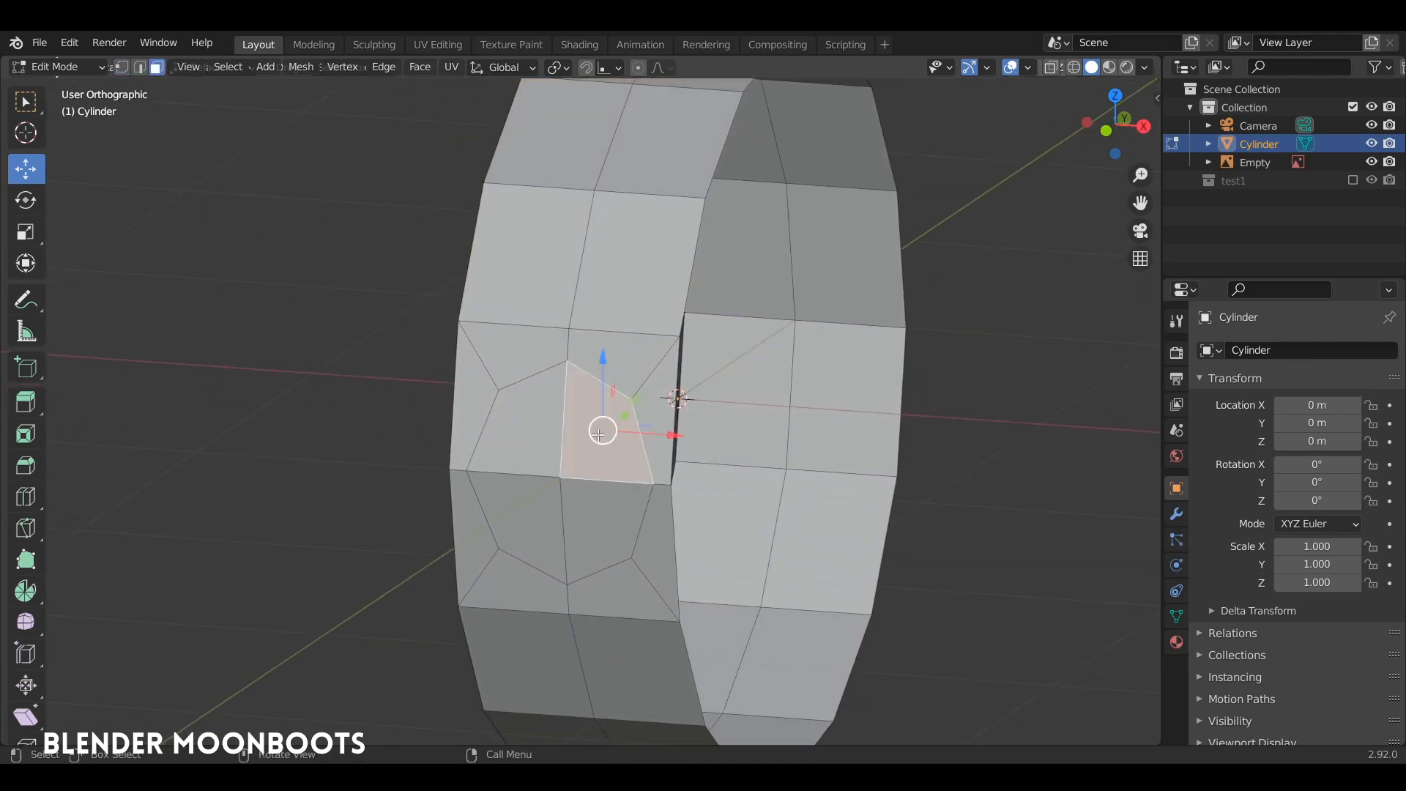
pyautogui.keyDown('shift'); pyautogui.click(528, 421); pyautogui.keyUp('shift')
pyautogui.keyDown('shift'); pyautogui.click(528, 516); pyautogui.keyUp('shift')
pyautogui.keyDown('shift'); pyautogui.click(608, 527); pyautogui.keyUp('shift')
pyautogui.moveTo(608, 527); pyautogui.dragTo(611, 450, button='middle')
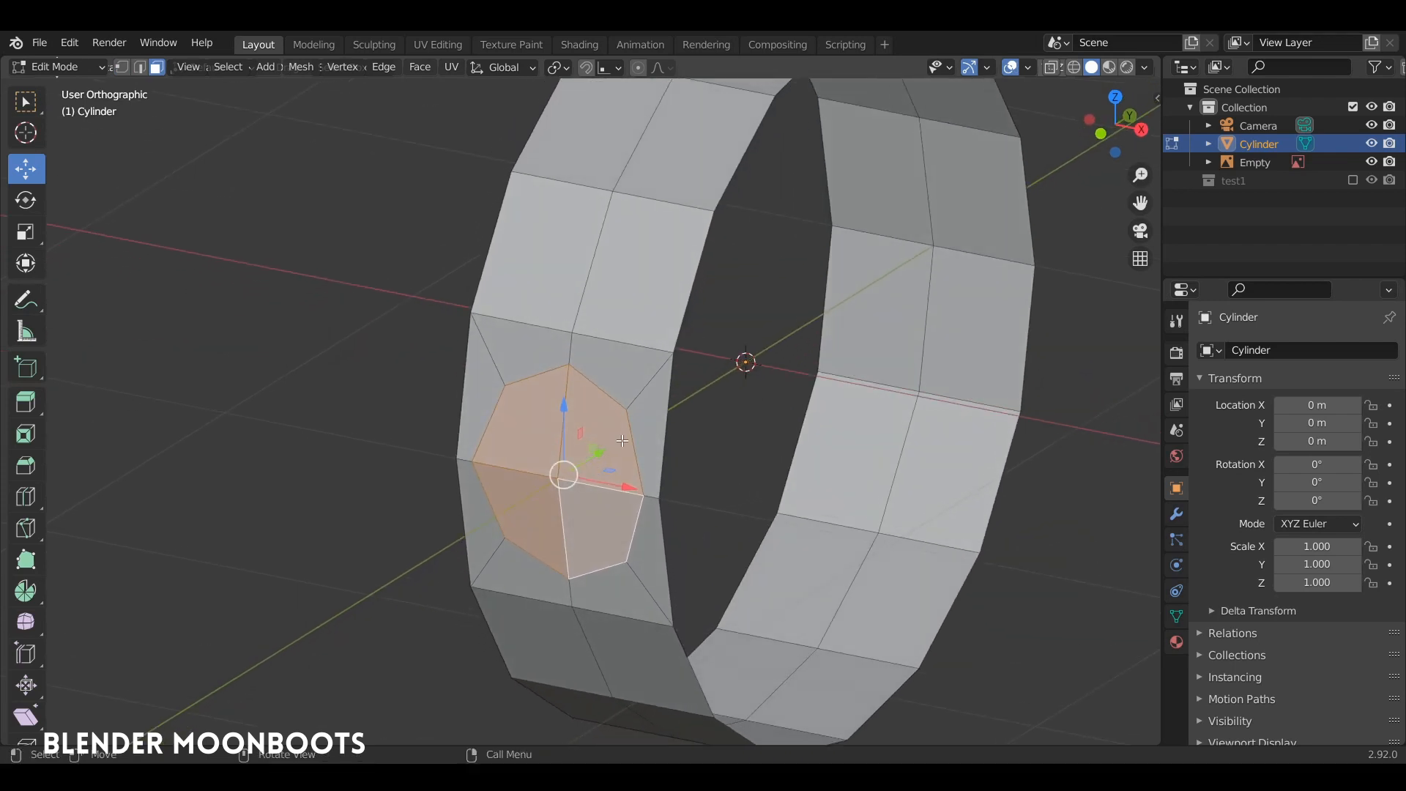
pyautogui.press('e')
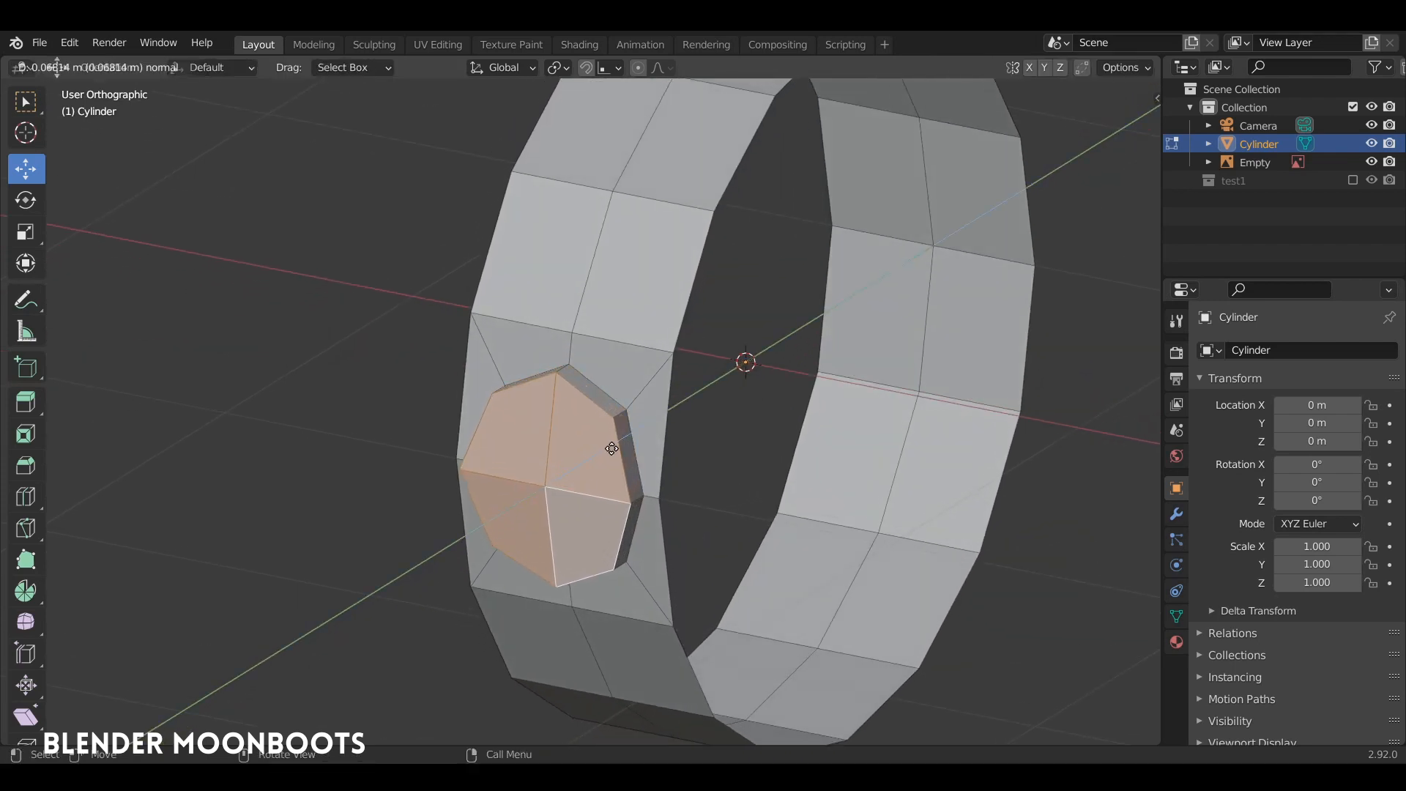
pyautogui.click(619, 441)
# Scale the extruded octagon faces down uniformly to 0.795 so the raised sides taper inward.
pyautogui.press('s')
pyautogui.click(628, 418)
pyautogui.moveTo(628, 419); pyautogui.dragTo(705, 429, button='middle')
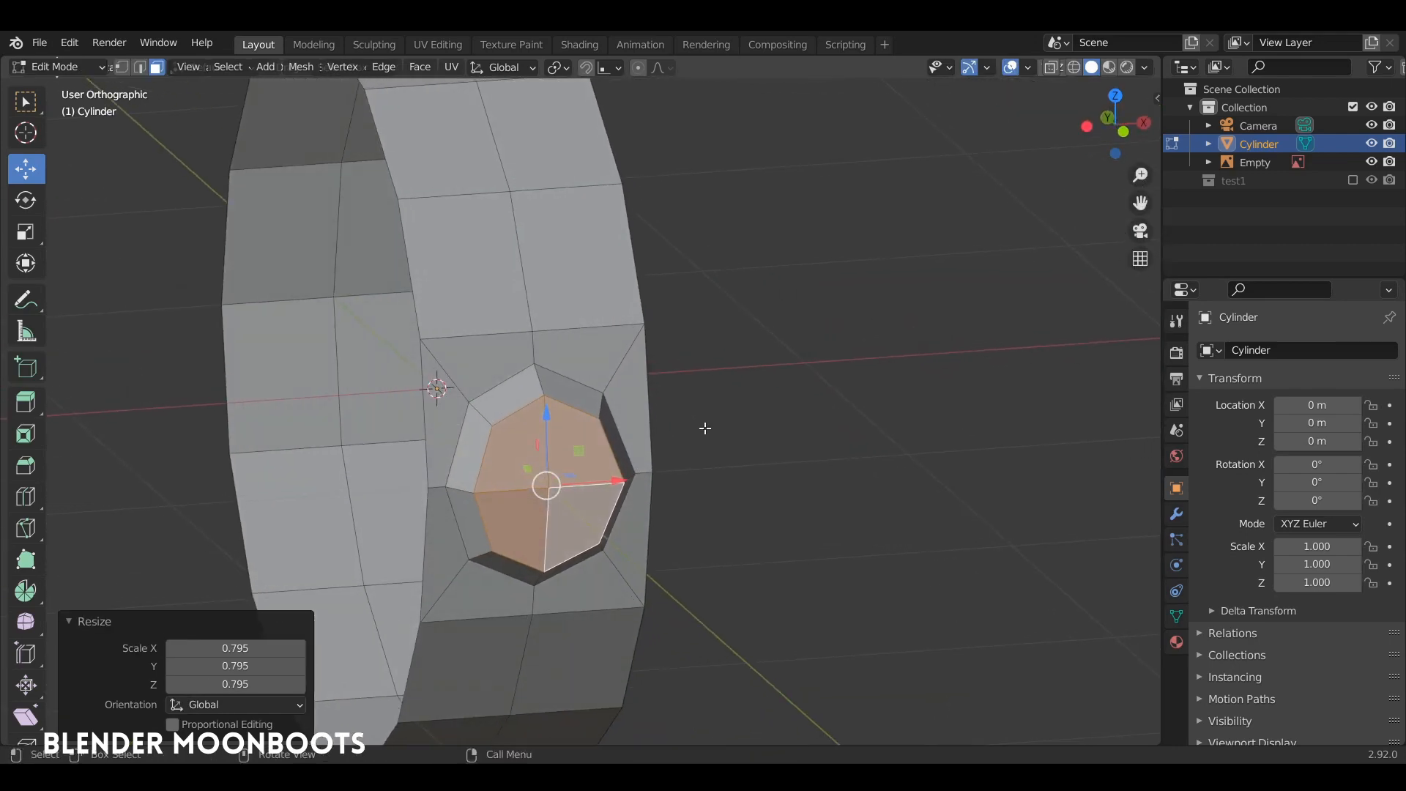
# Bevel the horizontal edge line across the octagon about 0.02 m wide and extrude the resulting strip outward about 0.039 m.
pyautogui.press('2')
pyautogui.keyDown('alt'); pyautogui.click(466, 489); pyautogui.keyUp('alt')
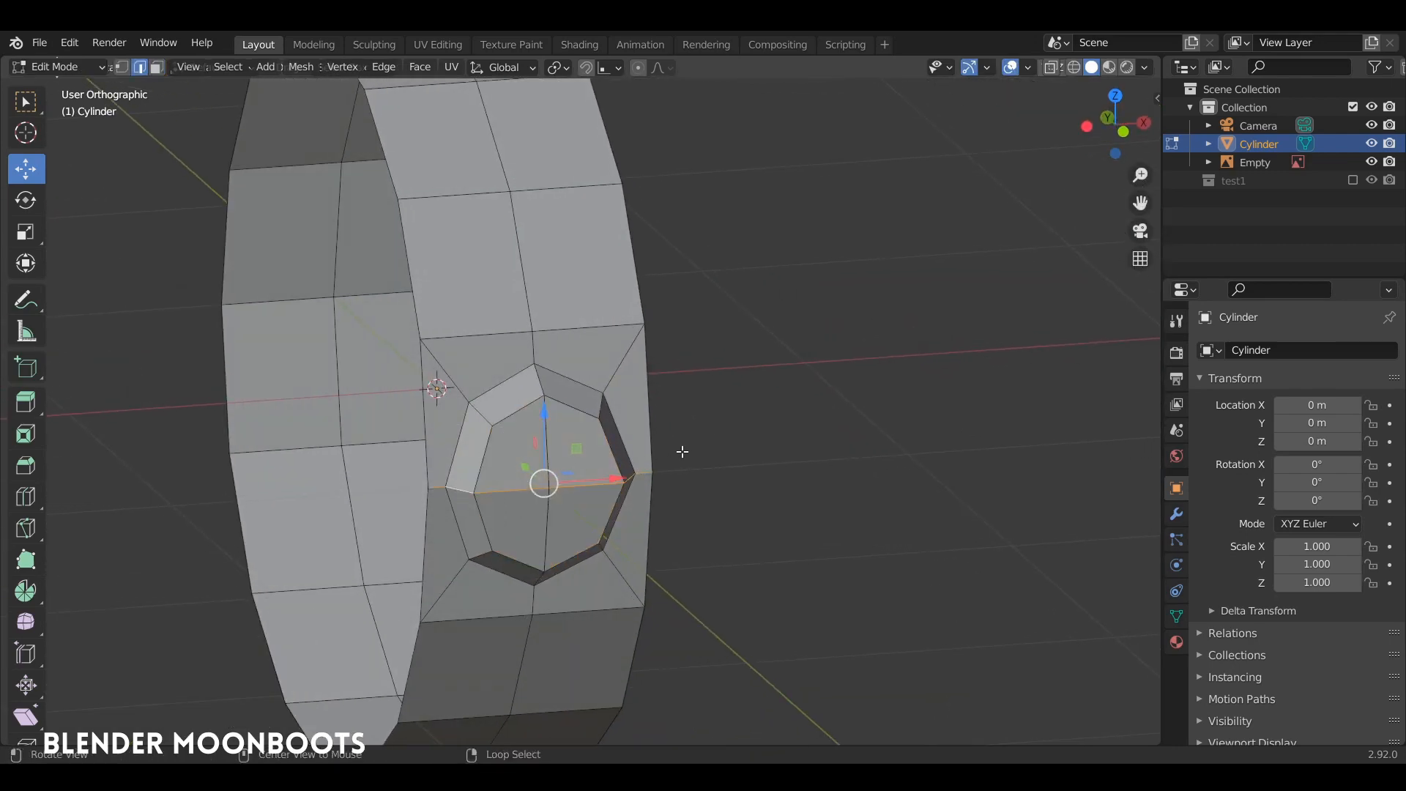
pyautogui.moveTo(683, 452); pyautogui.dragTo(706, 399, button='middle')
pyautogui.hotkey('ctrl', 'b')
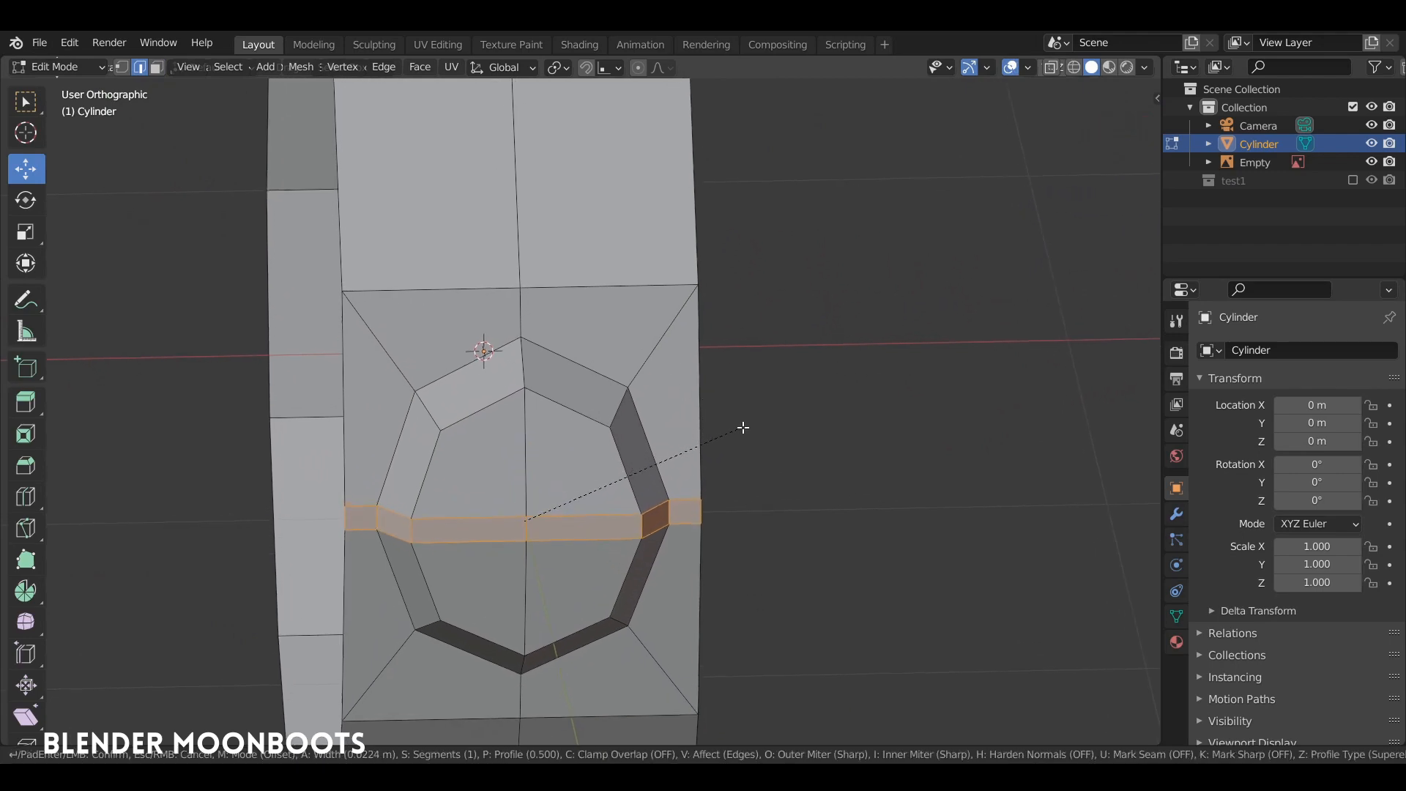
pyautogui.click(743, 424)
pyautogui.moveTo(743, 424); pyautogui.dragTo(750, 405, button='middle')
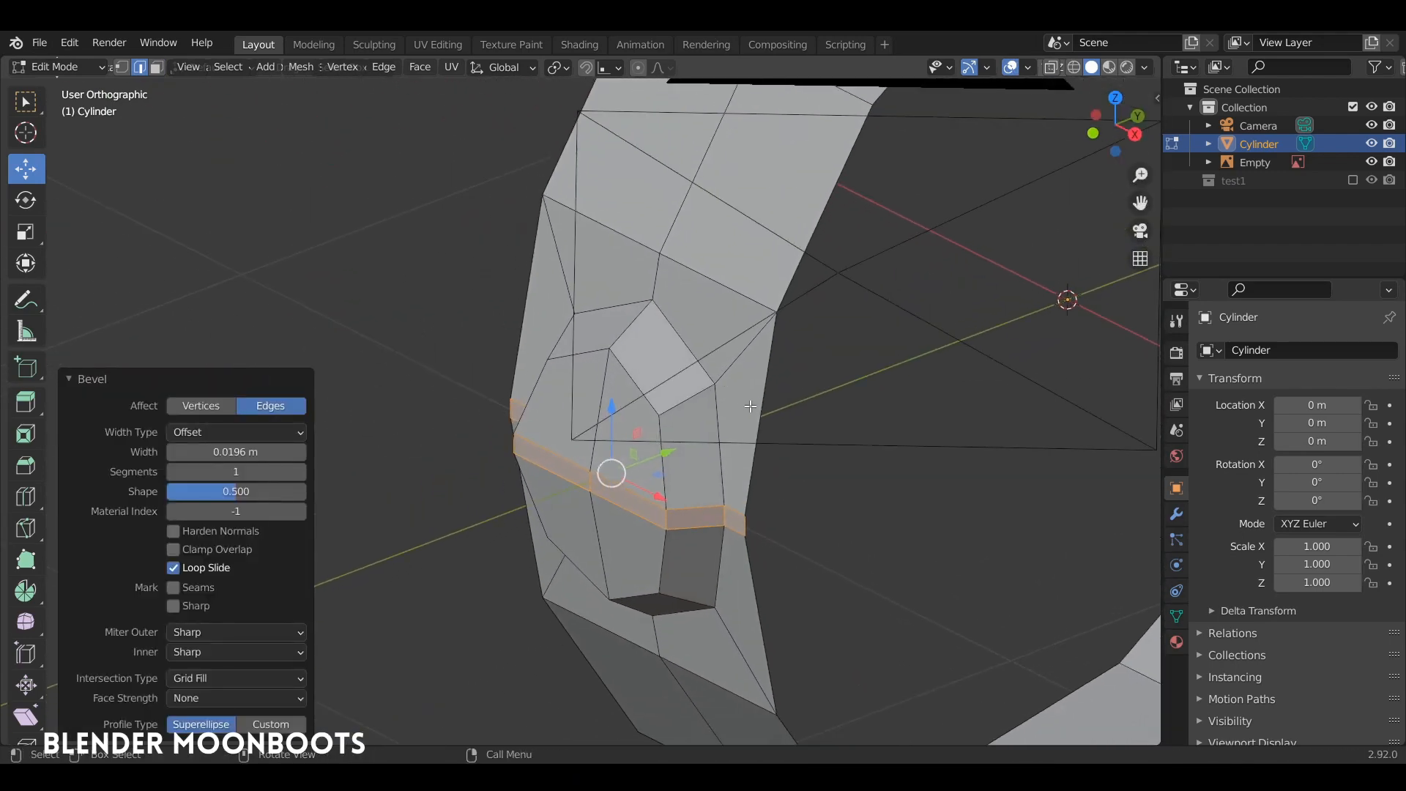
pyautogui.press('e')
pyautogui.click(733, 414)
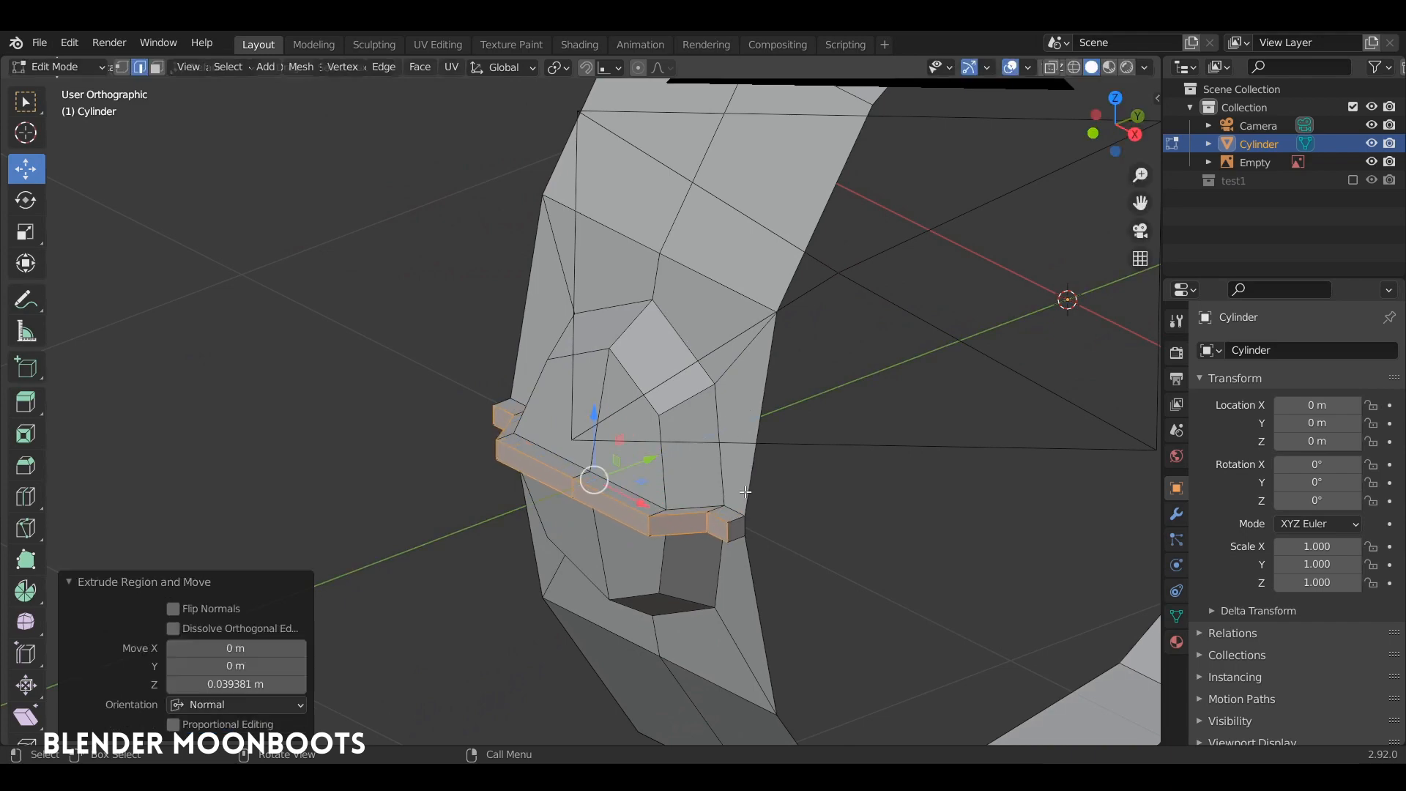
# Delete the two end-cap faces of the extruded strip on both side edges of the ring.
pyautogui.press('3')
pyautogui.click(734, 528)
pyautogui.moveTo(734, 529); pyautogui.dragTo(519, 643, button='middle')
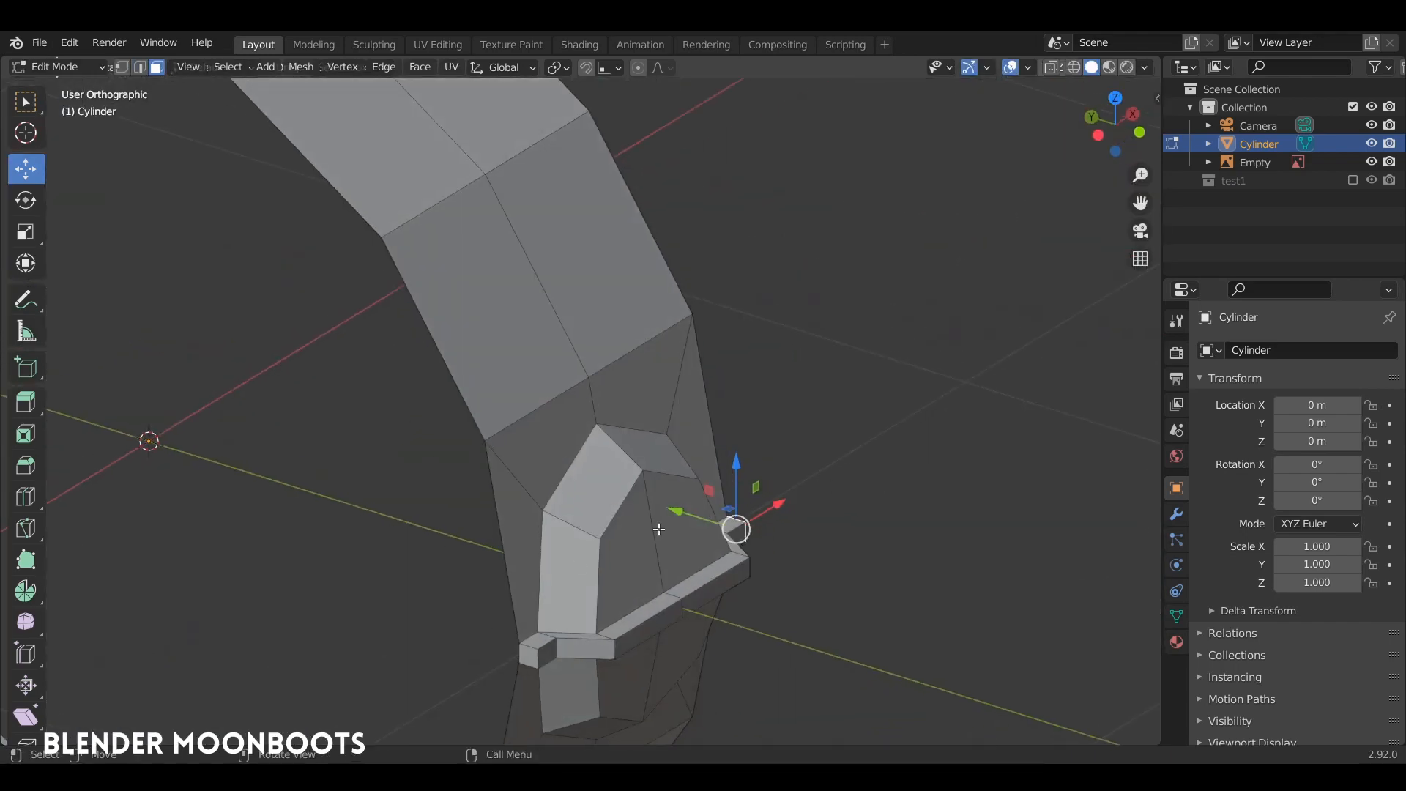
pyautogui.keyDown('shift'); pyautogui.click(533, 661); pyautogui.keyUp('shift')
pyautogui.press('x')
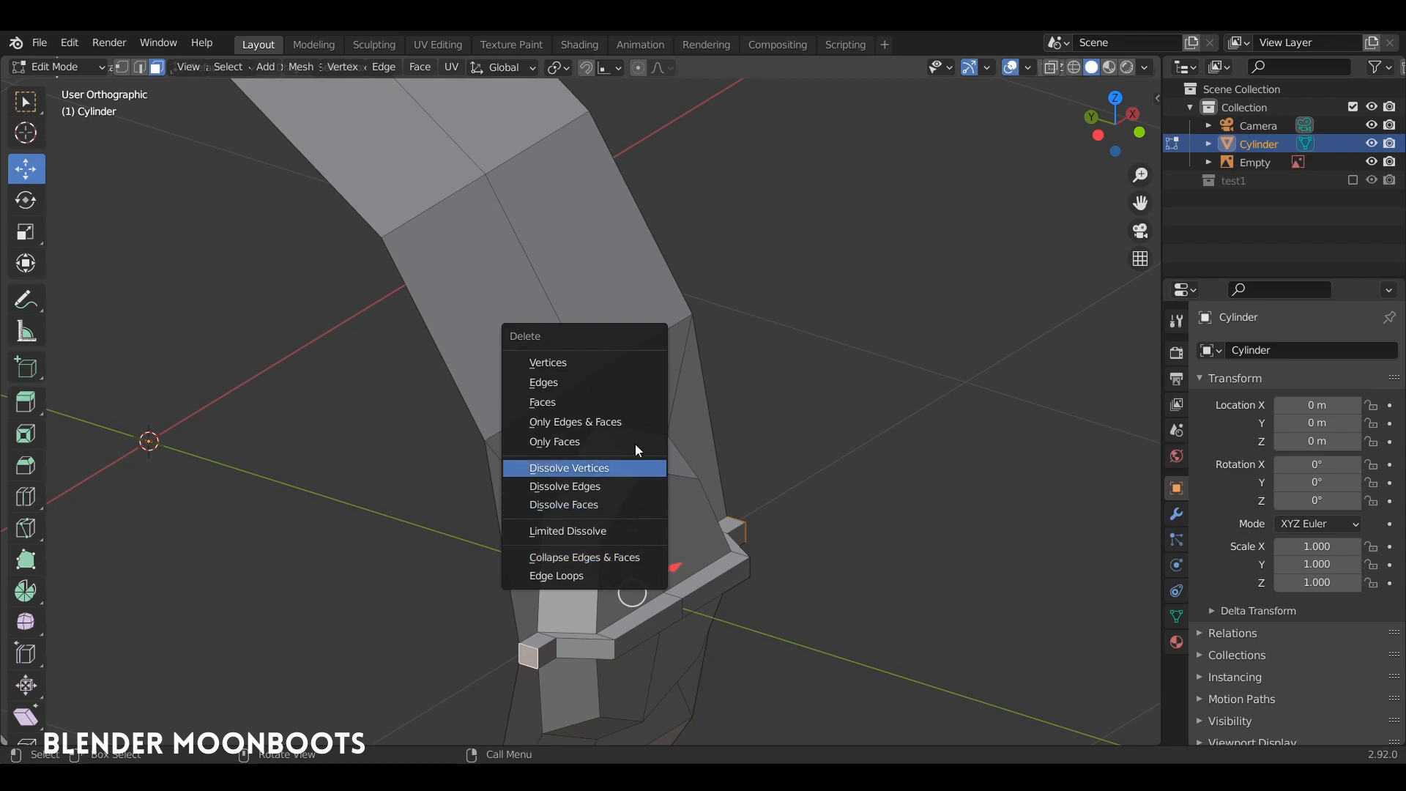
pyautogui.click(635, 402)
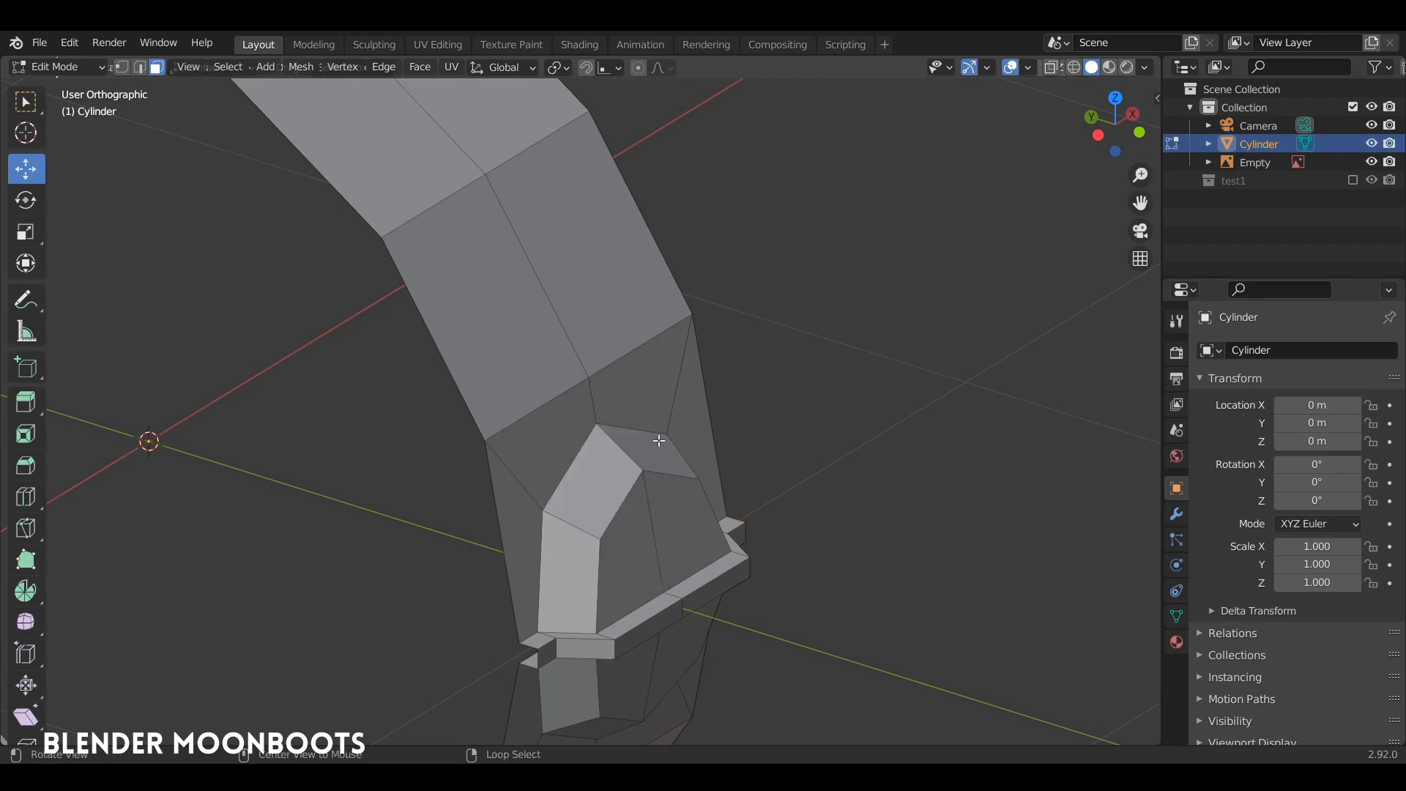
# Select the ring's two outer boundary edge loops, compare with the airship reference image, and scale them slightly narrower along X.
pyautogui.moveTo(634, 402); pyautogui.dragTo(543, 448, button='middle')
pyautogui.scroll(1, 556, 439)
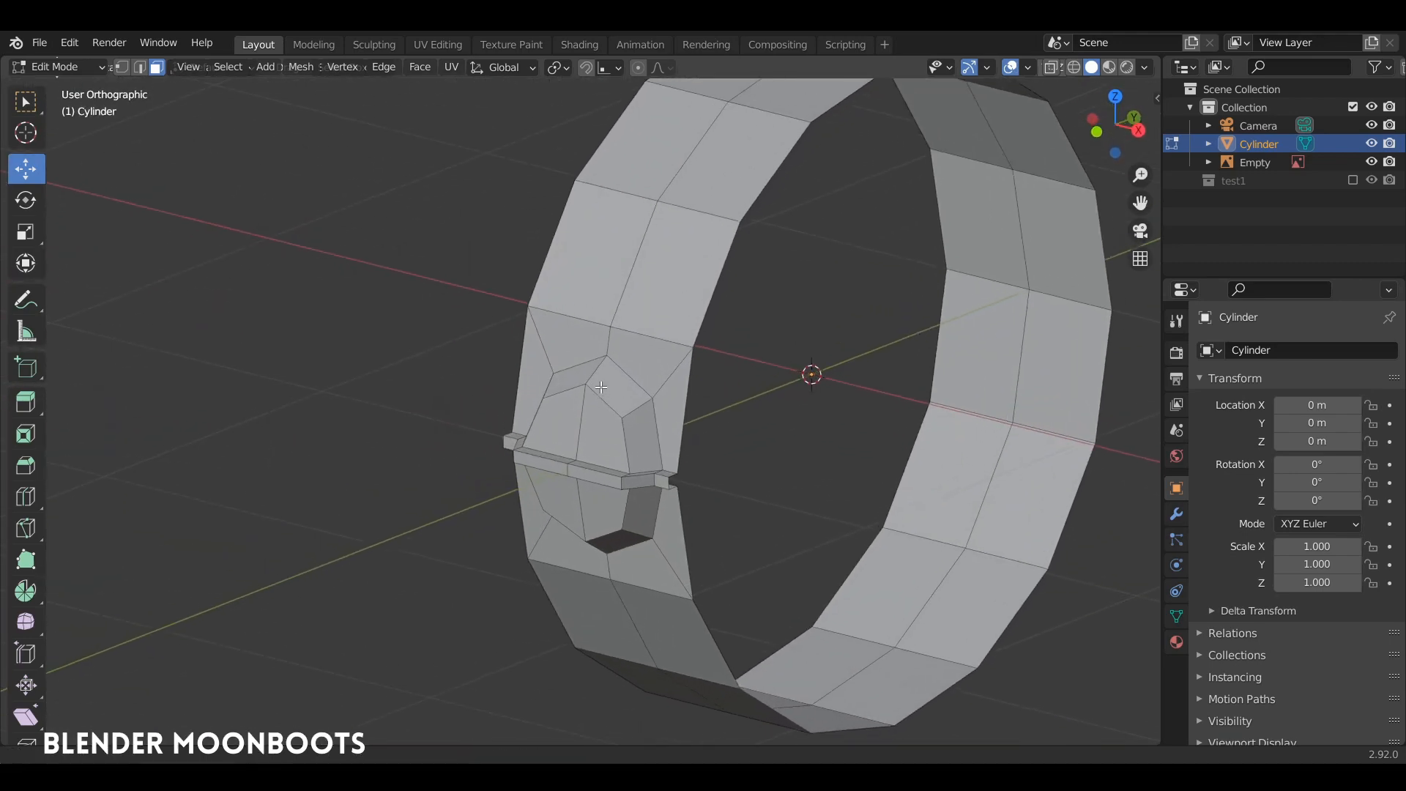
pyautogui.moveTo(637, 372); pyautogui.dragTo(723, 371, button='middle')
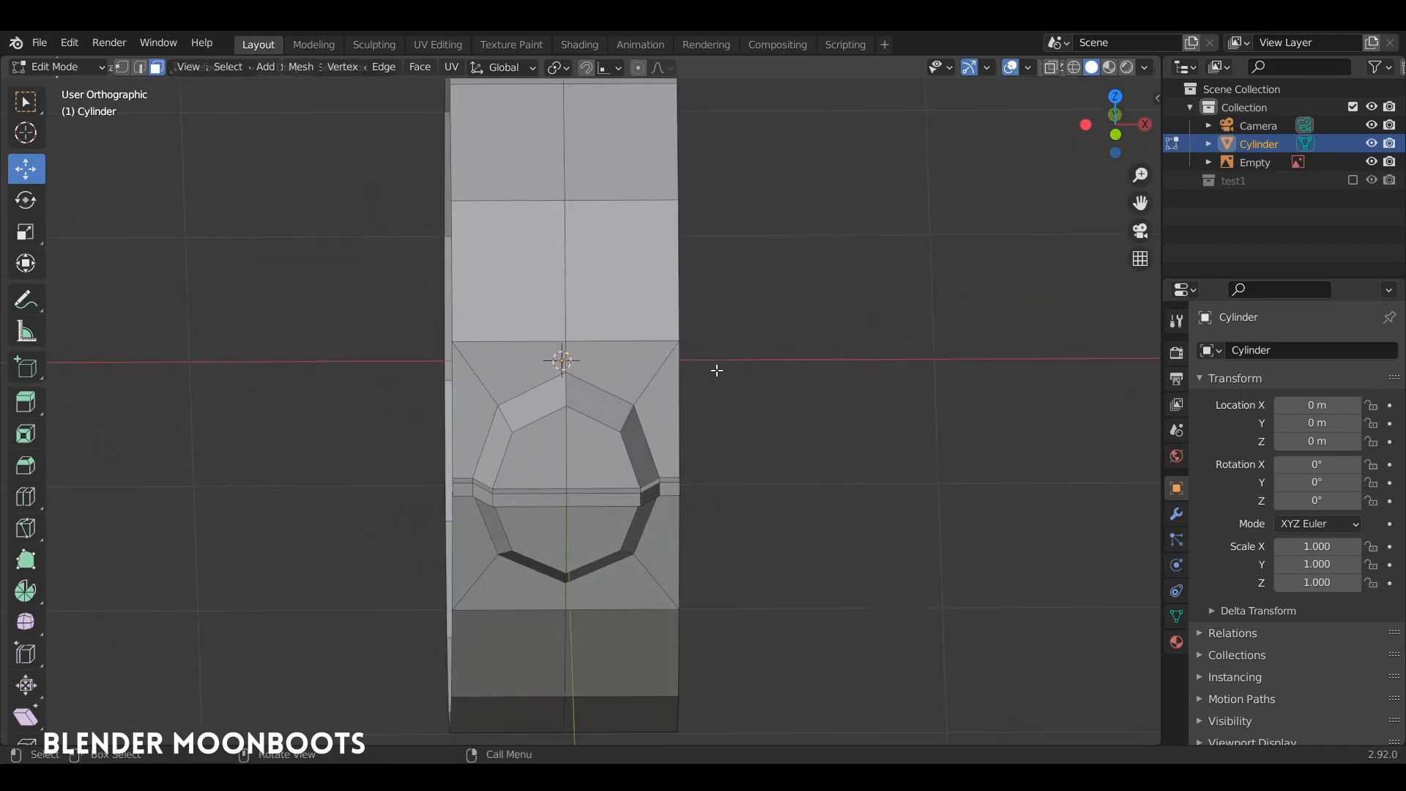
pyautogui.press('1')
pyautogui.keyDown('alt'); pyautogui.click(678, 369); pyautogui.keyUp('alt')
pyautogui.scroll(-5, 746, 564)
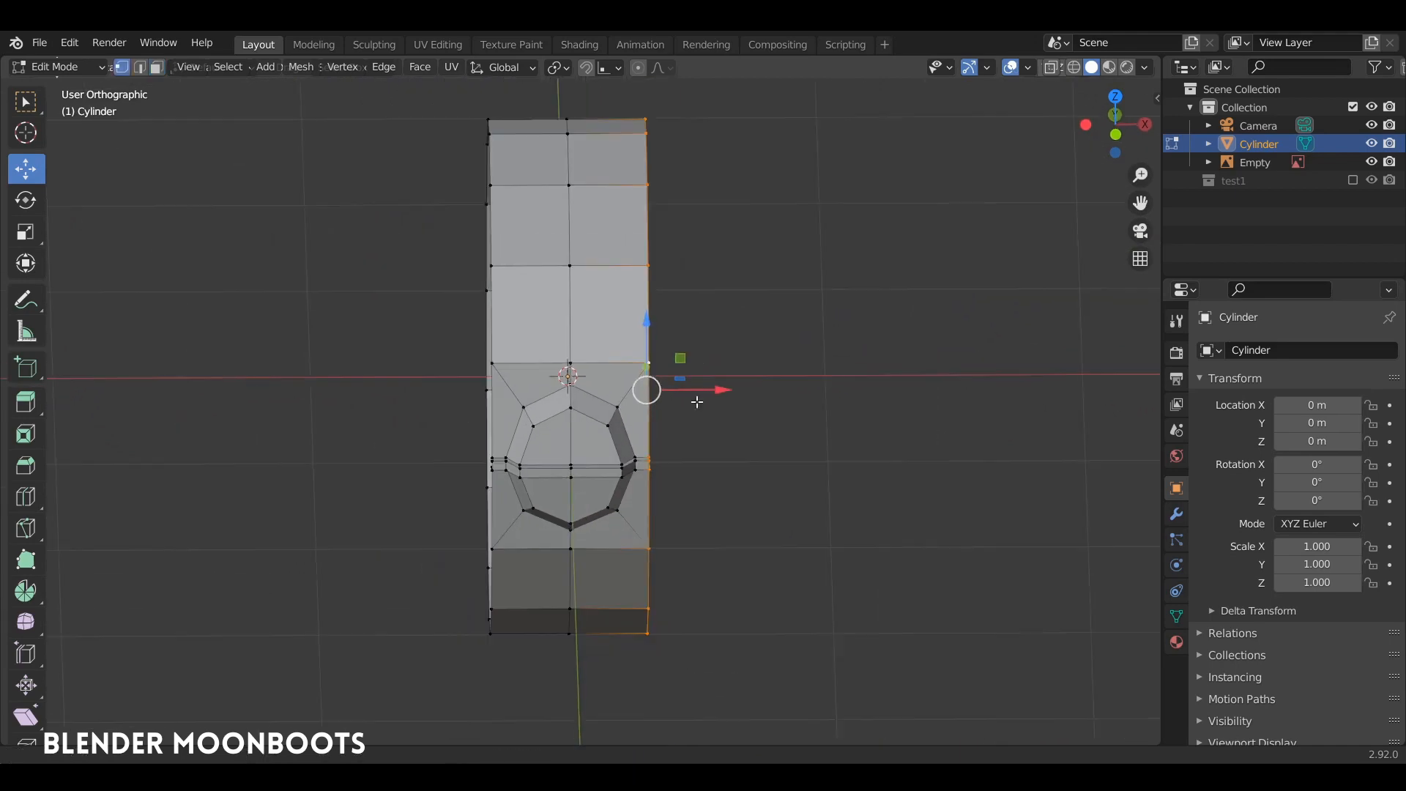
pyautogui.keyDown('shift'); pyautogui.moveTo(746, 563); pyautogui.dragTo(757, 726, button='middle'); pyautogui.keyUp('shift')
pyautogui.scroll(4, 757, 725)
pyautogui.keyDown('shift'); pyautogui.moveTo(672, 186); pyautogui.dragTo(647, 272, button='middle'); pyautogui.keyUp('shift')
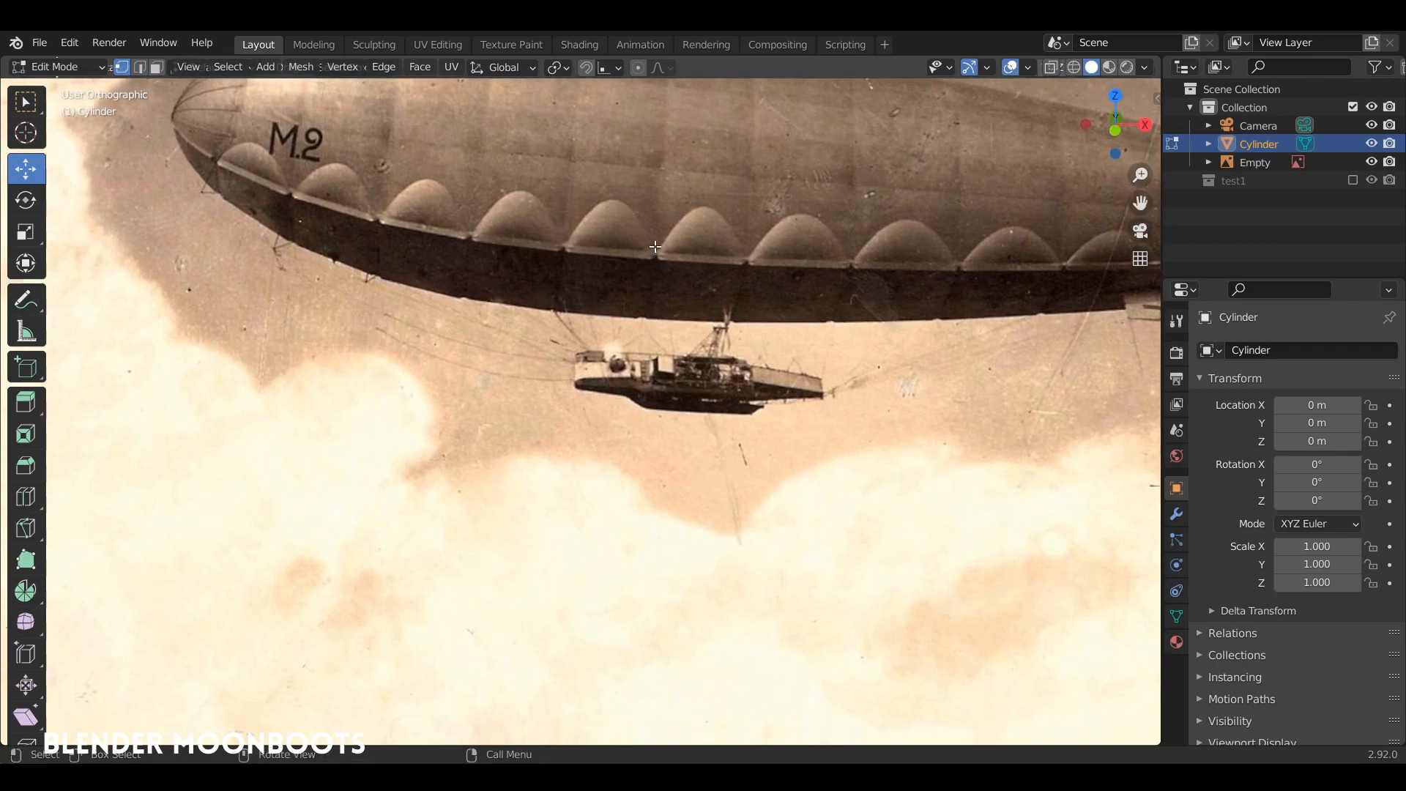
pyautogui.scroll(-3, 678, 303)
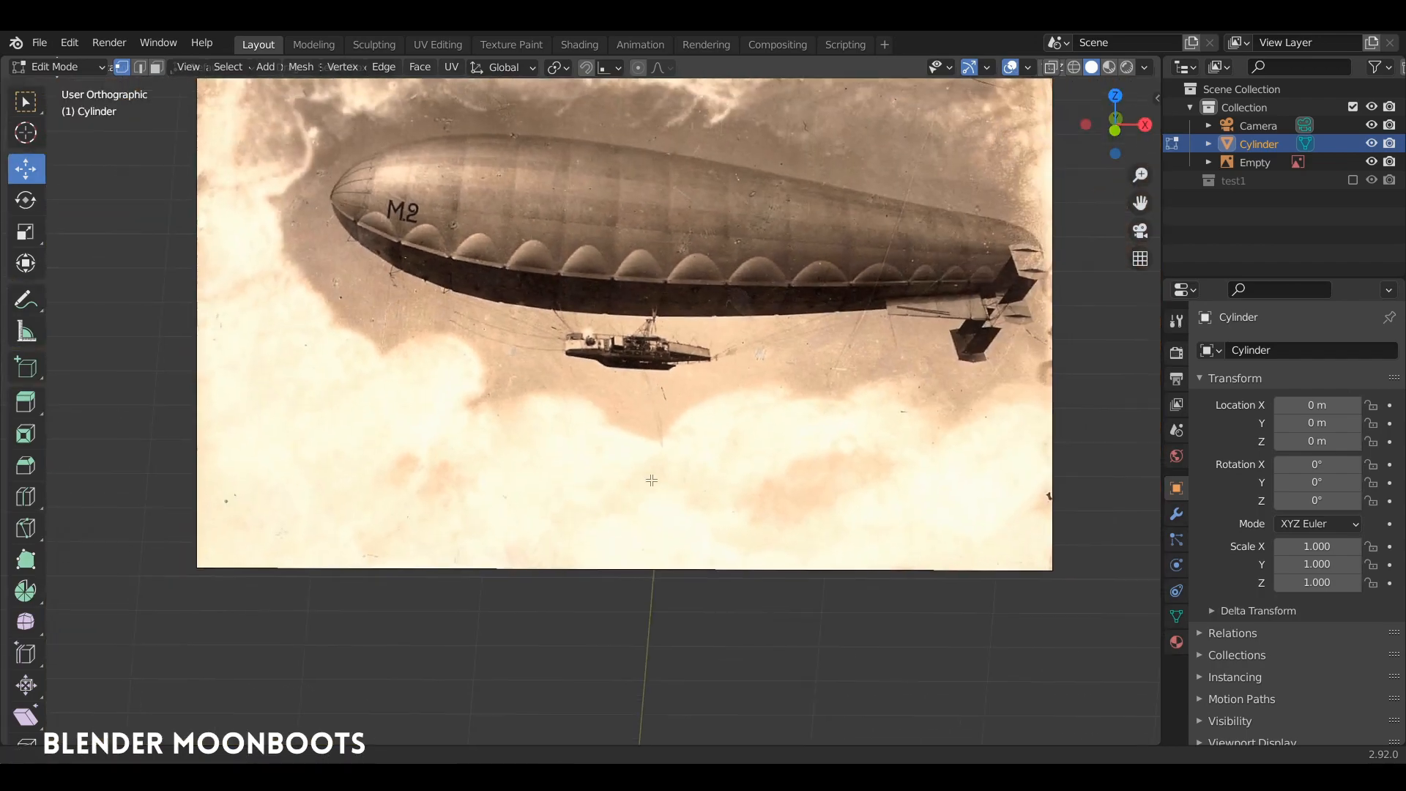
pyautogui.keyDown('shift'); pyautogui.moveTo(681, 725); pyautogui.dragTo(824, 395, button='middle'); pyautogui.keyUp('shift')
pyautogui.scroll(2, 724, 333)
pyautogui.press('s')
pyautogui.press('x')
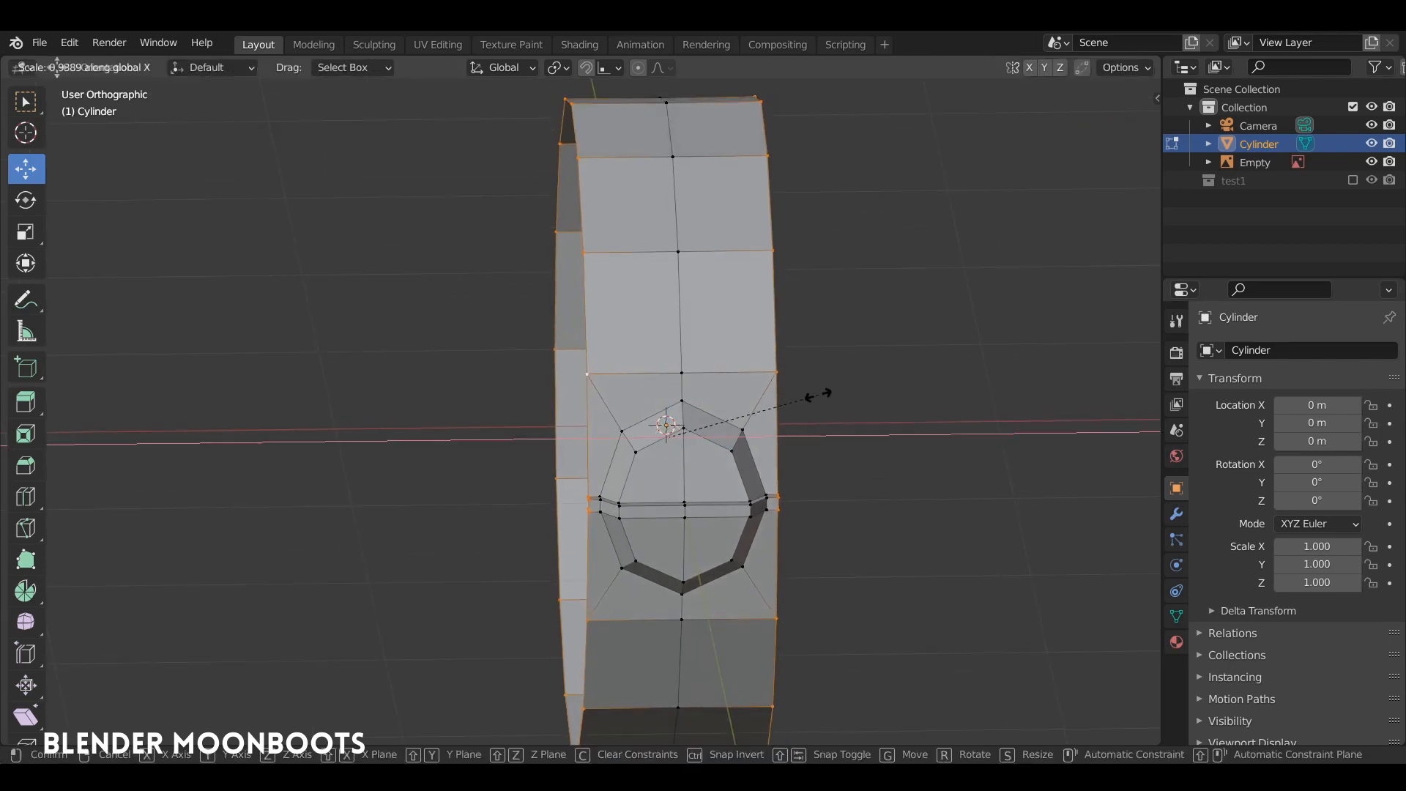
pyautogui.click(809, 394)
# Leave Edit Mode and add an Array modifier to the ring.
pyautogui.press('a')
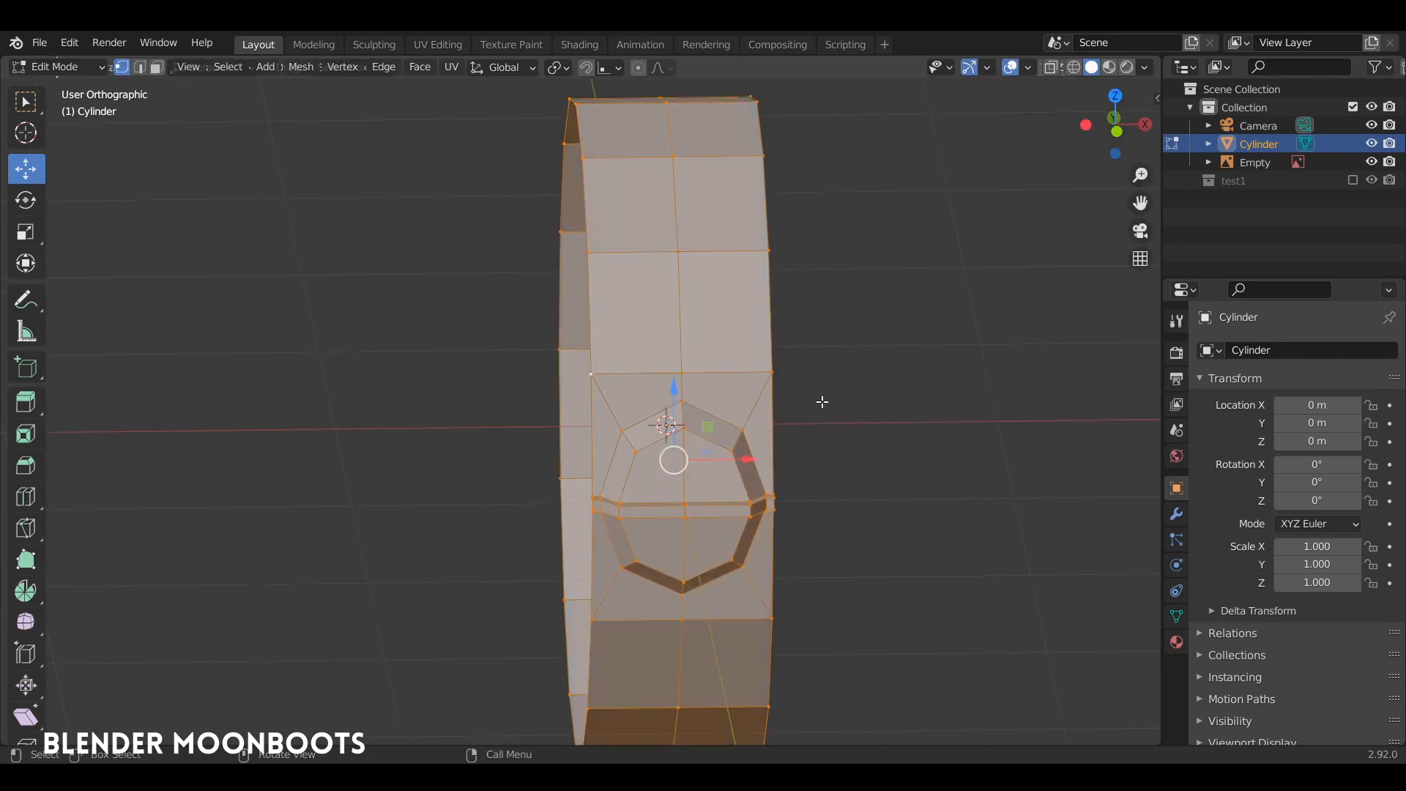
pyautogui.press('Tab')
pyautogui.keyDown('alt'); pyautogui.moveTo(859, 394); pyautogui.dragTo(769, 429); pyautogui.keyUp('alt')
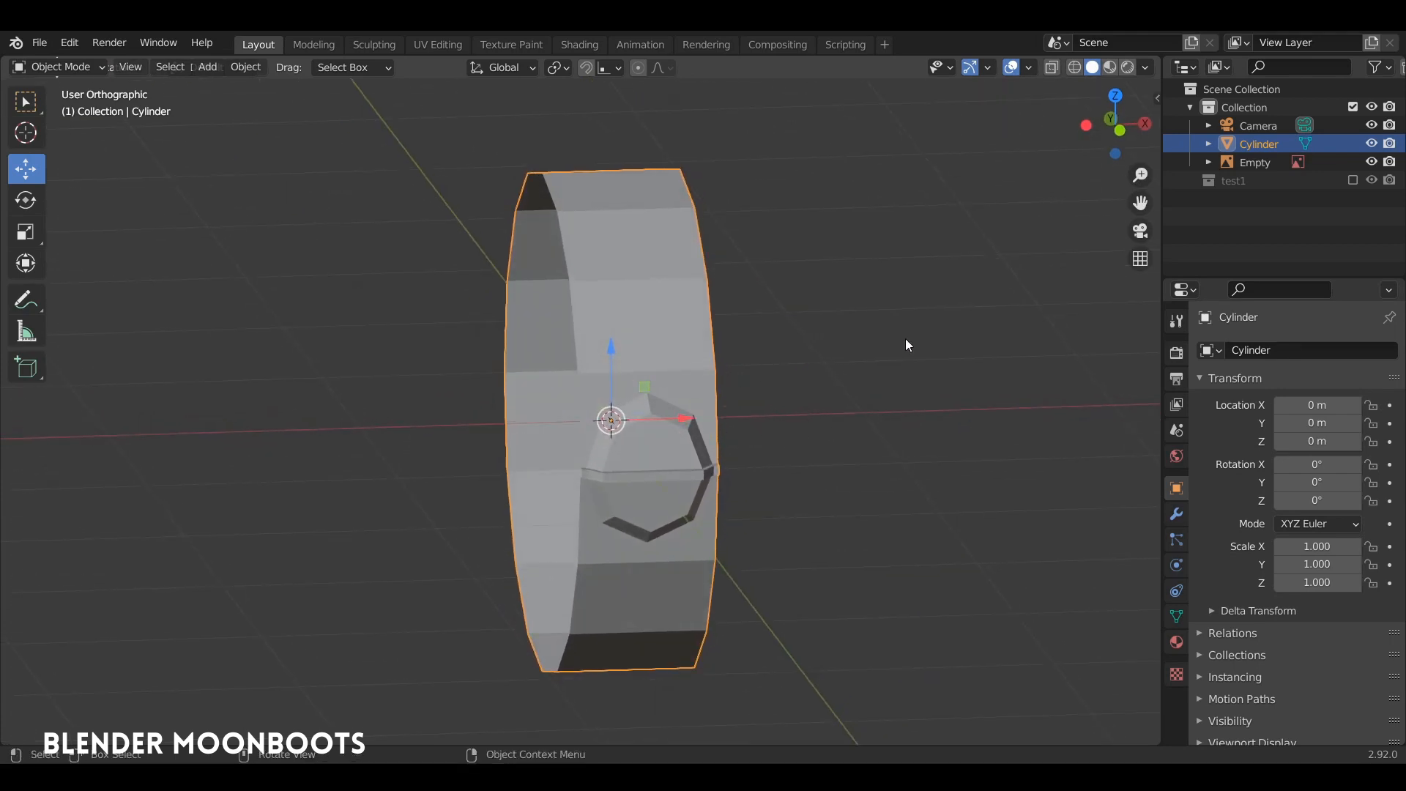
pyautogui.click(1175, 515)
pyautogui.click(1240, 352)
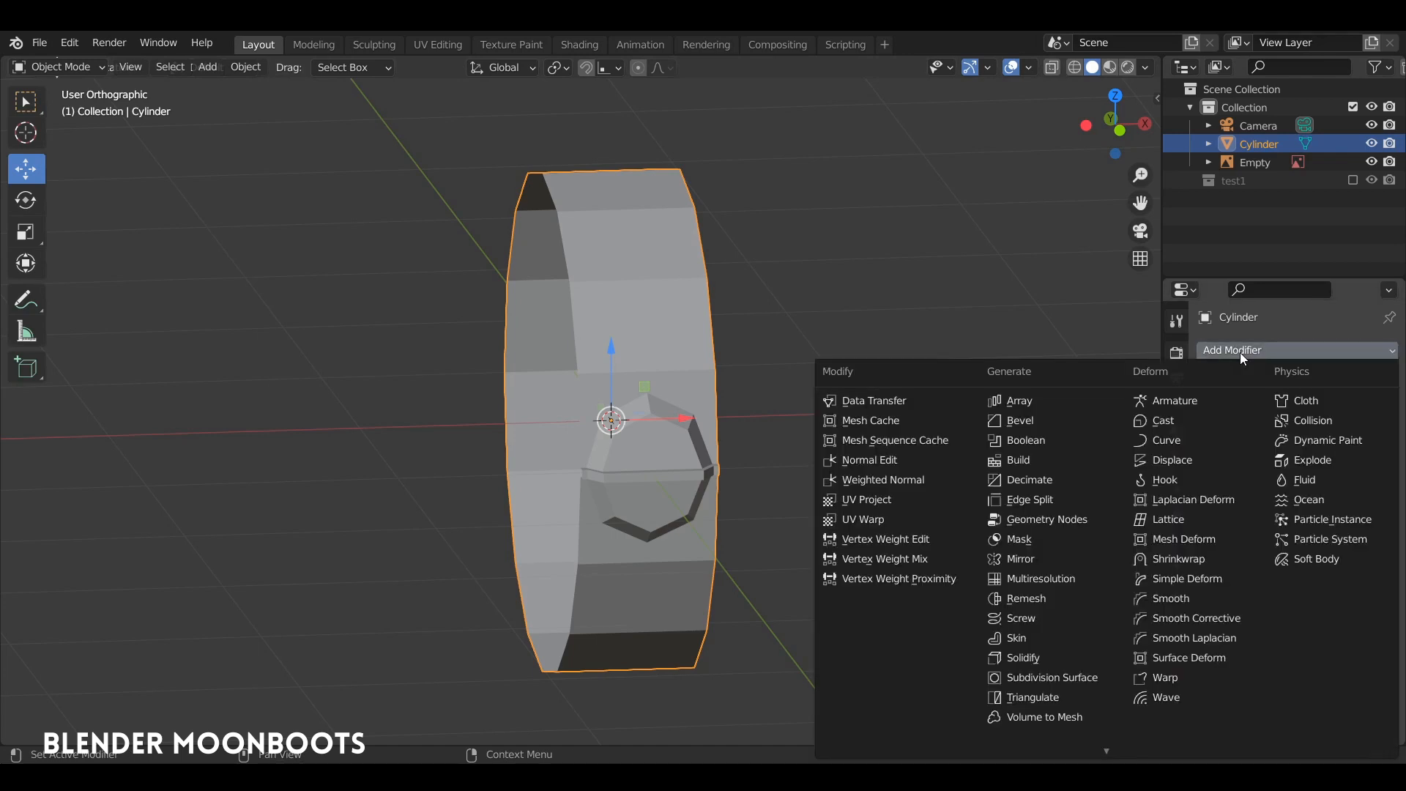
pyautogui.click(1019, 400)
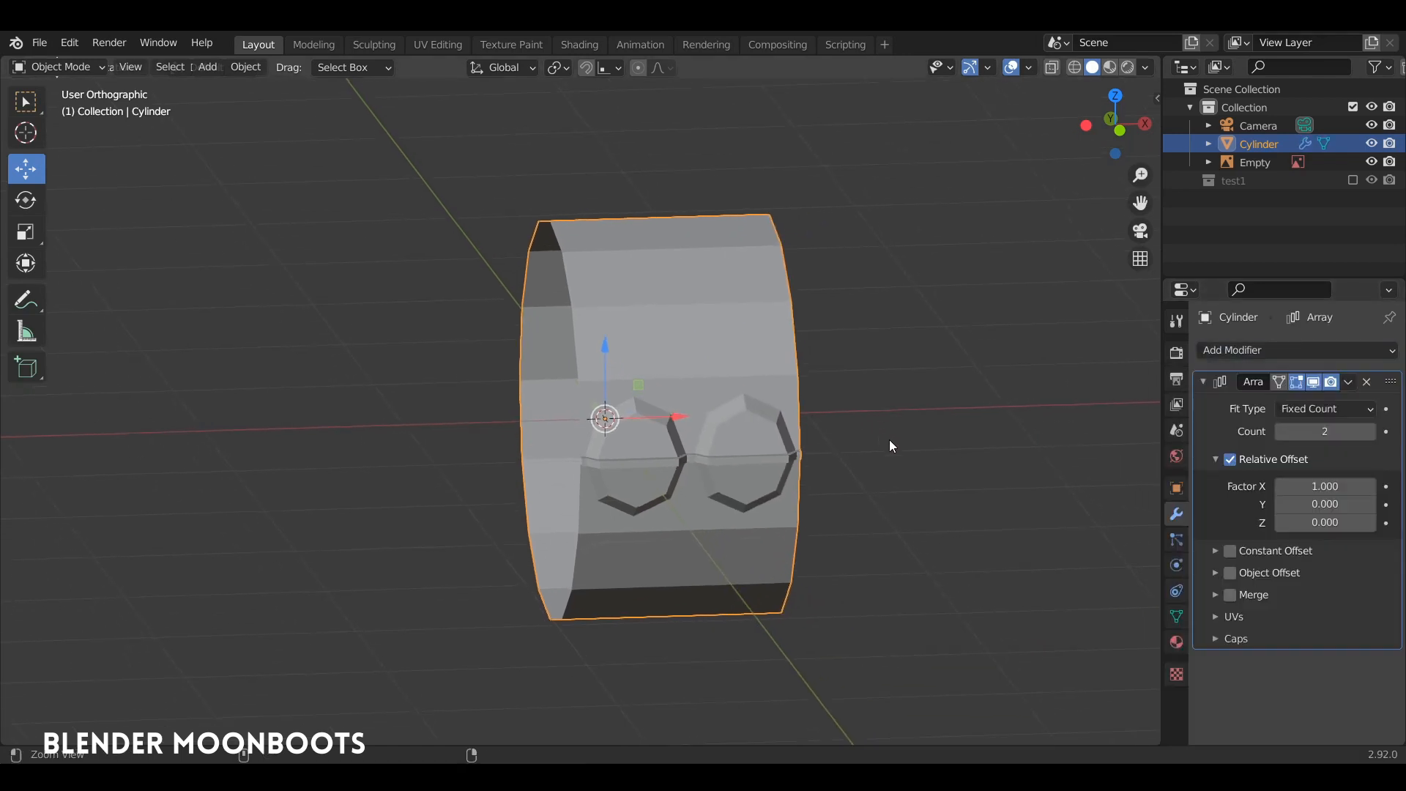
# Set the Array modifier's count to 8 so the ring repeats along X.
pyautogui.moveTo(891, 446); pyautogui.dragTo(836, 448, button='middle')
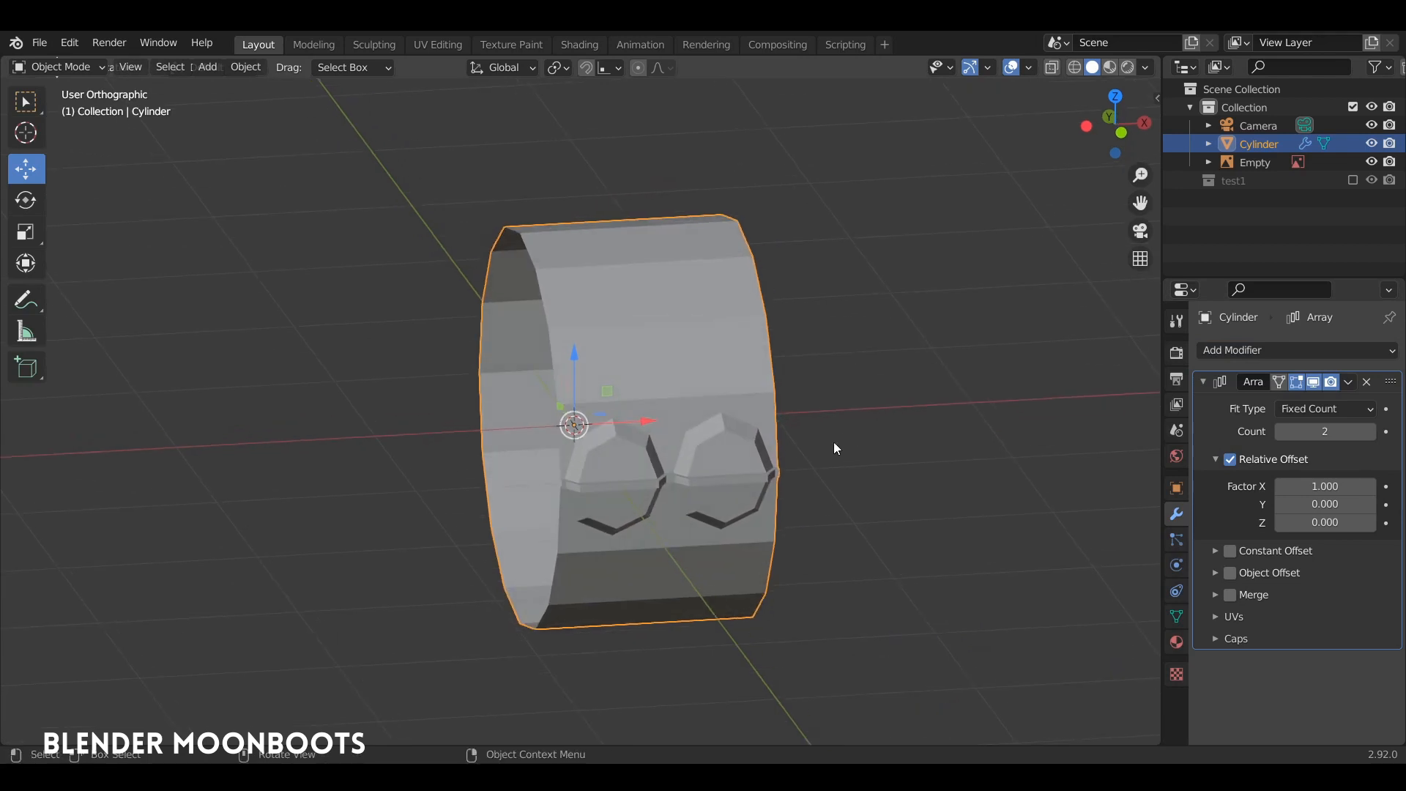
pyautogui.click(1369, 431)
pyautogui.click(1370, 432)
pyautogui.click(1371, 432)
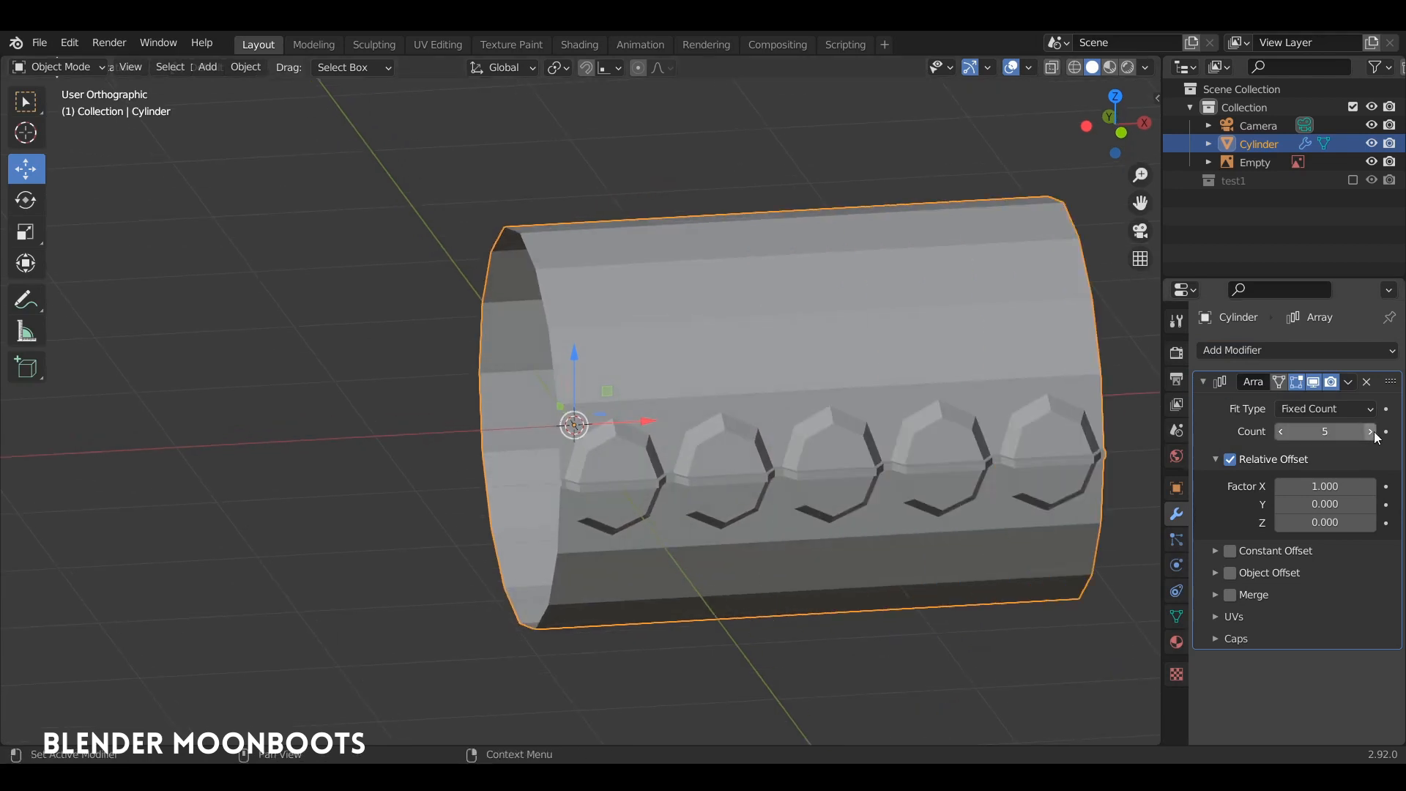
pyautogui.click(1371, 431)
pyautogui.click(1370, 431)
pyautogui.click(1371, 432)
pyautogui.moveTo(930, 381); pyautogui.dragTo(845, 430, button='middle')
pyautogui.scroll(3, 845, 430)
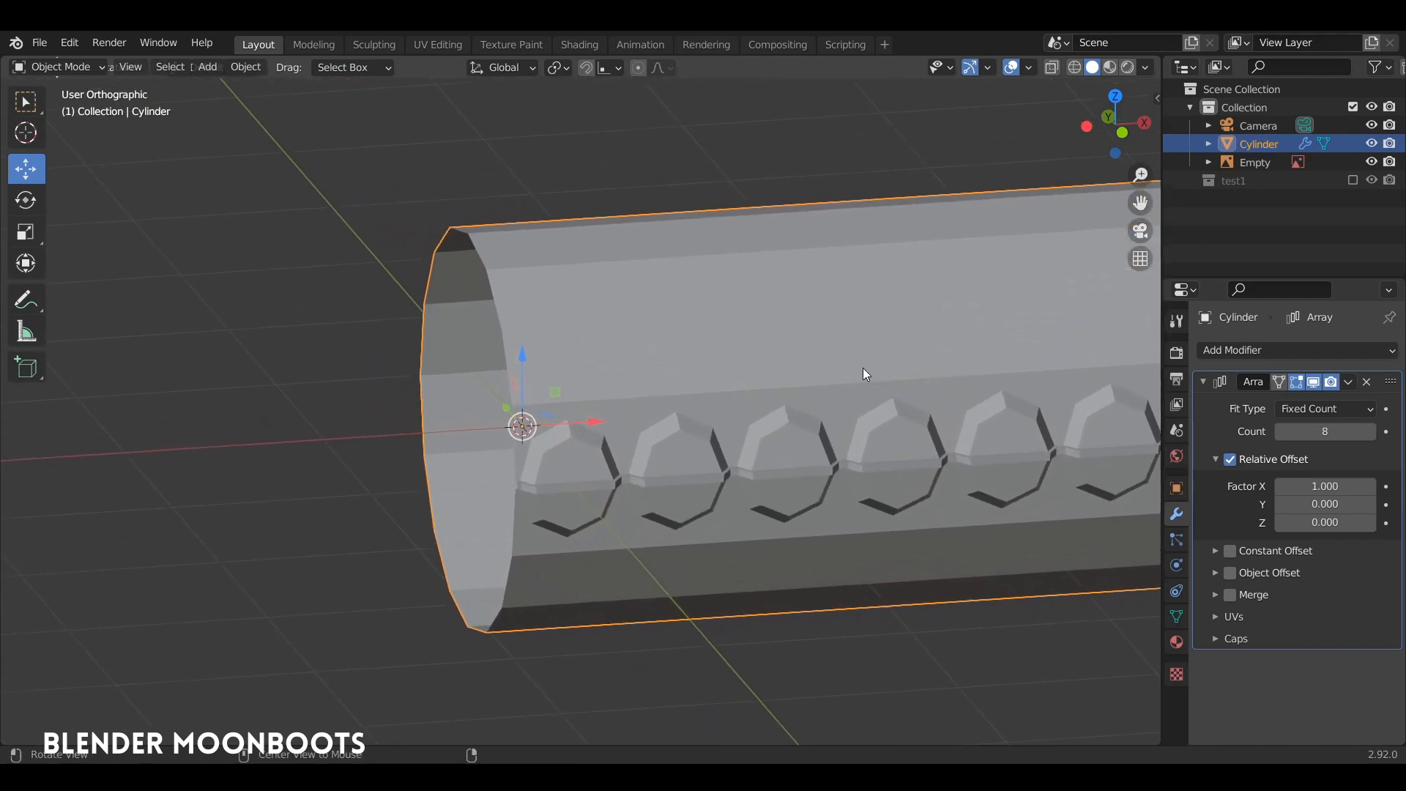
# Enable Merge in the Array modifier and collapse its settings.
pyautogui.click(1221, 383)
pyautogui.click(1203, 383)
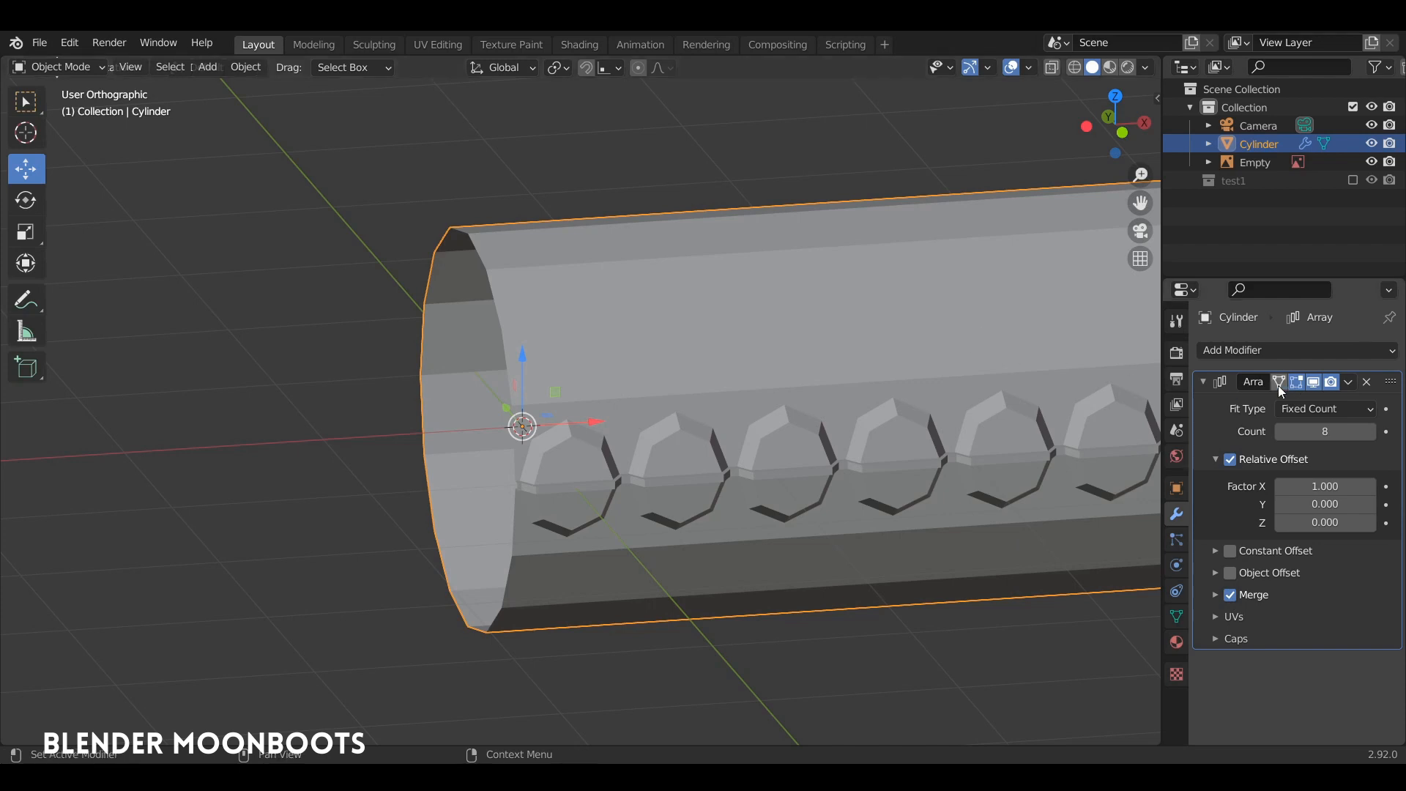
pyautogui.click(1203, 381)
# Add a Subdivision Surface modifier after the Array on the ring.
pyautogui.click(1234, 349)
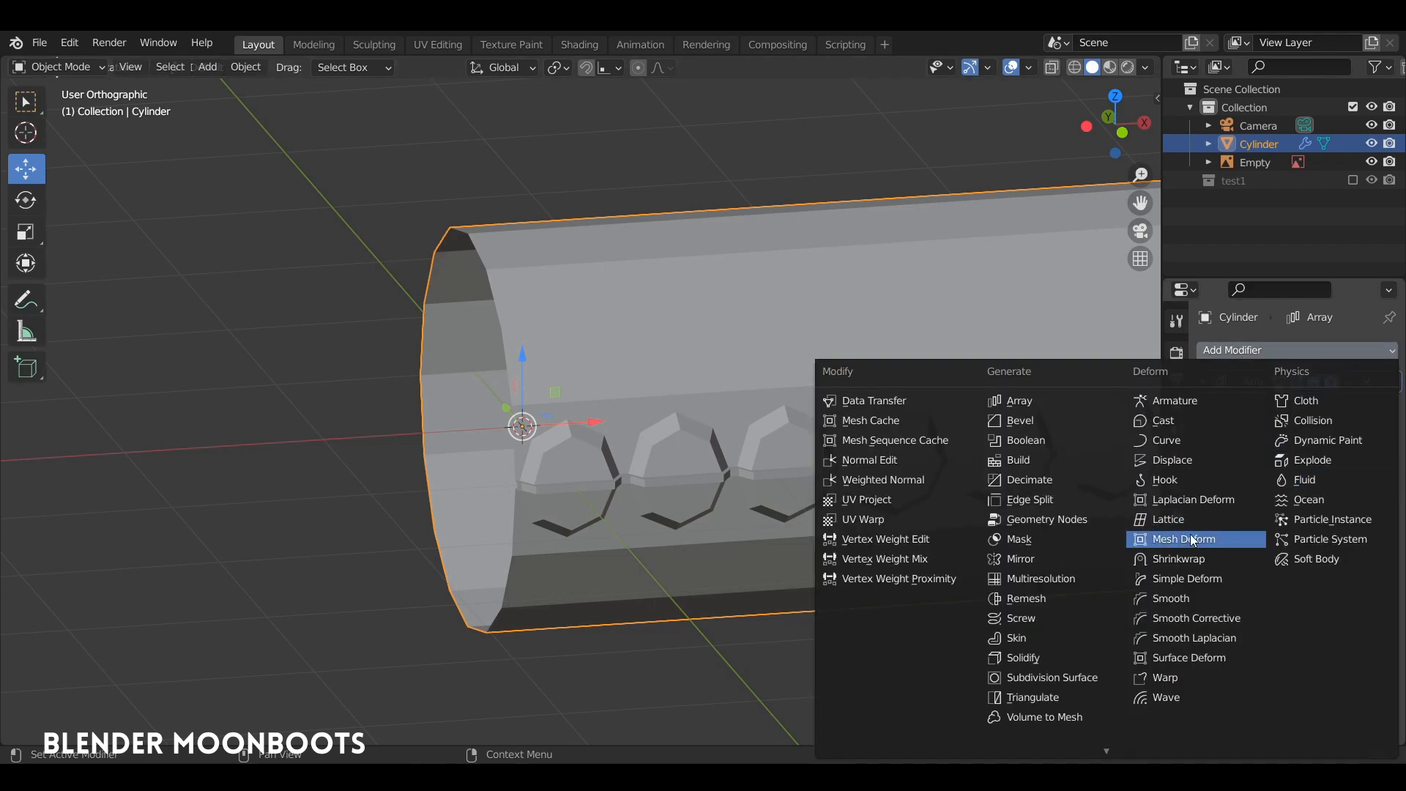
pyautogui.click(1073, 678)
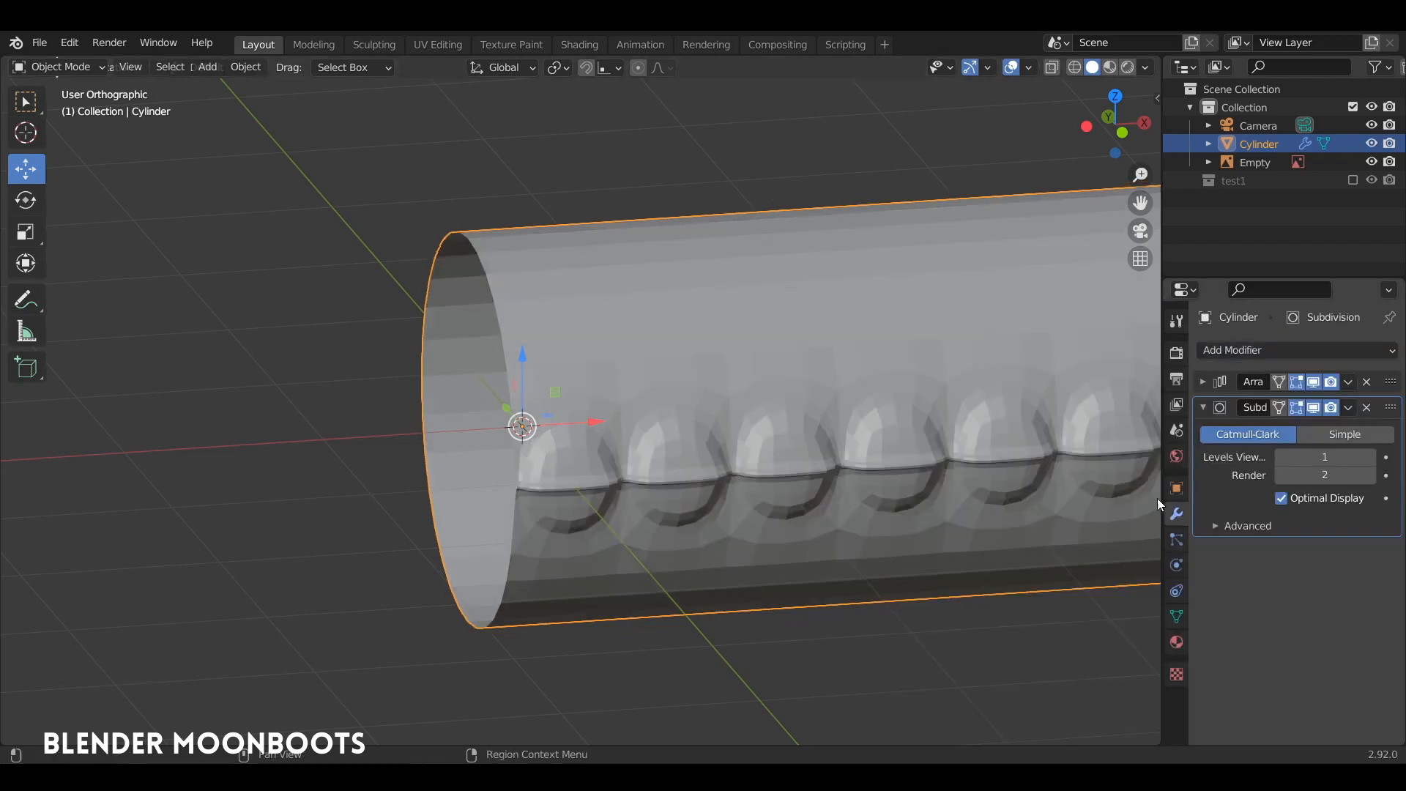
pyautogui.scroll(3, 741, 385)
pyautogui.scroll(1, 664, 397)
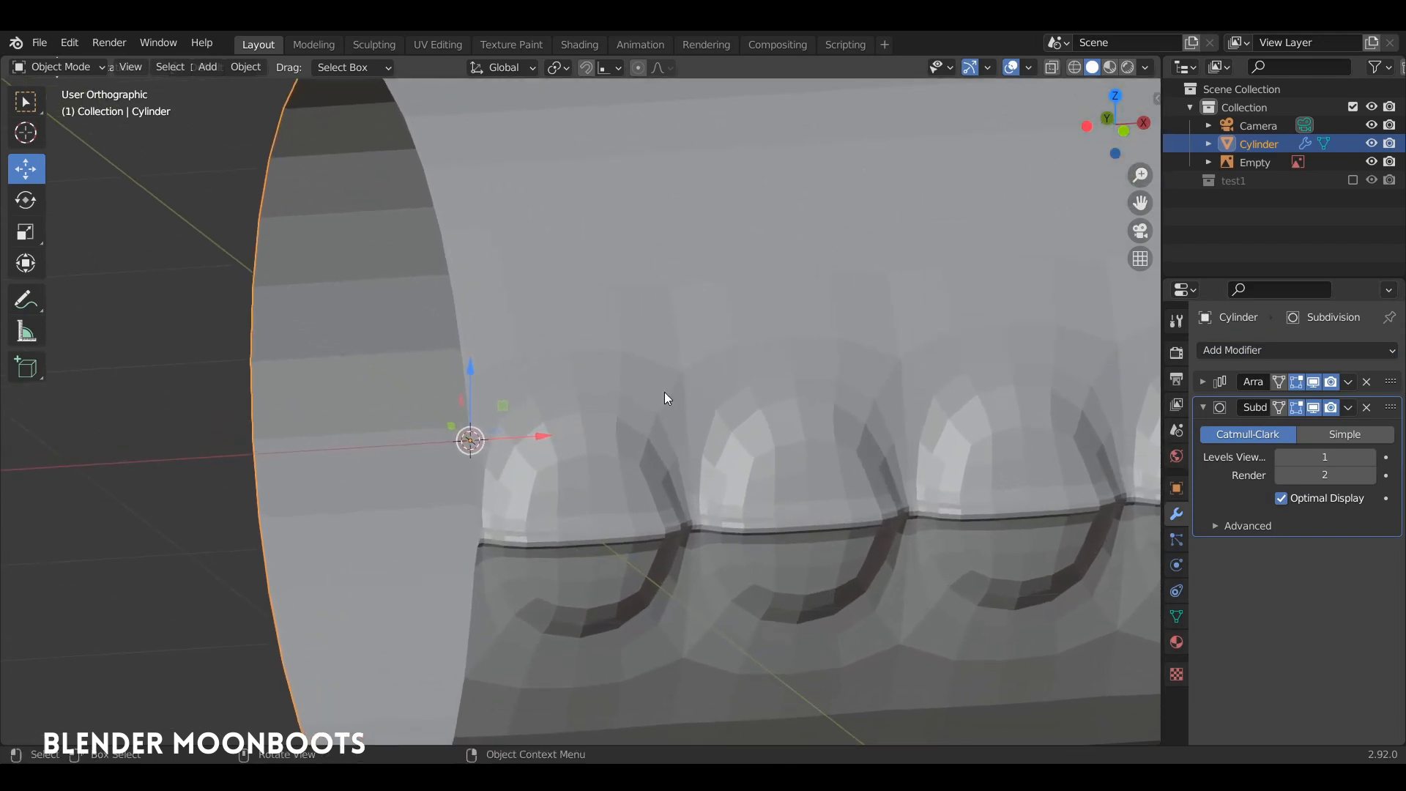
pyautogui.moveTo(702, 372); pyautogui.dragTo(726, 366, button='middle')
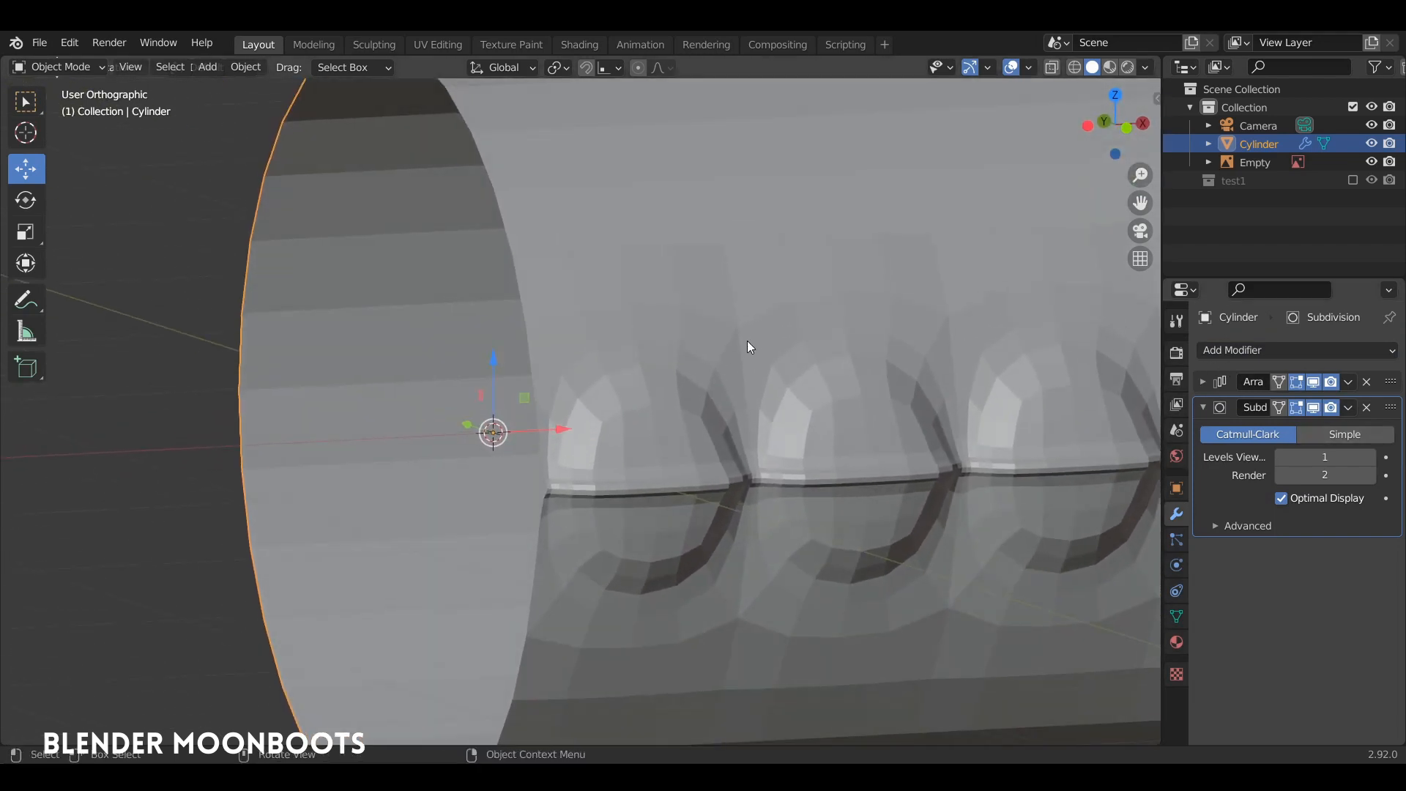
# Shade the arrayed hull smooth and set the subdivision viewport level to 2.
pyautogui.rightClick(749, 346)
pyautogui.click(741, 346)
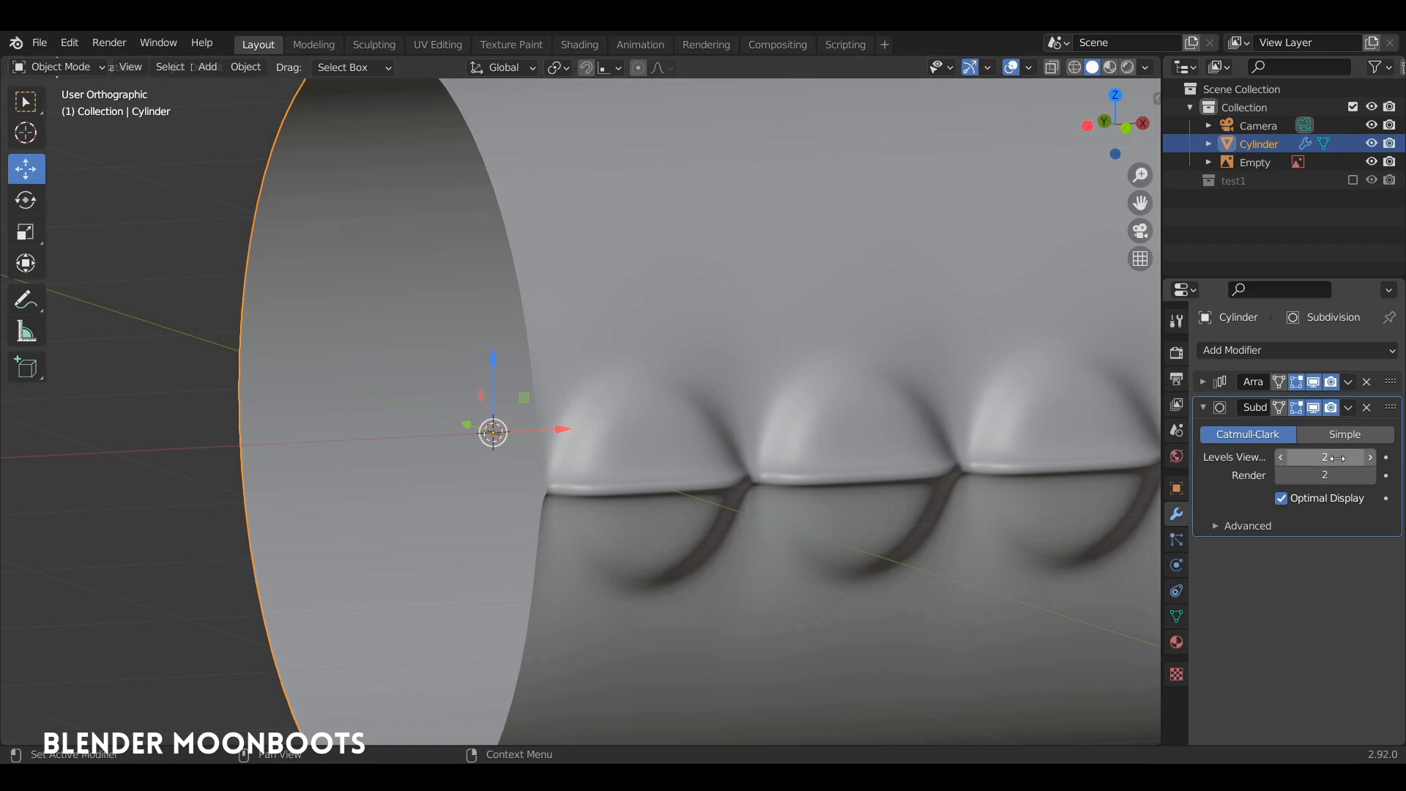
pyautogui.scroll(-5, 701, 467)
pyautogui.moveTo(702, 467); pyautogui.dragTo(812, 555, button='middle')
pyautogui.scroll(6, 854, 408)
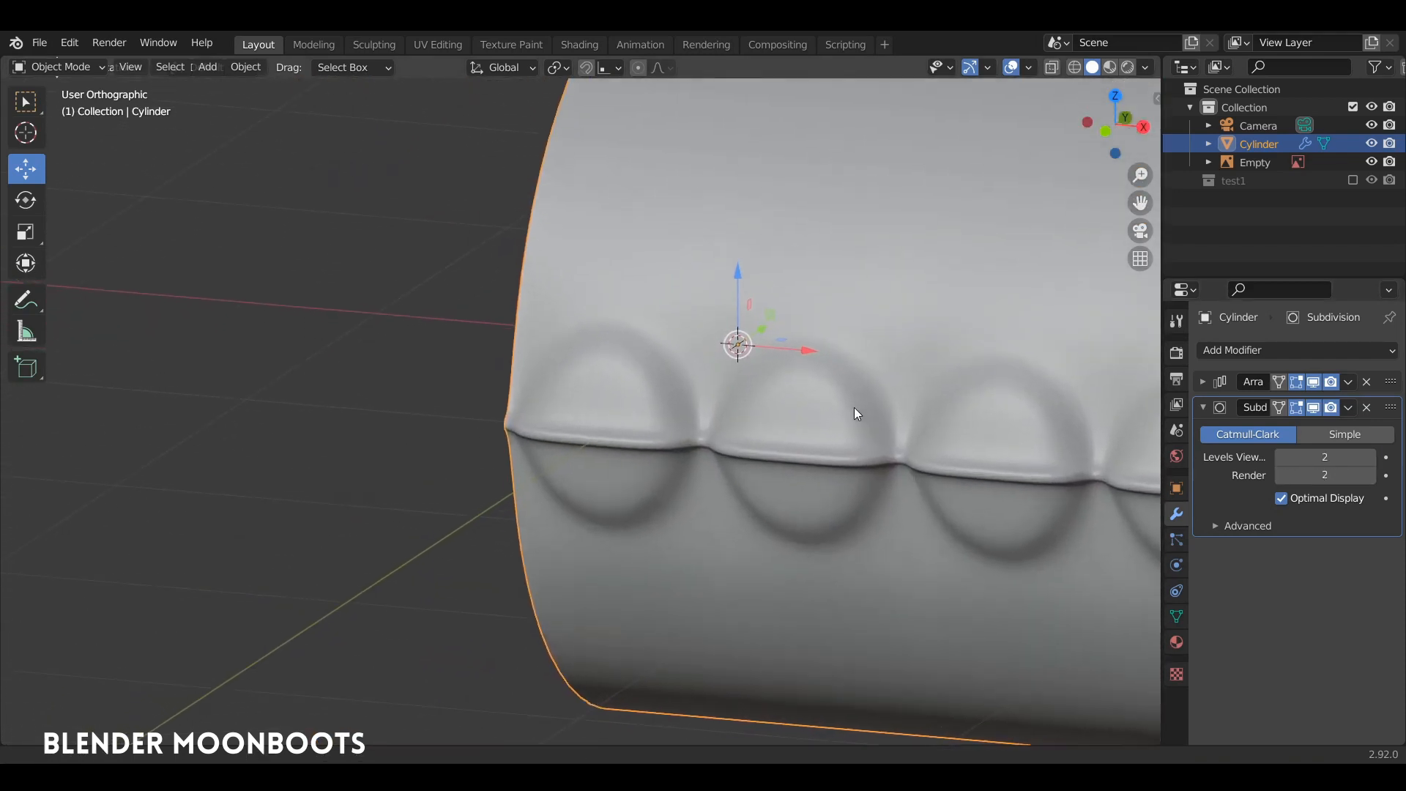
# Add two loop cuts along the ridge's front band, close to its upper and lower edges, with slide factors about 0.75 and 0.62.
pyautogui.press('Tab')
pyautogui.moveTo(828, 380); pyautogui.dragTo(765, 426, button='middle')
pyautogui.press('Tab')
pyautogui.press('Tab')
pyautogui.keyDown('ctrl'); pyautogui.moveTo(765, 425); pyautogui.dragTo(773, 388, button='middle'); pyautogui.keyUp('ctrl')
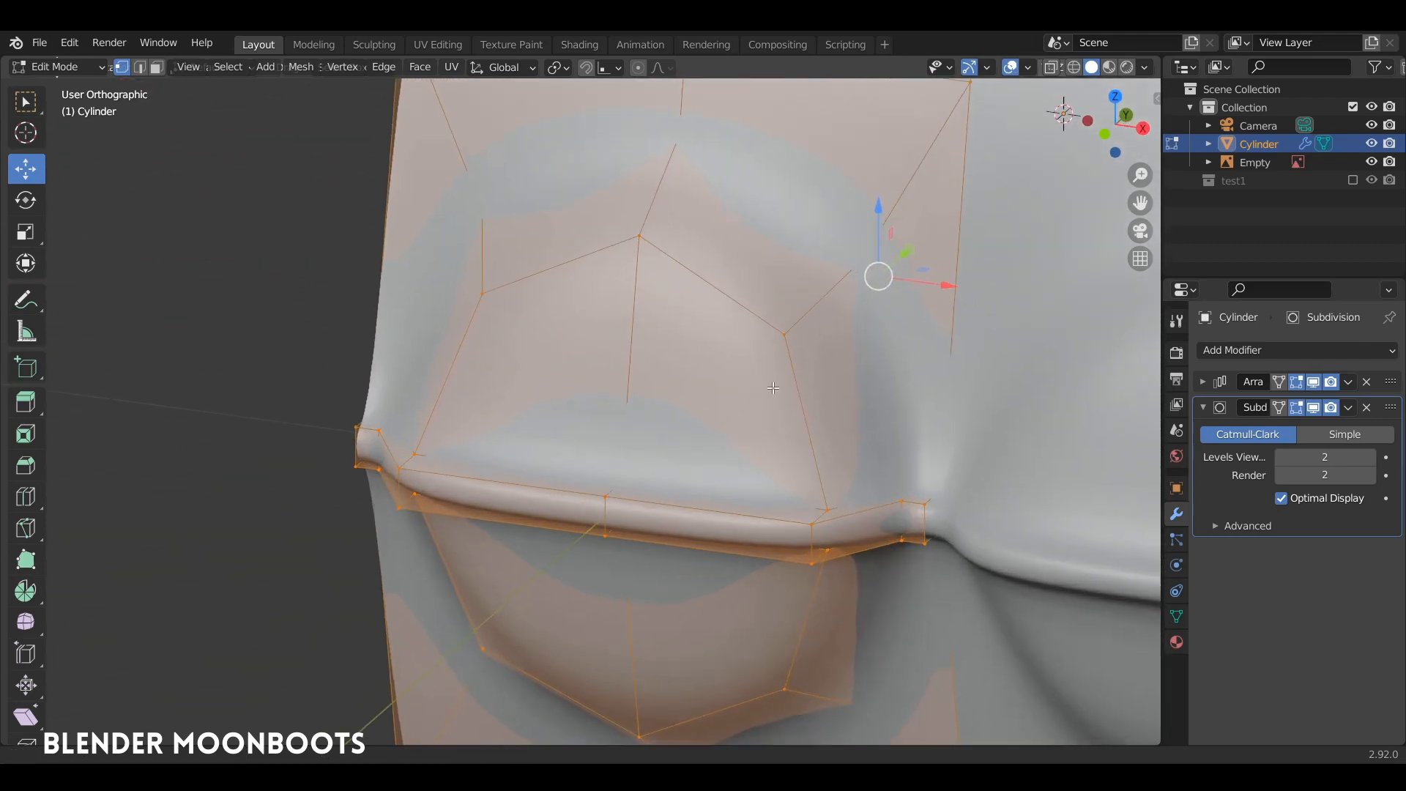
pyautogui.click(811, 542)
pyautogui.click(810, 528)
pyautogui.press('g')
pyautogui.press('g')
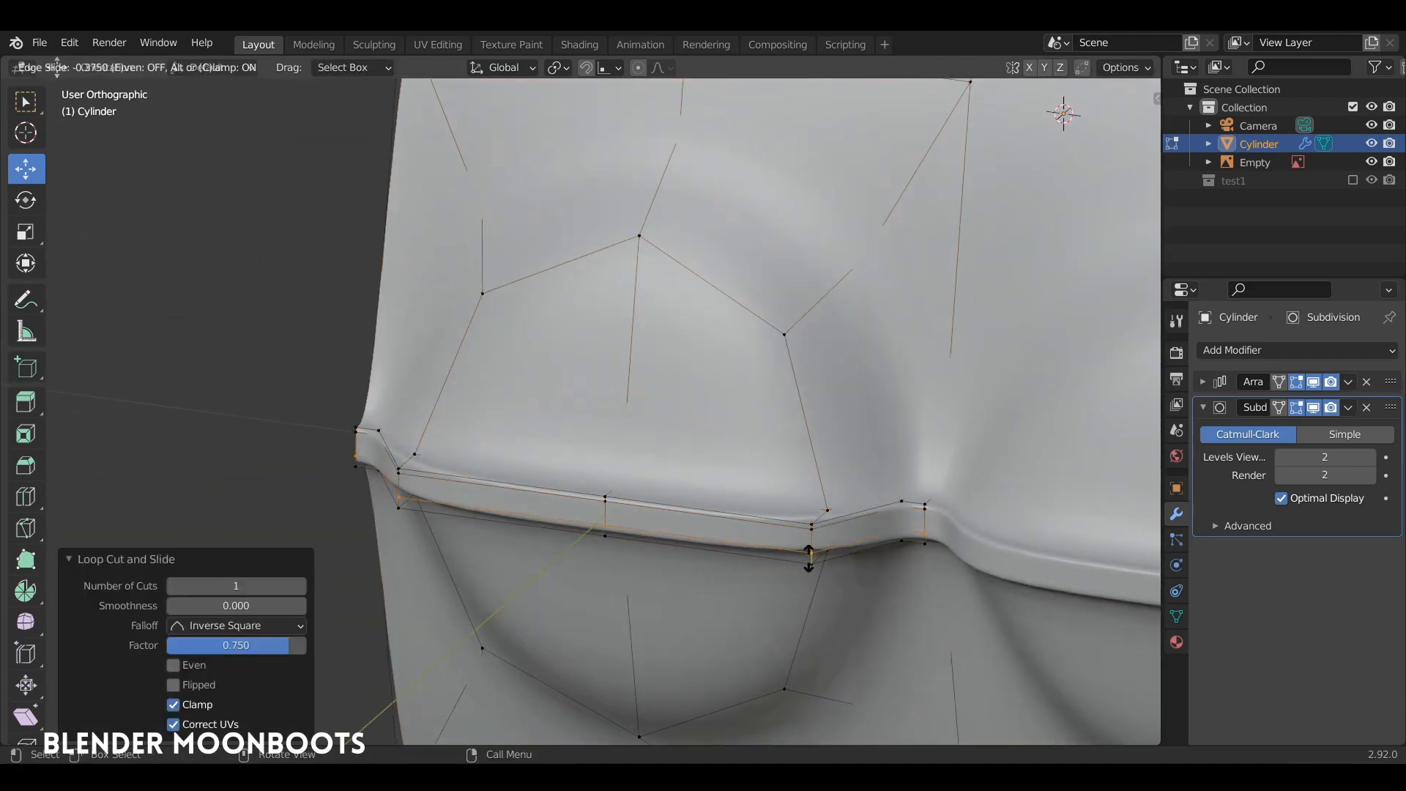
pyautogui.click(809, 563)
pyautogui.moveTo(809, 562); pyautogui.dragTo(816, 419, button='middle')
pyautogui.click(807, 558)
pyautogui.click(809, 558)
pyautogui.click(814, 420)
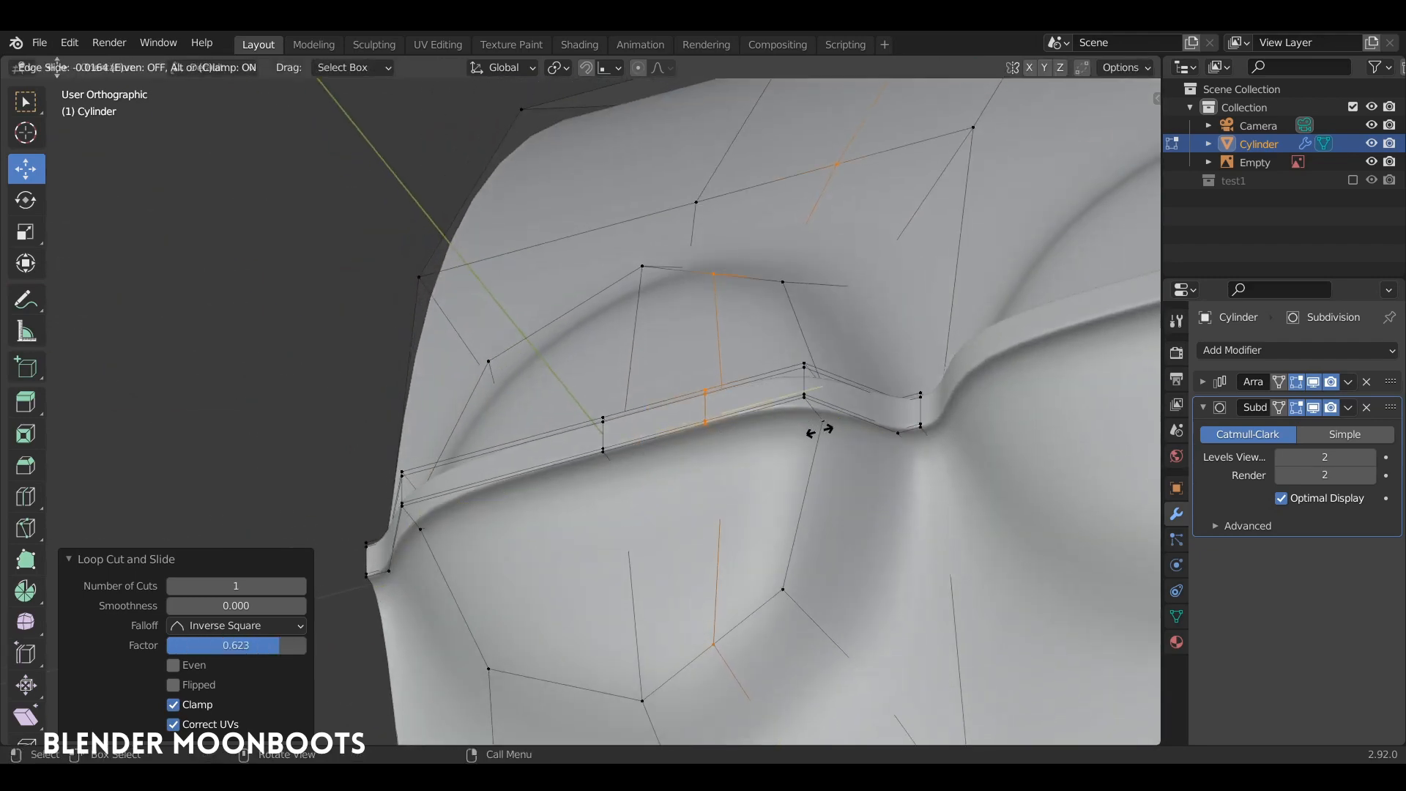
pyautogui.click(815, 420)
pyautogui.hotkey('ctrl', 'z')
# Add a loop cut along the ridge's underside at factor about 0.58 and another around the bulge's outer outline at about -0.77.
pyautogui.hotkey('ctrl', 'r')
pyautogui.click(818, 418)
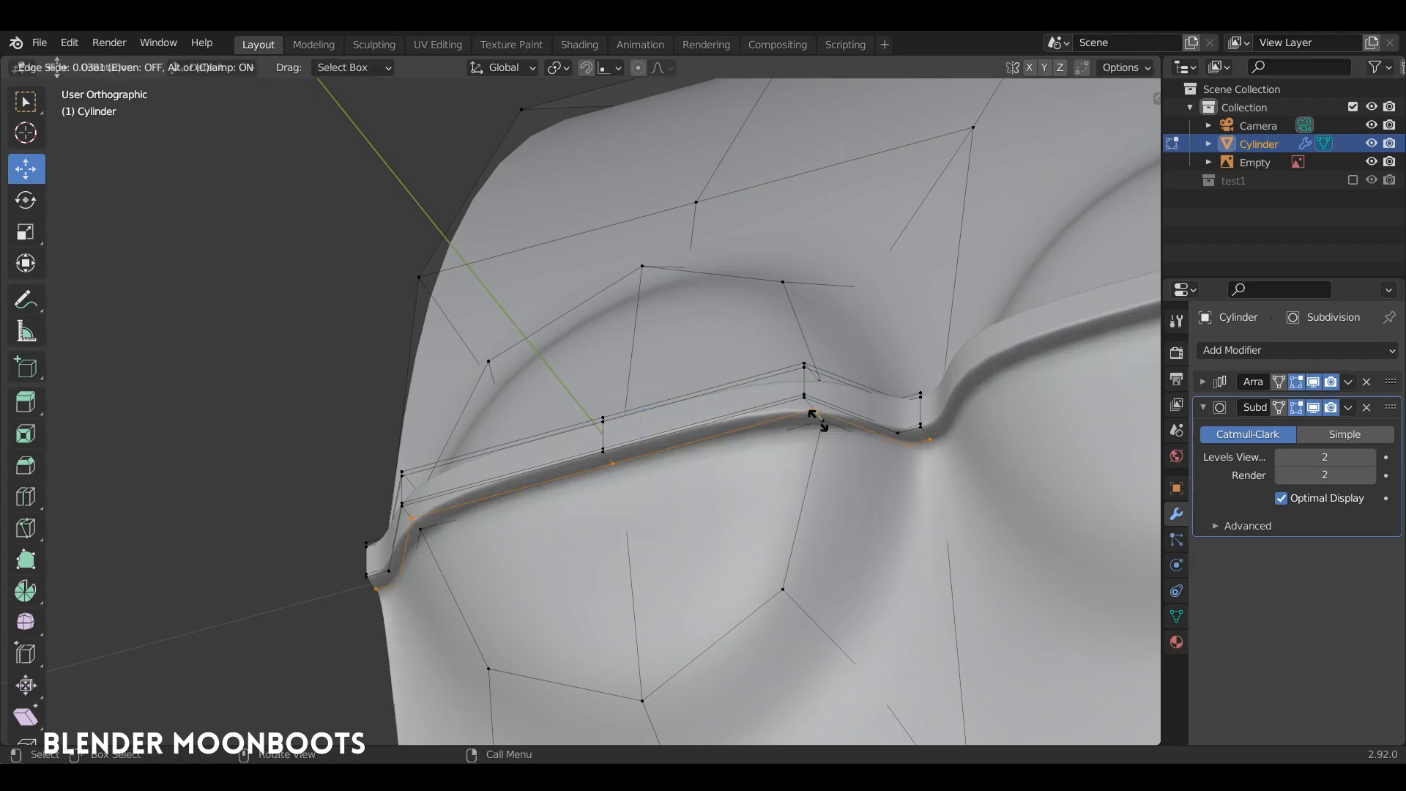
pyautogui.click(819, 419)
pyautogui.moveTo(818, 420)
pyautogui.mouseDown(button='middle')
pyautogui.moveTo(840, 473)
pyautogui.moveTo(841, 433)
pyautogui.mouseUp(button='middle')
pyautogui.keyDown('shift'); pyautogui.moveTo(840, 434); pyautogui.dragTo(869, 520, button='middle'); pyautogui.keyUp('shift')
pyautogui.click(811, 405)
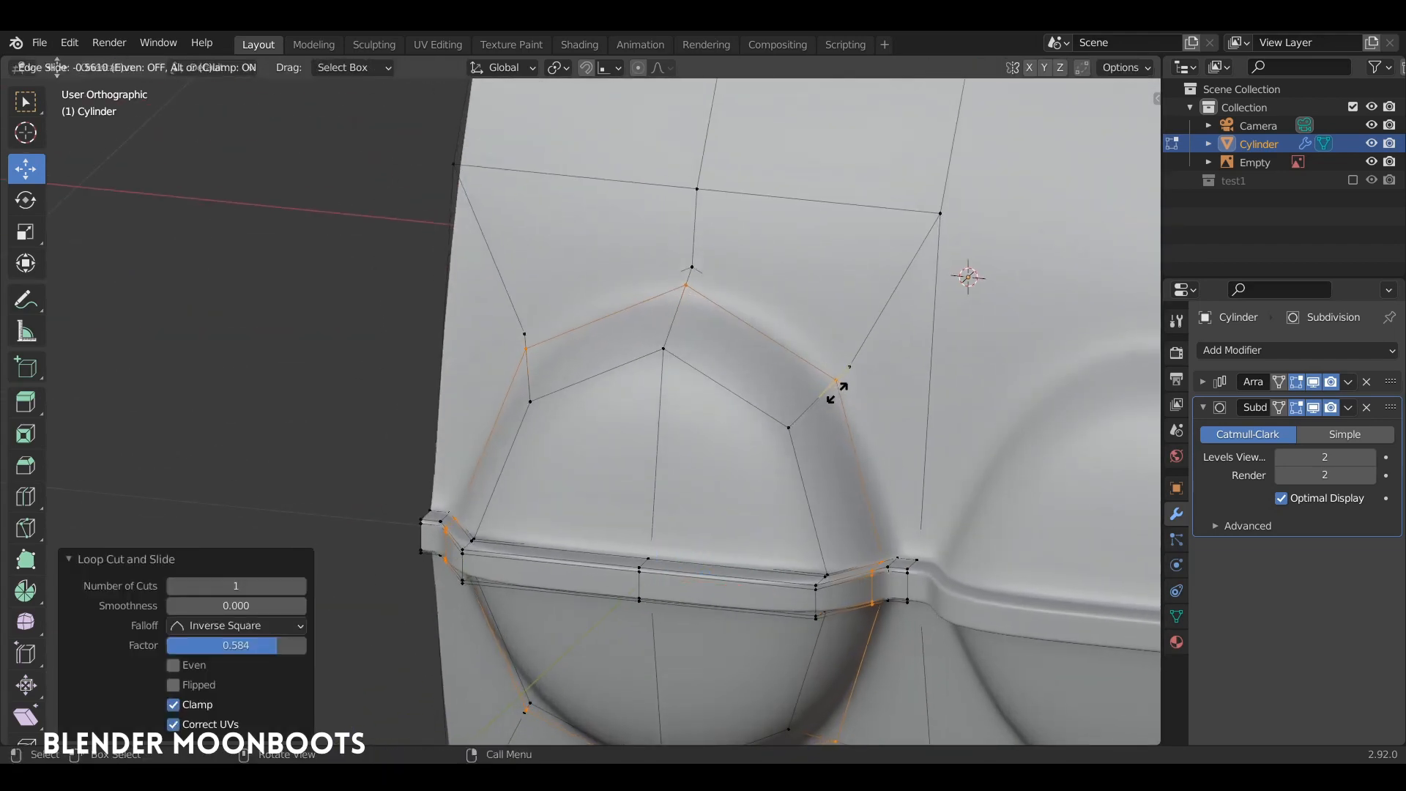
pyautogui.click(839, 392)
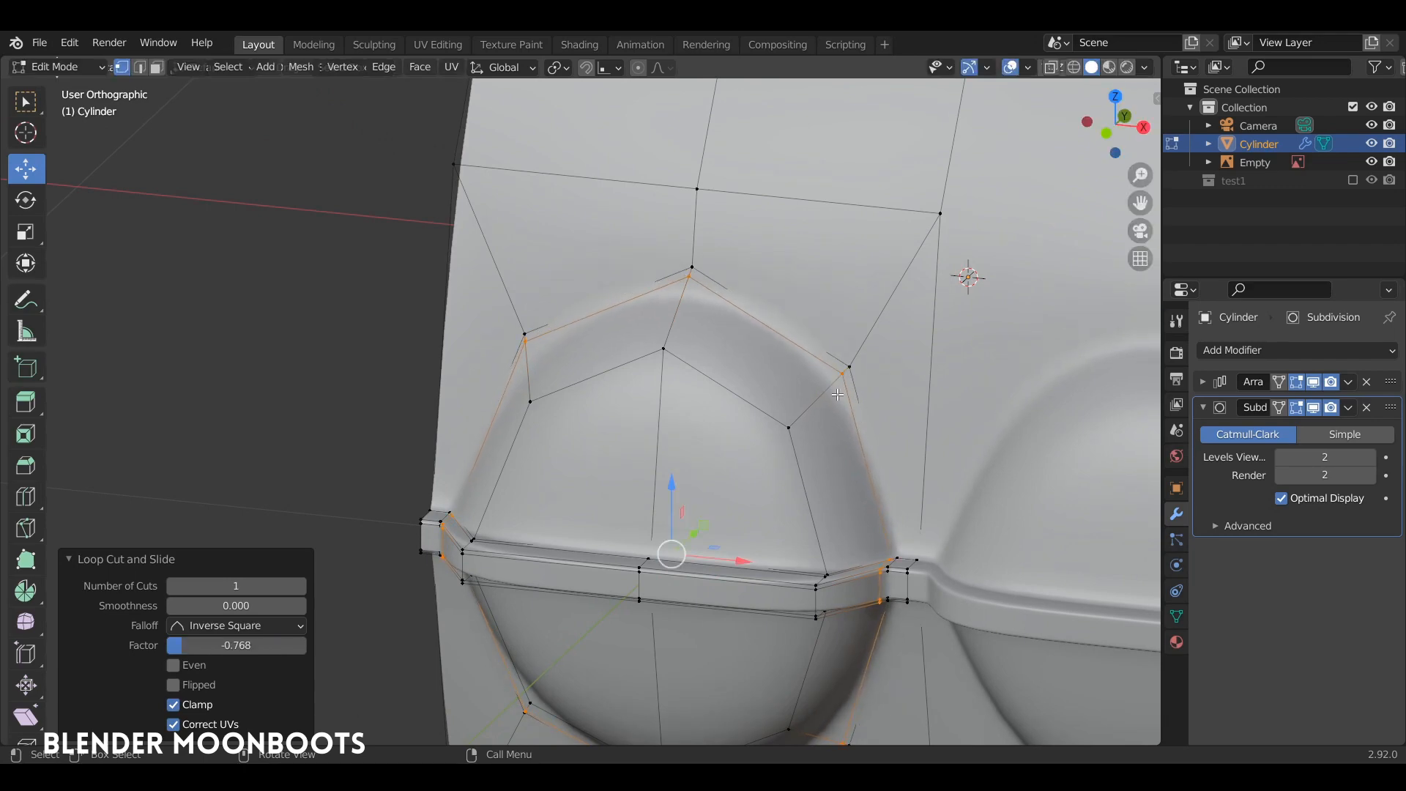
# Move the edges at the middle of the ridge on the first bulge about -0.026 m along Y and leave mesh editing.
pyautogui.keyDown('alt'); pyautogui.moveTo(842, 387); pyautogui.dragTo(839, 443); pyautogui.keyUp('alt')
pyautogui.keyDown('alt'); pyautogui.moveTo(839, 443); pyautogui.dragTo(834, 539); pyautogui.keyUp('alt')
pyautogui.moveTo(725, 498); pyautogui.dragTo(718, 422, button='middle')
pyautogui.keyDown('ctrl'); pyautogui.moveTo(688, 480); pyautogui.dragTo(662, 431, button='middle'); pyautogui.keyUp('ctrl')
pyautogui.moveTo(656, 472); pyautogui.dragTo(660, 402, button='middle')
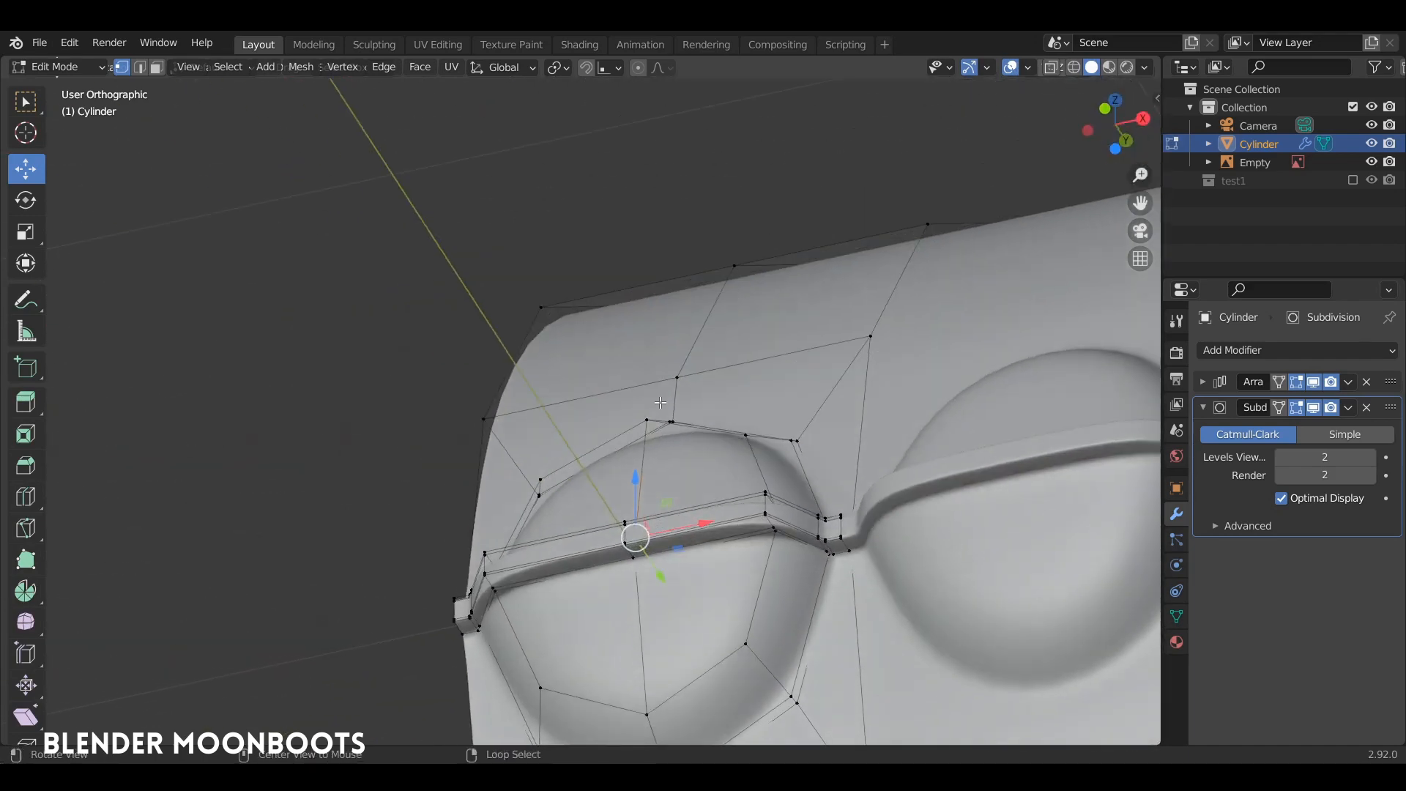
pyautogui.keyDown('ctrl'); pyautogui.click(632, 566); pyautogui.keyUp('ctrl')
pyautogui.moveTo(632, 566); pyautogui.dragTo(722, 465, button='middle')
pyautogui.press('g')
pyautogui.click(658, 521)
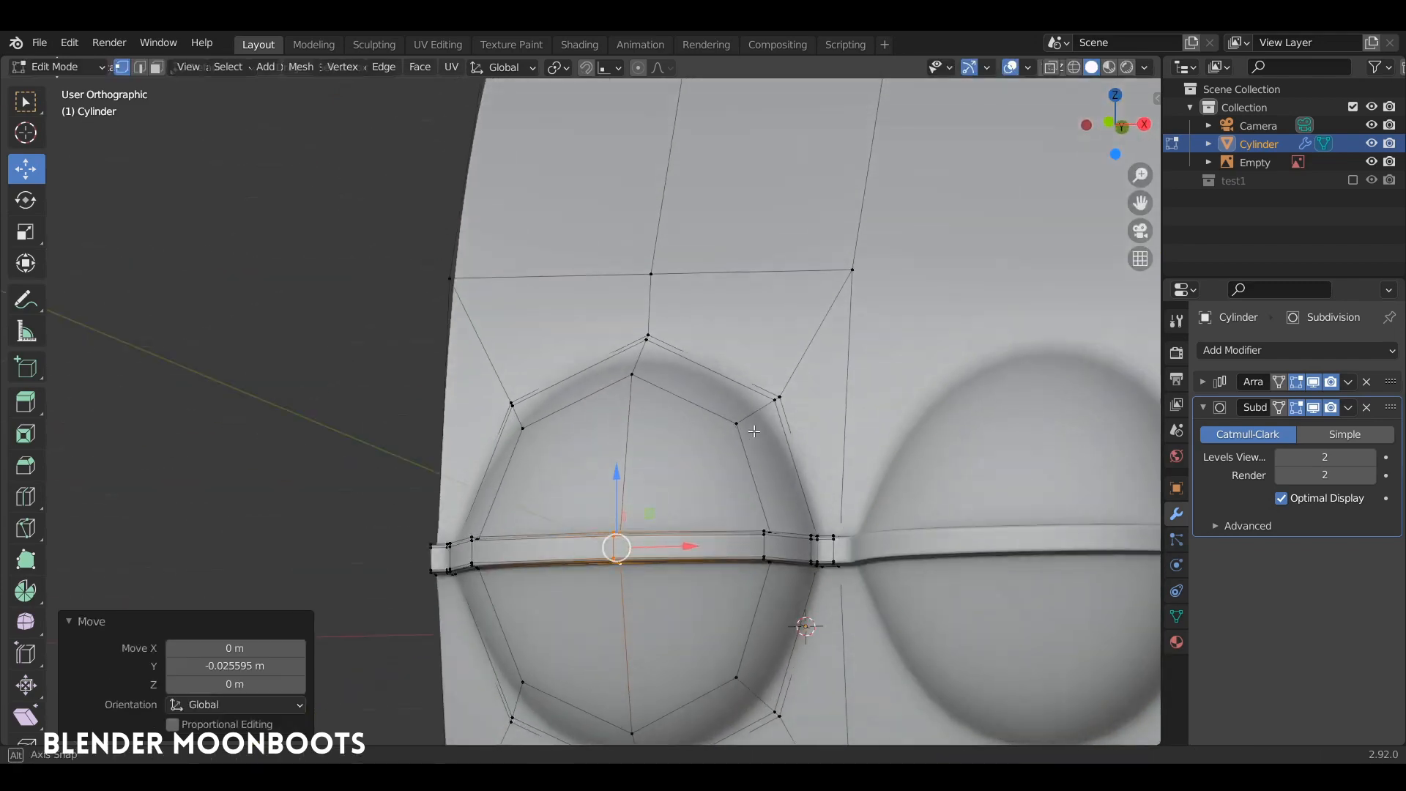
pyautogui.scroll(-3, 732, 512)
pyautogui.moveTo(762, 530)
pyautogui.mouseDown(button='middle')
pyautogui.moveTo(796, 520)
pyautogui.moveTo(732, 386)
pyautogui.moveTo(813, 298)
pyautogui.moveTo(926, 241)
pyautogui.moveTo(817, 399)
pyautogui.moveTo(860, 378)
pyautogui.moveTo(810, 363)
pyautogui.moveTo(816, 458)
pyautogui.mouseUp(button='middle')
pyautogui.press('Tab')
pyautogui.scroll(-5, 754, 505)
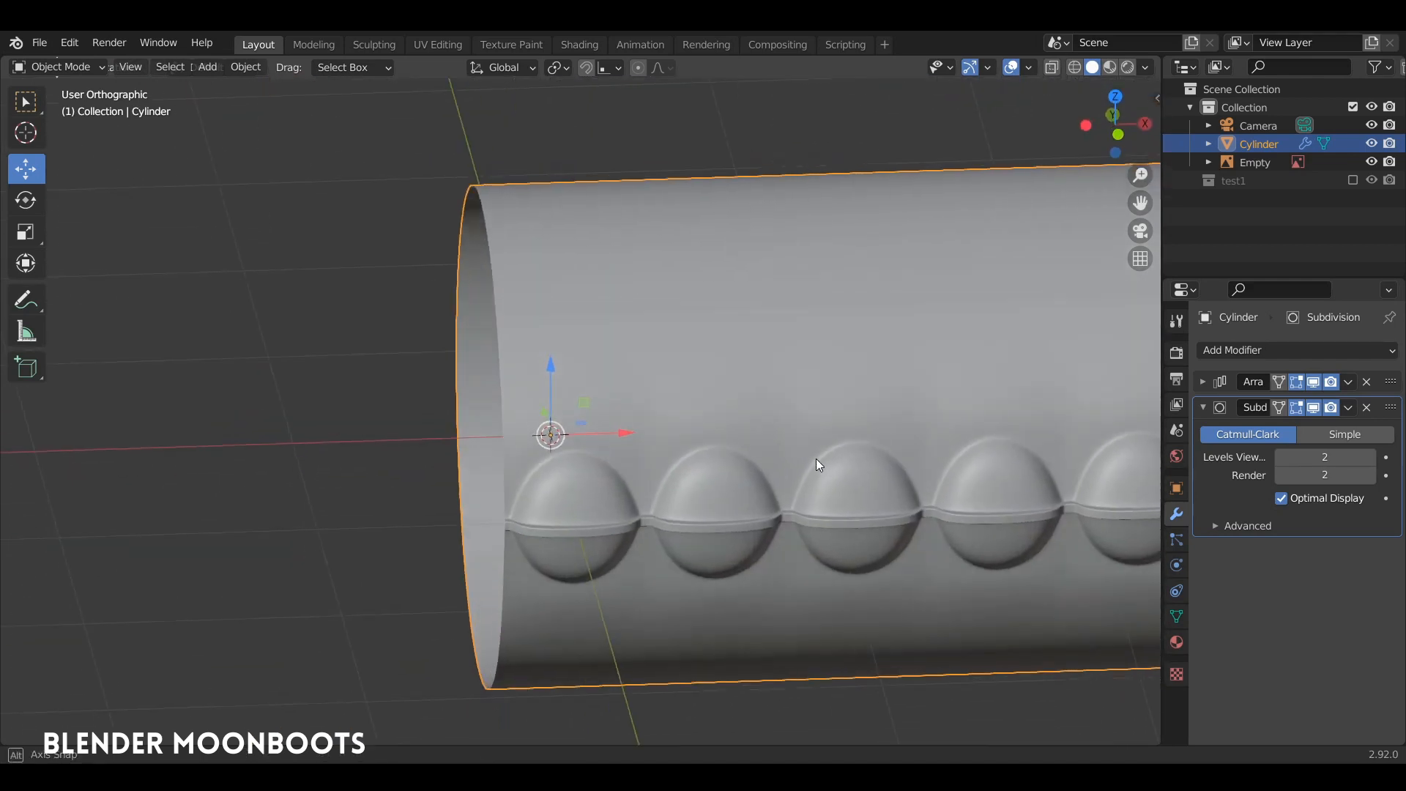
# Switch the viewport lighting to MatCap with the glossy red sphere to check the hull's surface reflections.
pyautogui.click(1145, 68)
pyautogui.click(1130, 157)
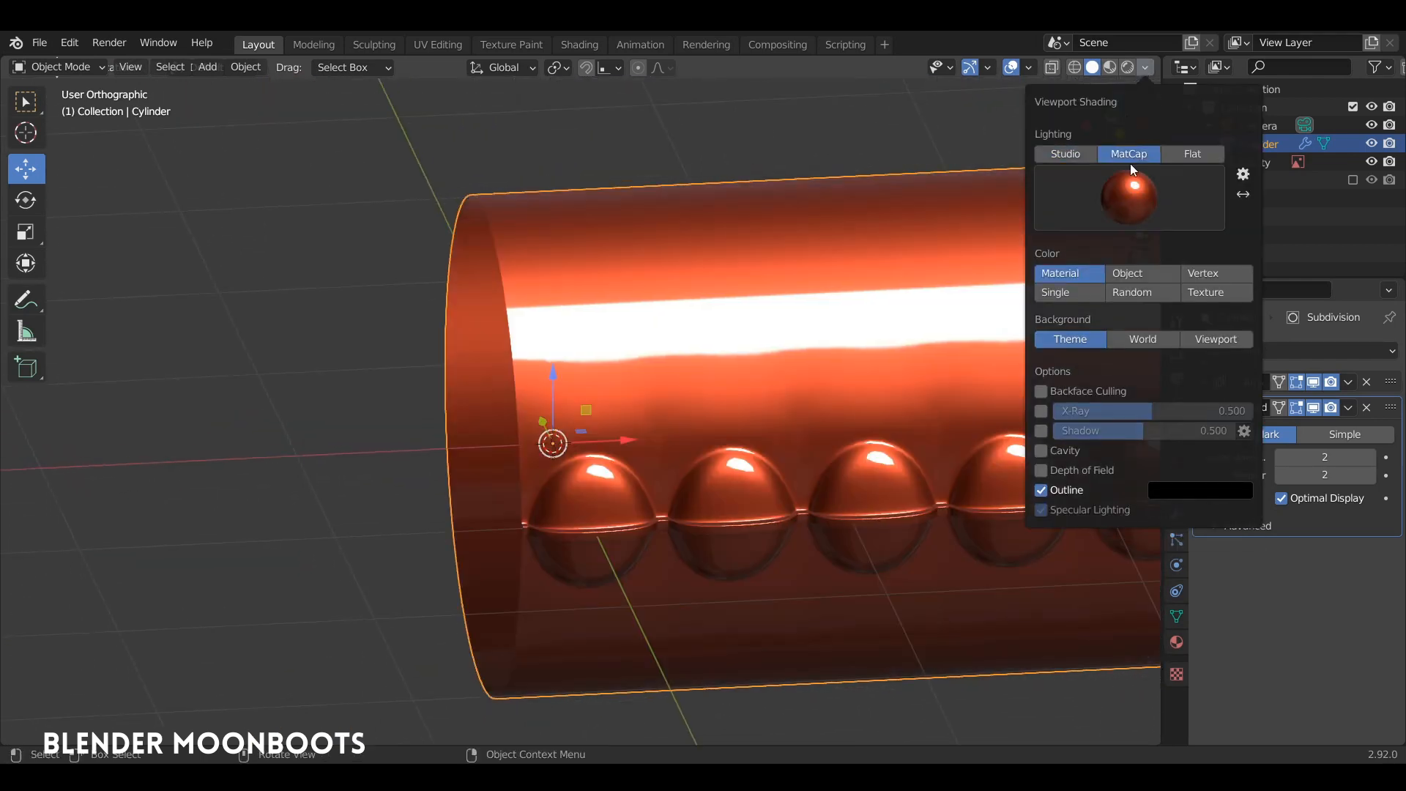
pyautogui.click(1158, 191)
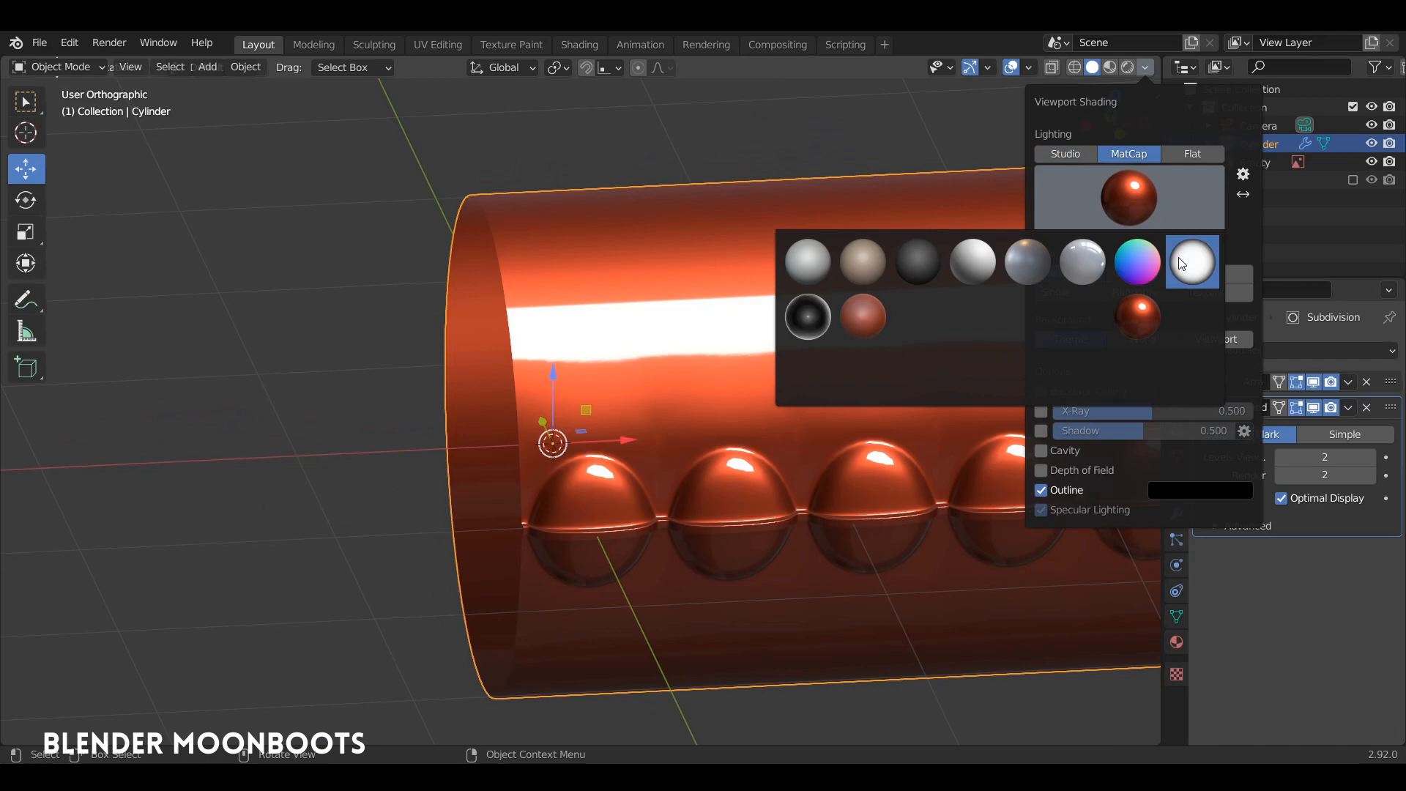
pyautogui.click(1141, 314)
pyautogui.moveTo(680, 455)
pyautogui.mouseDown(button='middle')
pyautogui.moveTo(656, 379)
pyautogui.moveTo(676, 402)
pyautogui.mouseUp(button='middle')
pyautogui.scroll(4, 674, 353)
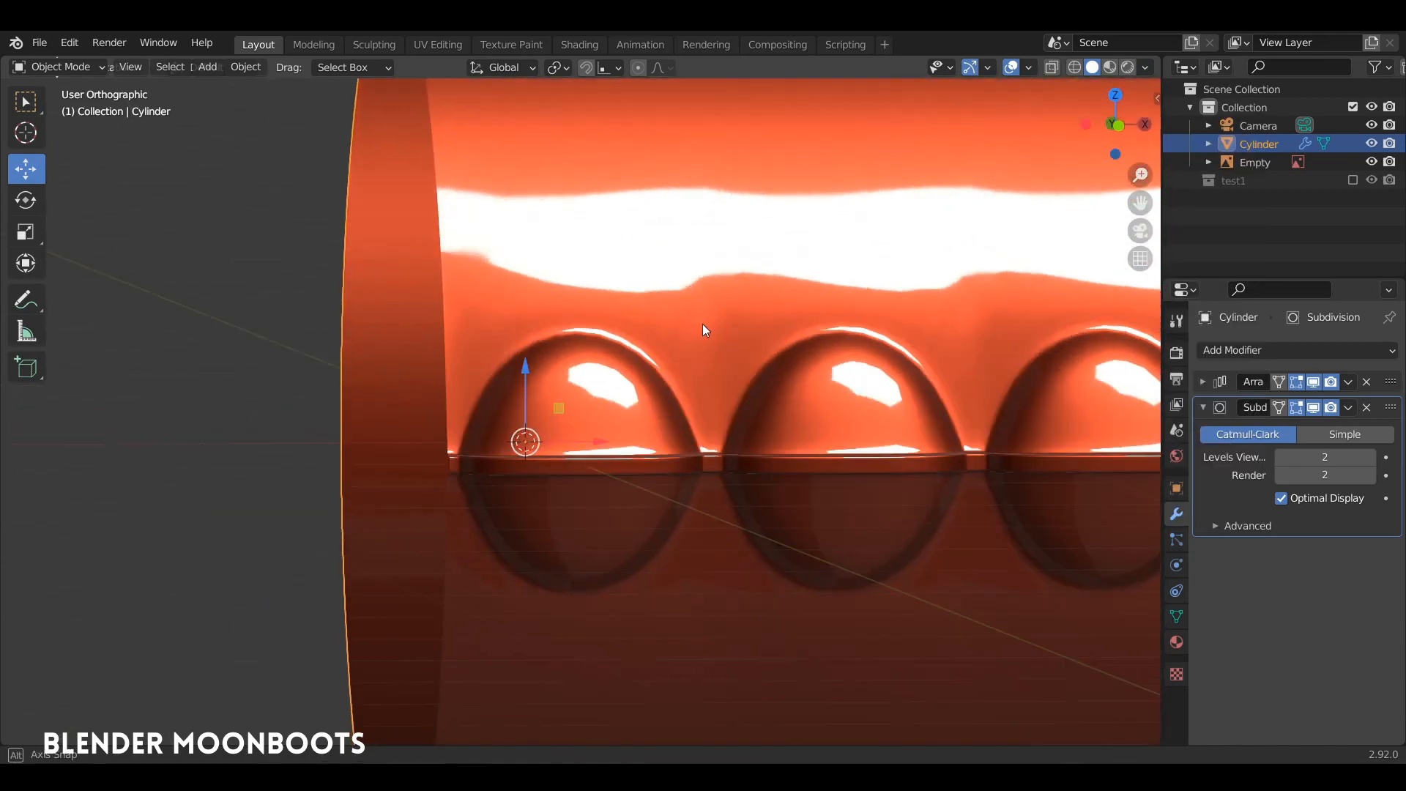
# Select the upper and lower arcs of vertices around the first bulge and stretch them outward along Z.
pyautogui.moveTo(699, 320); pyautogui.dragTo(578, 301, button='middle')
pyautogui.press('Tab')
pyautogui.hotkey('alt', 'a')
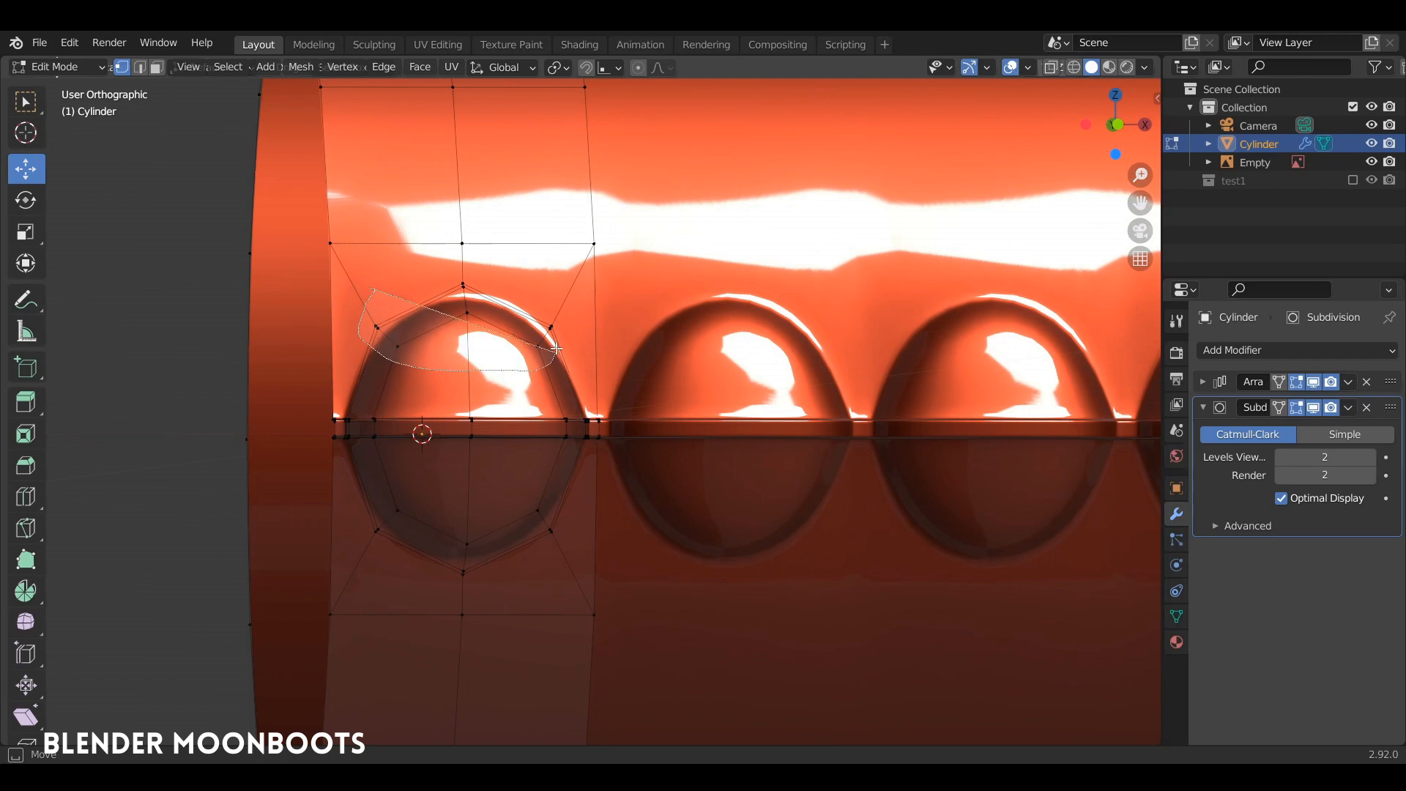
pyautogui.moveTo(478, 274); pyautogui.dragTo(403, 314, button='middle')
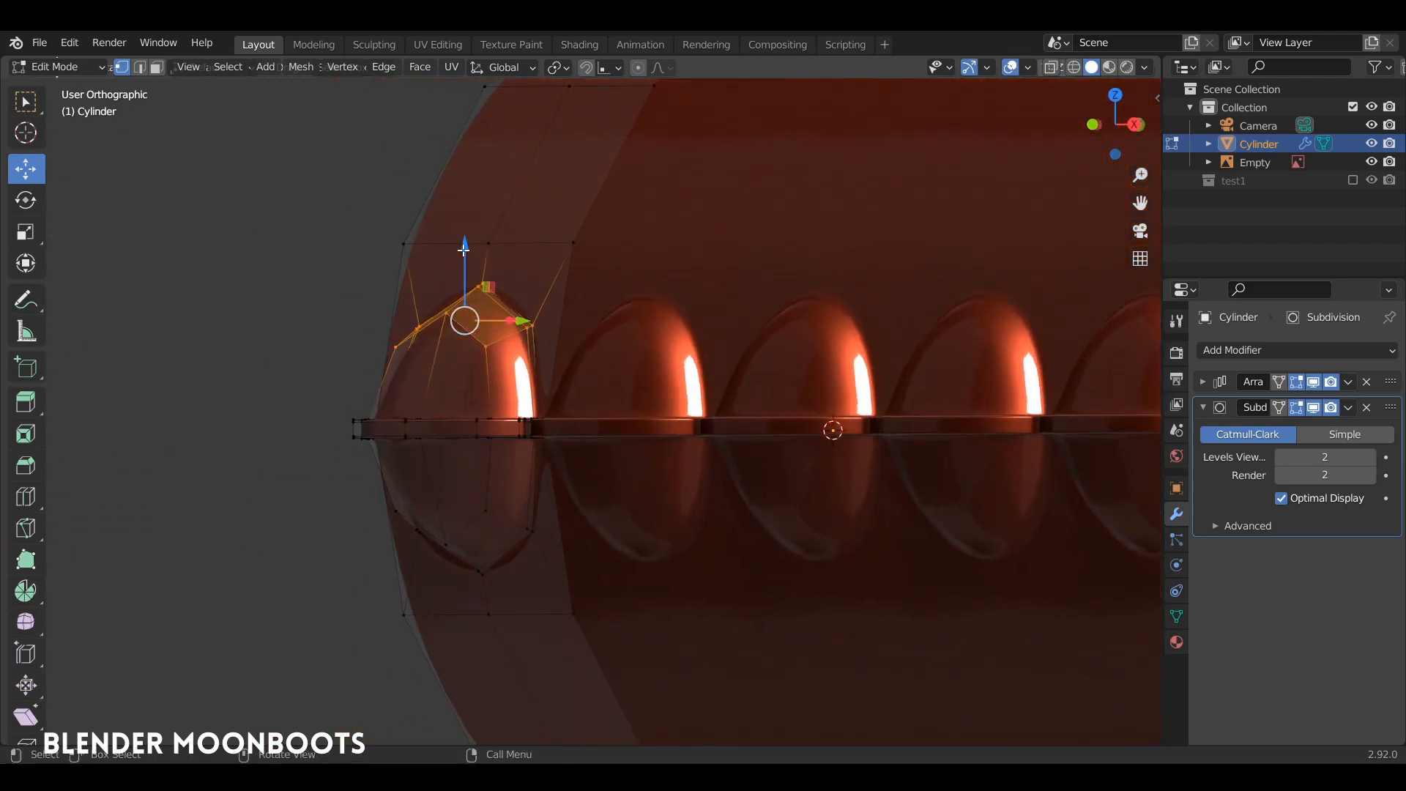
pyautogui.moveTo(467, 240); pyautogui.dragTo(472, 224)
pyautogui.moveTo(472, 224); pyautogui.dragTo(527, 440, button='middle')
pyautogui.press('s')
pyautogui.press('z')
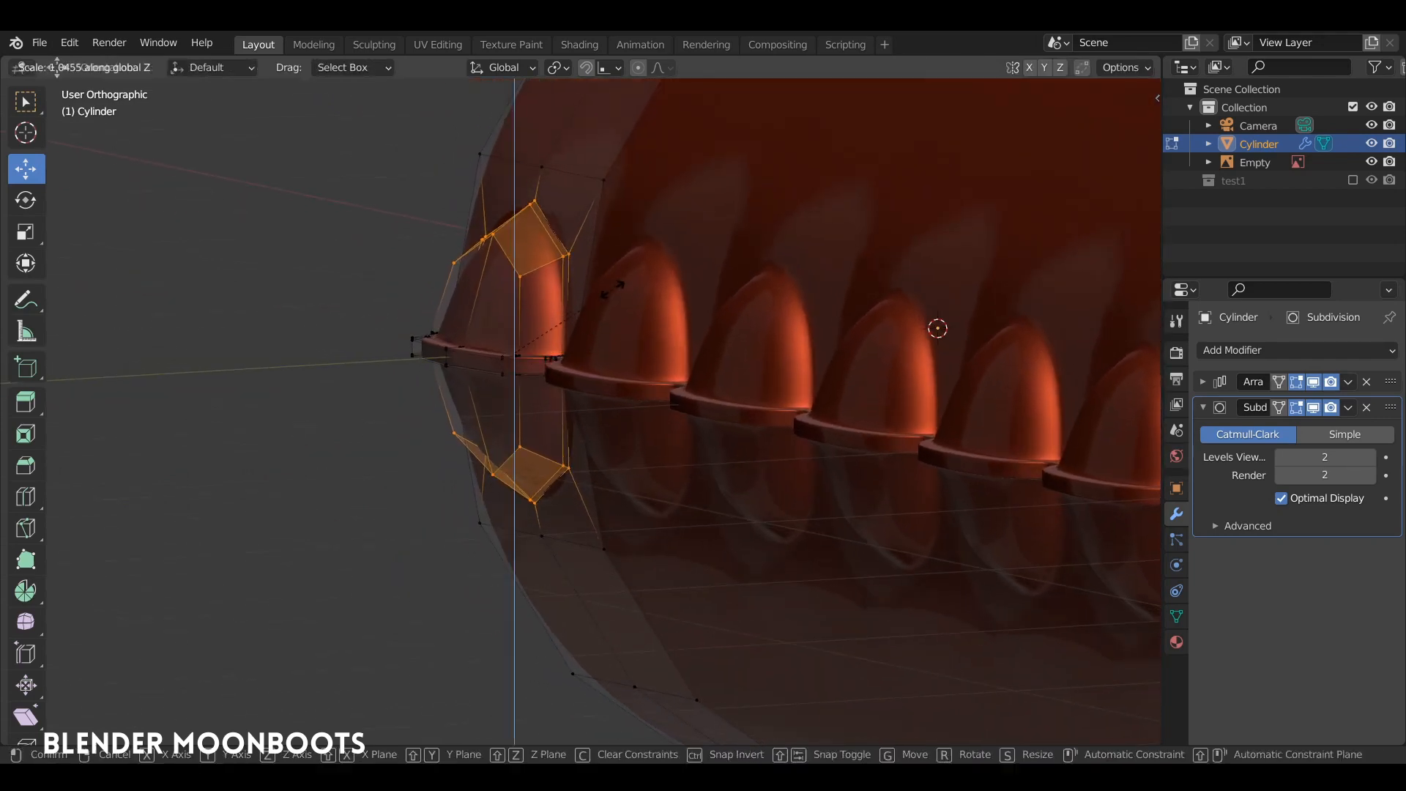
pyautogui.click(617, 288)
pyautogui.moveTo(630, 289); pyautogui.dragTo(683, 255, button='middle')
pyautogui.press('s')
pyautogui.press('z')
pyautogui.click(701, 265)
pyautogui.press('Tab')
# Add a centred horizontal loop cut across the bulge's upper half and another across its lower half.
pyautogui.keyDown('shift'); pyautogui.moveTo(682, 255); pyautogui.dragTo(810, 458, button='middle'); pyautogui.keyUp('shift')
pyautogui.scroll(3, 760, 353)
pyautogui.press('Tab')
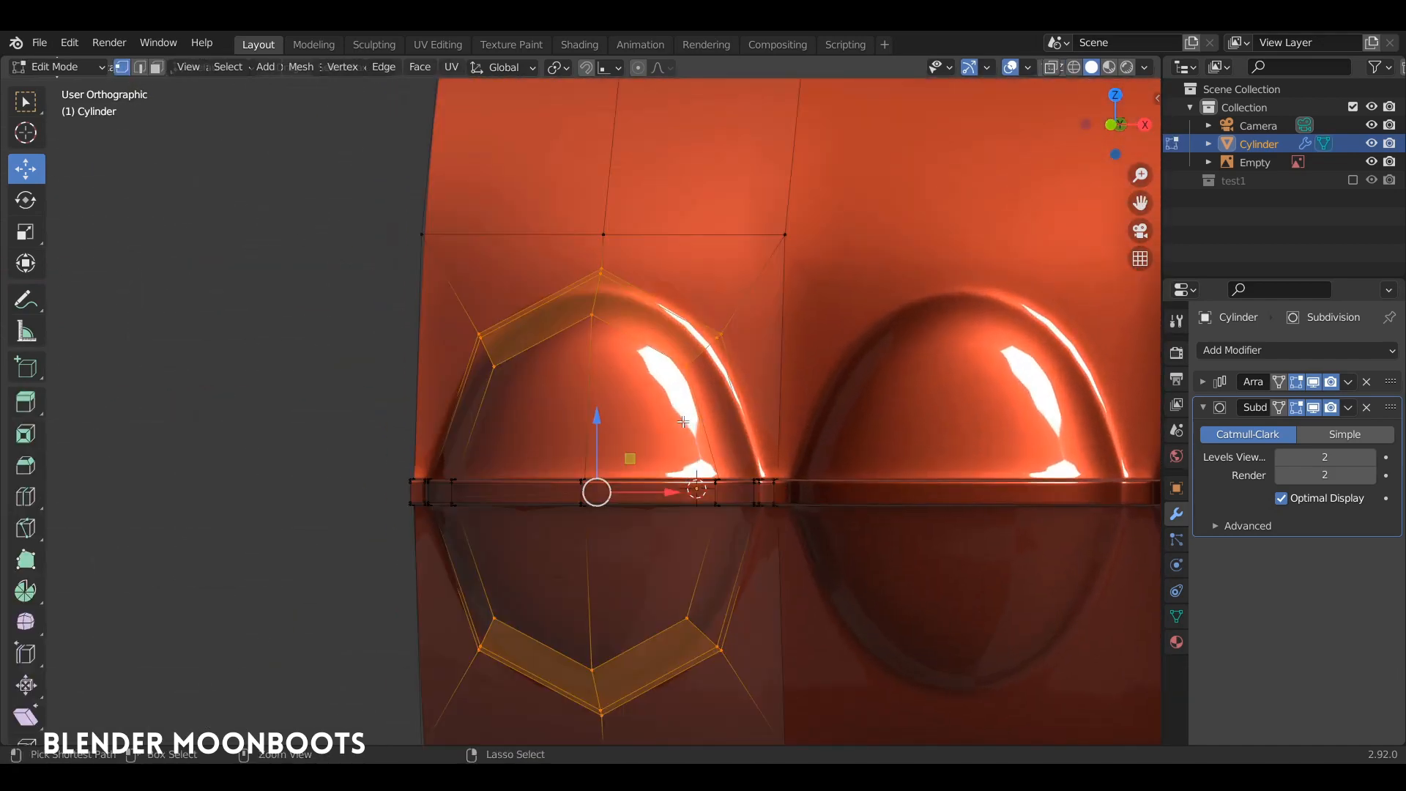
pyautogui.click(695, 417)
pyautogui.rightClick(704, 475)
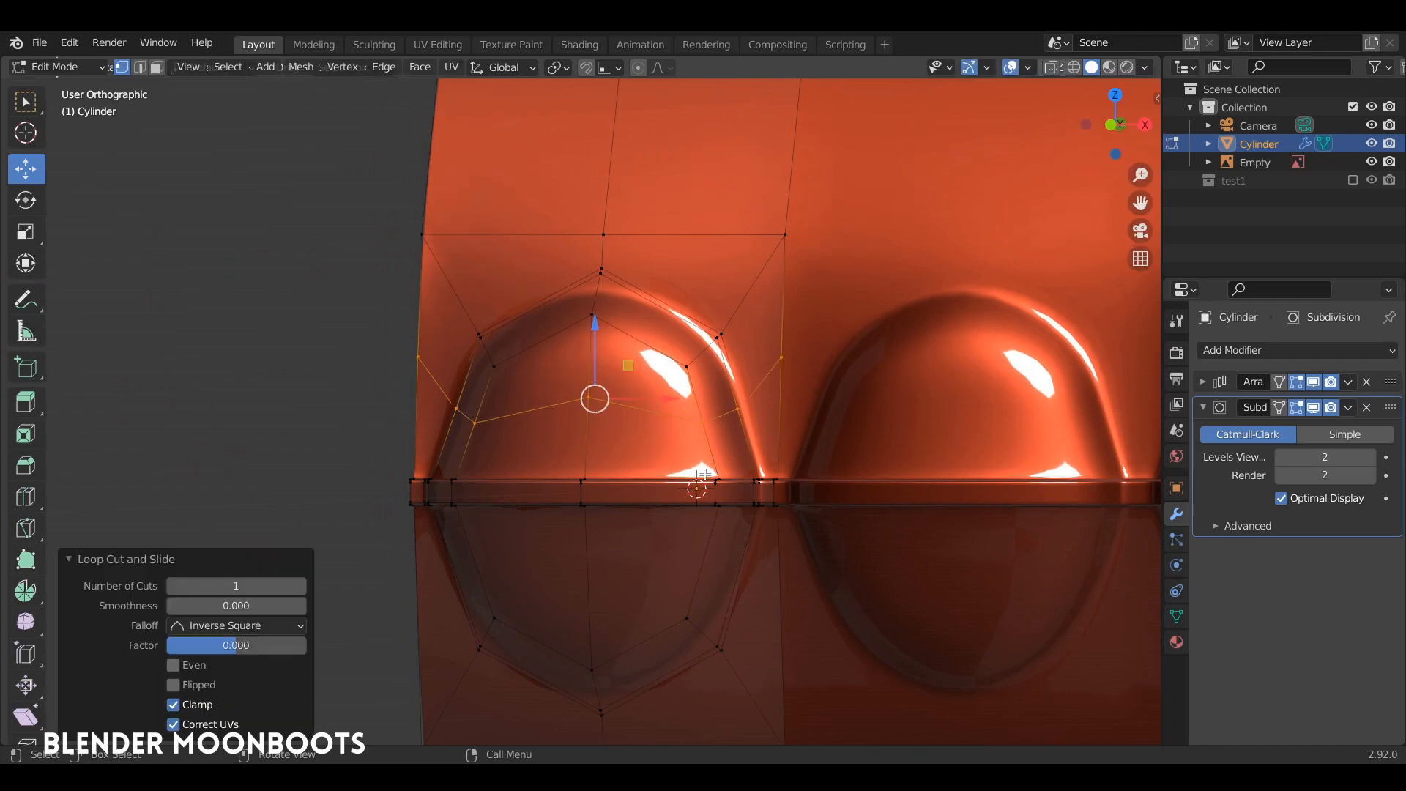
pyautogui.click(701, 564)
pyautogui.rightClick(697, 564)
pyautogui.moveTo(697, 564); pyautogui.dragTo(630, 564, button='middle')
pyautogui.scroll(-2, 725, 476)
pyautogui.moveTo(725, 476); pyautogui.dragTo(701, 443, button='middle')
pyautogui.press('Tab')
pyautogui.scroll(-2, 804, 506)
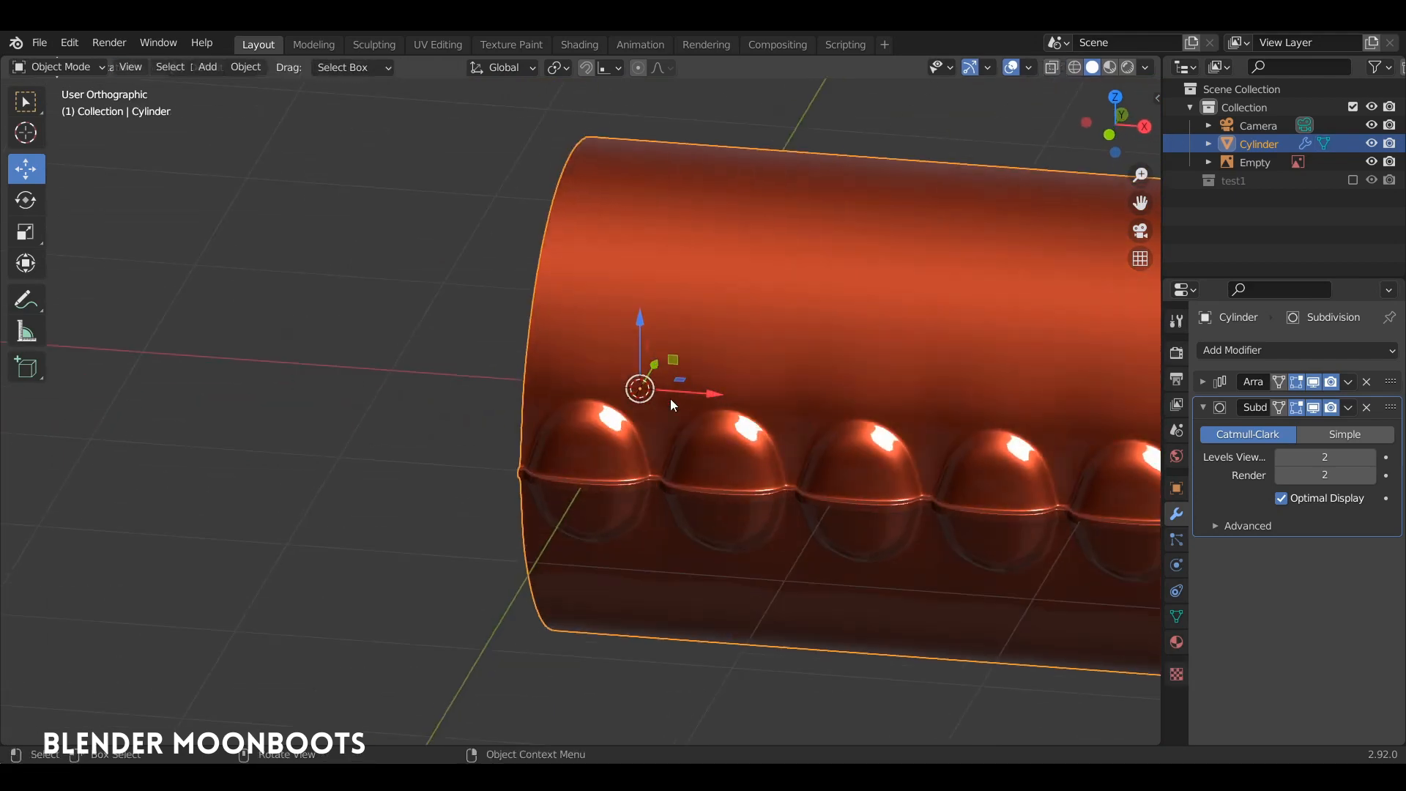
# Duplicate the hull about -0.19 m along X and turn off the viewport display of the duplicate's Array modifier.
pyautogui.hotkey('shift', 'd')
pyautogui.press('x')
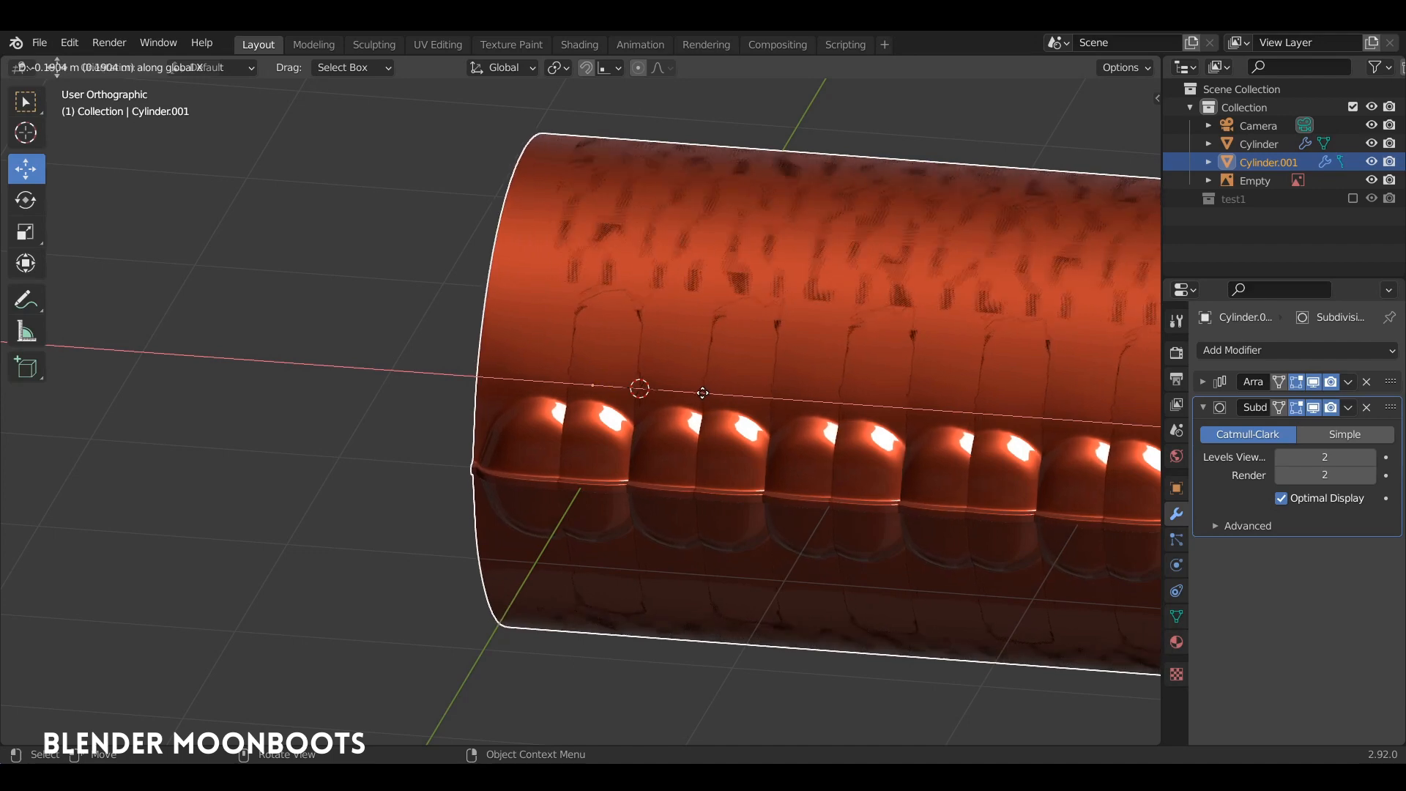
pyautogui.click(703, 390)
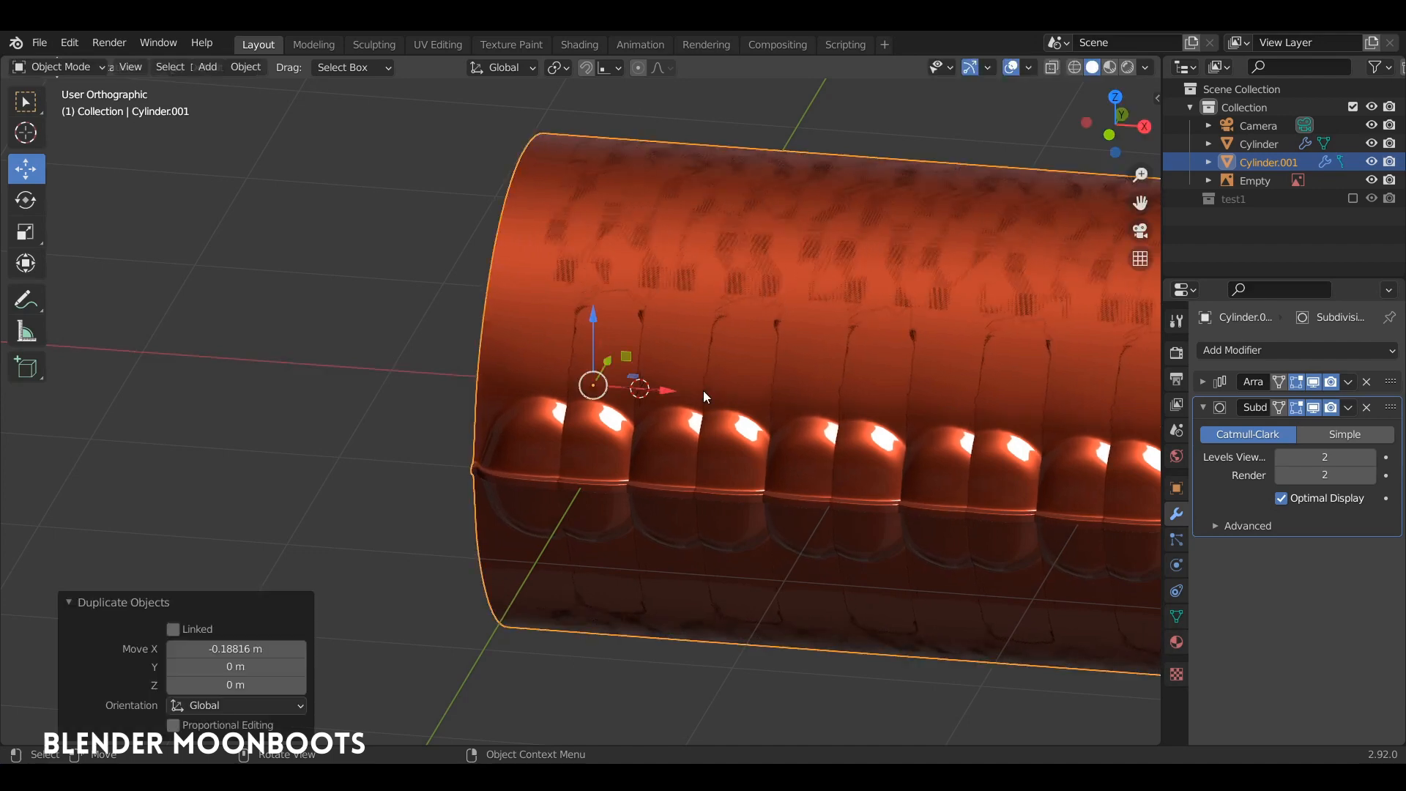
pyautogui.click(1313, 382)
pyautogui.press('Tab')
pyautogui.press('Tab')
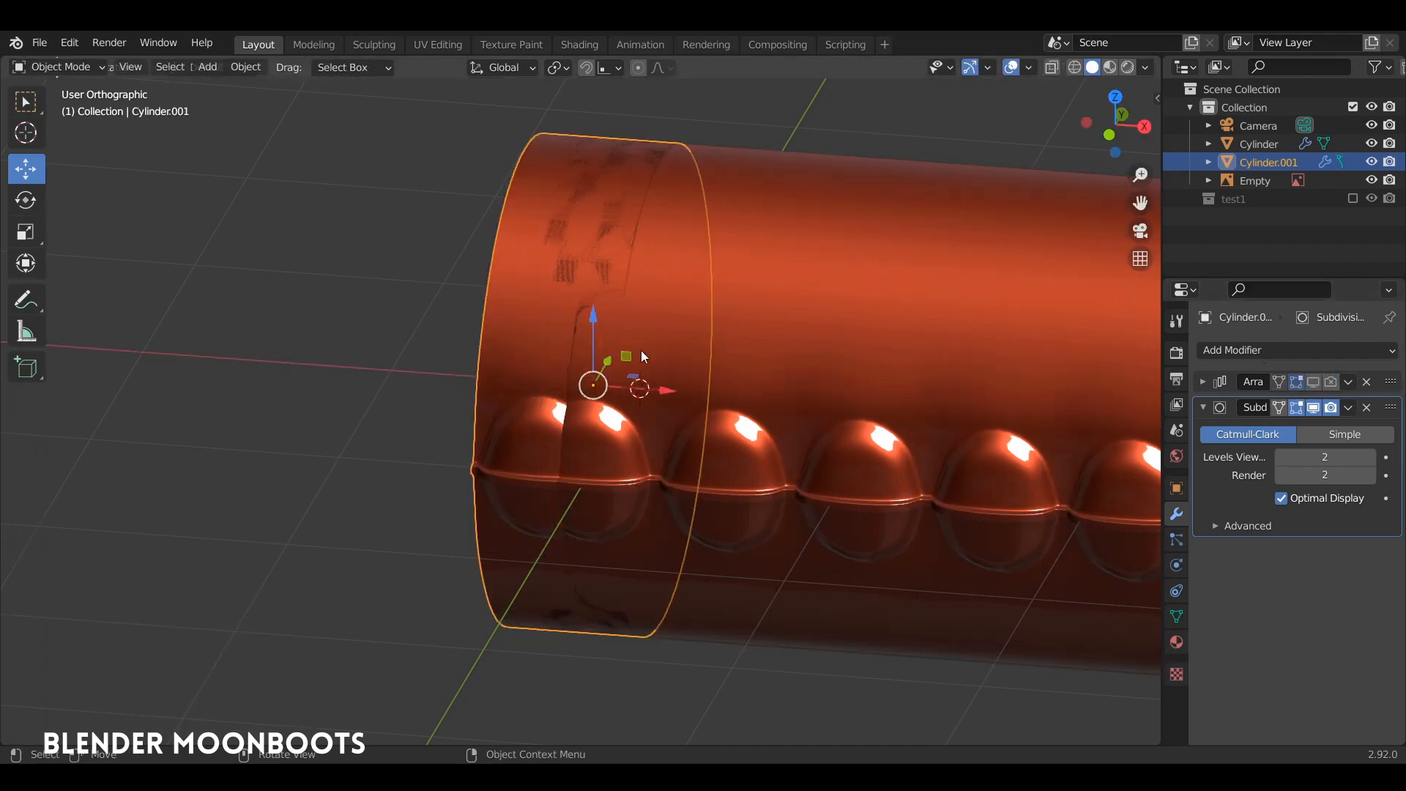
# Rotate the duplicate 180° around Z and stretch its whole mesh along X into a longer plain section.
pyautogui.write('rz180')
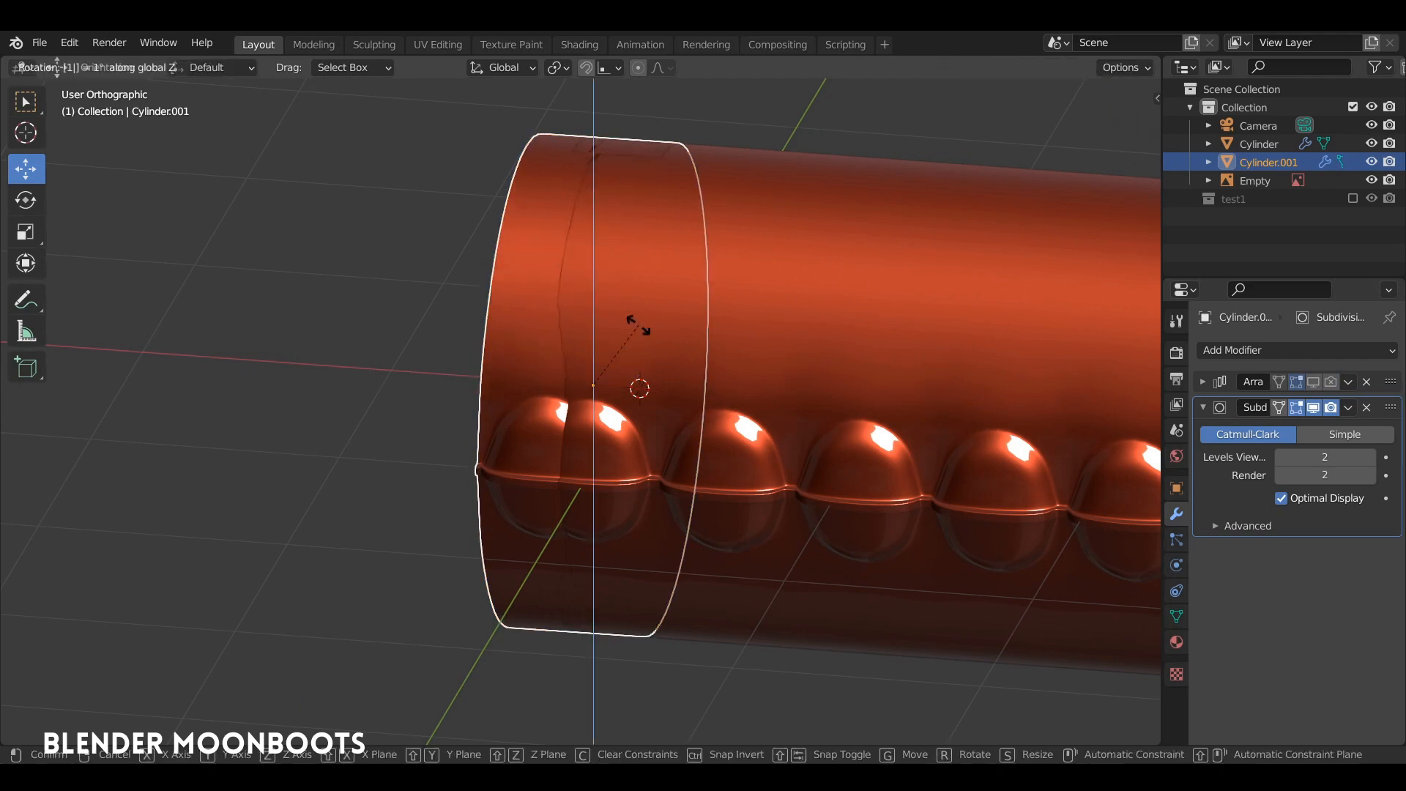
pyautogui.press('Return')
pyautogui.press('Tab')
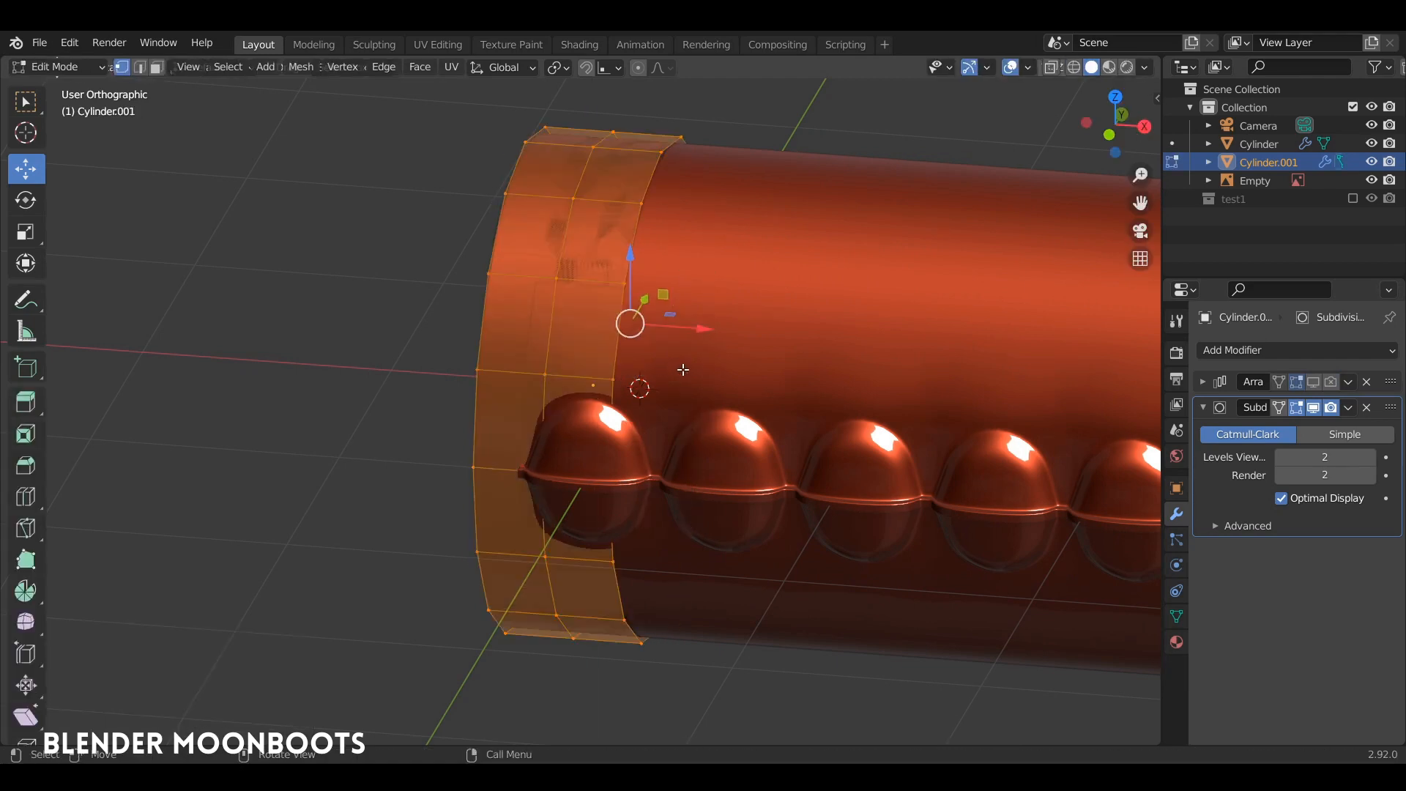
pyautogui.write('asx-1')
pyautogui.press('Return')
pyautogui.press('Tab')
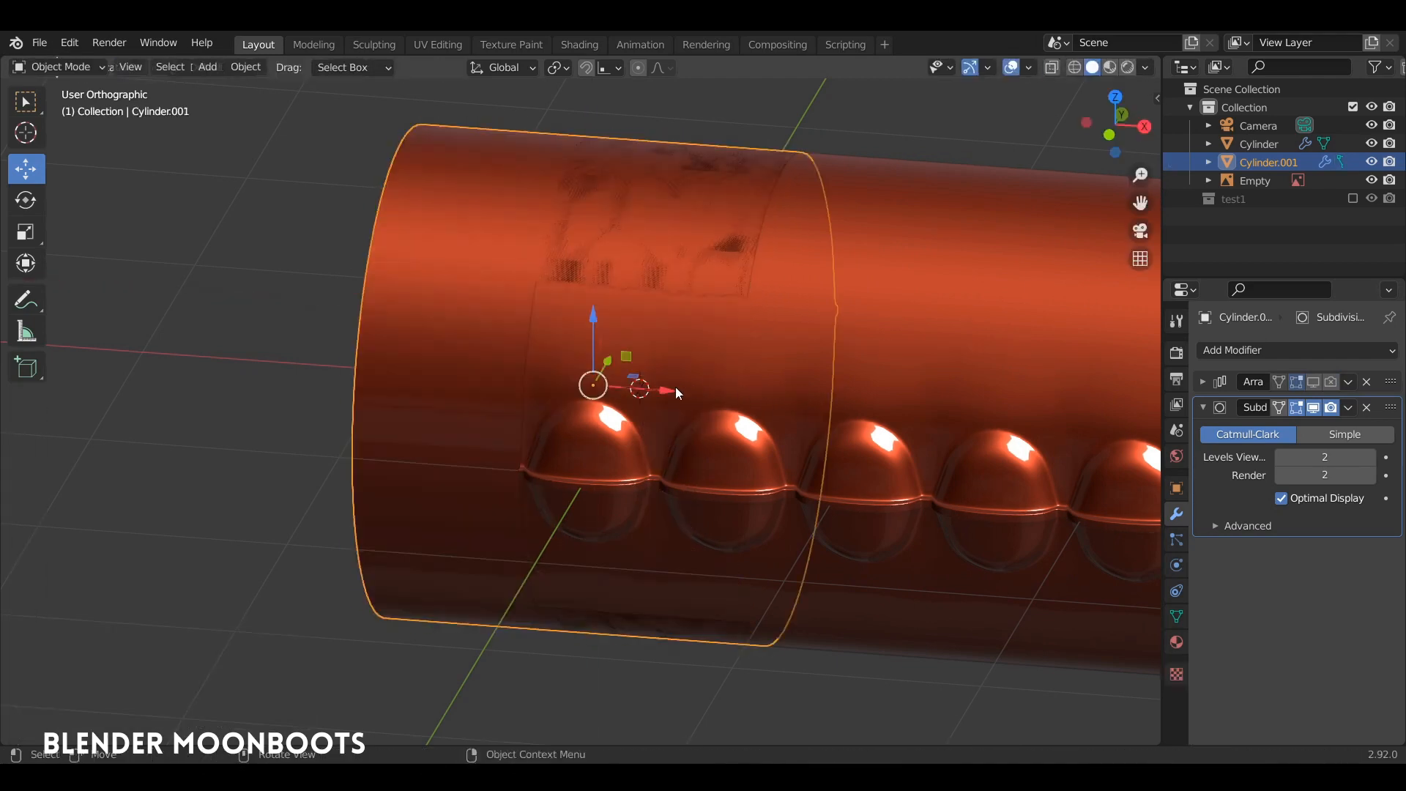
# Move the stretched duplicate along X so it extends past the hull's open end and overlaps the first bulges.
pyautogui.press('g')
pyautogui.moveTo(720, 401); pyautogui.dragTo(731, 402)
pyautogui.press('Tab')
pyautogui.press('Tab')
pyautogui.moveTo(722, 414); pyautogui.dragTo(589, 331, button='middle')
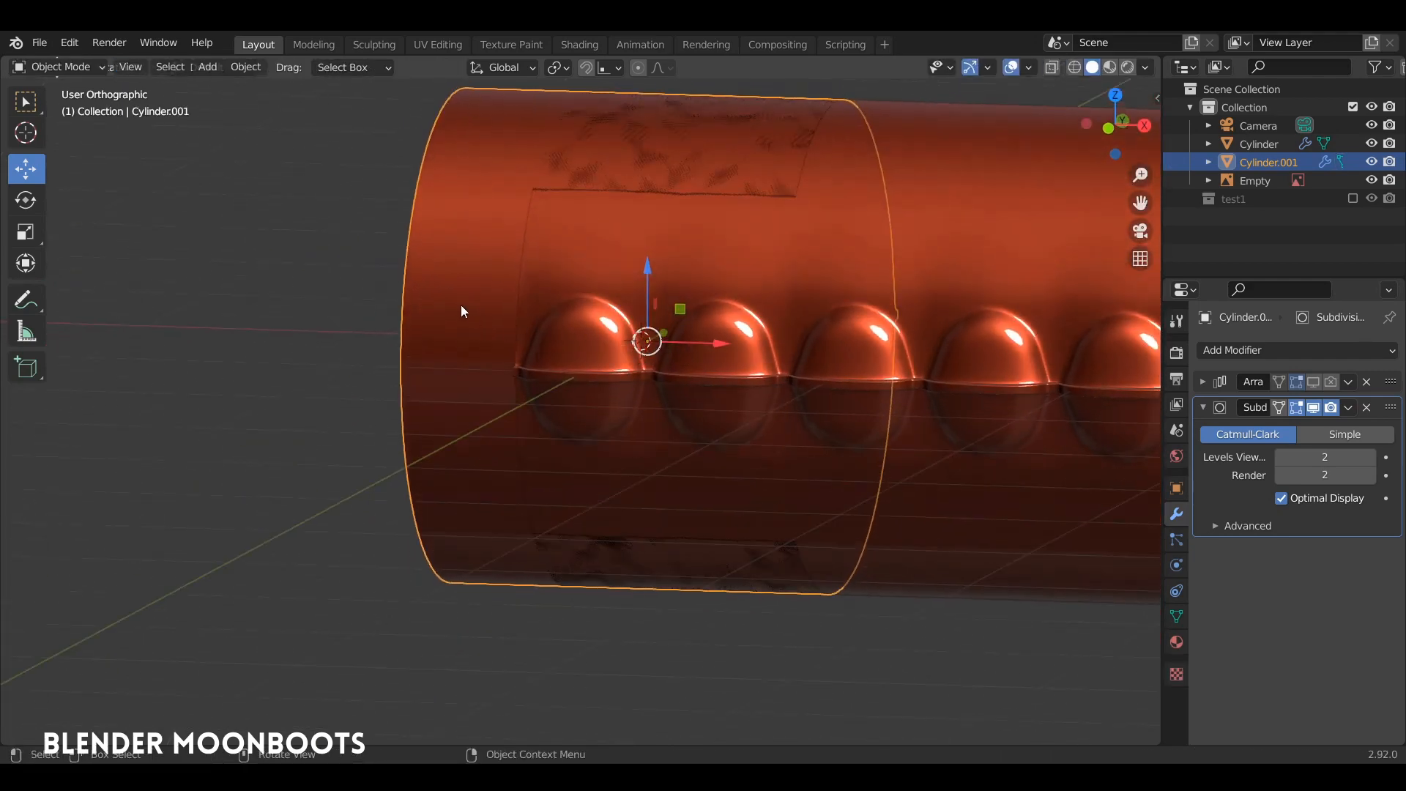
# Rename the stretched duplicate to shrink and hide it.
pyautogui.press('F2')
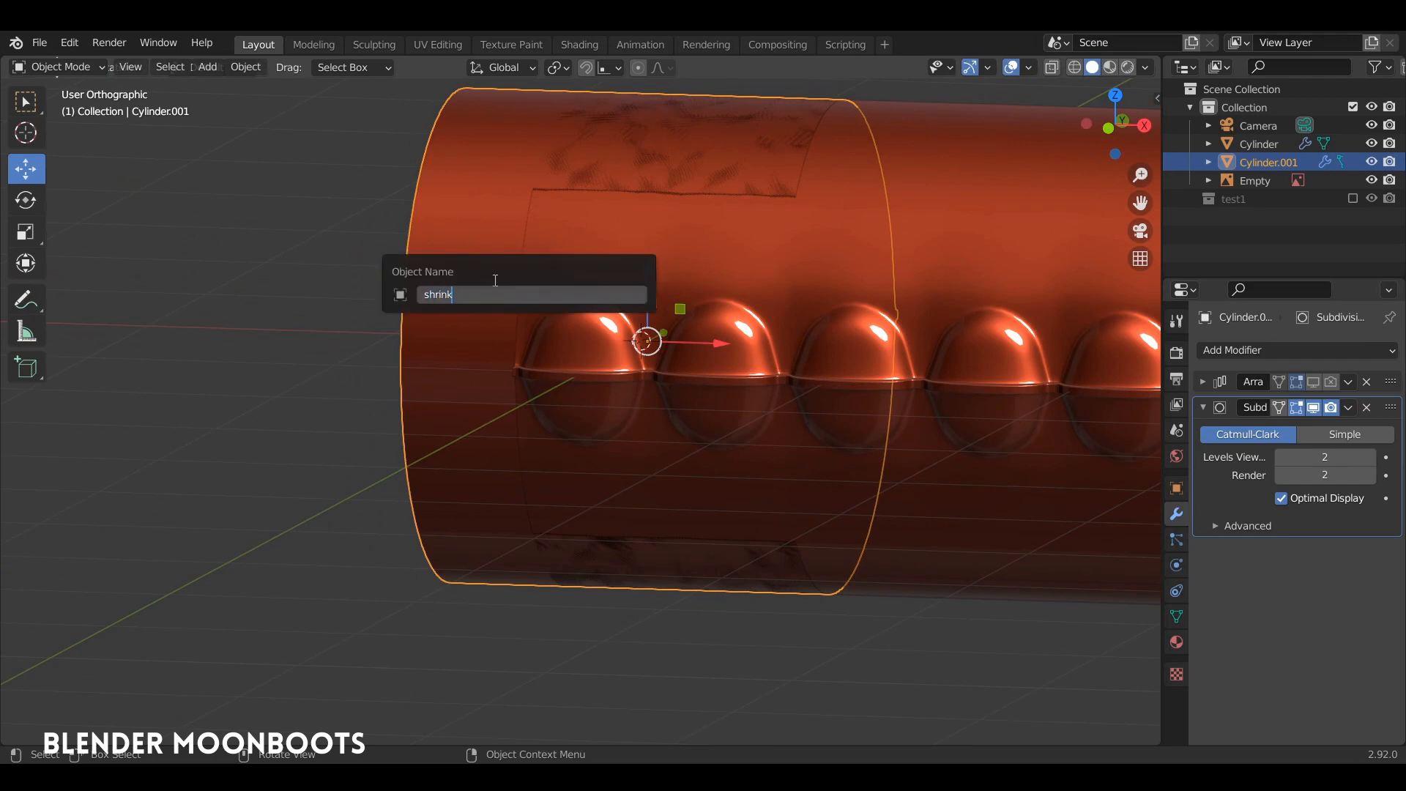
pyautogui.press('Return')
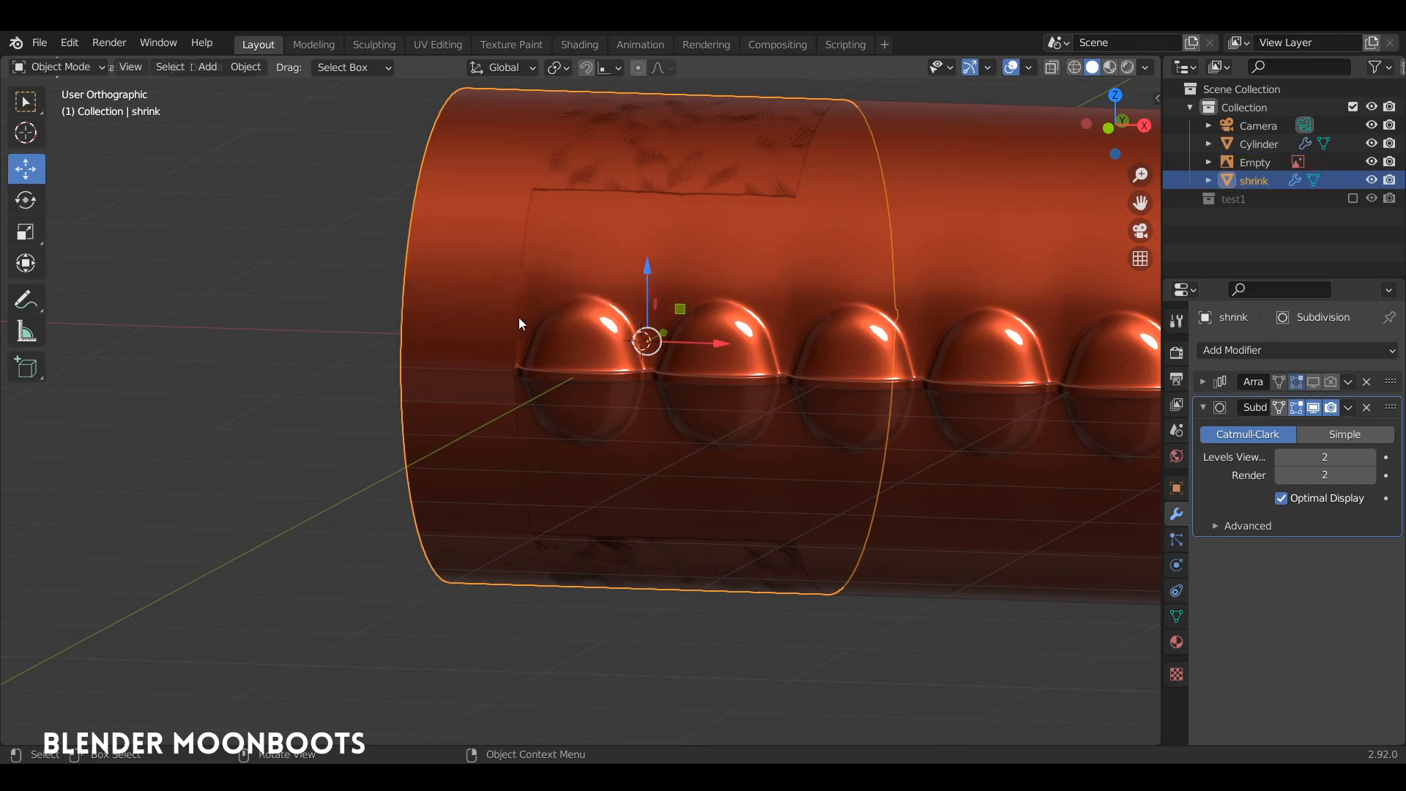
pyautogui.press('h')
# Open the original hull's mesh for editing and select the vertices of the flat area beside the first bulge.
pyautogui.click(598, 327)
pyautogui.scroll(3, 670, 305)
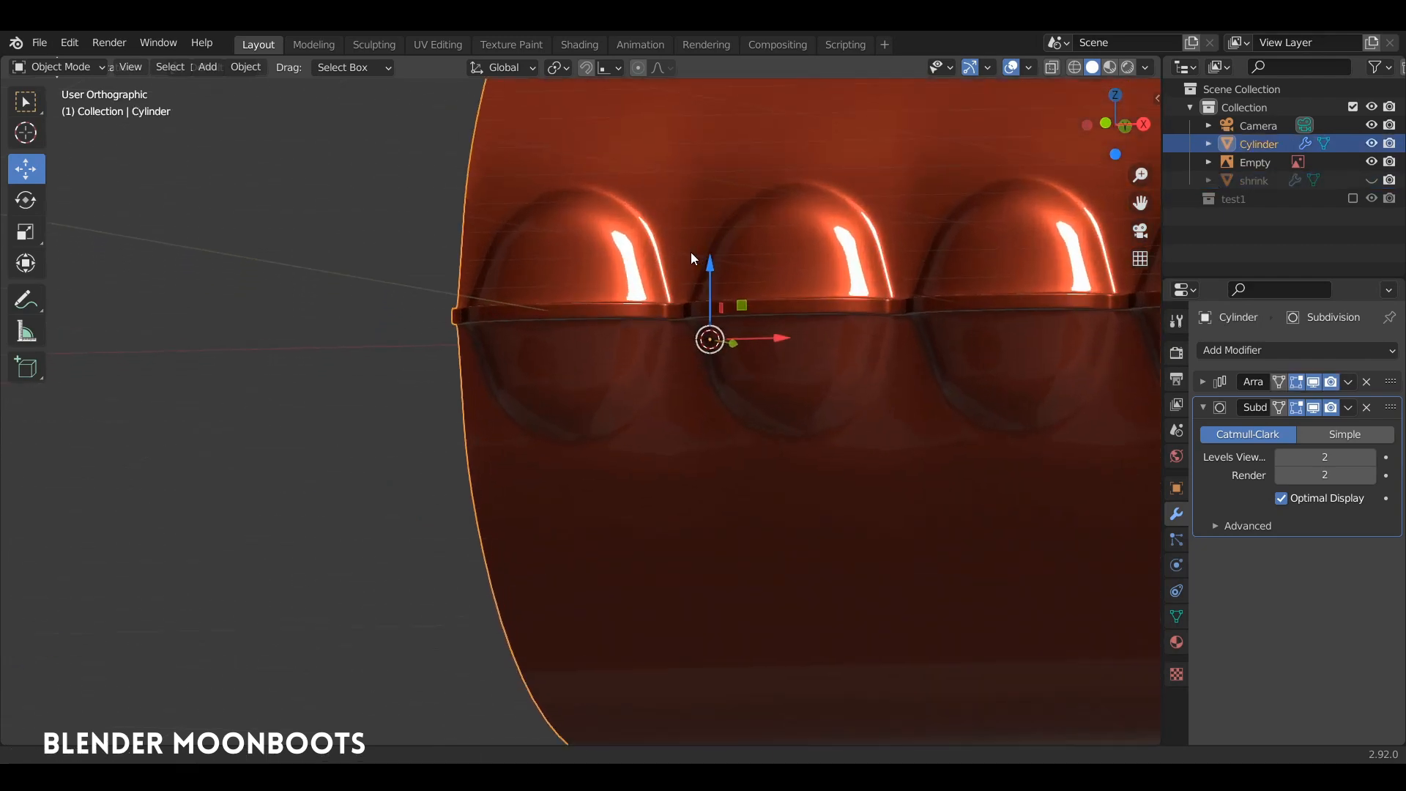
pyautogui.moveTo(692, 258); pyautogui.dragTo(747, 257, button='middle')
pyautogui.press('Tab')
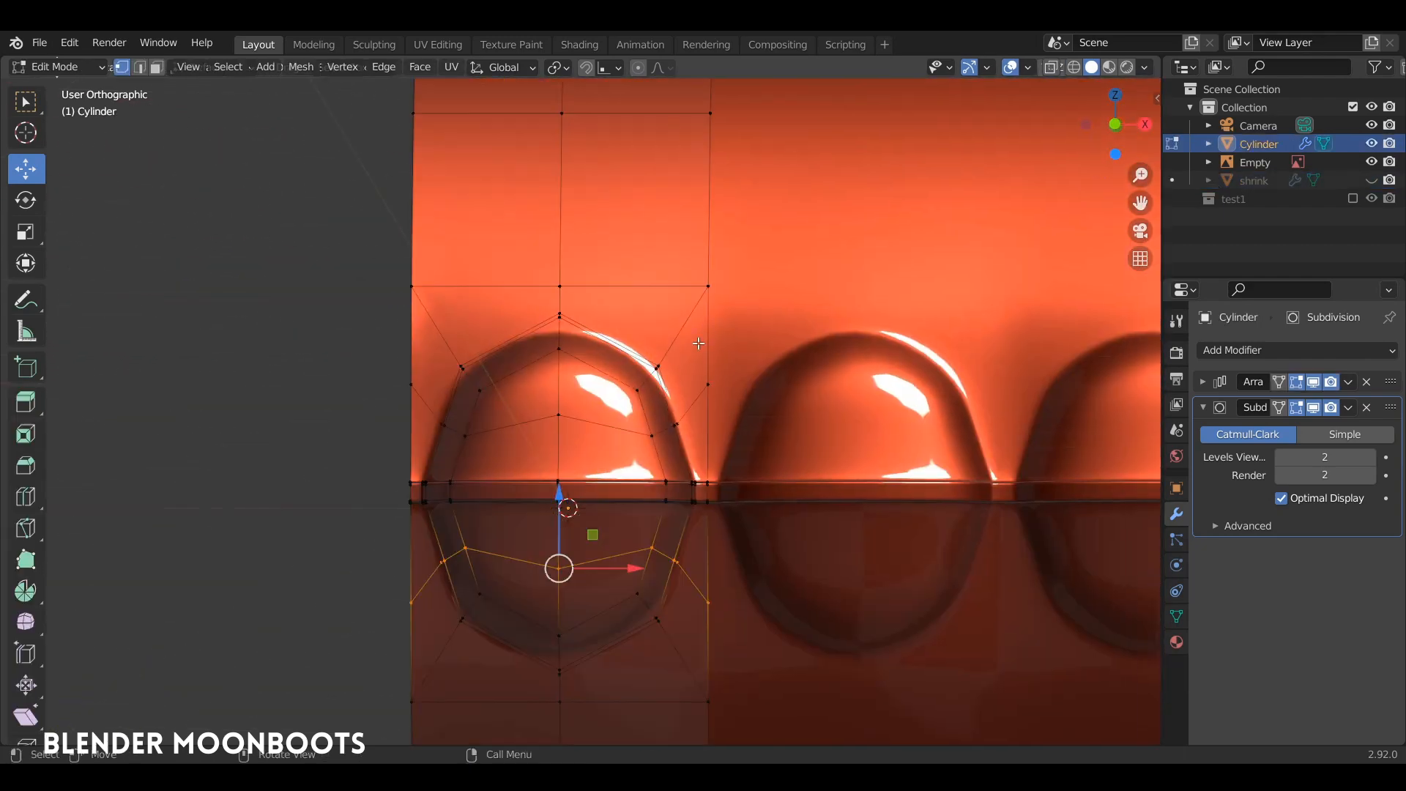
pyautogui.moveTo(698, 344); pyautogui.dragTo(774, 363, button='middle')
pyautogui.keyDown('ctrl'); pyautogui.click(657, 370); pyautogui.keyUp('ctrl')
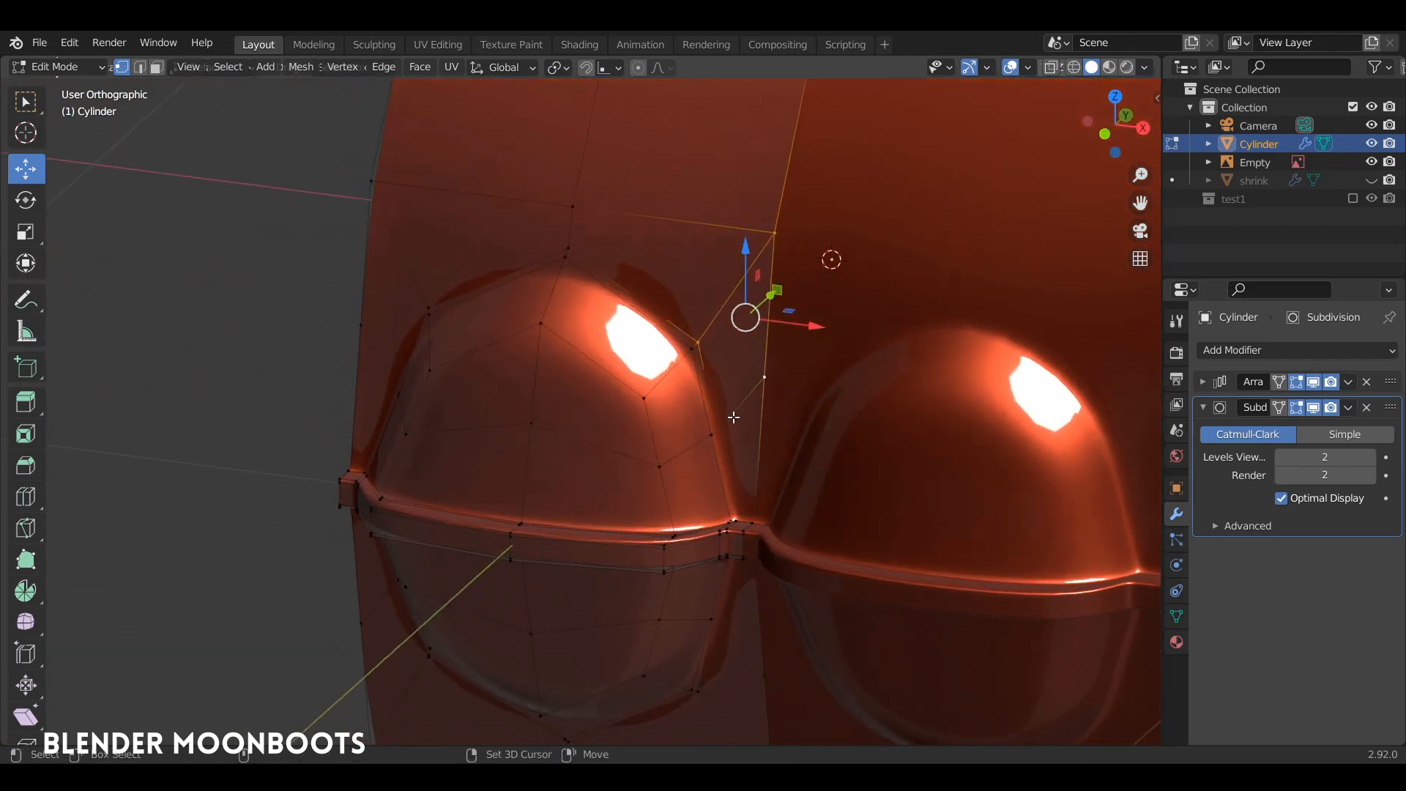
pyautogui.moveTo(756, 430); pyautogui.dragTo(777, 394, button='middle')
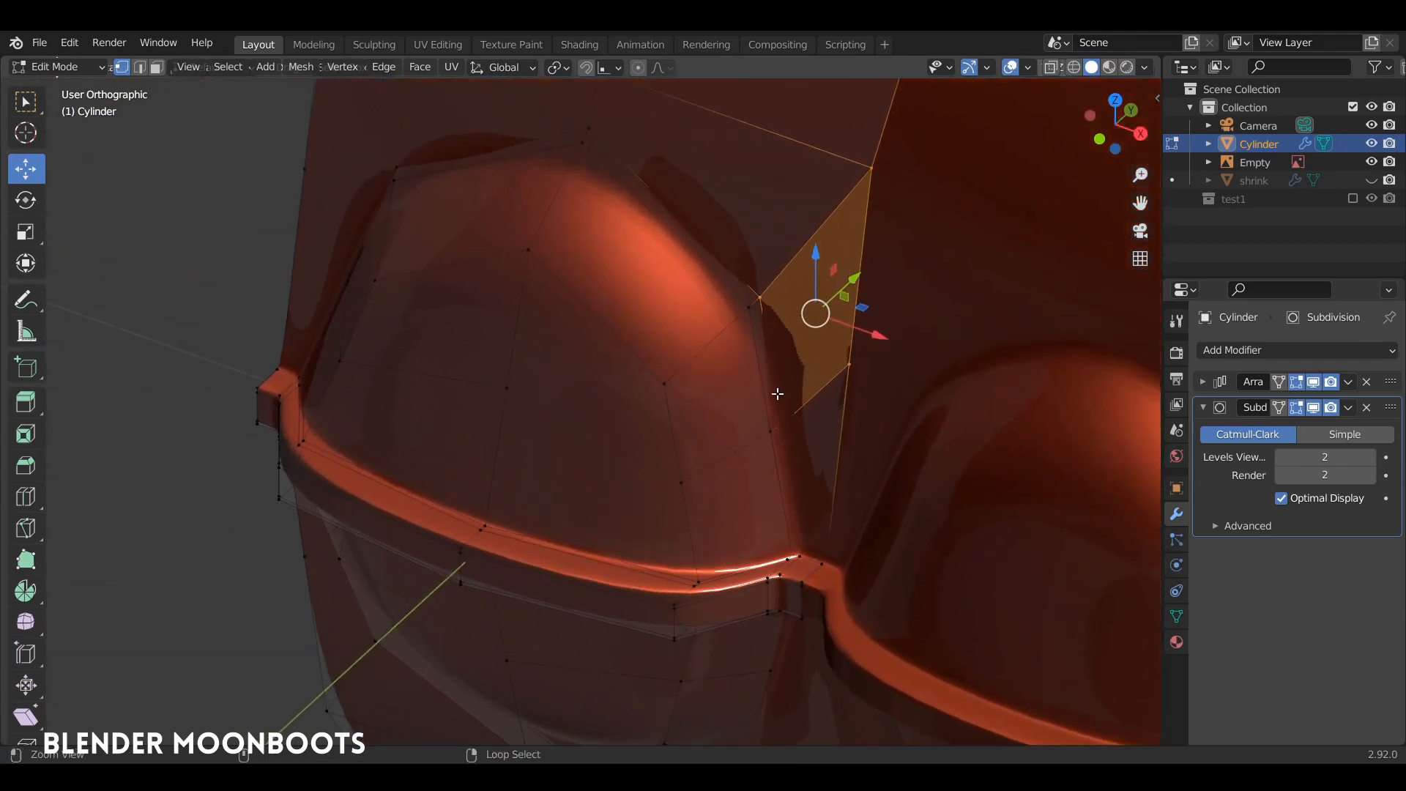
# Turn off the Subdivision modifier's viewport display and select the vertices of the flat area around the first bulge's upper half.
pyautogui.click(1313, 408)
pyautogui.moveTo(916, 464); pyautogui.dragTo(806, 438, button='middle')
pyautogui.keyDown('shift'); pyautogui.click(831, 512); pyautogui.keyUp('shift')
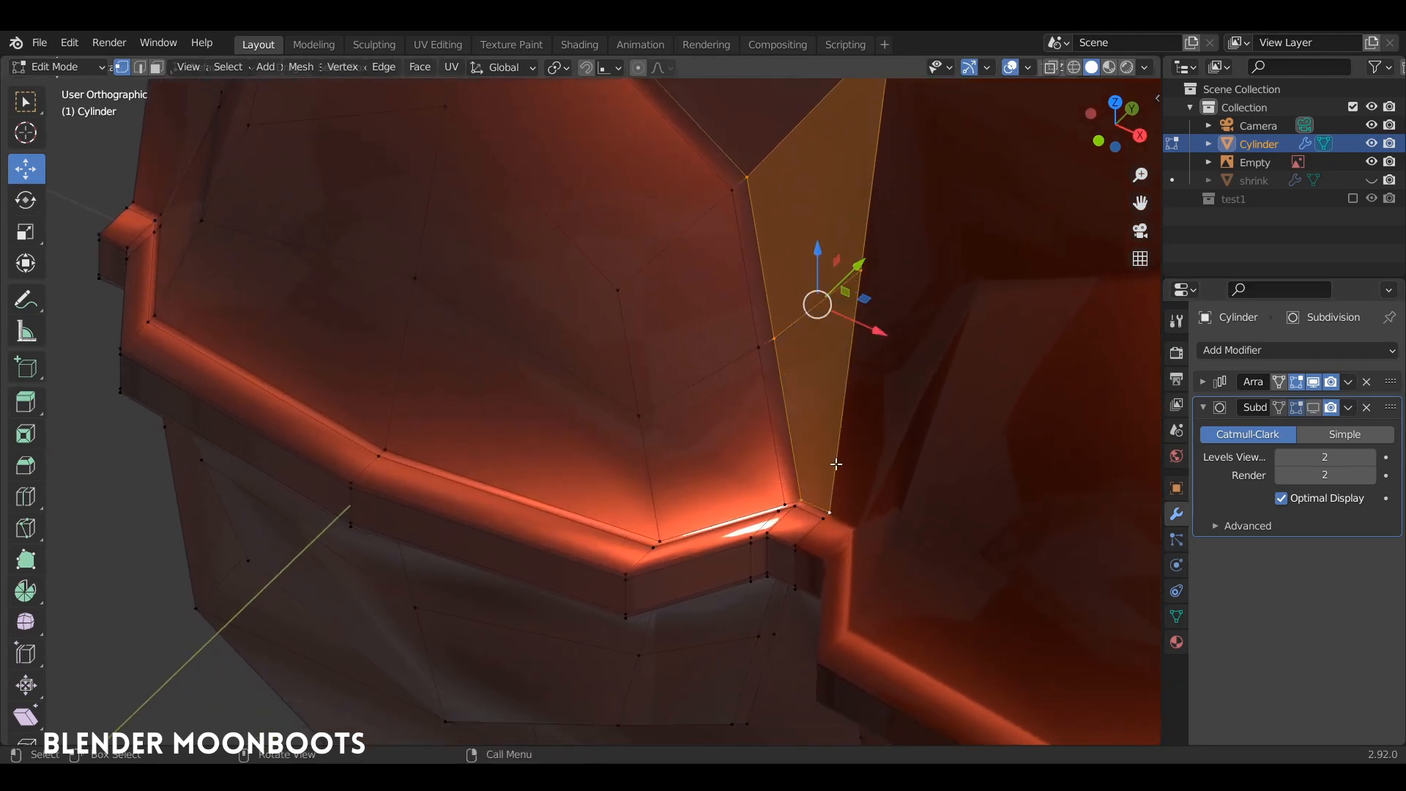
pyautogui.moveTo(822, 388); pyautogui.dragTo(831, 506, button='middle')
pyautogui.keyDown('shift'); pyautogui.moveTo(818, 427); pyautogui.dragTo(913, 574, button='middle'); pyautogui.keyUp('shift')
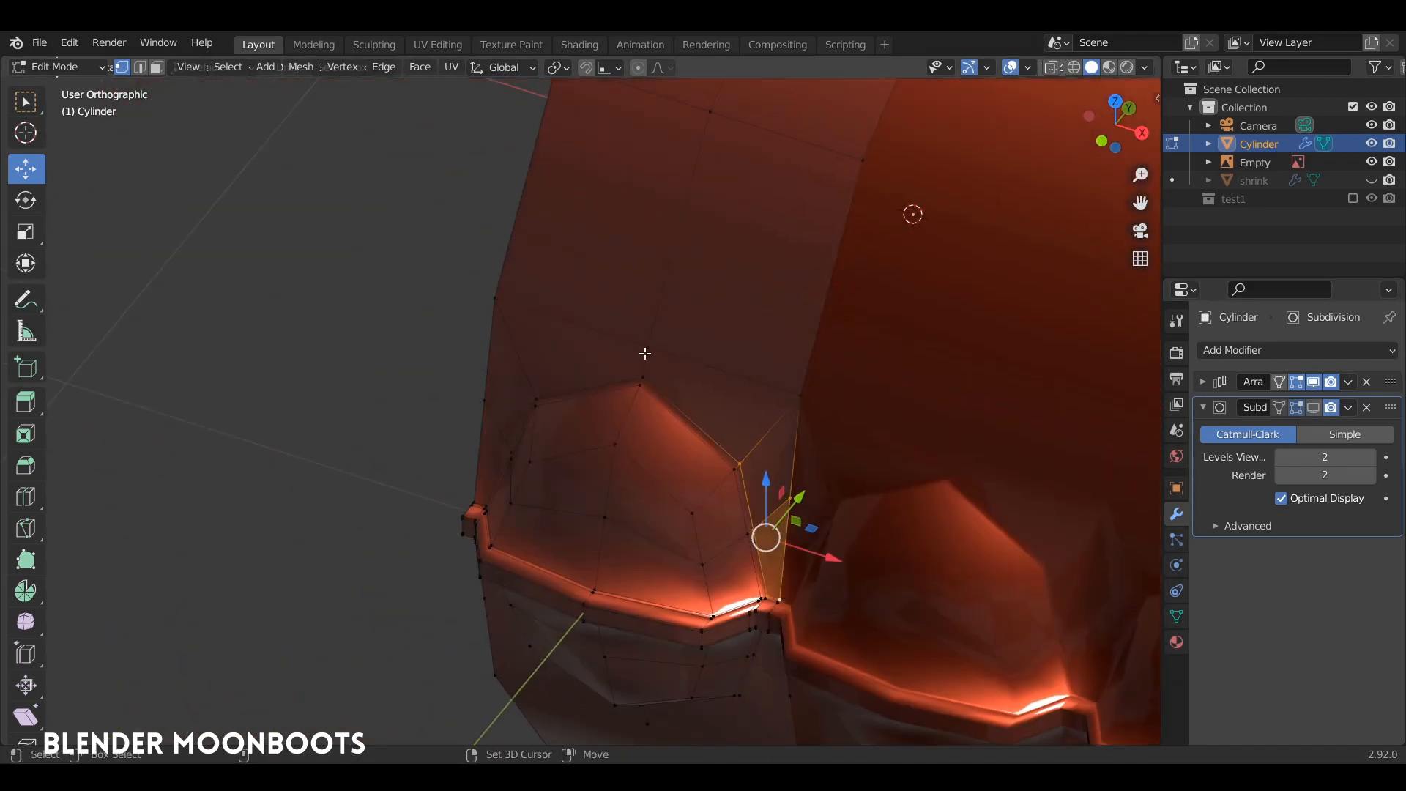
pyautogui.keyDown('shift'); pyautogui.click(664, 376); pyautogui.keyUp('shift')
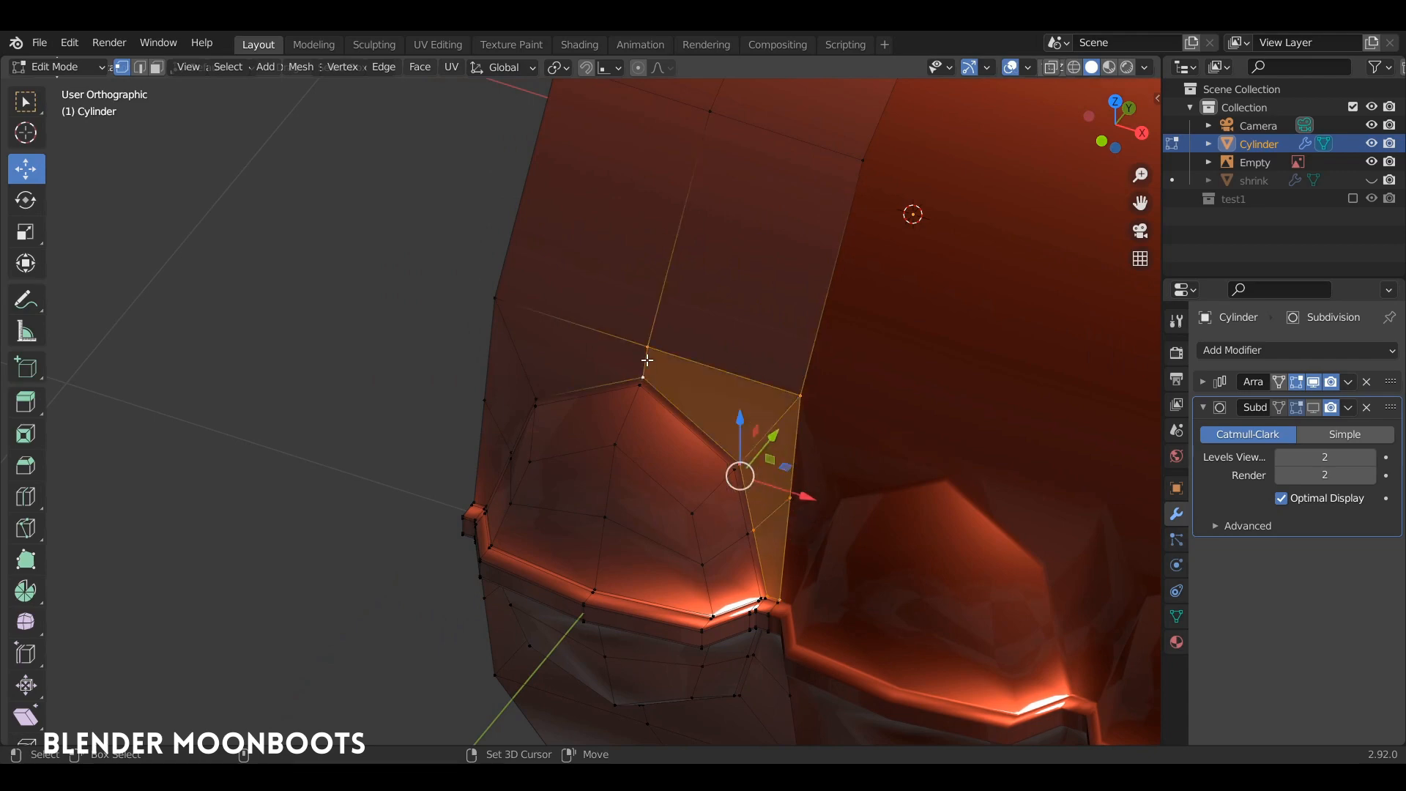
pyautogui.moveTo(664, 376); pyautogui.dragTo(470, 435, button='middle')
pyautogui.keyDown('shift'); pyautogui.click(527, 500); pyautogui.keyUp('shift')
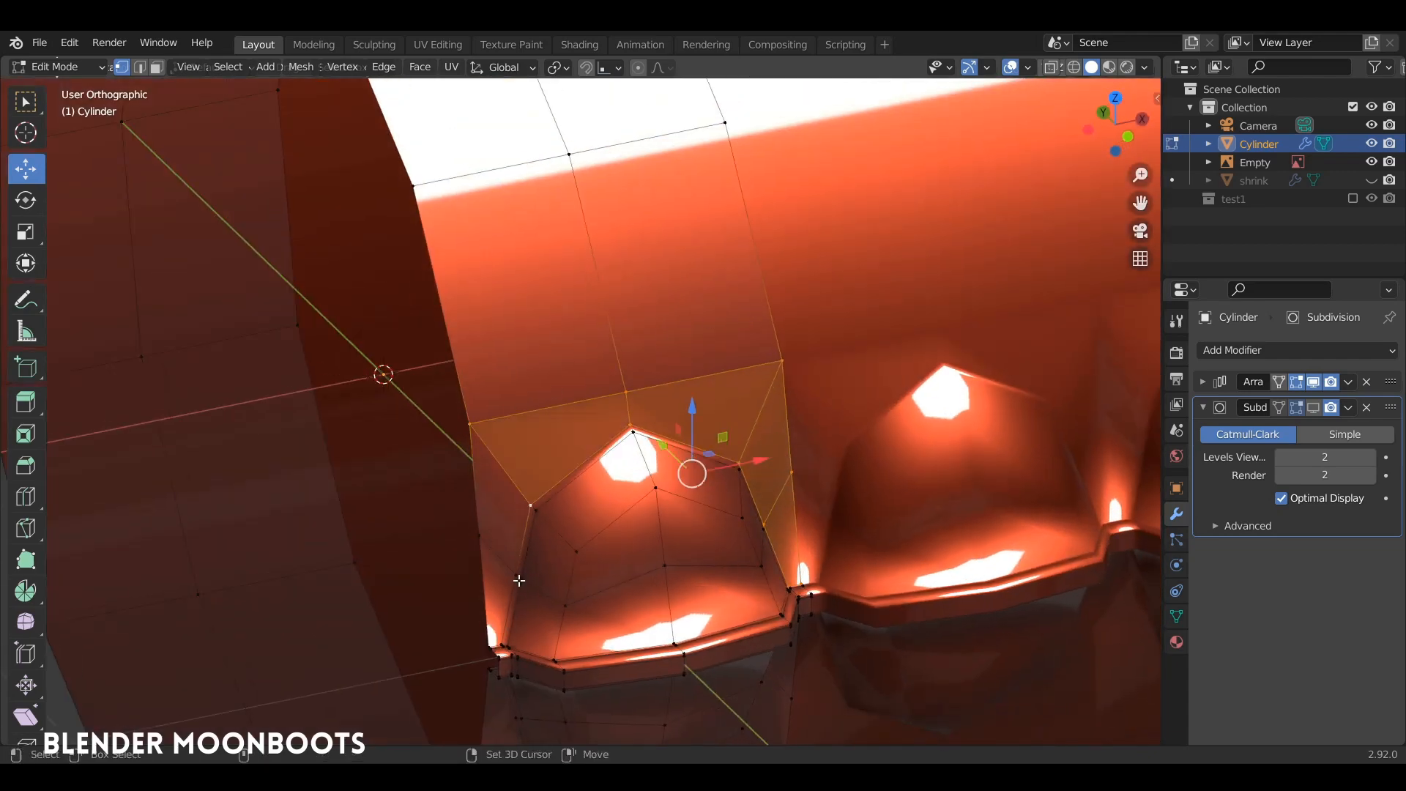
# Extend the selection to the flat area around the bulge's lower half, assign it to a new vertex group and leave mesh editing.
pyautogui.moveTo(495, 643); pyautogui.dragTo(542, 253, button='middle')
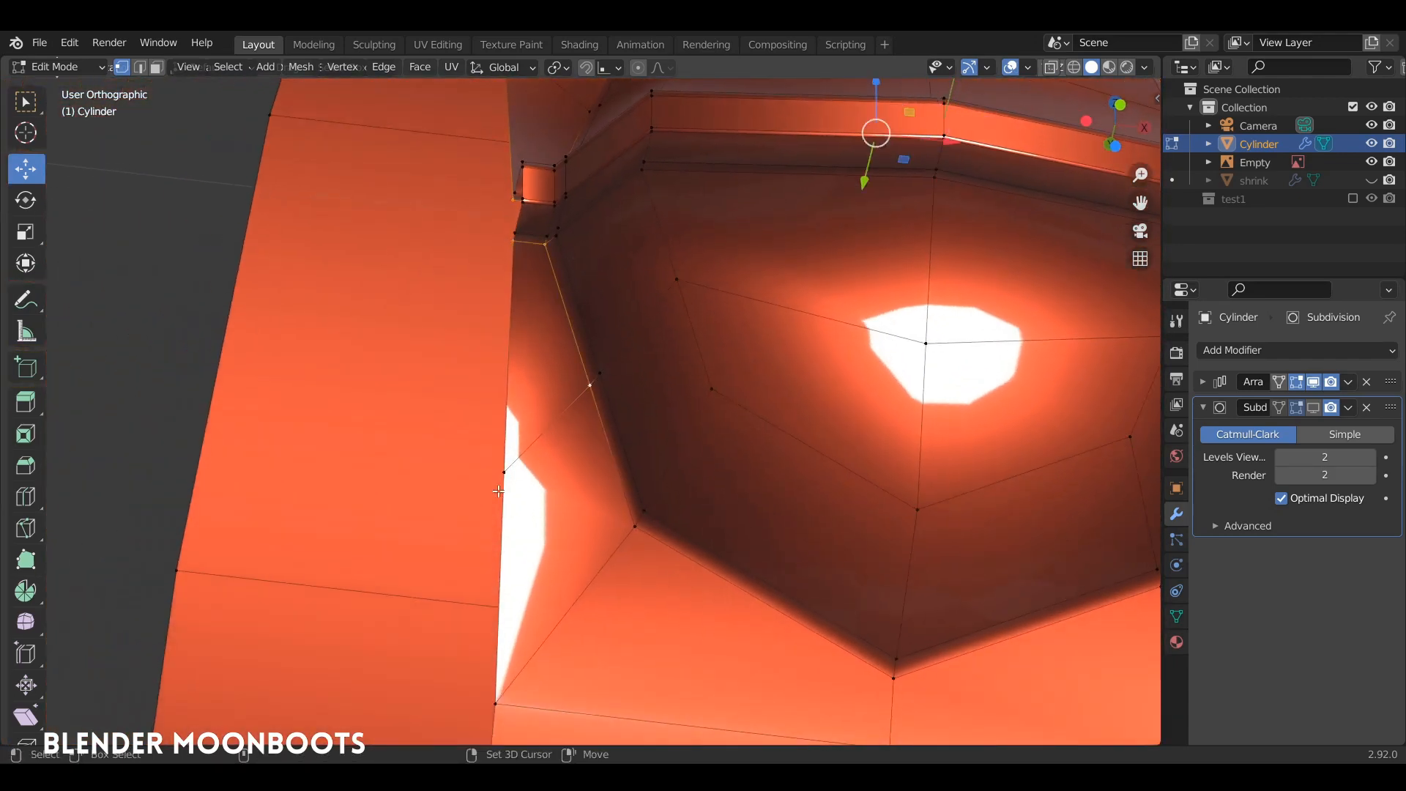
pyautogui.scroll(-3, 499, 491)
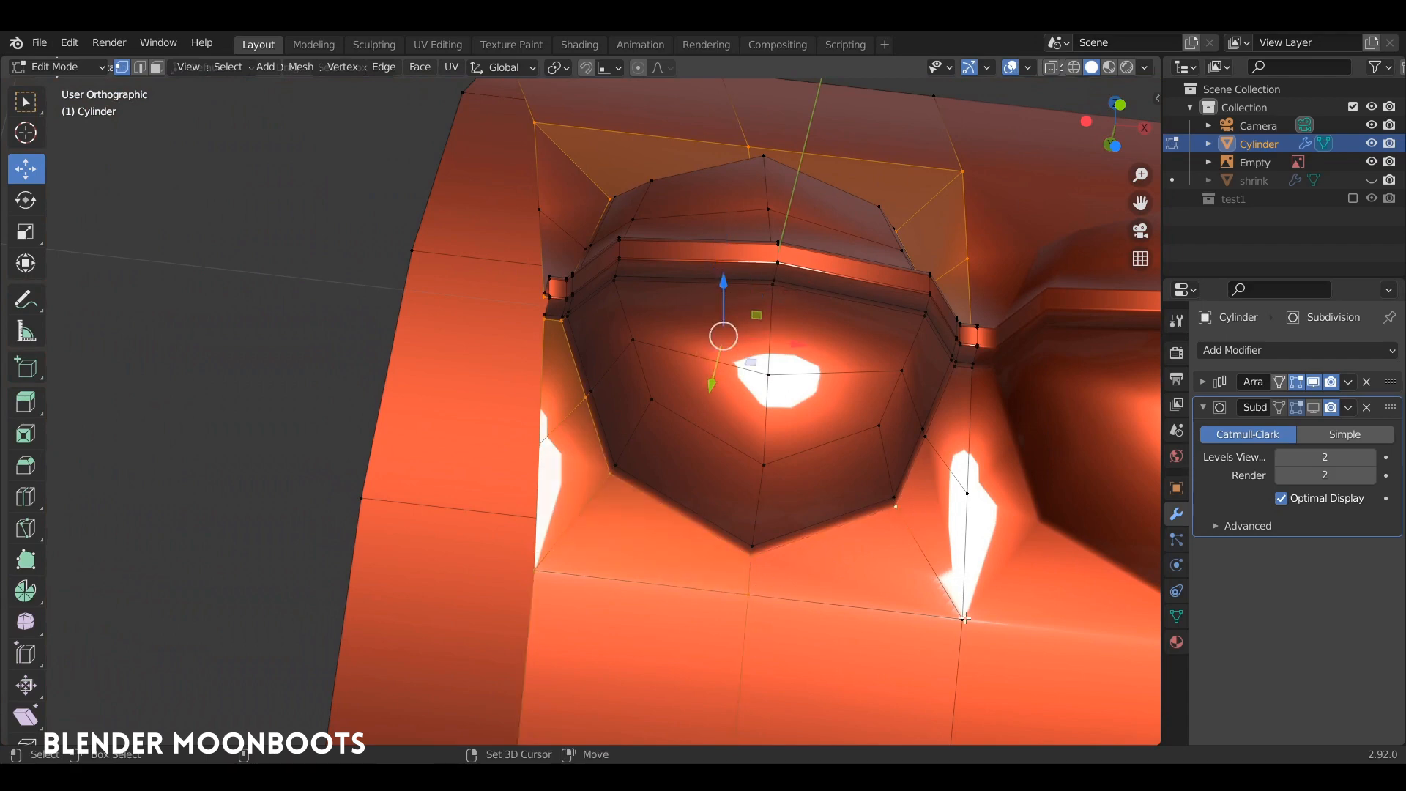
pyautogui.moveTo(1009, 416); pyautogui.dragTo(648, 372, button='middle')
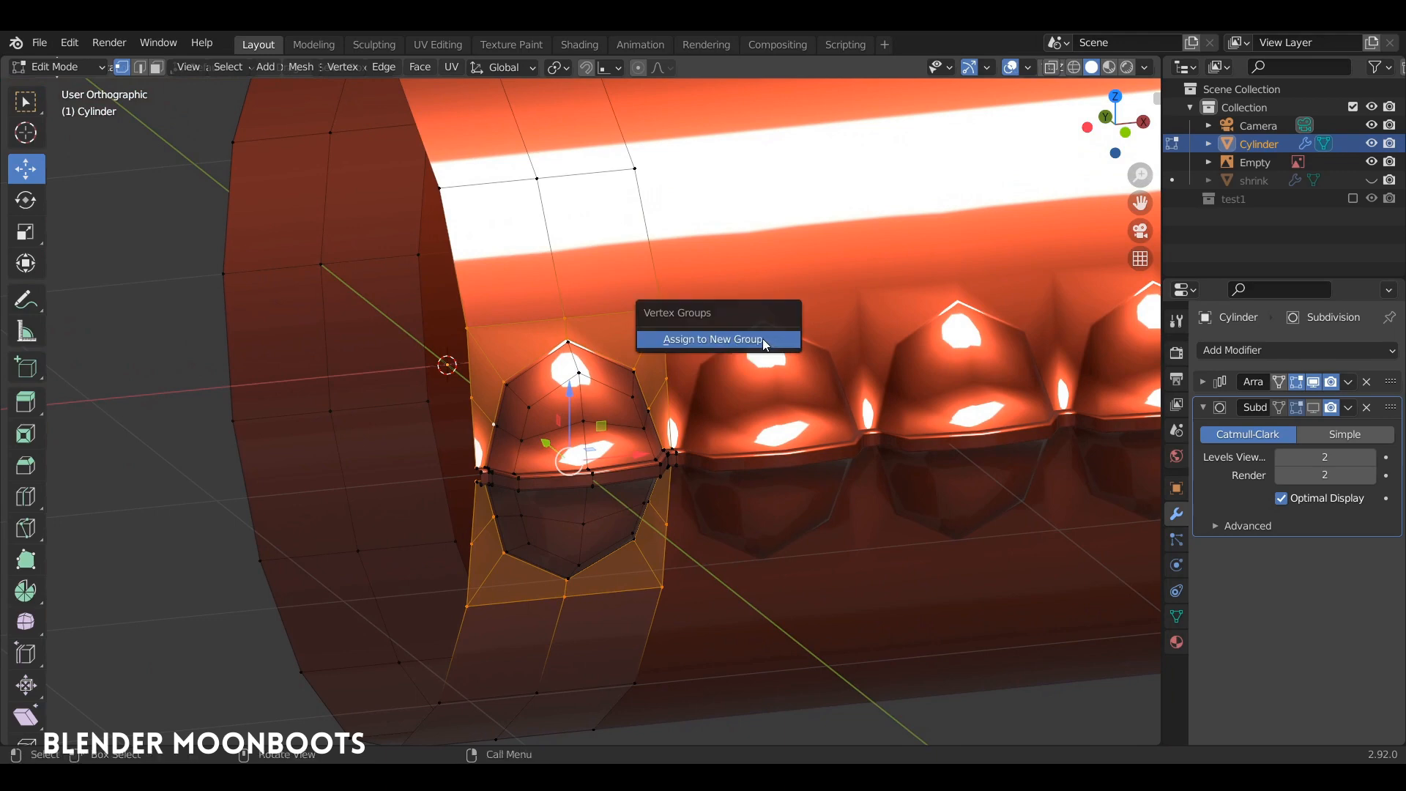
pyautogui.click(762, 338)
pyautogui.moveTo(763, 338); pyautogui.dragTo(957, 366, button='middle')
pyautogui.press('Tab')
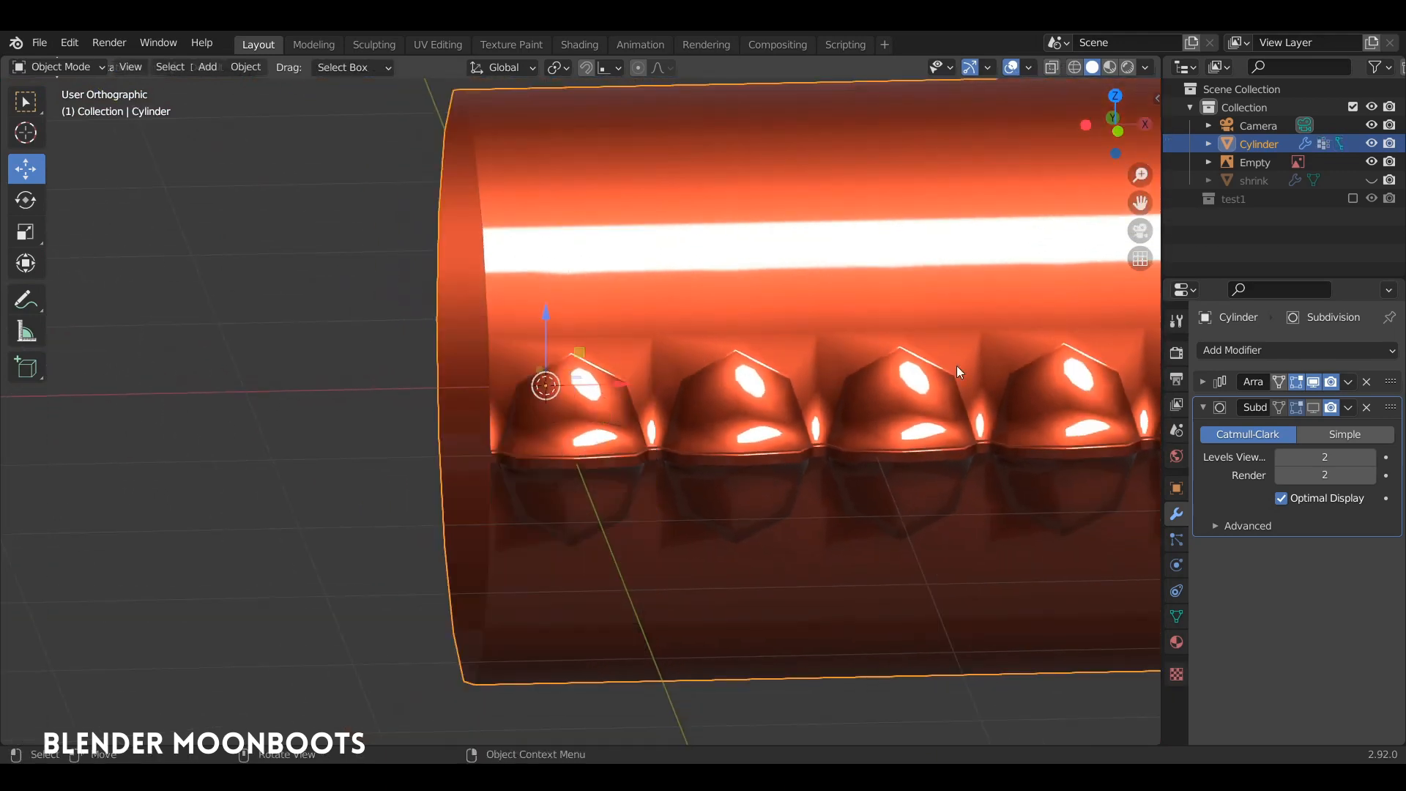
# Add a Shrinkwrap modifier to the hull with target shrink and vertex group Group, and apply it.
pyautogui.click(1245, 350)
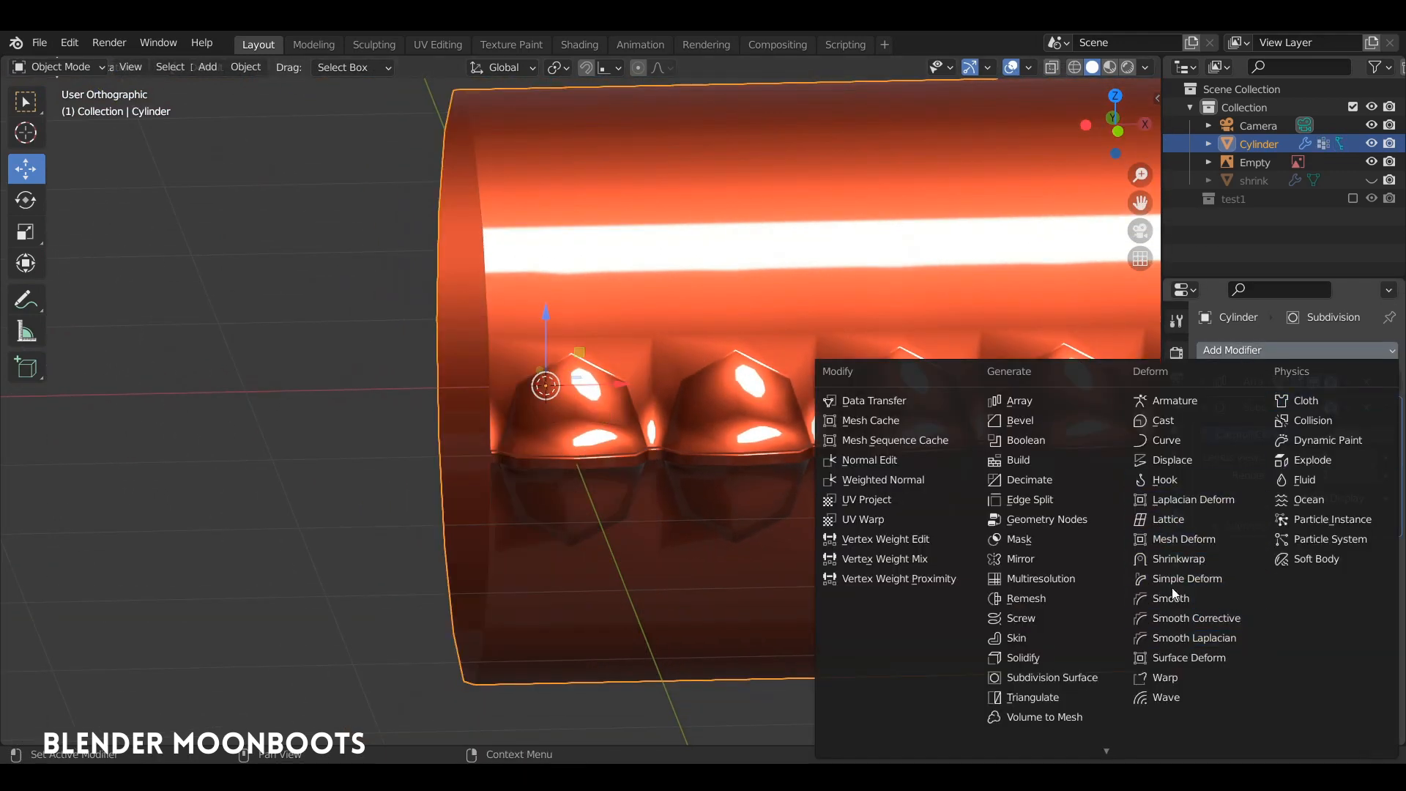
pyautogui.click(1180, 558)
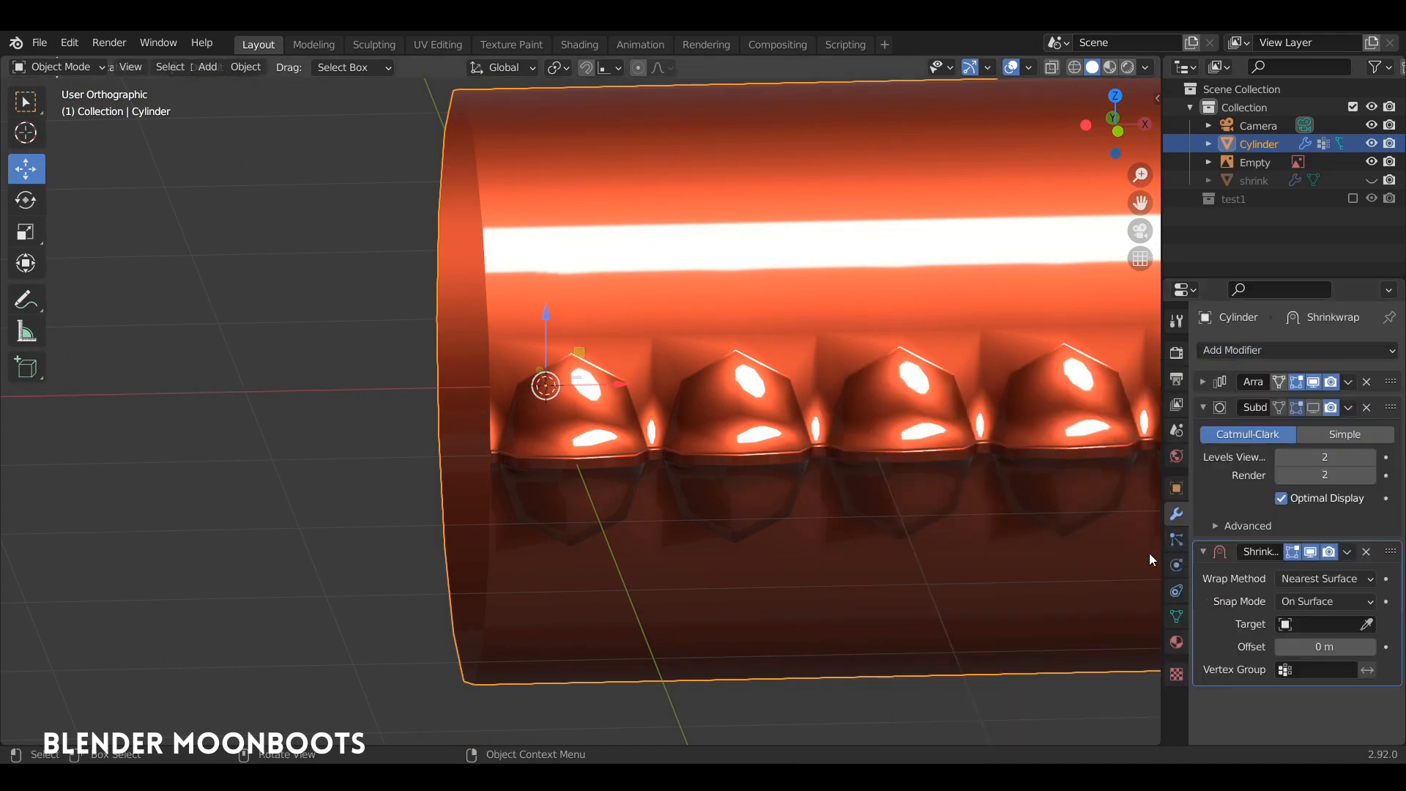
pyautogui.click(1317, 625)
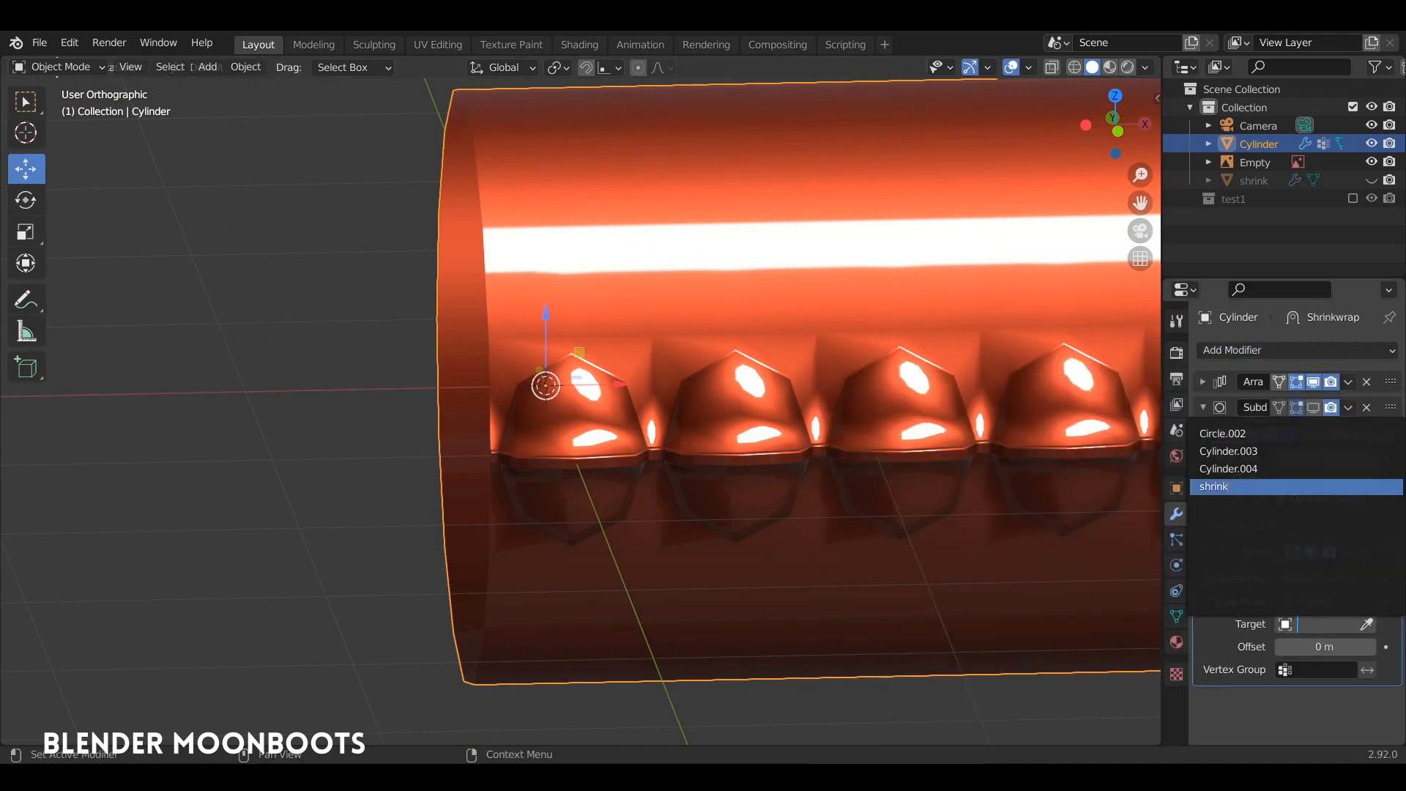
pyautogui.click(1245, 487)
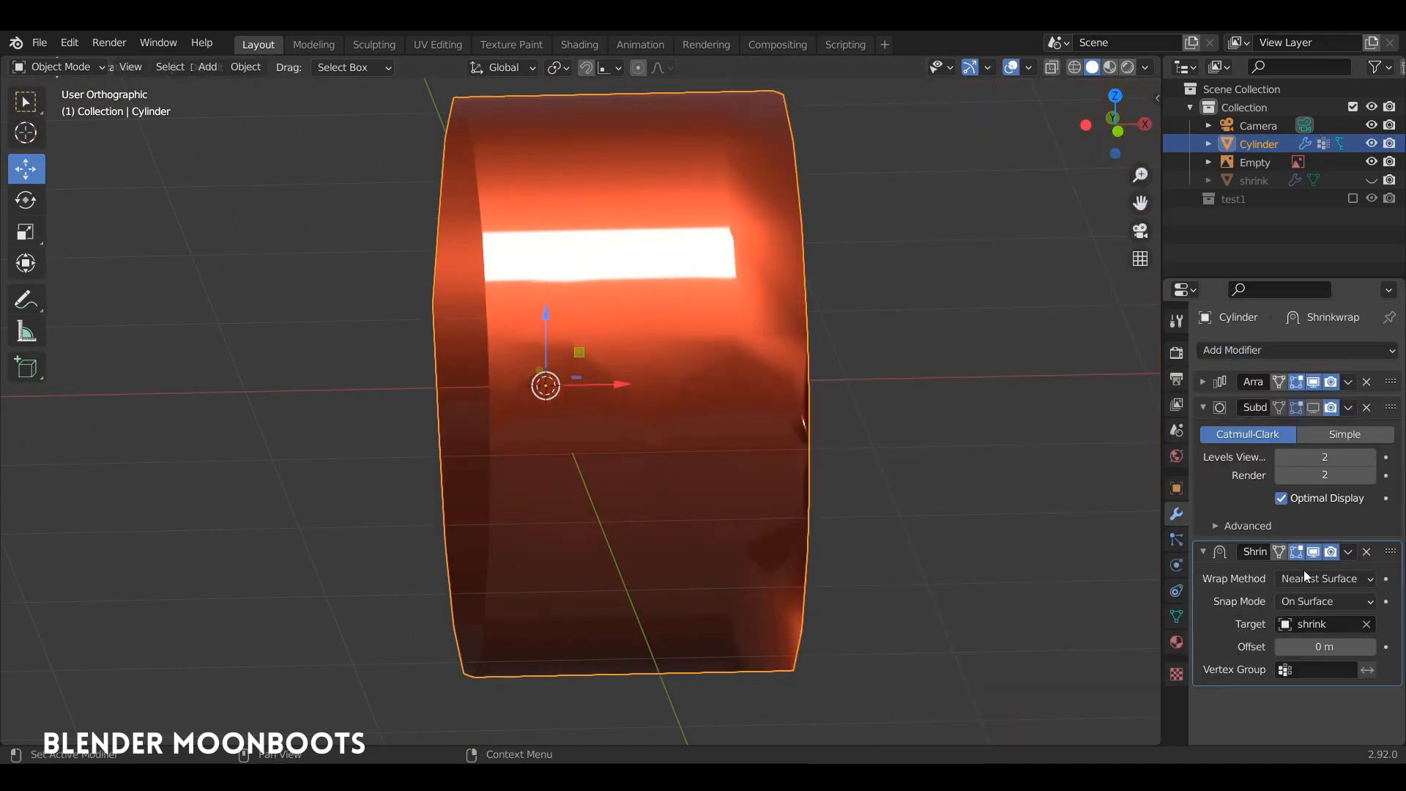
pyautogui.click(1318, 670)
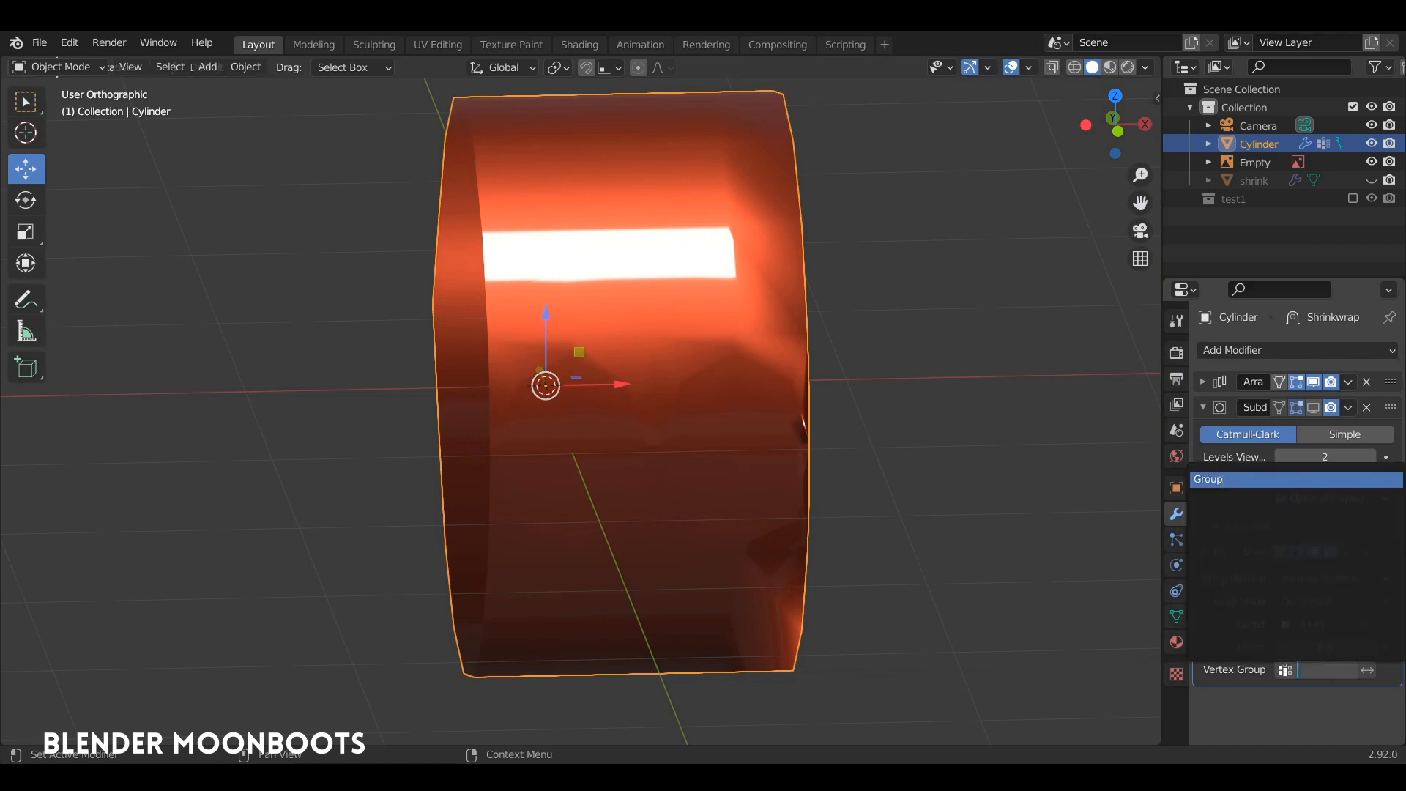
pyautogui.click(1276, 479)
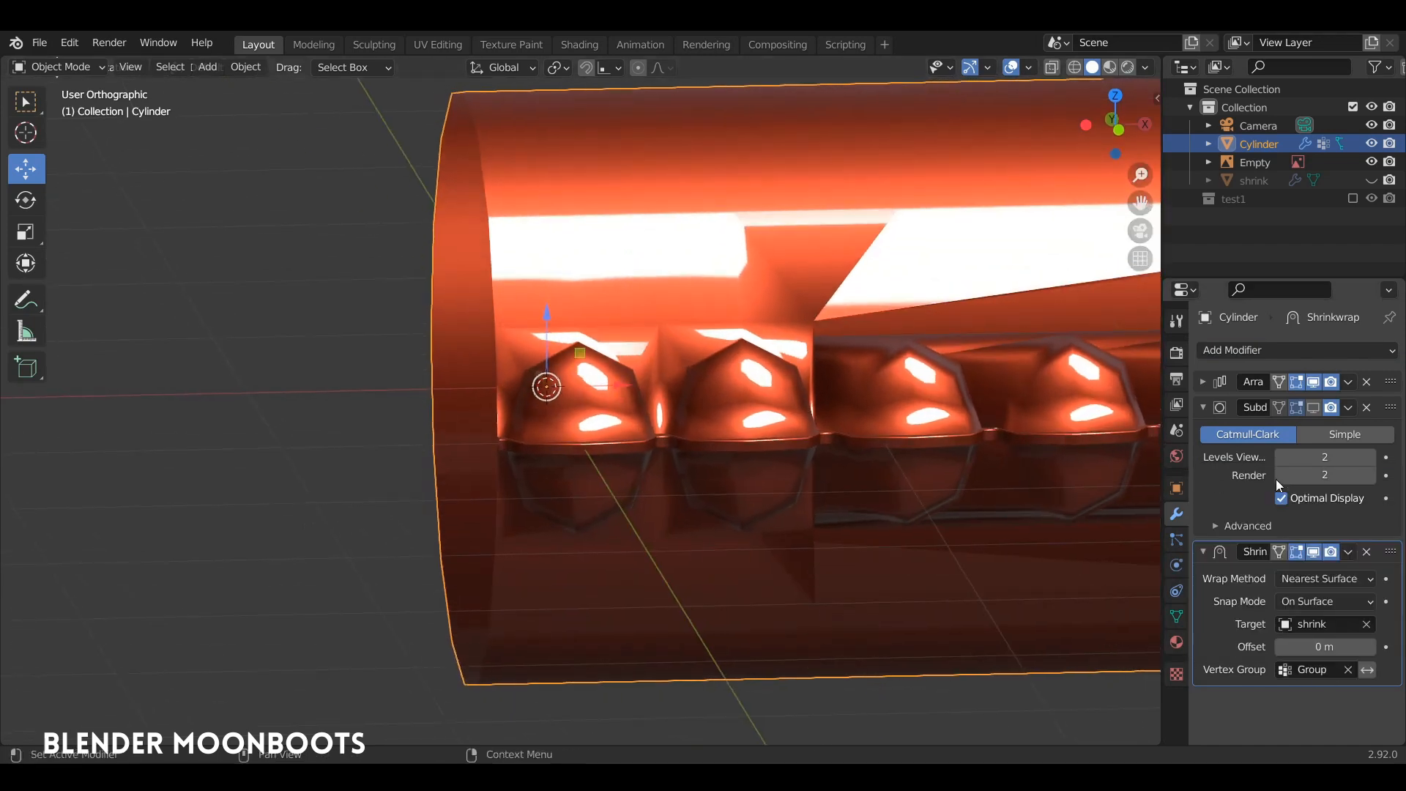
pyautogui.click(1348, 552)
pyautogui.click(1308, 574)
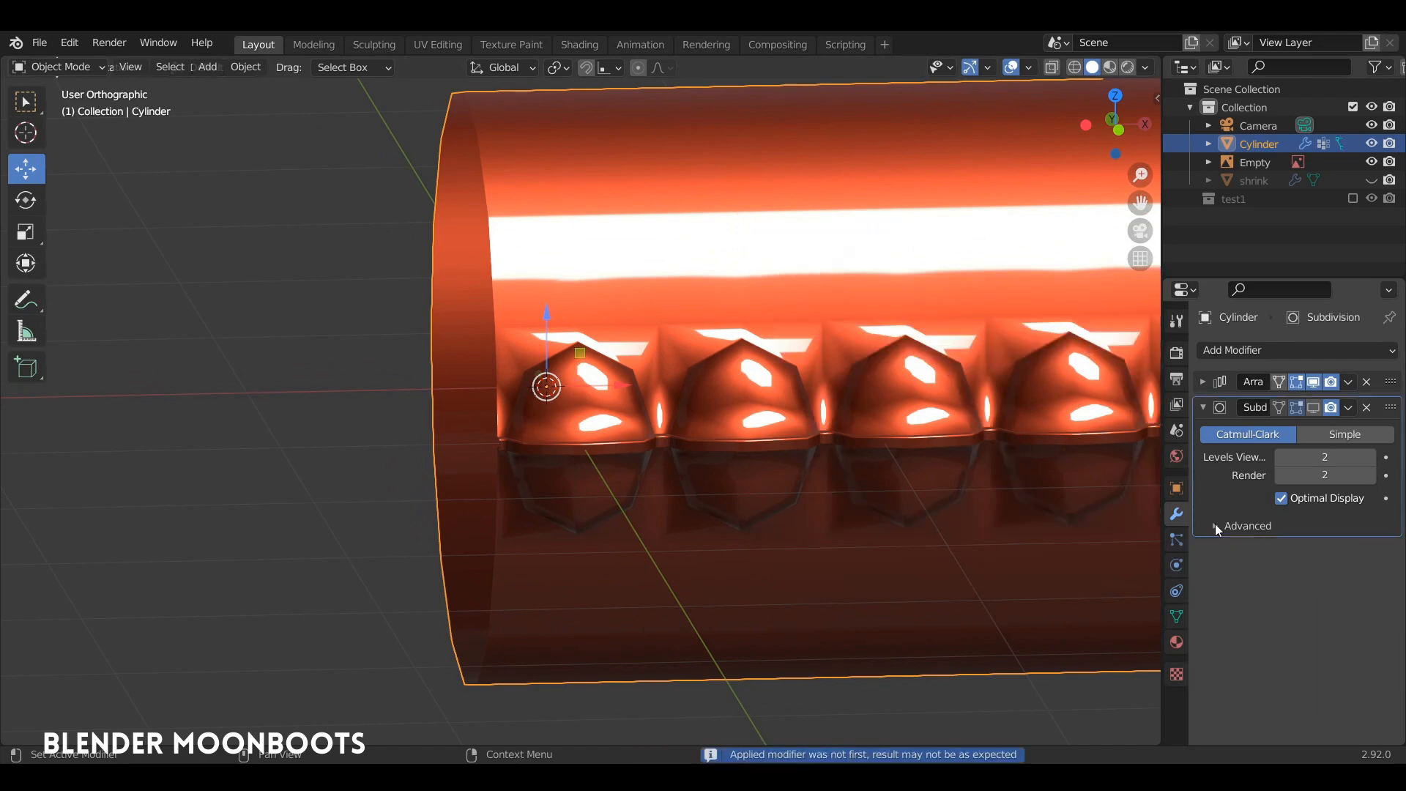
# Turn the Subdivision modifier's viewport display back on and check the surface around the bulges.
pyautogui.click(1312, 408)
pyautogui.moveTo(900, 405); pyautogui.dragTo(871, 468, button='middle')
pyautogui.scroll(4, 718, 359)
pyautogui.moveTo(684, 344); pyautogui.dragTo(798, 440, button='middle')
pyautogui.moveTo(775, 370); pyautogui.dragTo(757, 503, button='middle')
# Scale the first bulge's vertical centre-line vertices, including the adjoining hull vertices above and below, slightly outward along Z.
pyautogui.press('Tab')
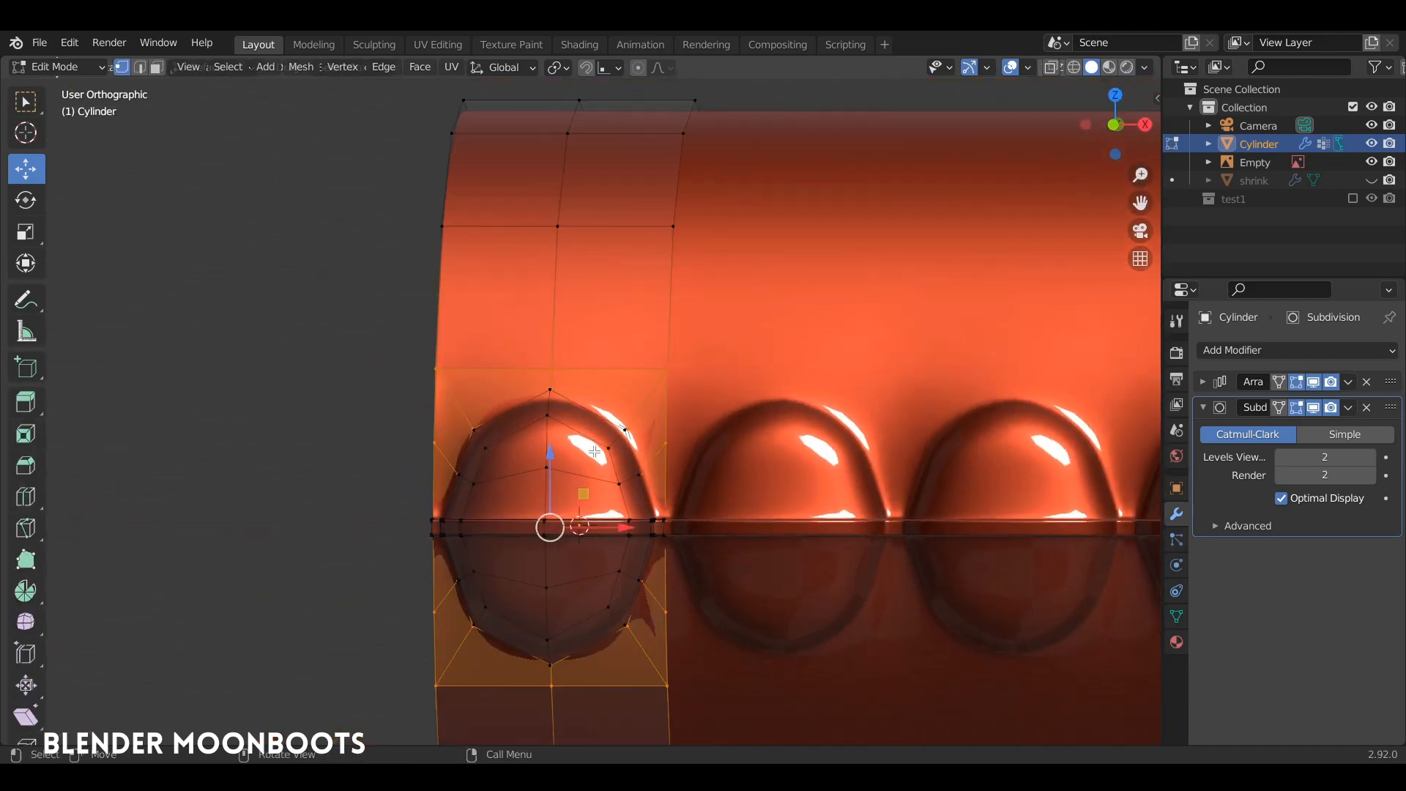
pyautogui.moveTo(594, 452); pyautogui.dragTo(558, 382, button='middle')
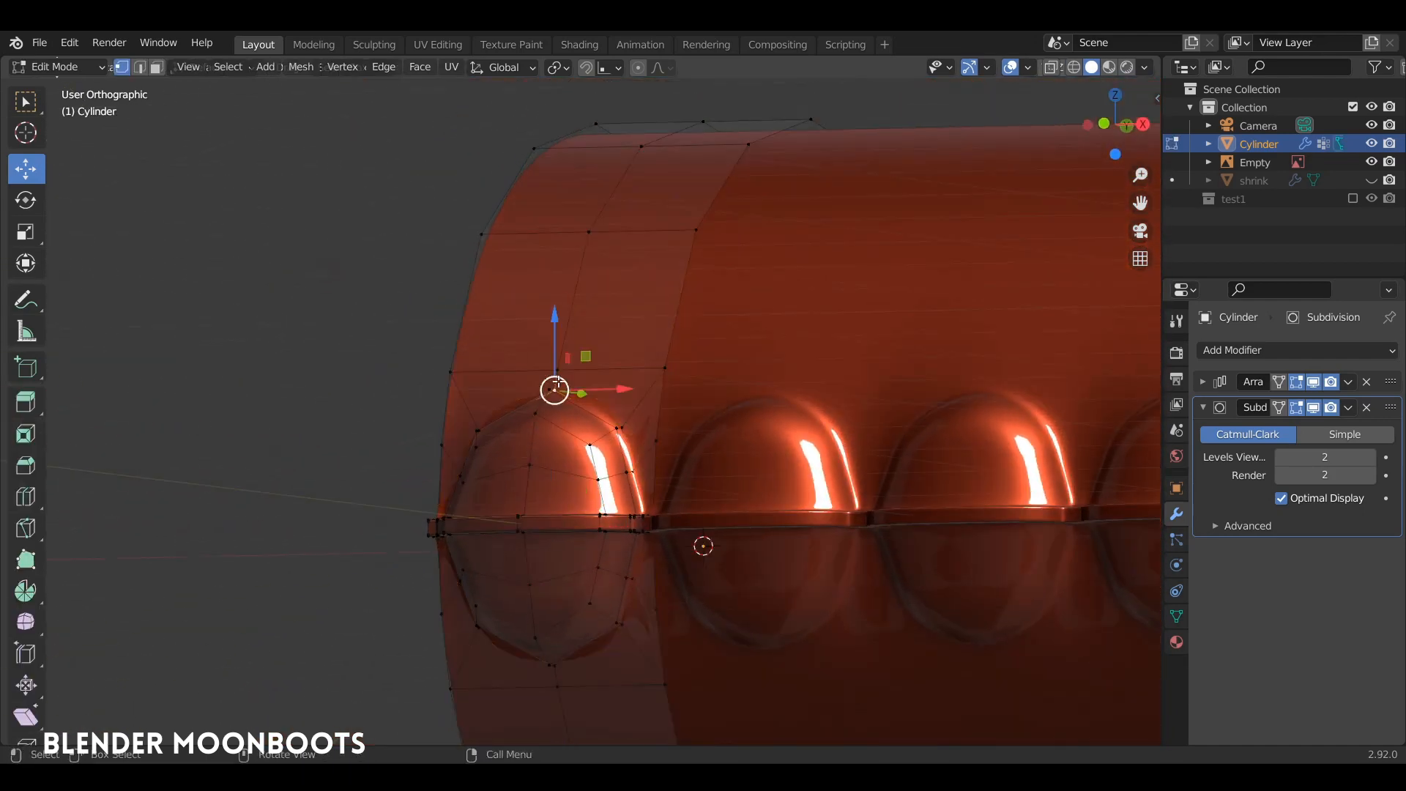
pyautogui.keyDown('ctrl'); pyautogui.click(548, 668); pyautogui.keyUp('ctrl')
pyautogui.moveTo(566, 670); pyautogui.dragTo(561, 672, button='middle')
pyautogui.keyDown('shift'); pyautogui.click(563, 686); pyautogui.keyUp('shift')
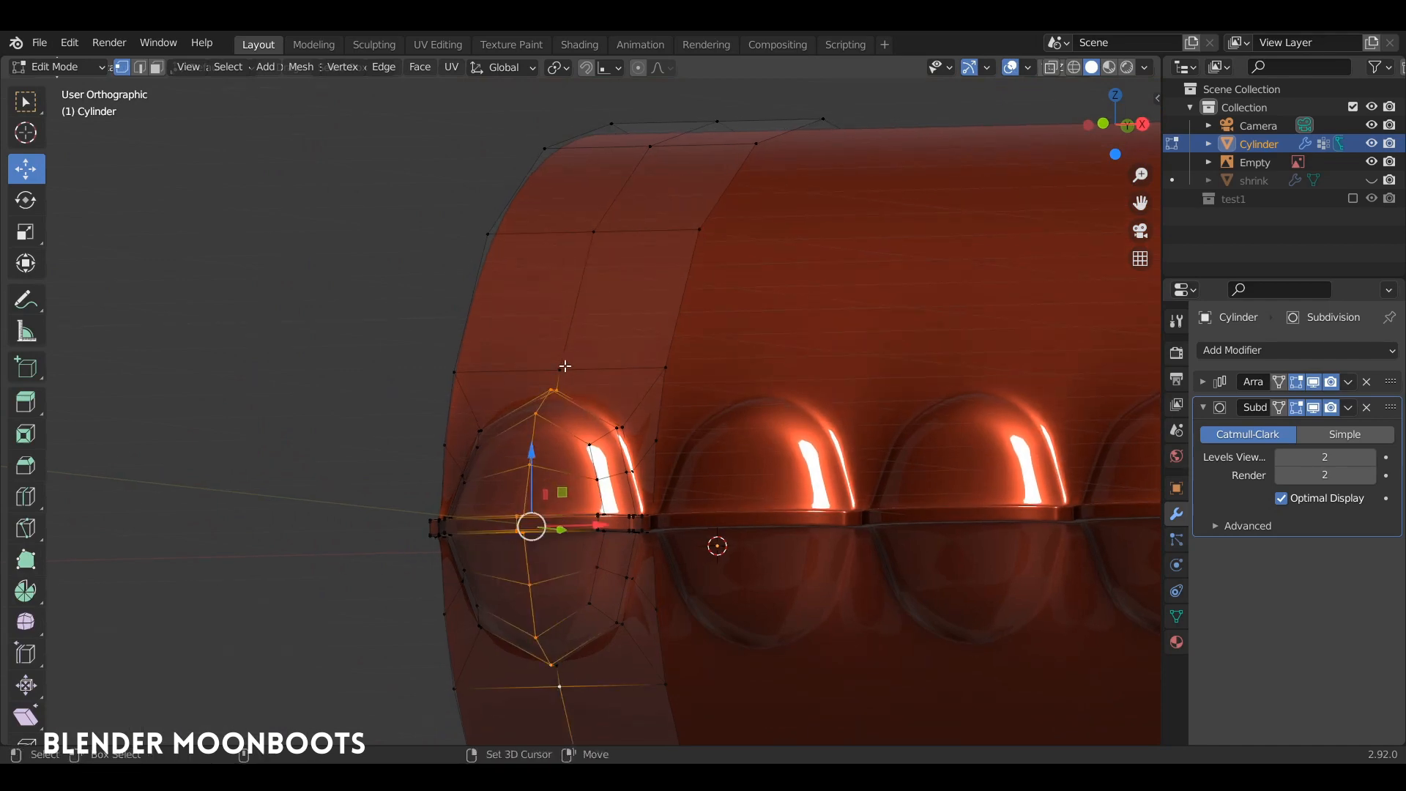
pyautogui.moveTo(565, 366); pyautogui.dragTo(569, 692, button='middle')
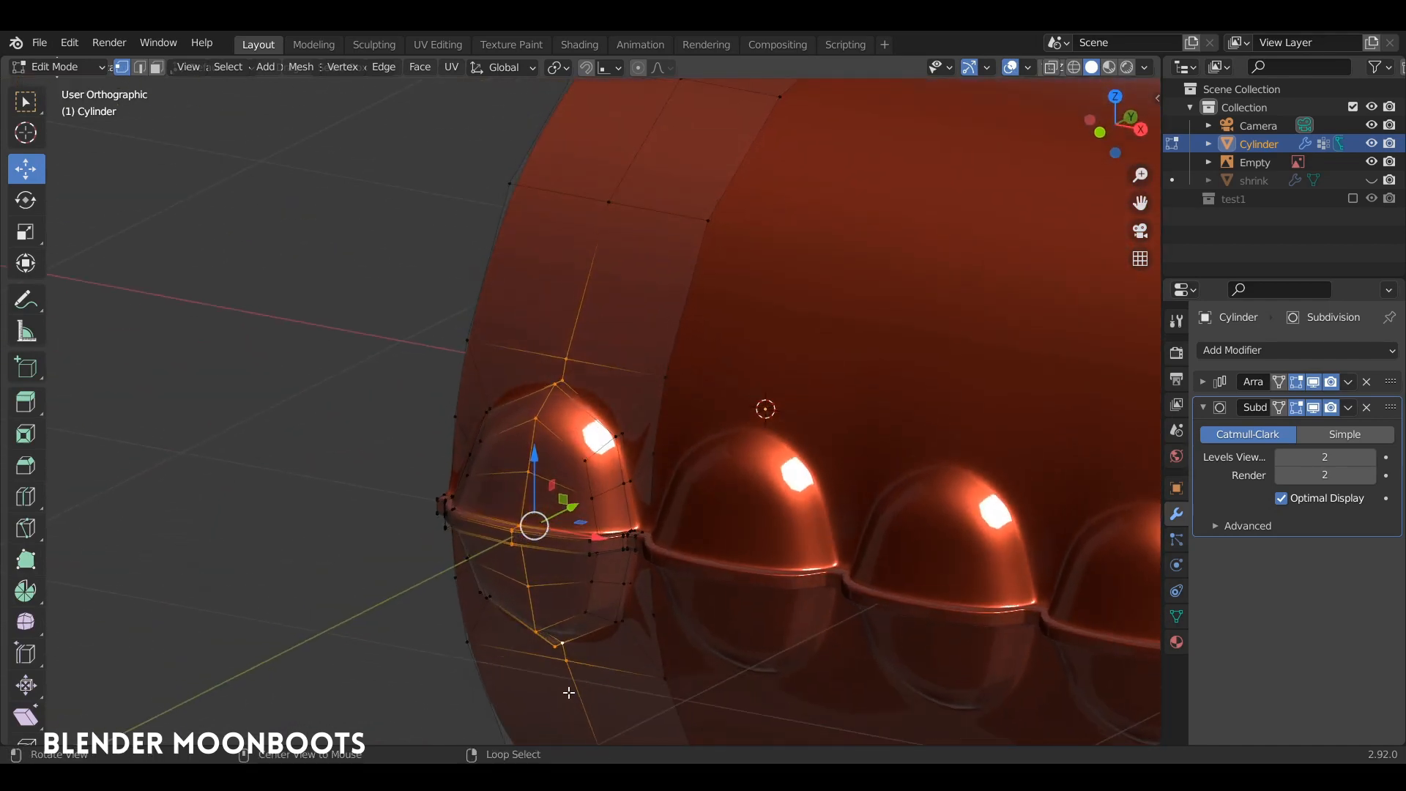
pyautogui.press('s')
pyautogui.press('z')
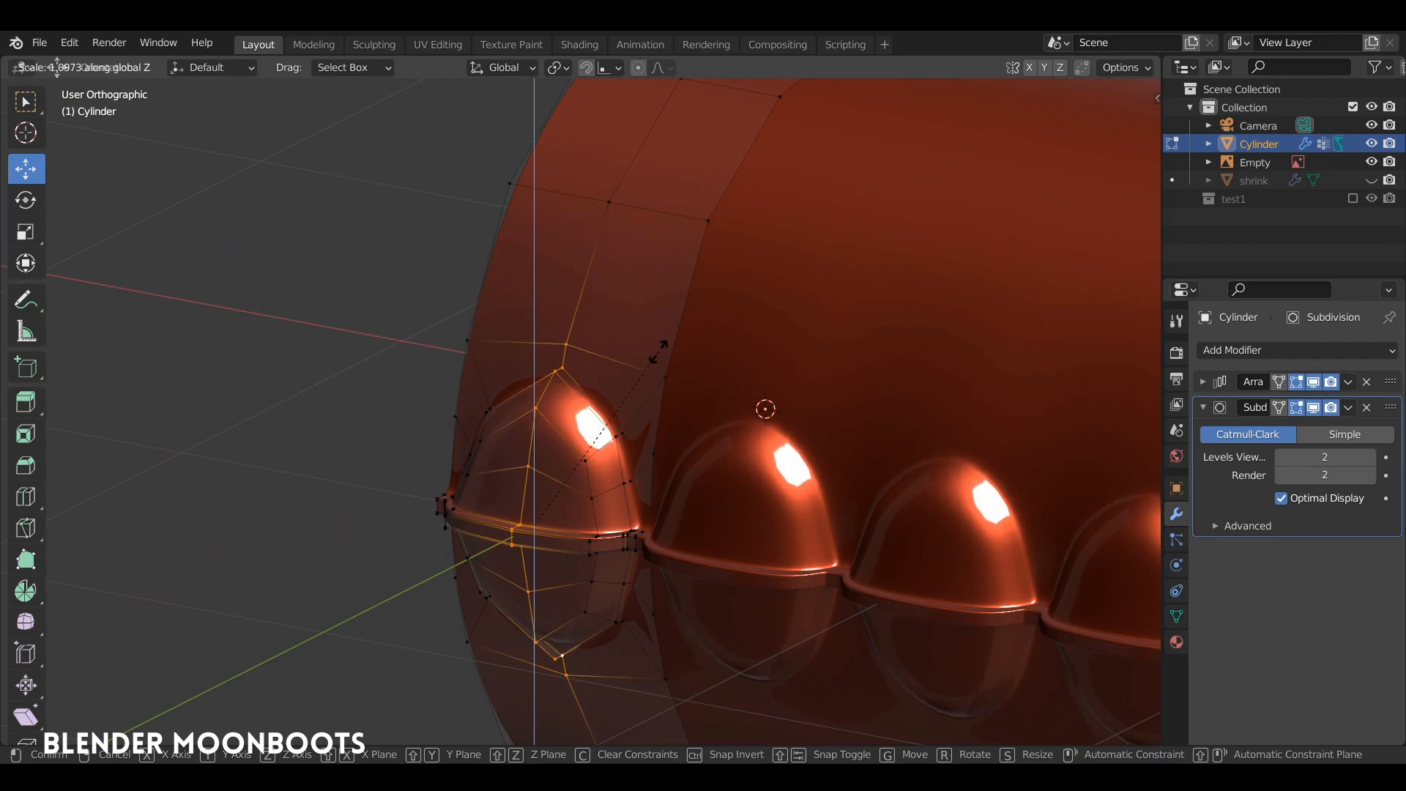
pyautogui.click(645, 369)
pyautogui.moveTo(645, 368); pyautogui.dragTo(732, 314, button='middle')
pyautogui.press('Tab')
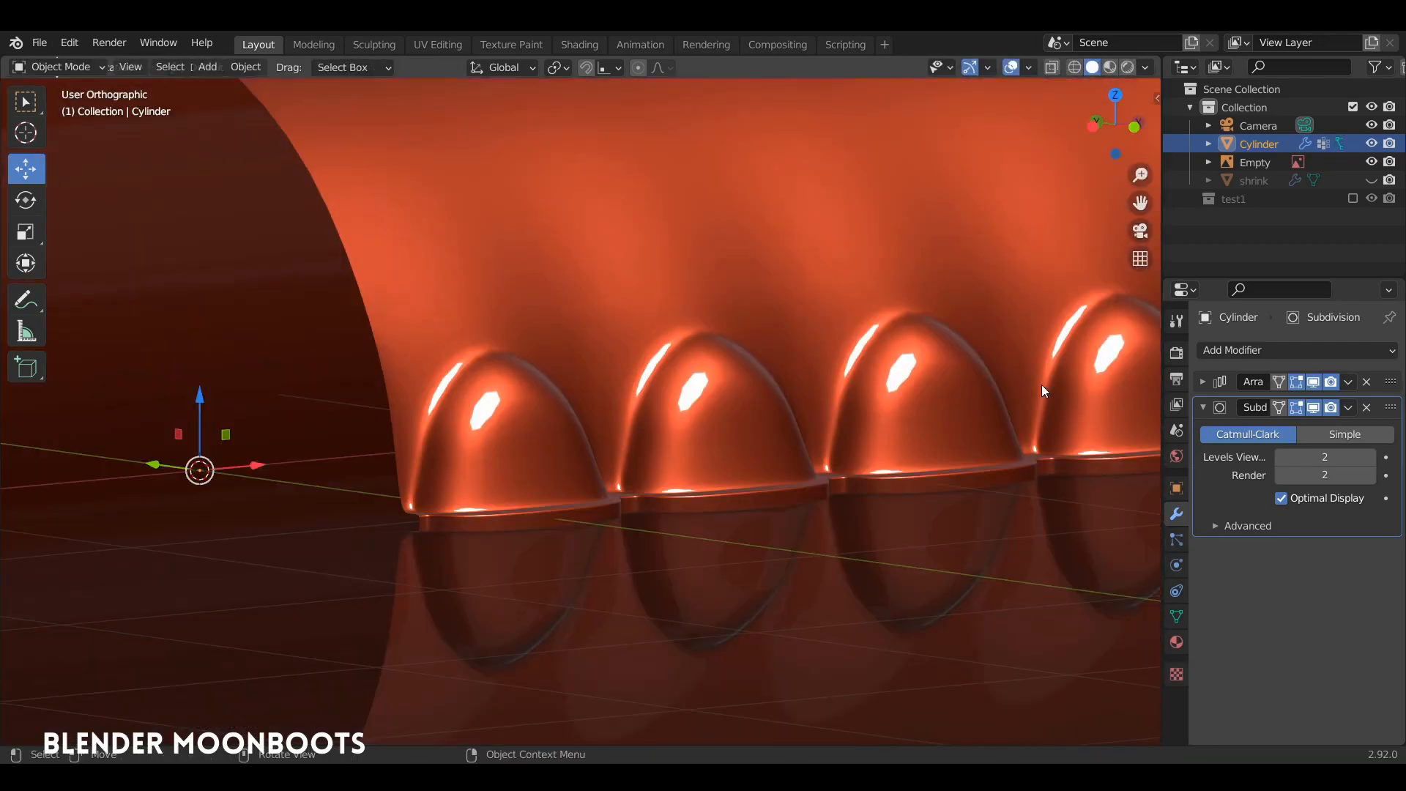
# Project the reshaped hull onto shrink with a second Shrinkwrap modifier limited to vertex group Group, and apply it.
pyautogui.click(1245, 350)
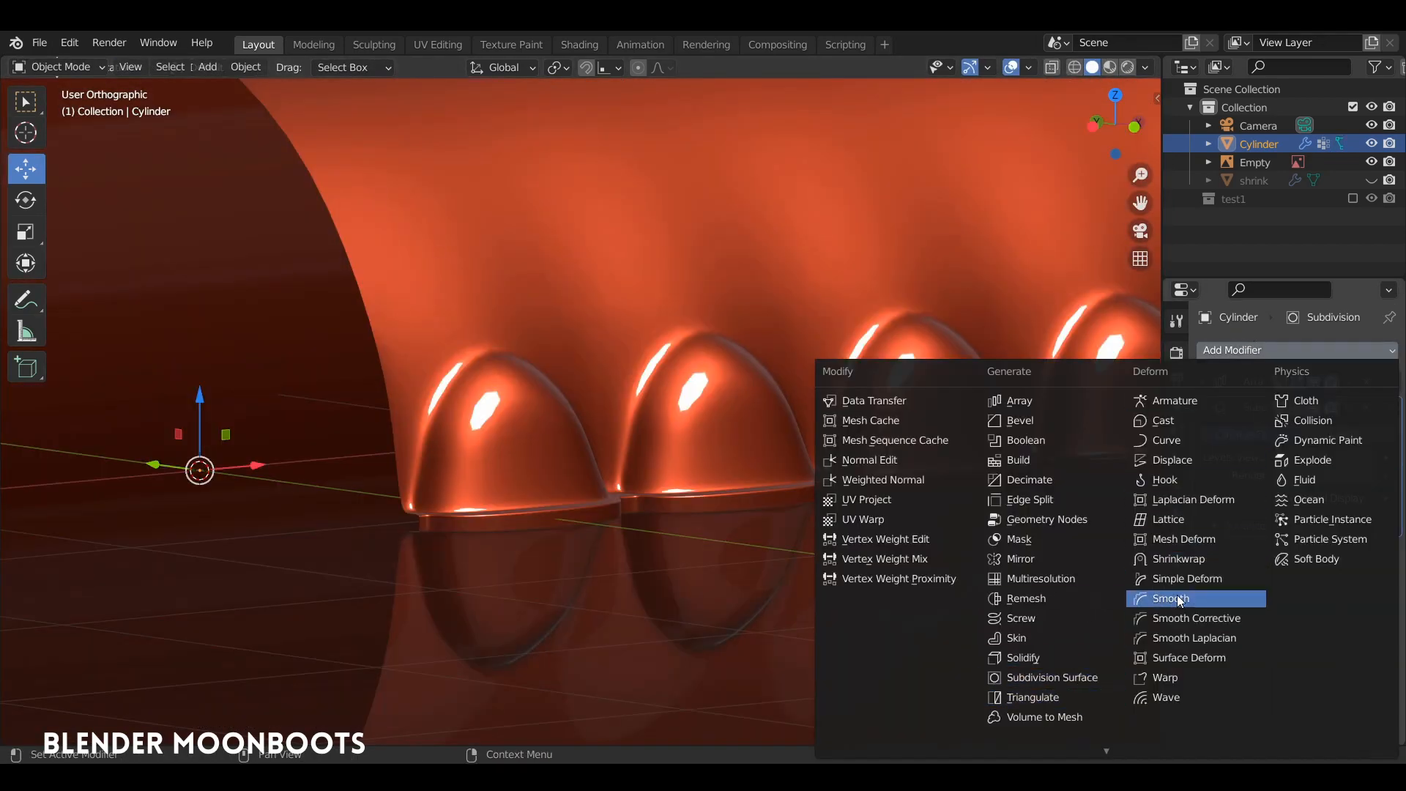
pyautogui.click(1207, 558)
pyautogui.click(1329, 629)
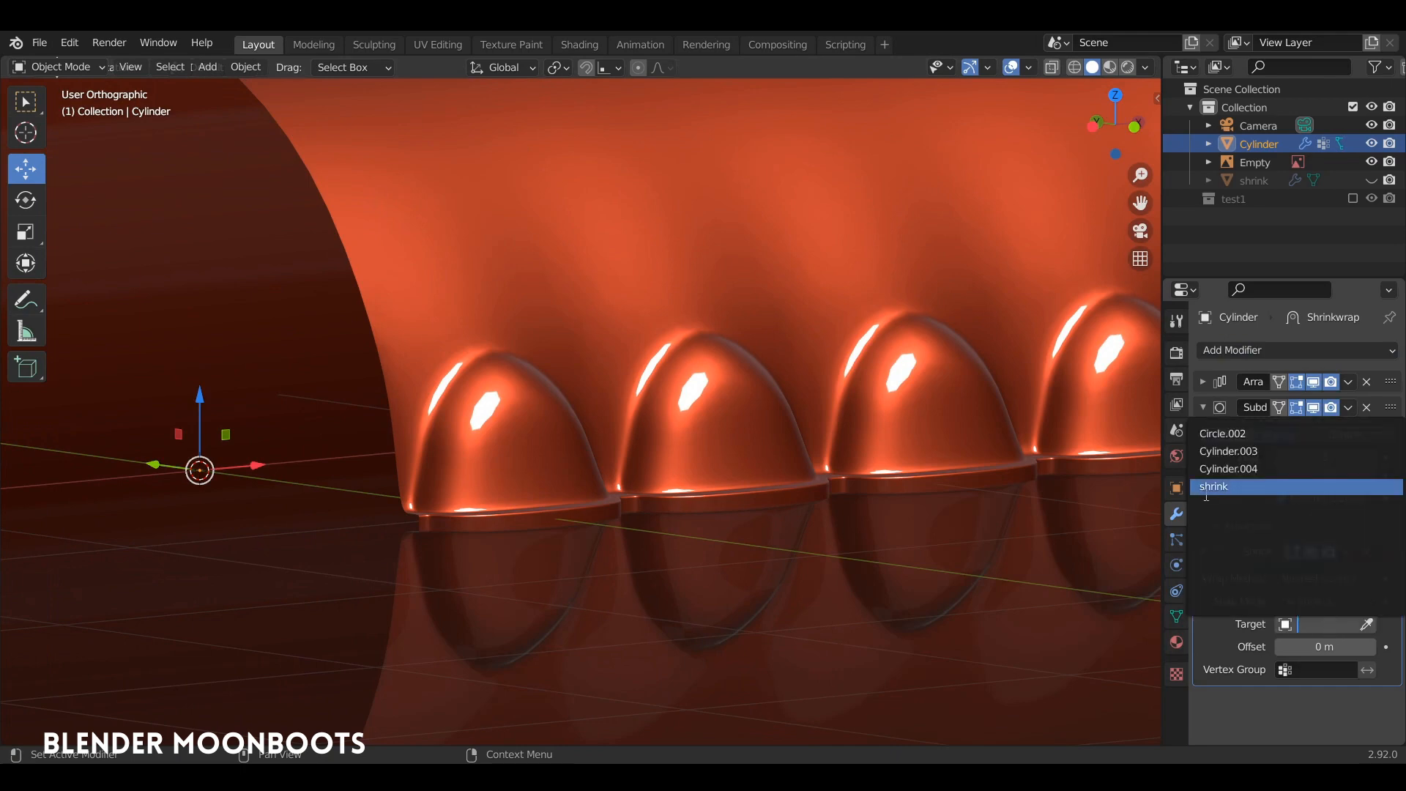
pyautogui.click(1310, 575)
pyautogui.click(1310, 672)
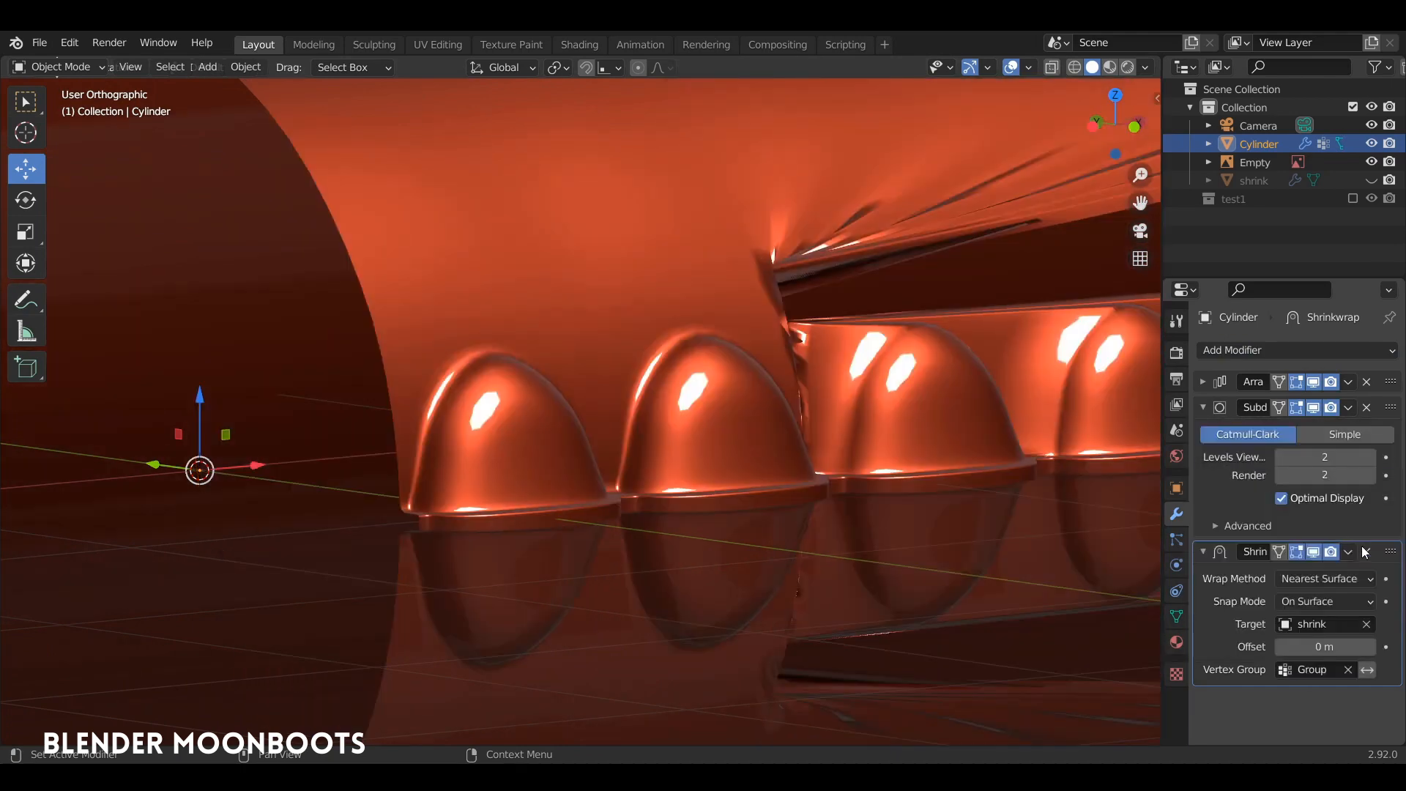
pyautogui.click(1348, 551)
pyautogui.click(1324, 568)
# Examine the corrected hull surface and bulges from several angles and compare the hull with the airship reference image.
pyautogui.moveTo(920, 462); pyautogui.dragTo(696, 487, button='middle')
pyautogui.scroll(-4, 839, 461)
pyautogui.keyDown('shift'); pyautogui.moveTo(696, 487); pyautogui.dragTo(1025, 488, button='middle'); pyautogui.keyUp('shift')
pyautogui.scroll(4, 886, 391)
pyautogui.moveTo(885, 389); pyautogui.dragTo(834, 362, button='middle')
pyautogui.scroll(-4, 815, 463)
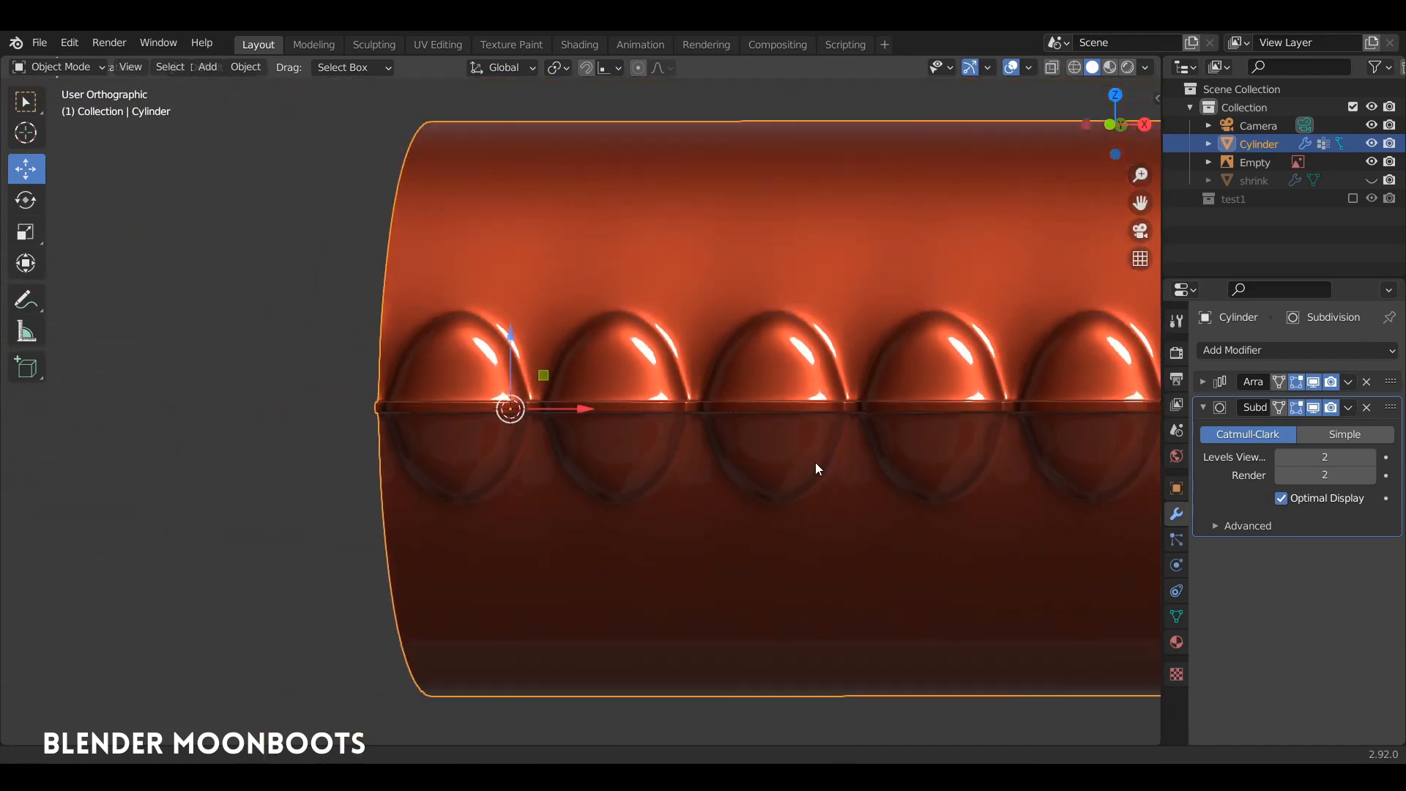
pyautogui.moveTo(815, 463)
pyautogui.mouseDown(button='middle')
pyautogui.moveTo(908, 515)
pyautogui.moveTo(841, 463)
pyautogui.mouseUp(button='middle')
pyautogui.scroll(-3, 842, 466)
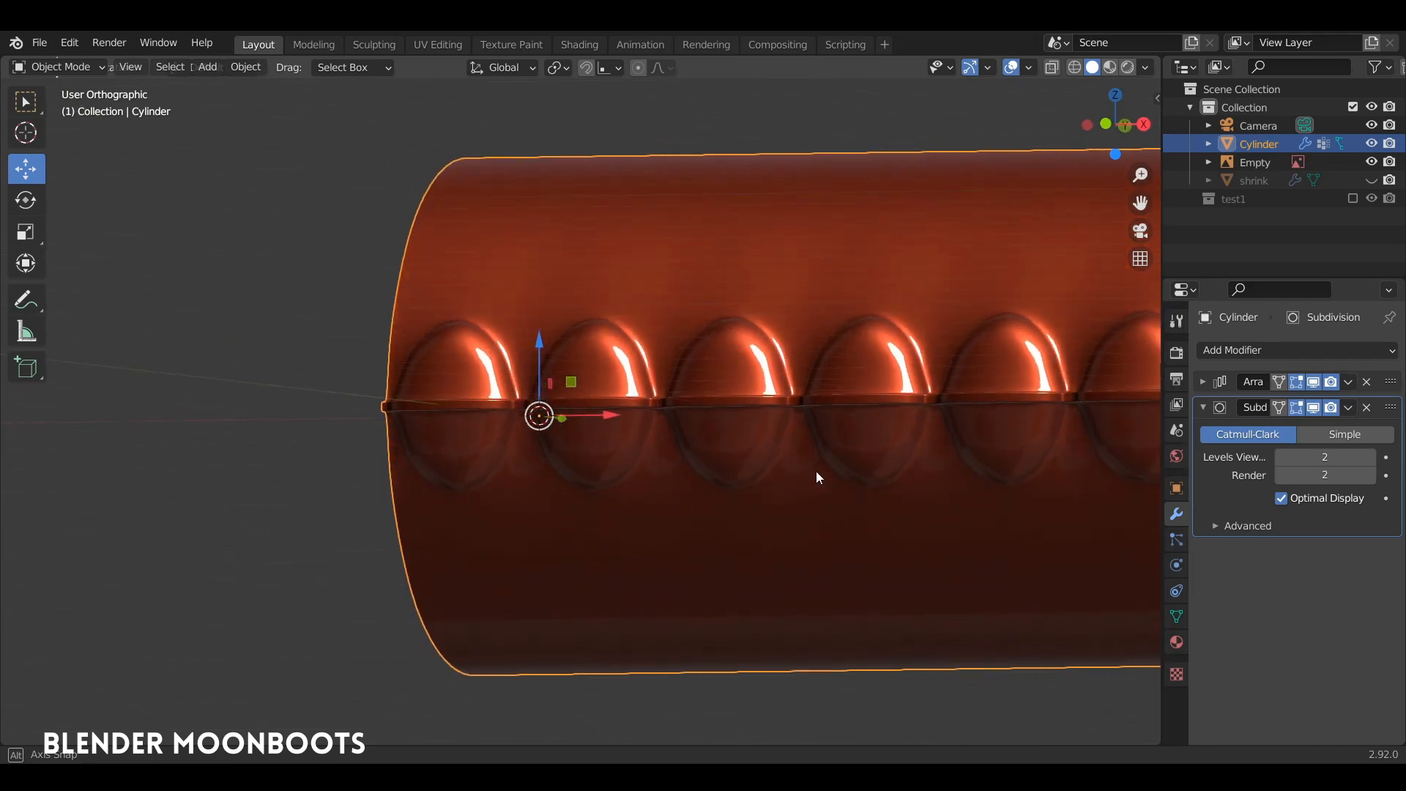
pyautogui.moveTo(825, 565); pyautogui.dragTo(885, 546, button='middle')
pyautogui.scroll(-3, 952, 519)
pyautogui.scroll(2, 886, 546)
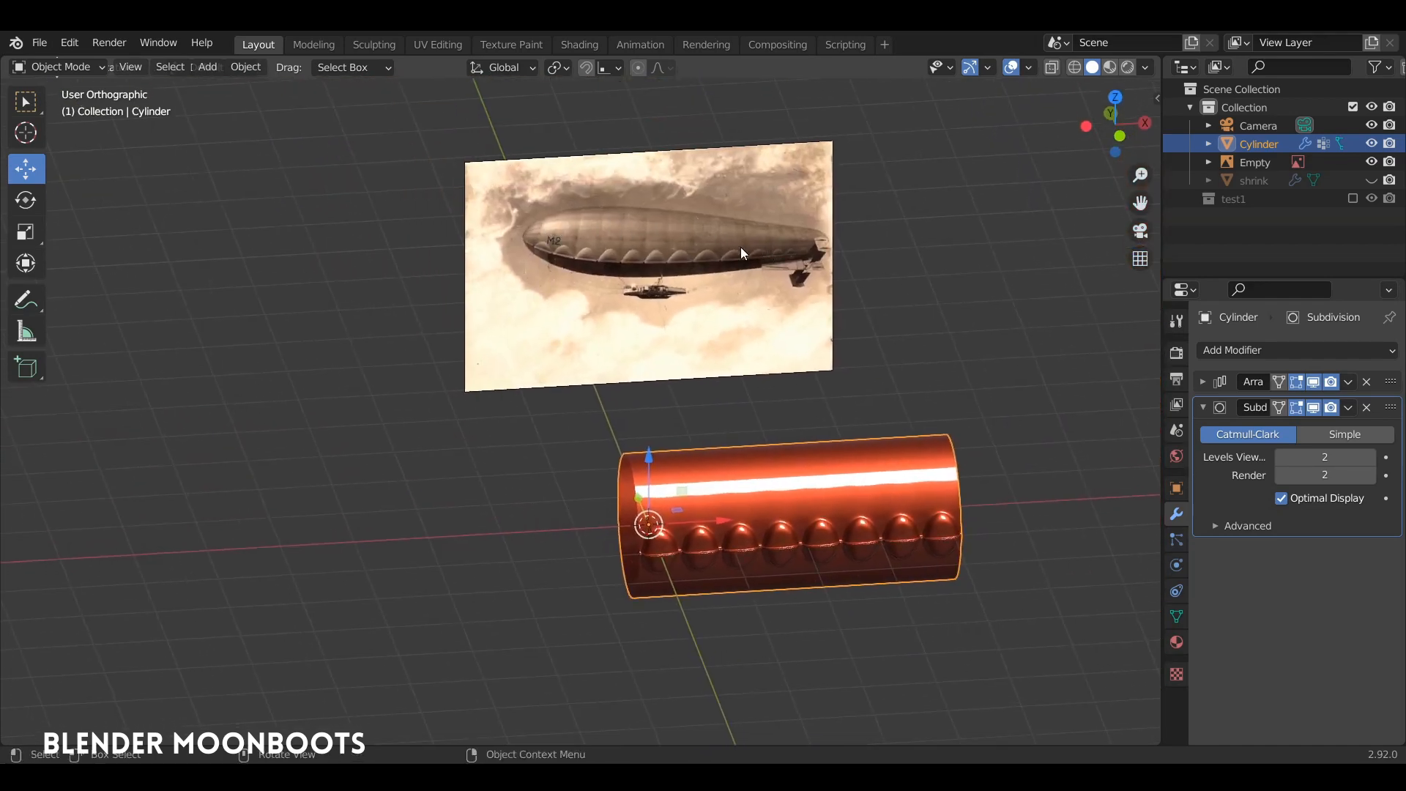
pyautogui.moveTo(730, 428); pyautogui.dragTo(735, 388, button='middle')
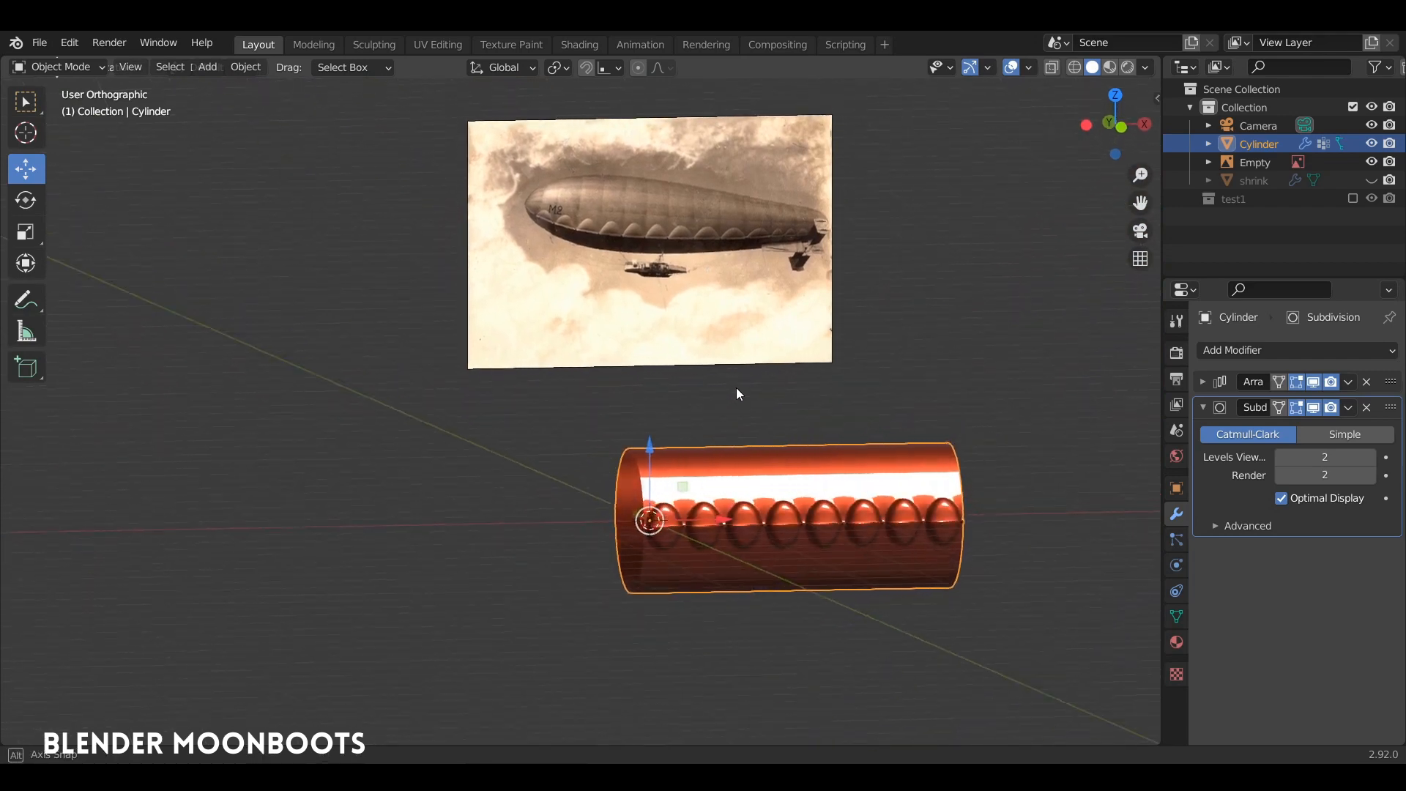
# Add a Lattice modifier to the hull and create a lattice object at the world origin.
pyautogui.scroll(3, 785, 391)
pyautogui.keyDown('shift'); pyautogui.moveTo(885, 448); pyautogui.dragTo(814, 394, button='middle'); pyautogui.keyUp('shift')
pyautogui.click(1242, 350)
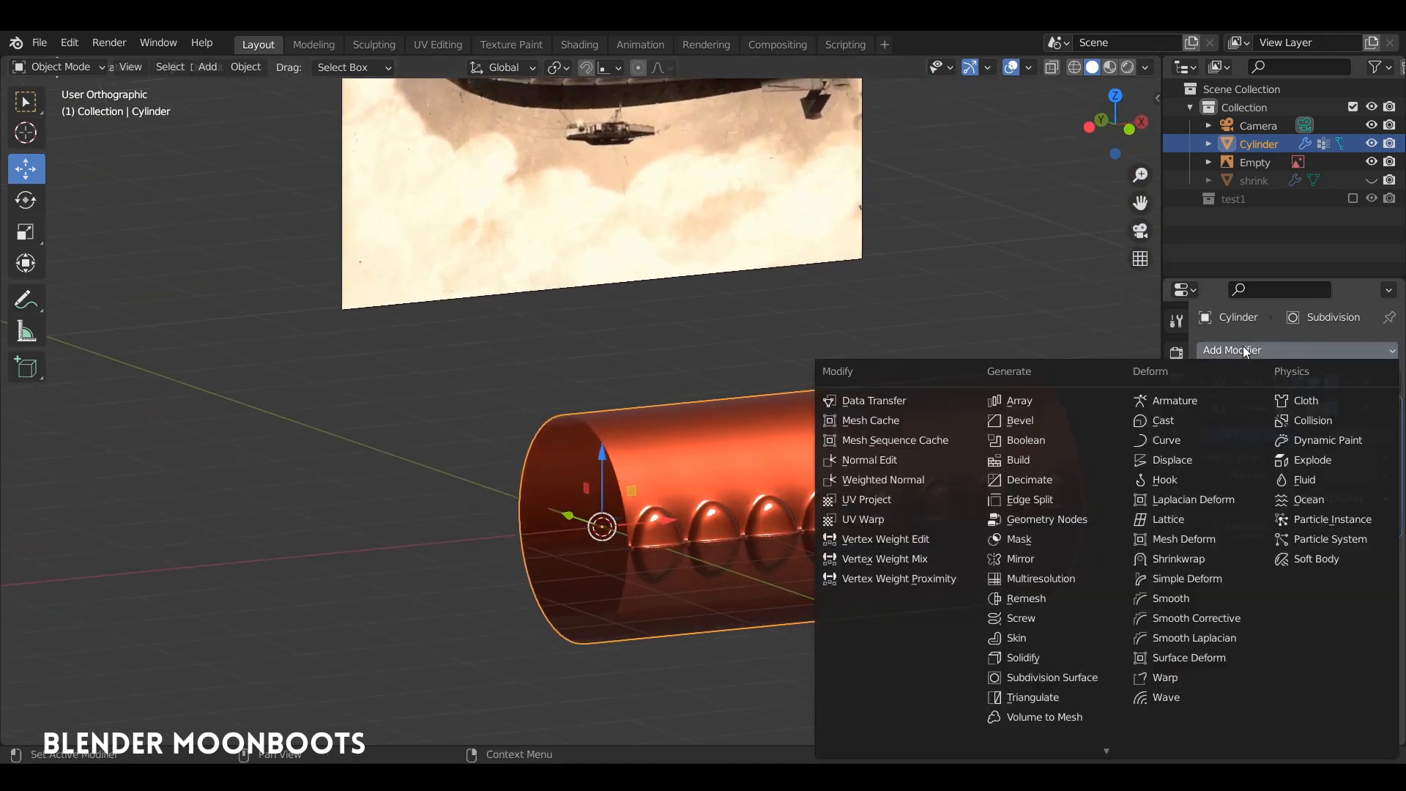
pyautogui.click(1128, 517)
pyautogui.moveTo(1019, 483); pyautogui.dragTo(657, 459, button='middle')
pyautogui.hotkey('shift', 'a')
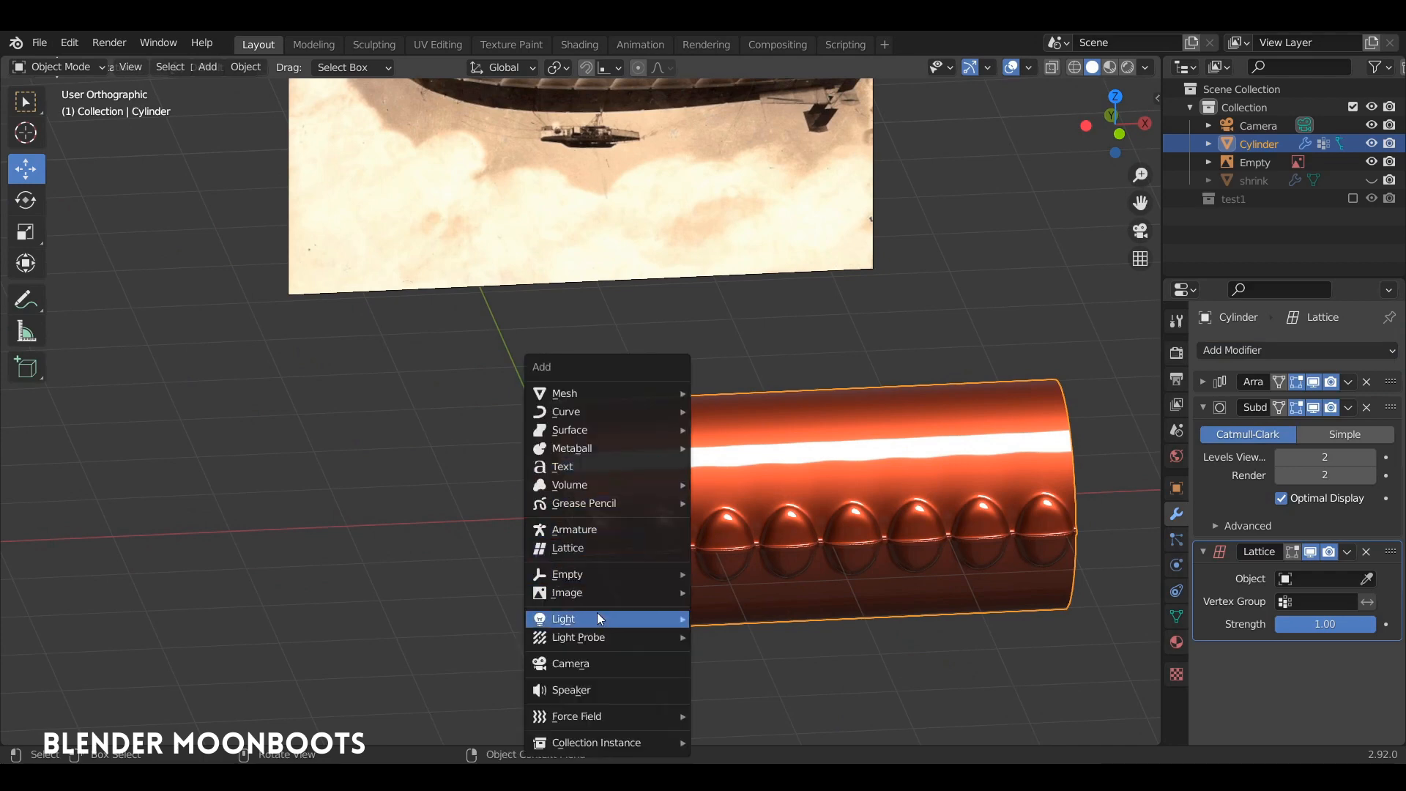
pyautogui.click(605, 547)
# In front view, scale the lattice uniformly by 2.235 and move it 1.9226 m along X to the hull's middle.
pyautogui.press('KP_1')
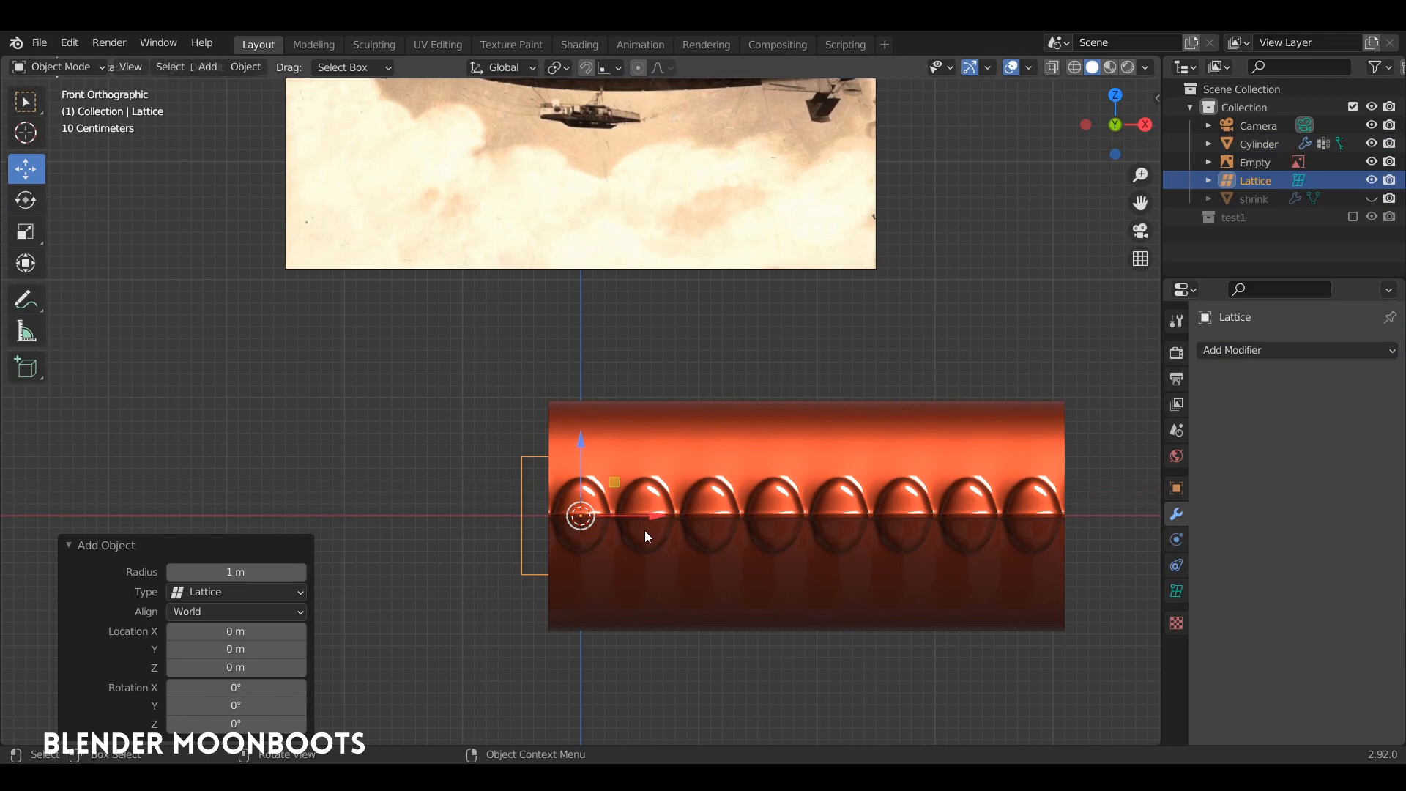
pyautogui.press('s')
pyautogui.click(723, 562)
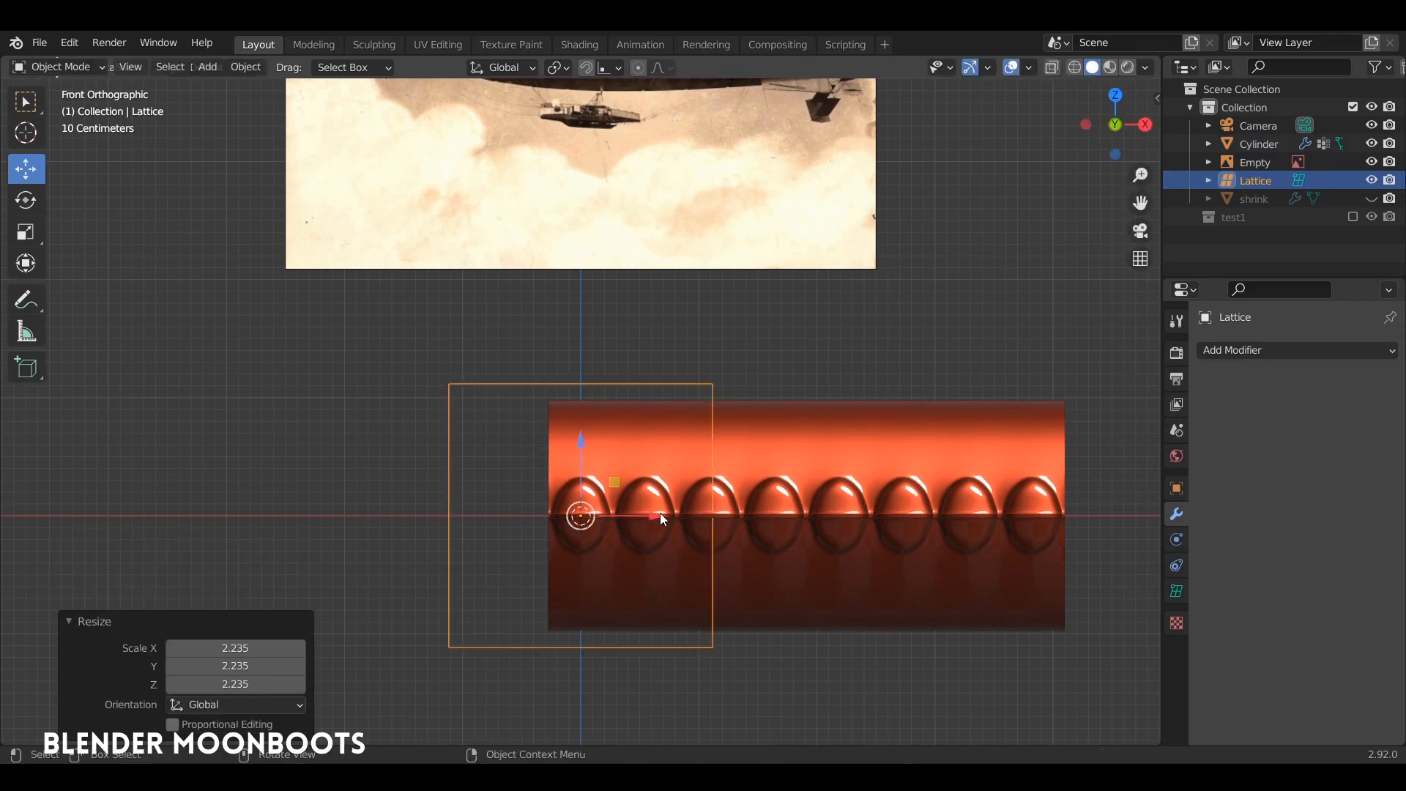
pyautogui.moveTo(660, 512); pyautogui.dragTo(890, 515)
# Stretch the lattice by 2.076 along X so it encloses the hull's full length.
pyautogui.press('s')
pyautogui.press('x')
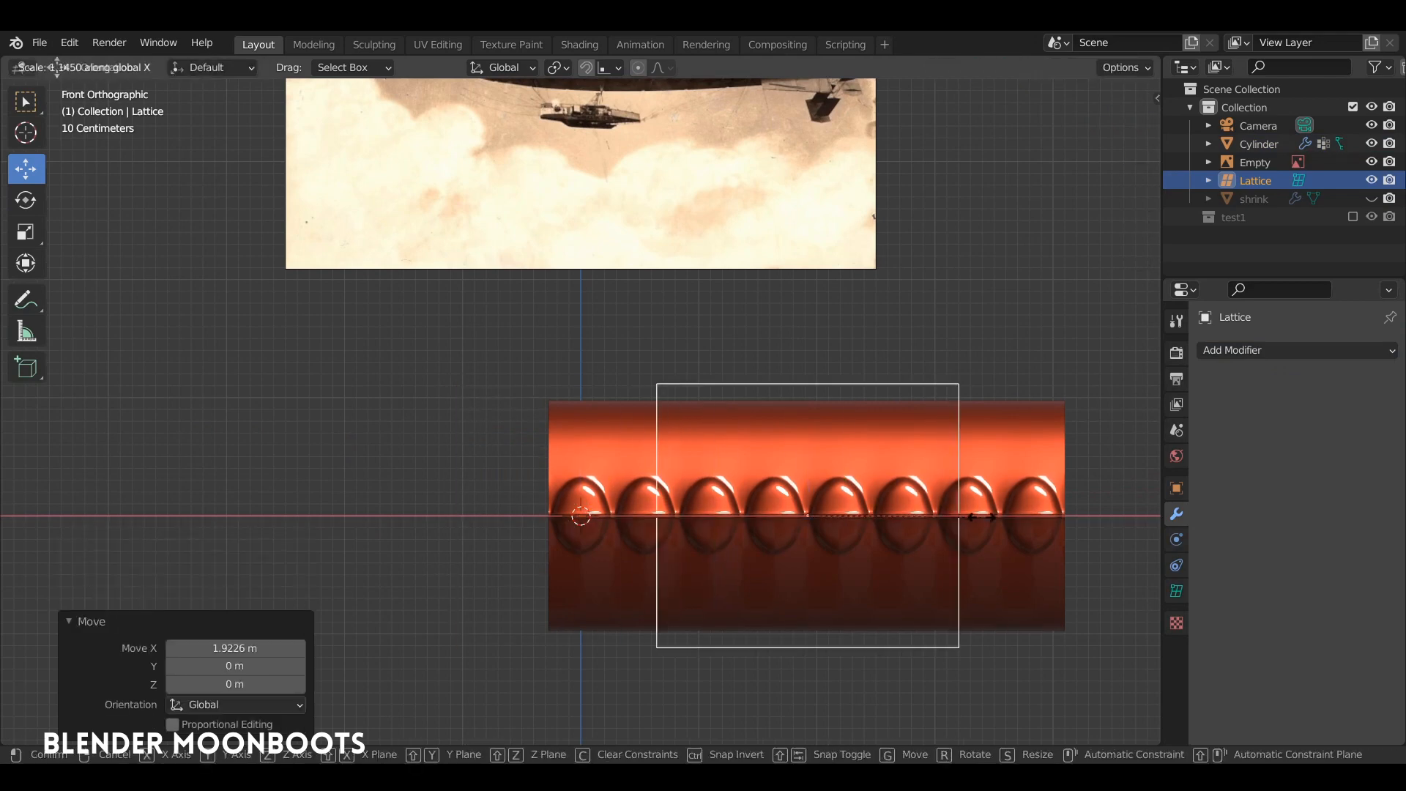
pyautogui.click(1124, 530)
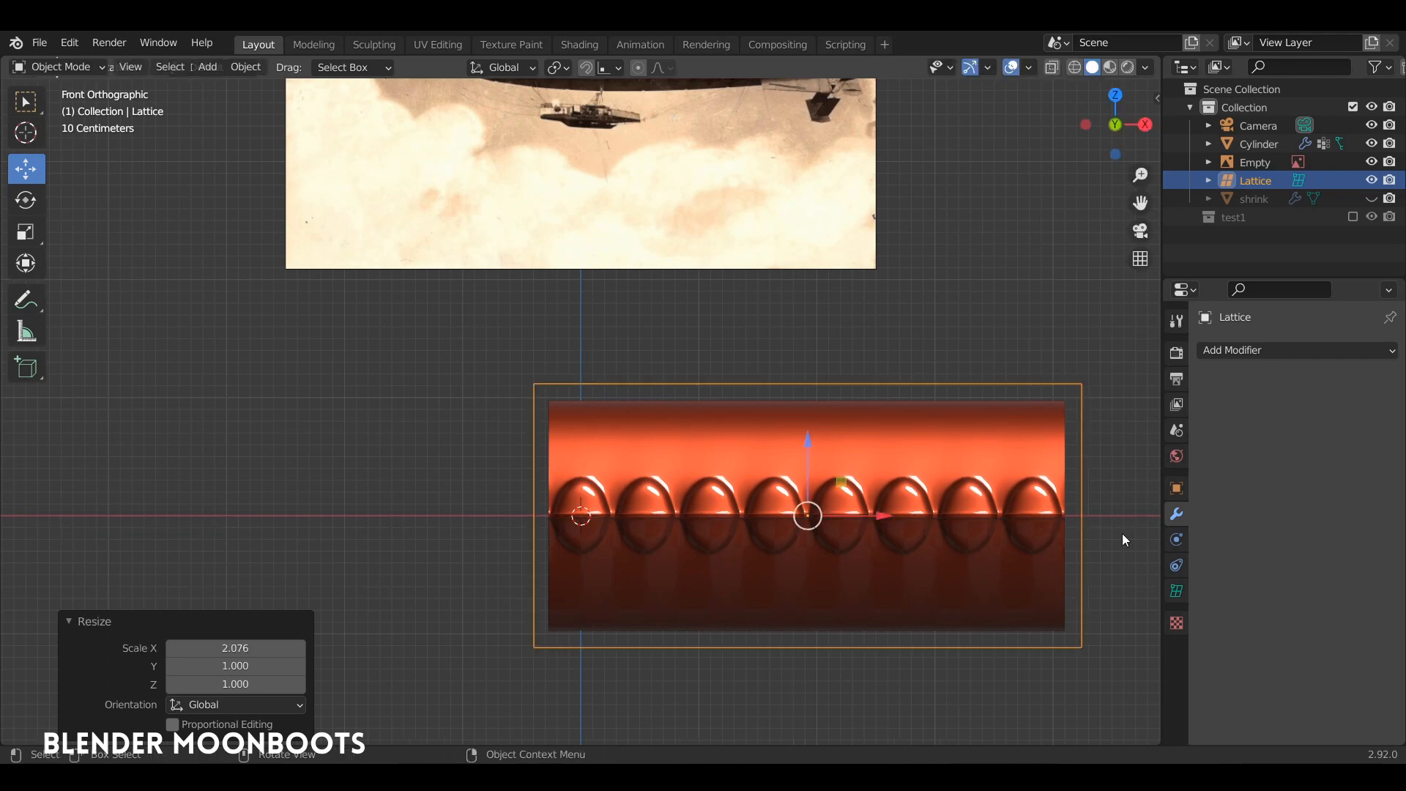
# Set the lattice's resolution to 5 along U, keeping V and W at 2.
pyautogui.moveTo(1122, 533); pyautogui.dragTo(806, 549, button='middle')
pyautogui.click(1176, 592)
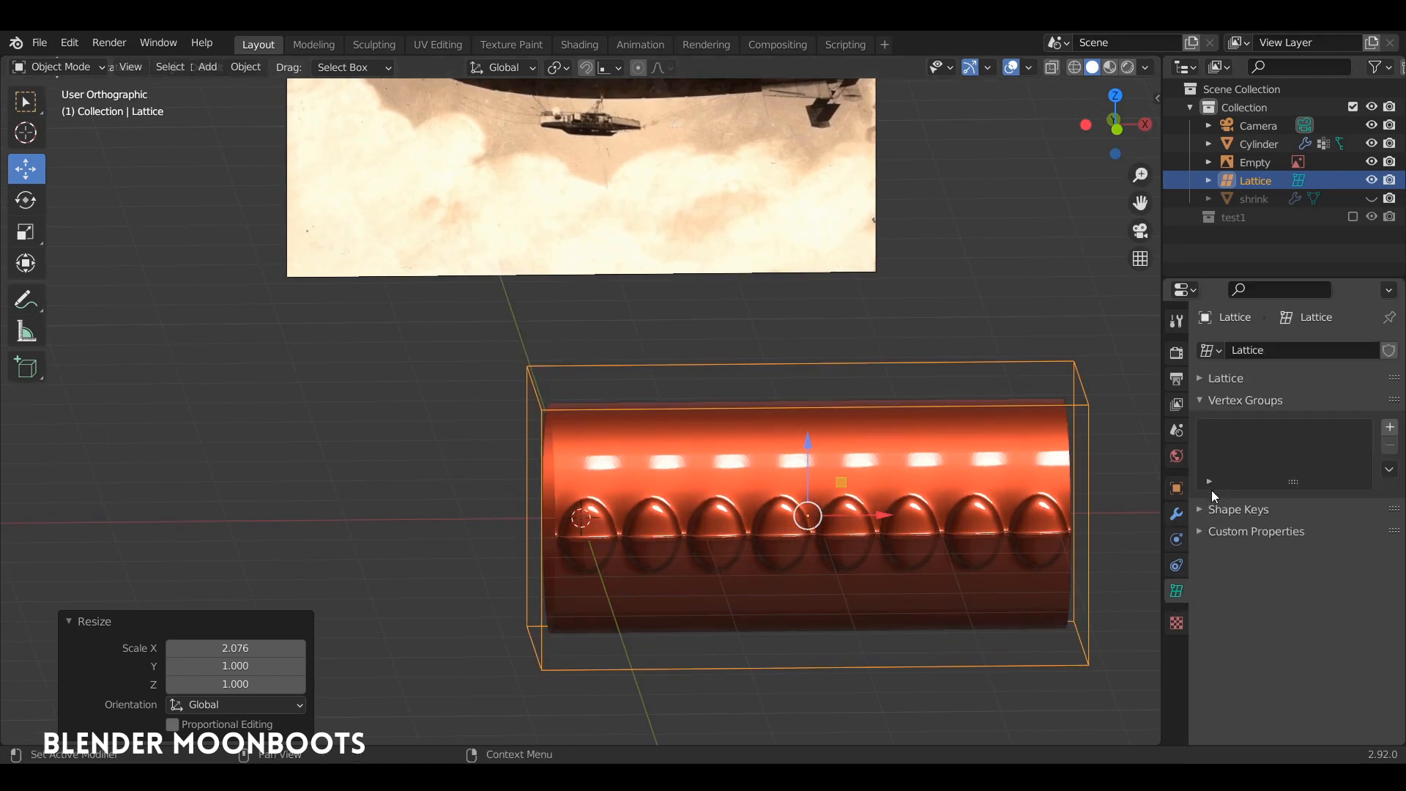
pyautogui.click(1201, 379)
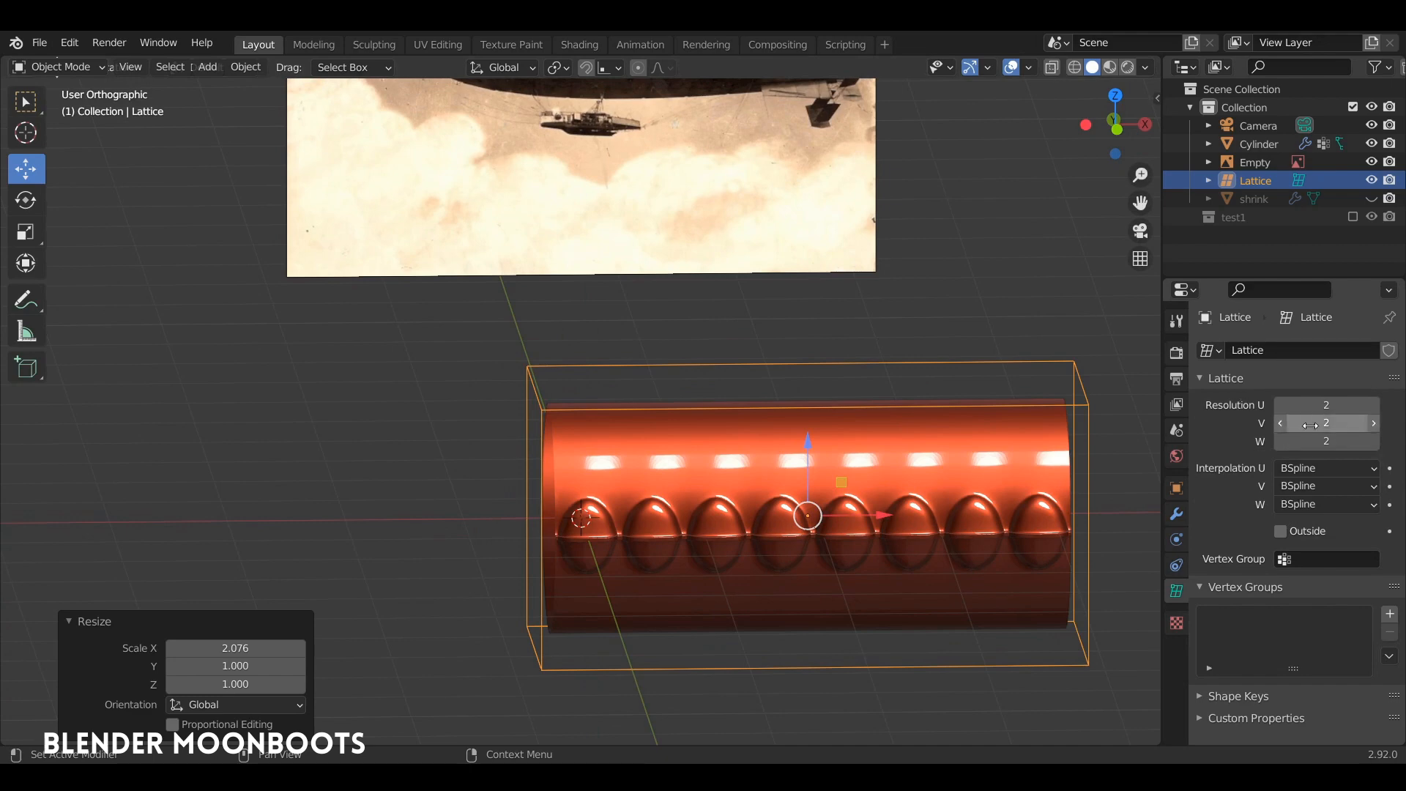
pyautogui.click(1373, 425)
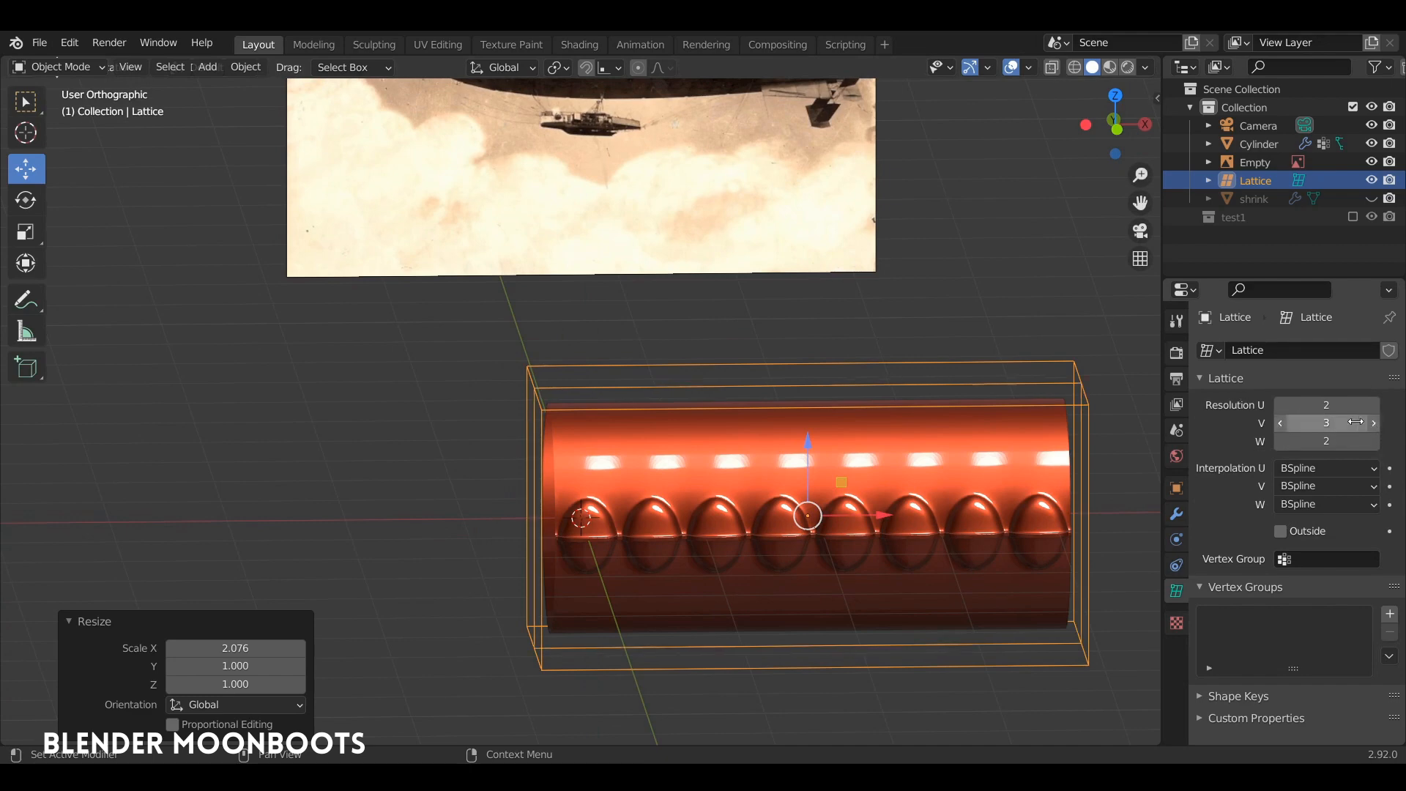
pyautogui.click(1278, 425)
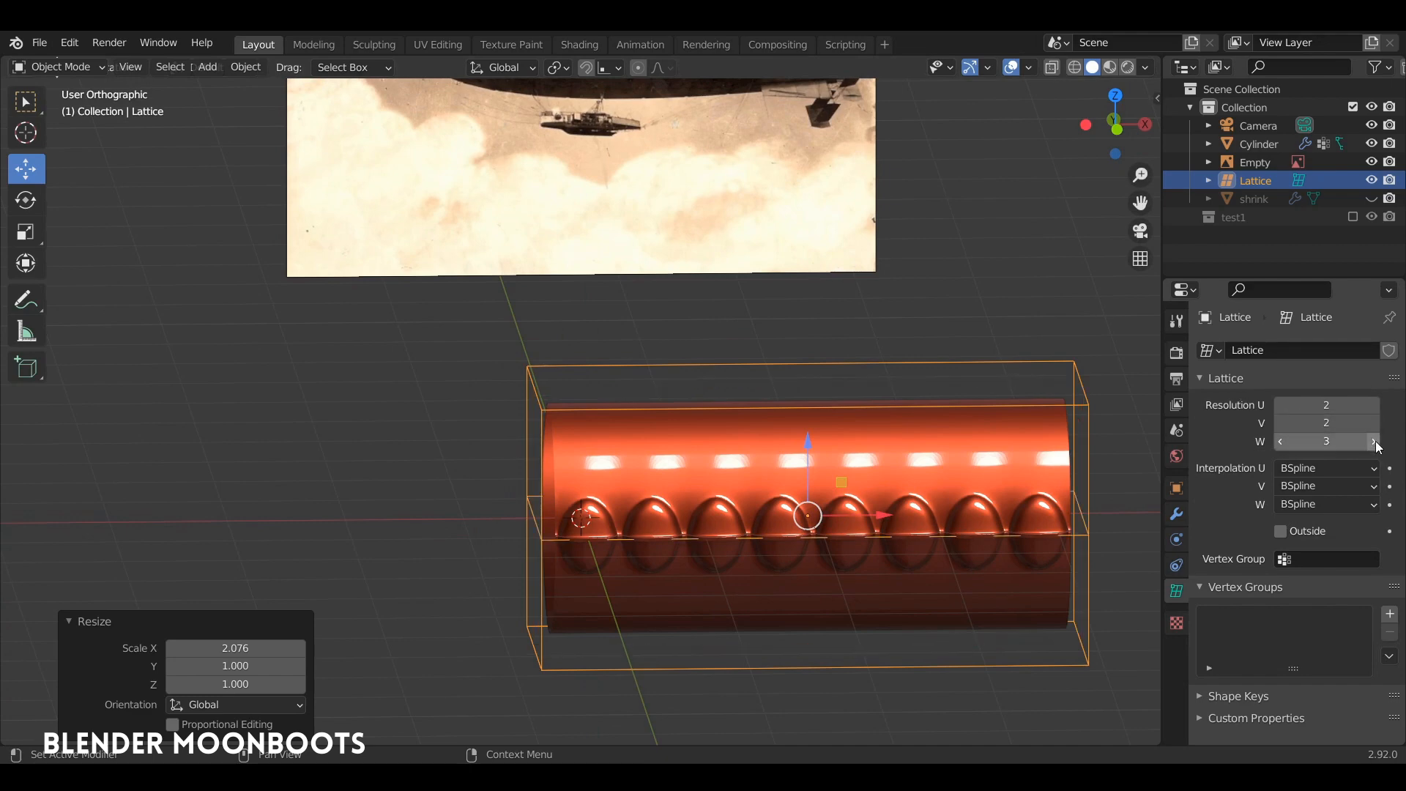
pyautogui.click(1278, 442)
pyautogui.click(1373, 405)
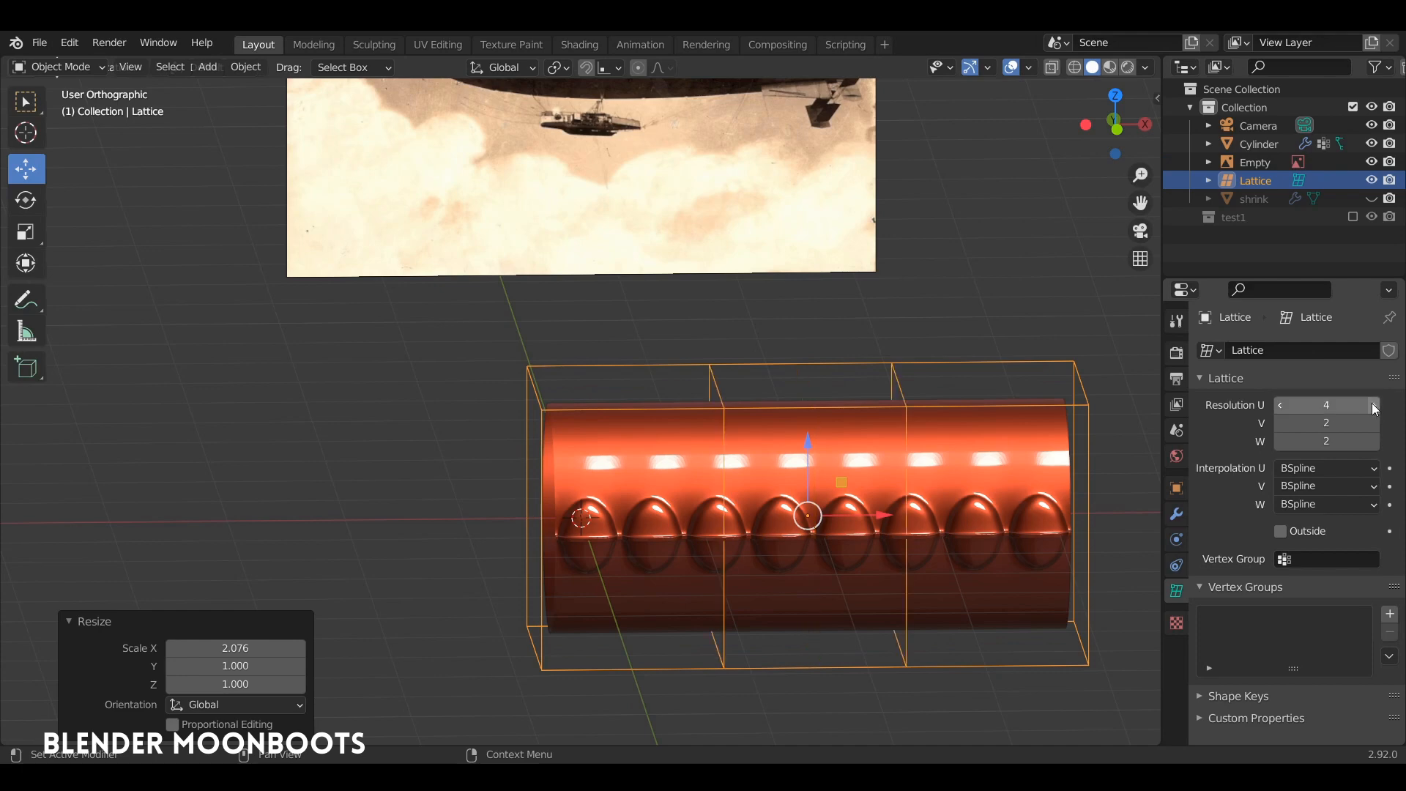
pyautogui.click(1374, 406)
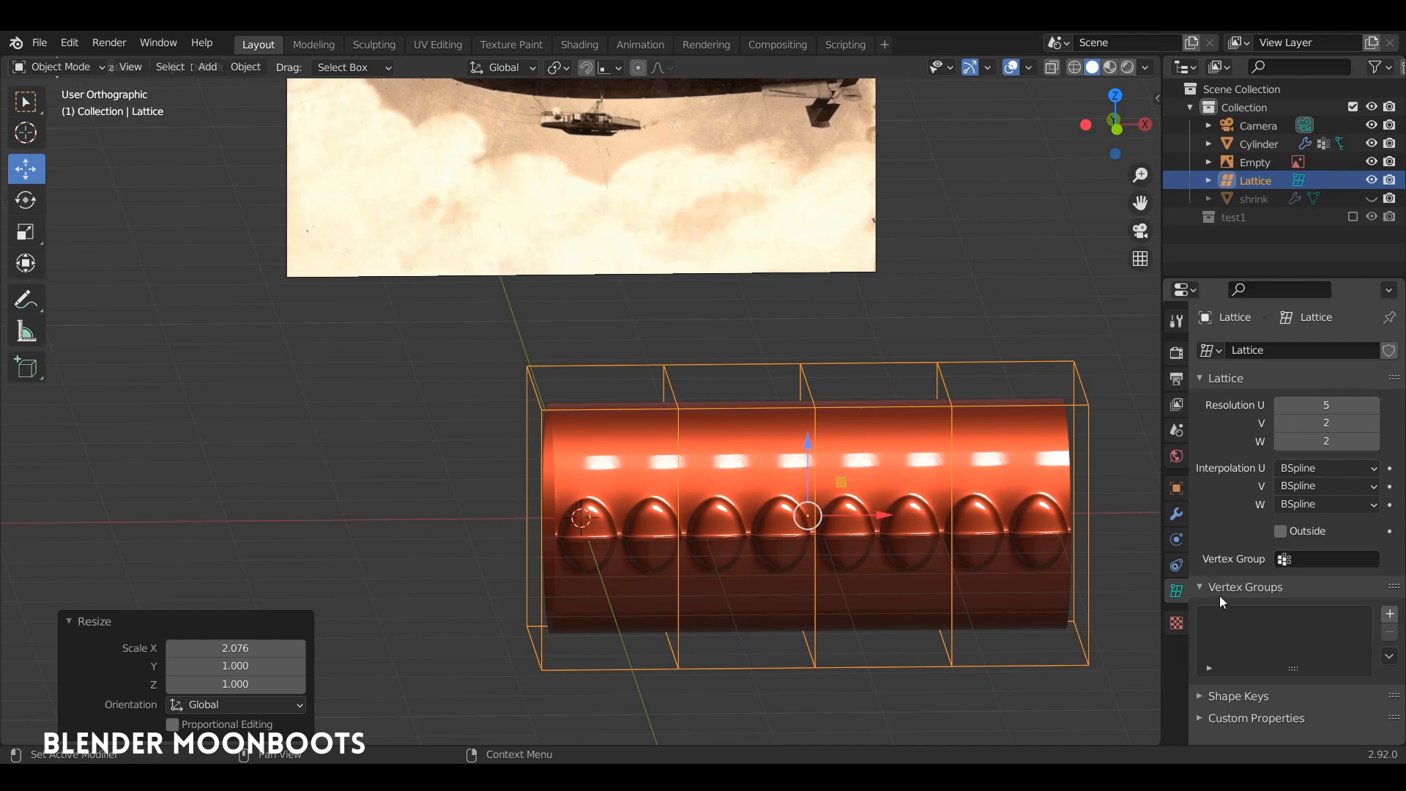
# Add the Basis and Key 1 shape keys to the lattice.
pyautogui.click(1202, 584)
pyautogui.click(1202, 611)
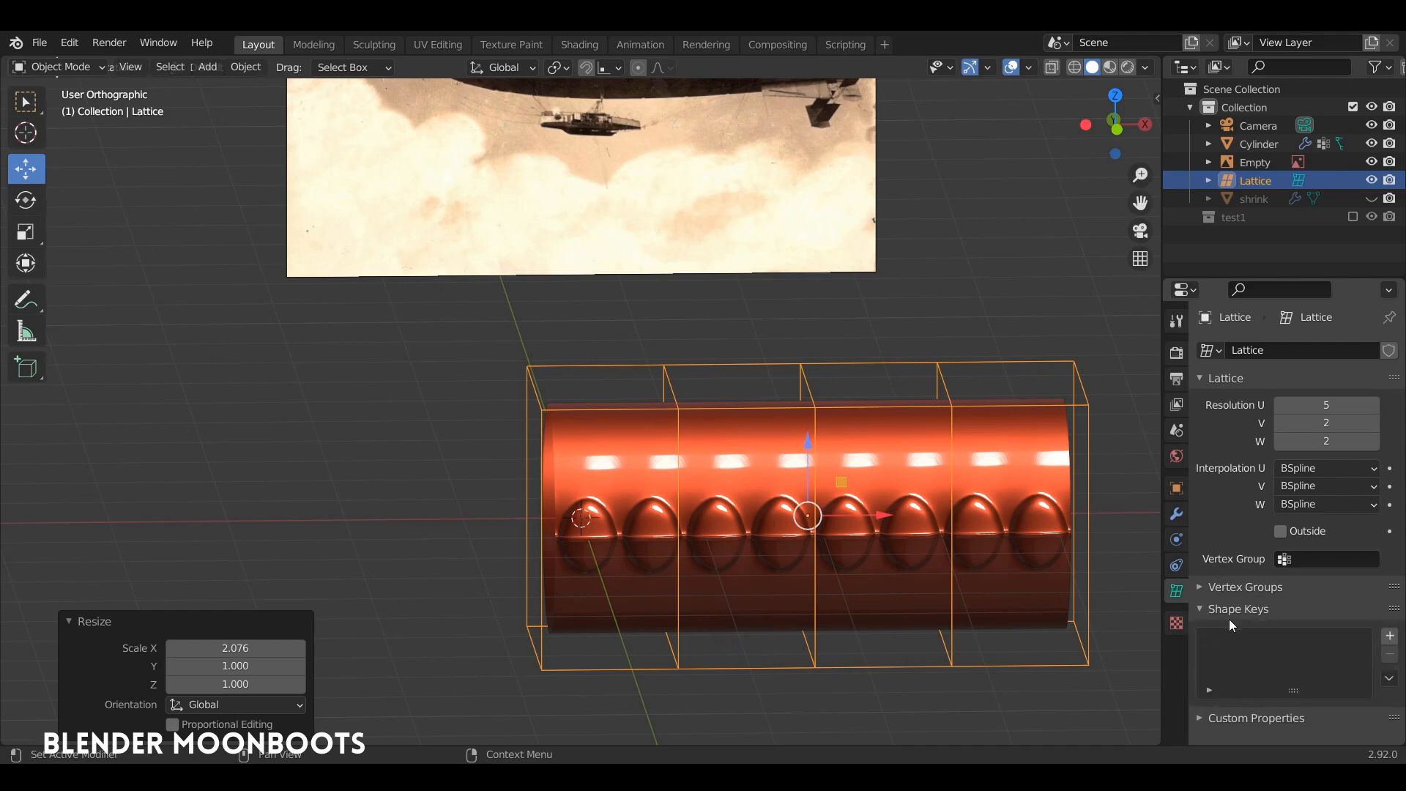
pyautogui.click(1390, 635)
pyautogui.click(1389, 635)
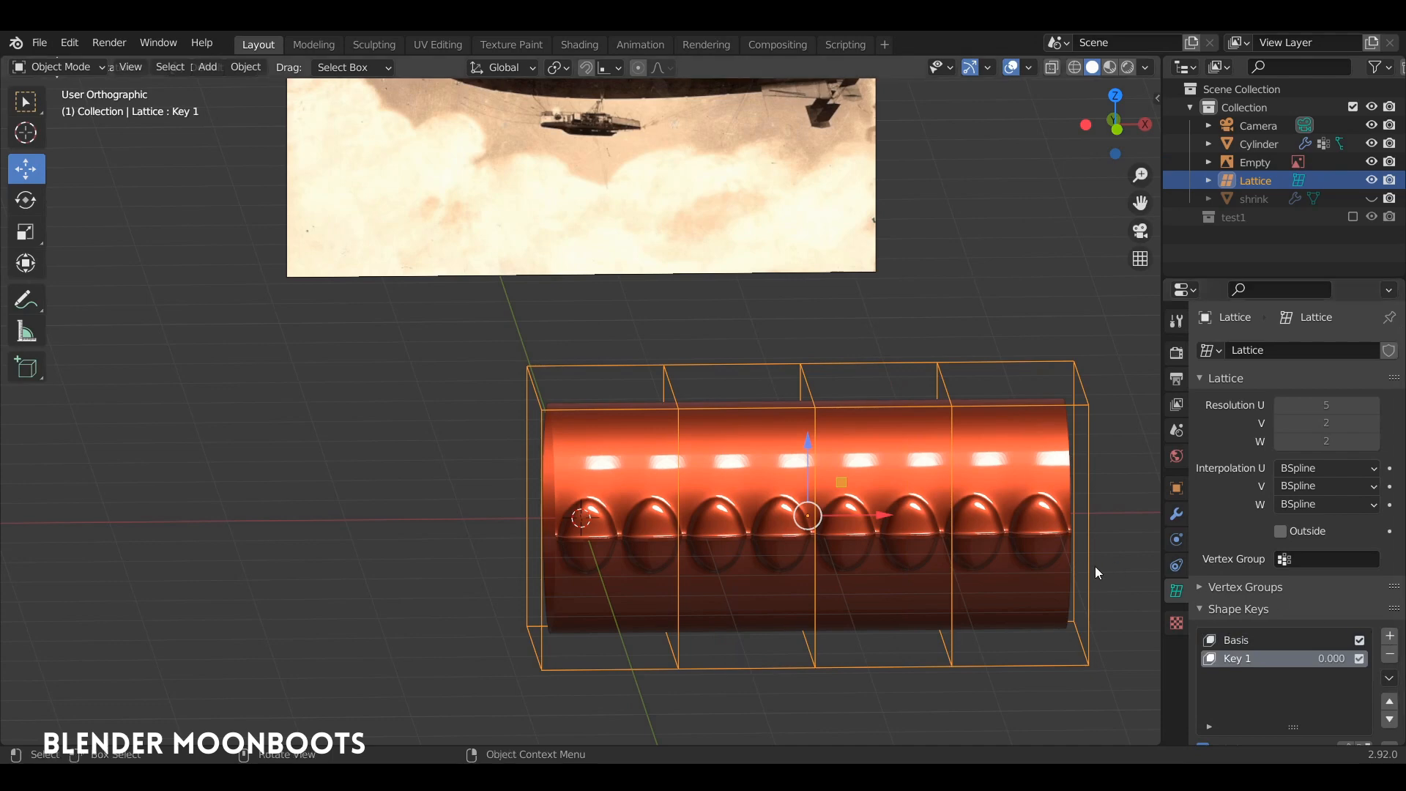
pyautogui.click(1222, 378)
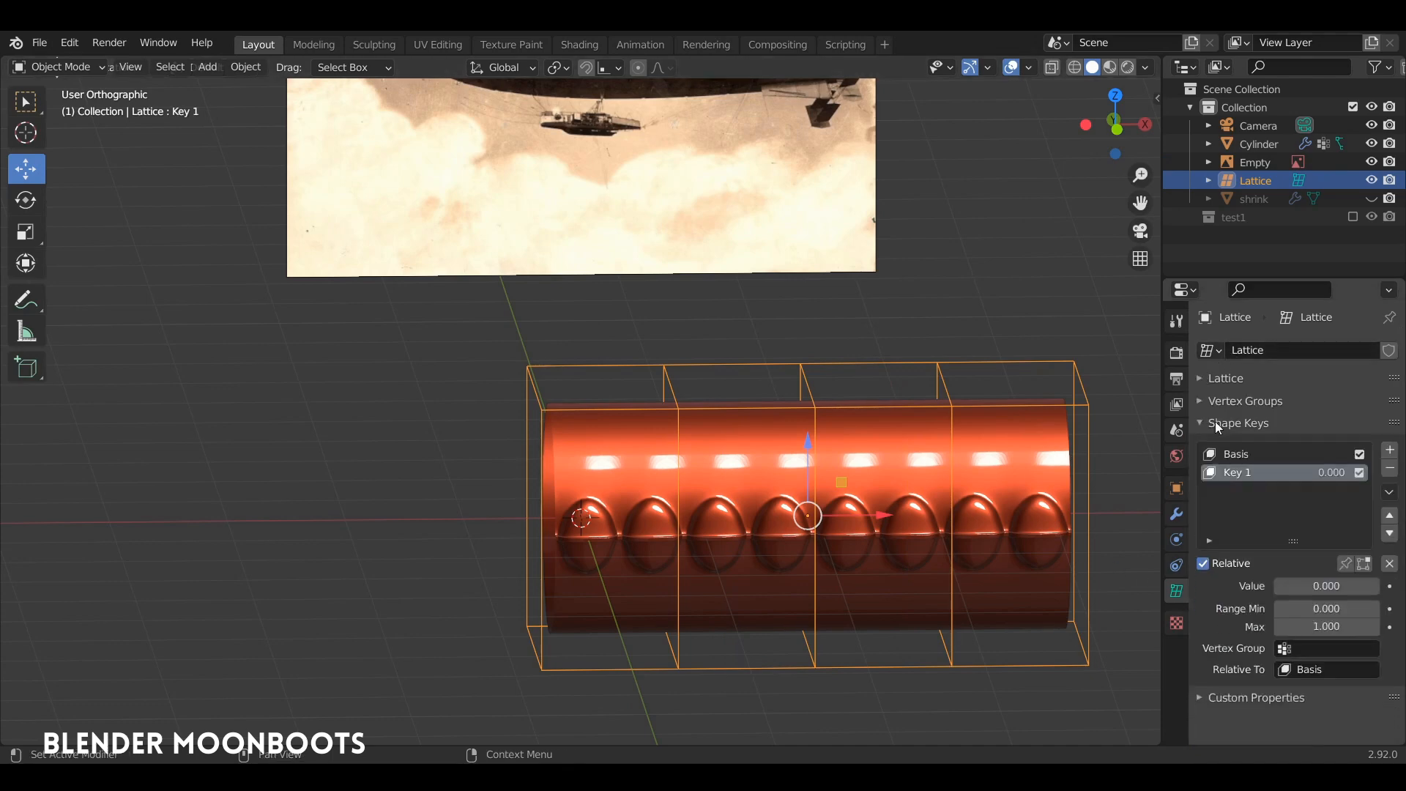
pyautogui.press('Tab')
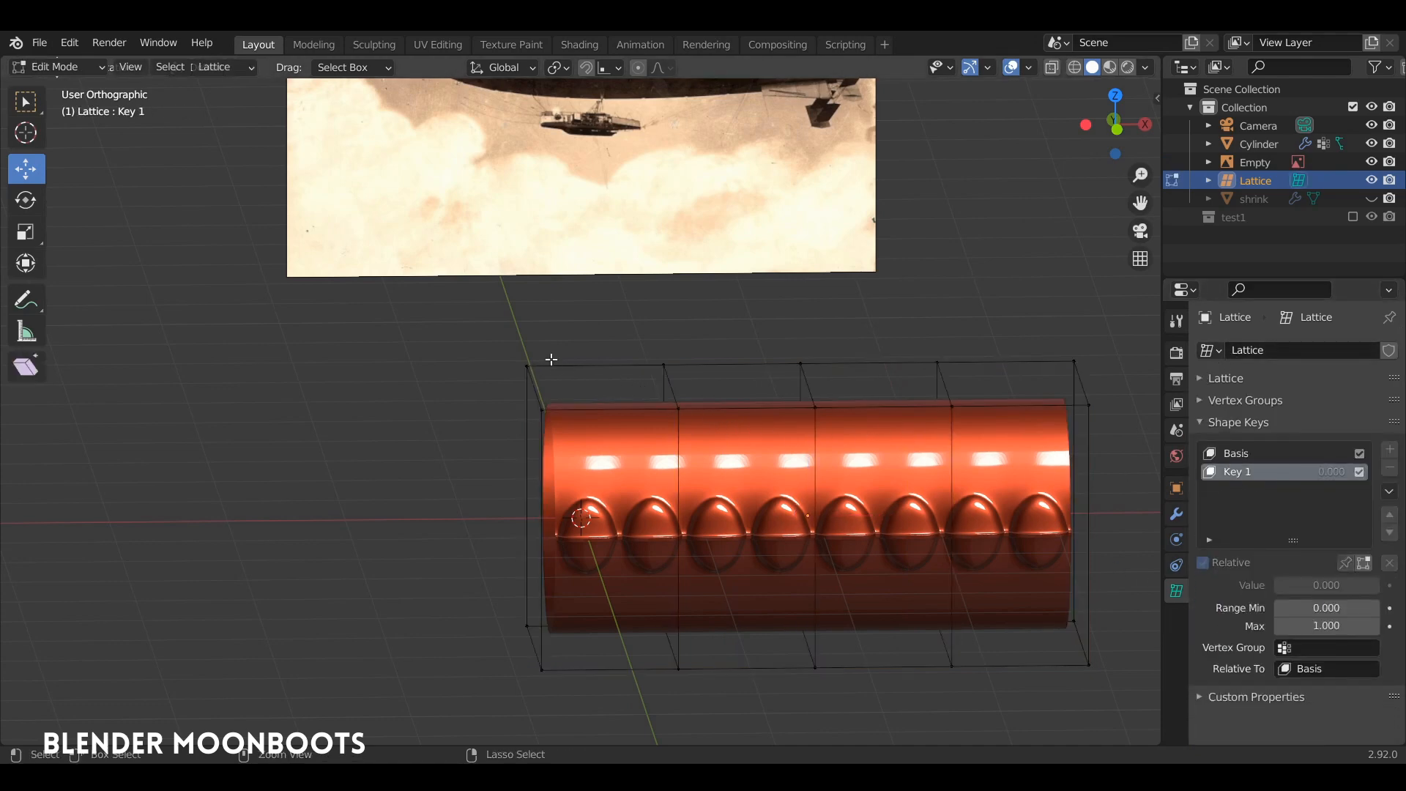
pyautogui.moveTo(508, 319)
pyautogui.keyDown('ctrl'); pyautogui.mouseDown(button='right')
pyautogui.moveTo(496, 634)
pyautogui.moveTo(527, 696)
pyautogui.moveTo(529, 685)
pyautogui.mouseUp(button='right'); pyautogui.keyUp('ctrl')
pyautogui.press('Tab')
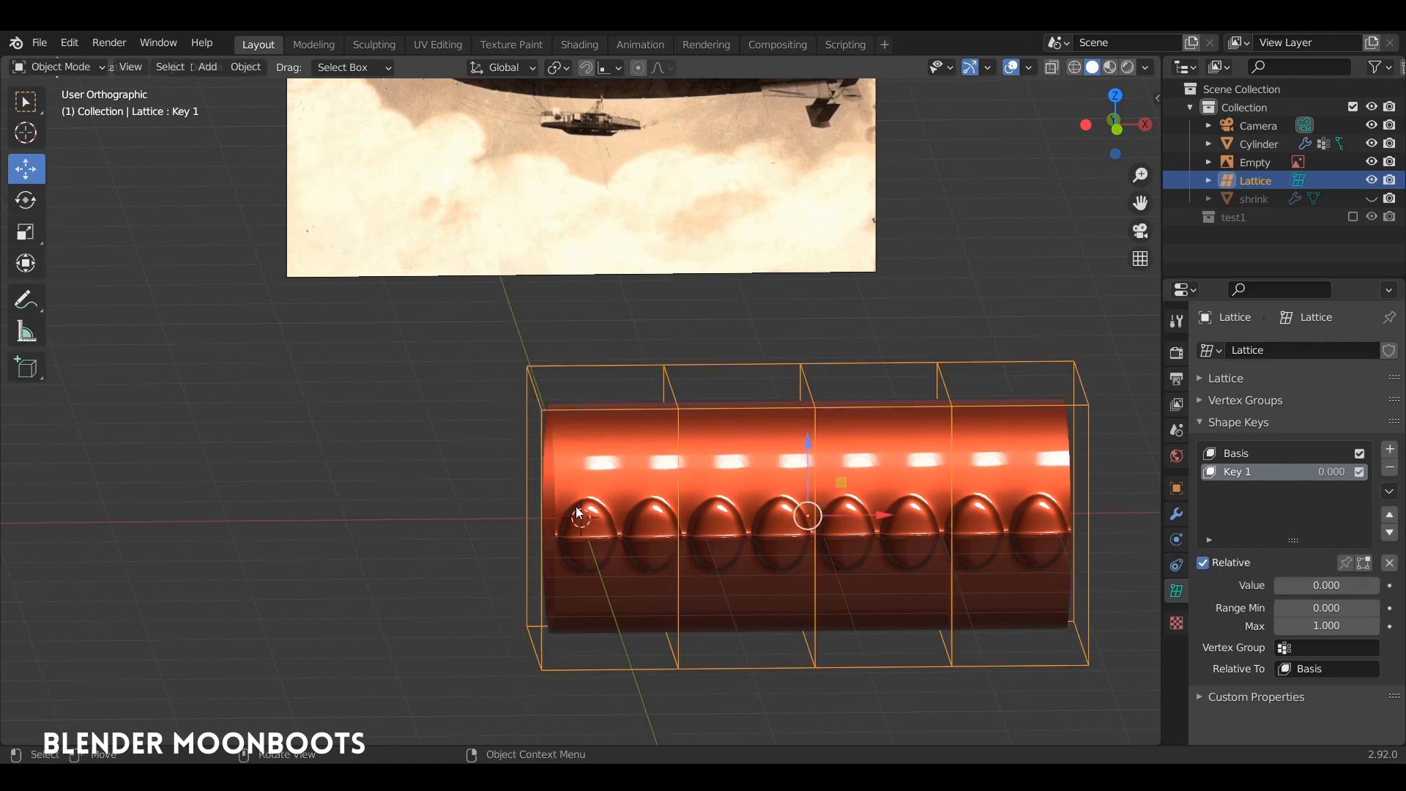
# Assign the Lattice object as the target of the hull's Lattice modifier.
pyautogui.click(614, 477)
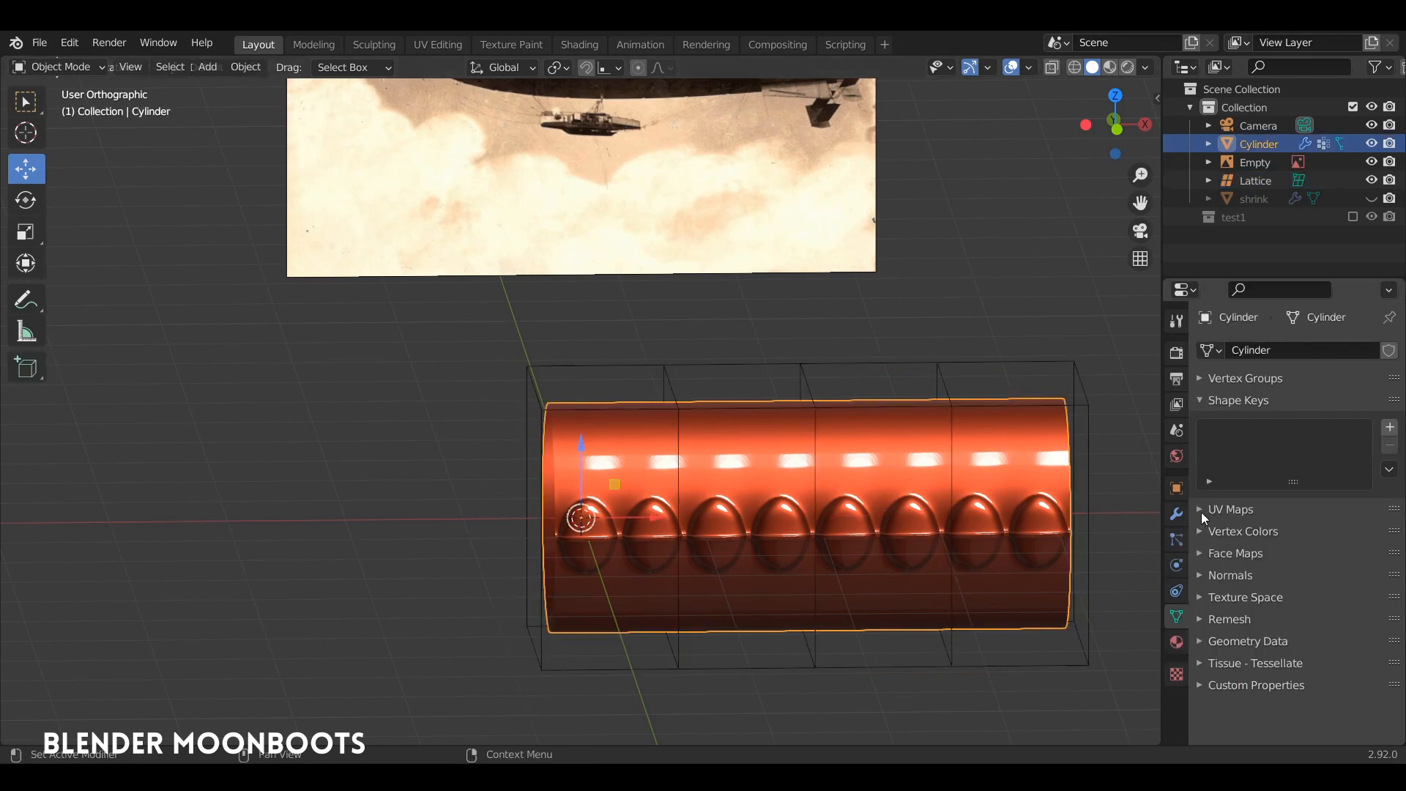
pyautogui.click(1177, 516)
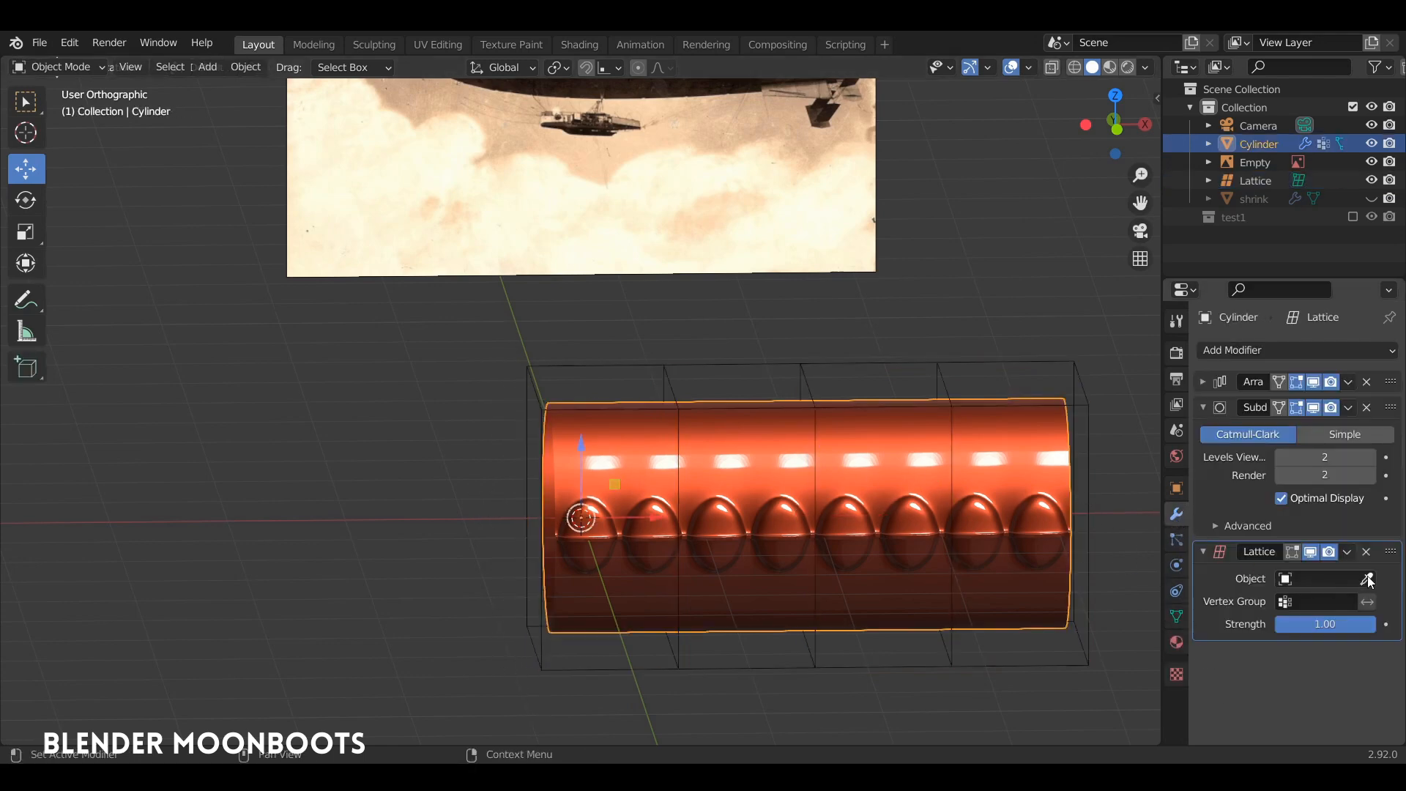
pyautogui.click(1089, 397)
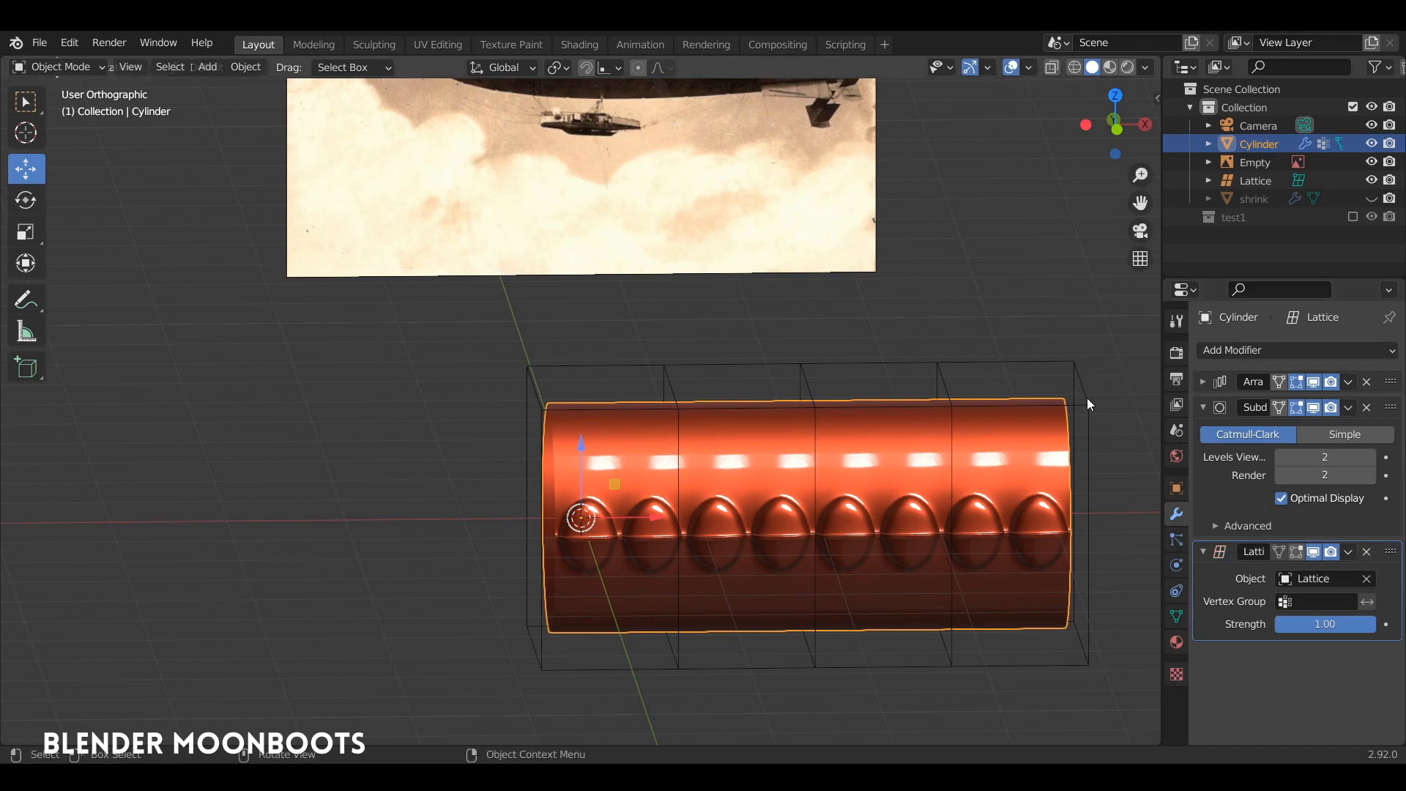
# With Key 1 active, edit the lattice and scale its nose-end points uniformly by 0.133.
pyautogui.click(1082, 421)
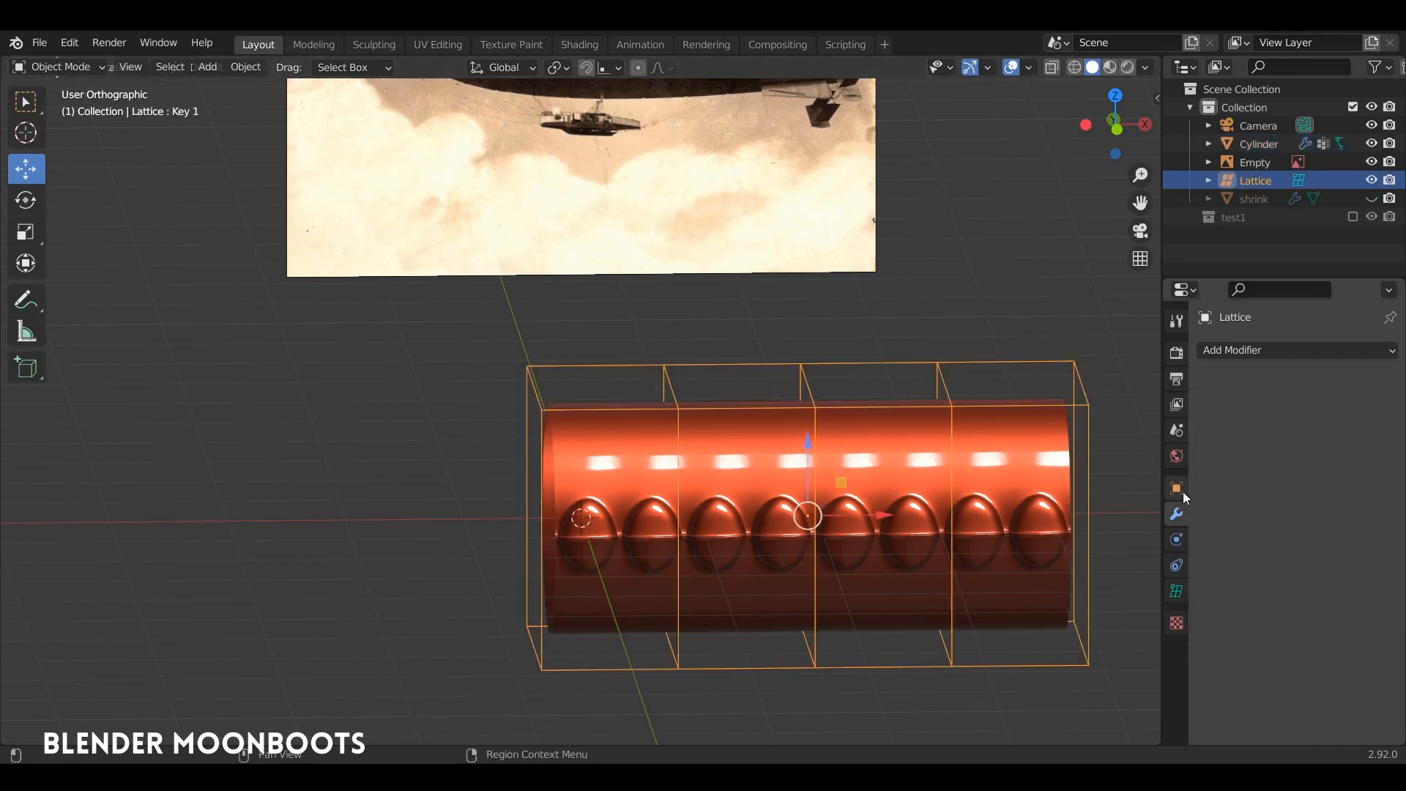
pyautogui.click(1177, 591)
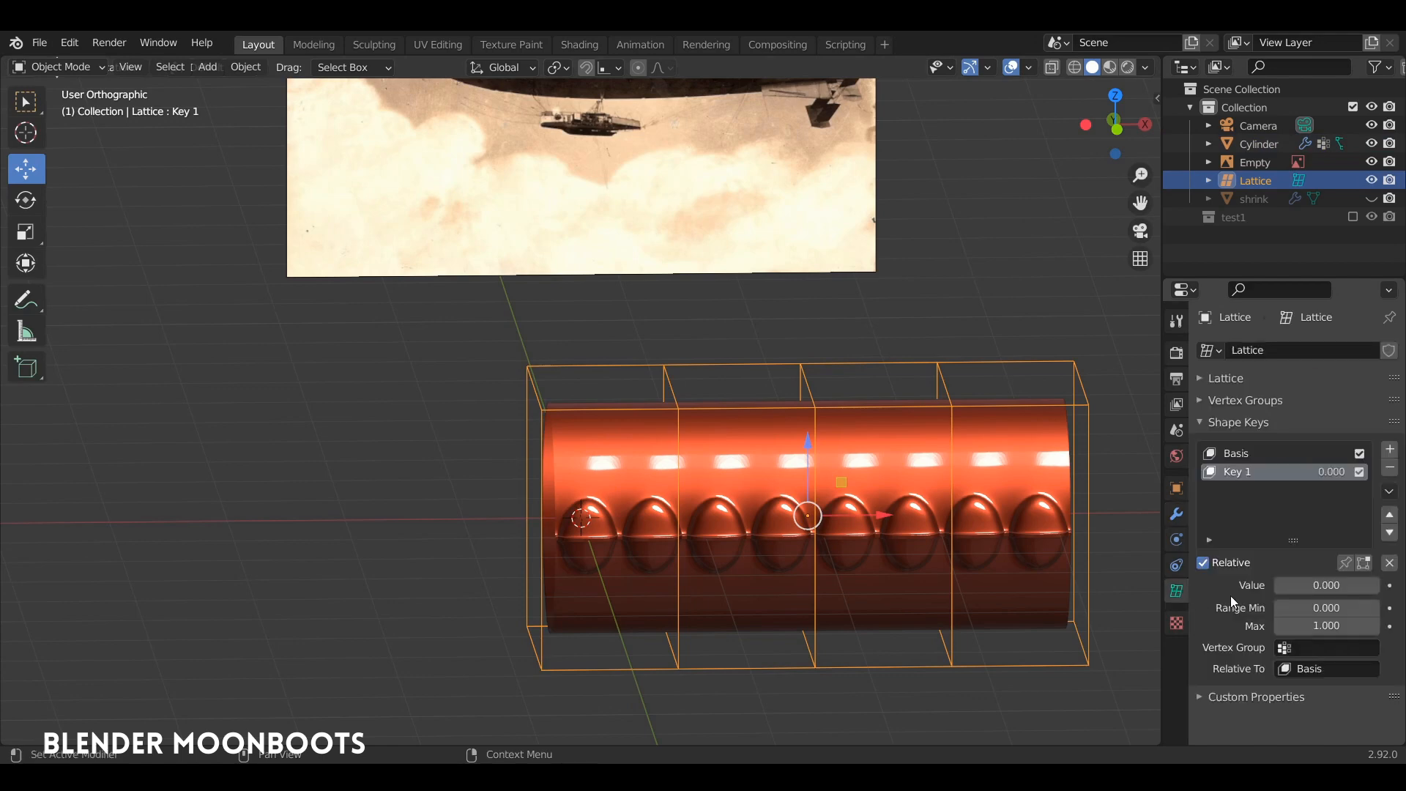
pyautogui.press('Tab')
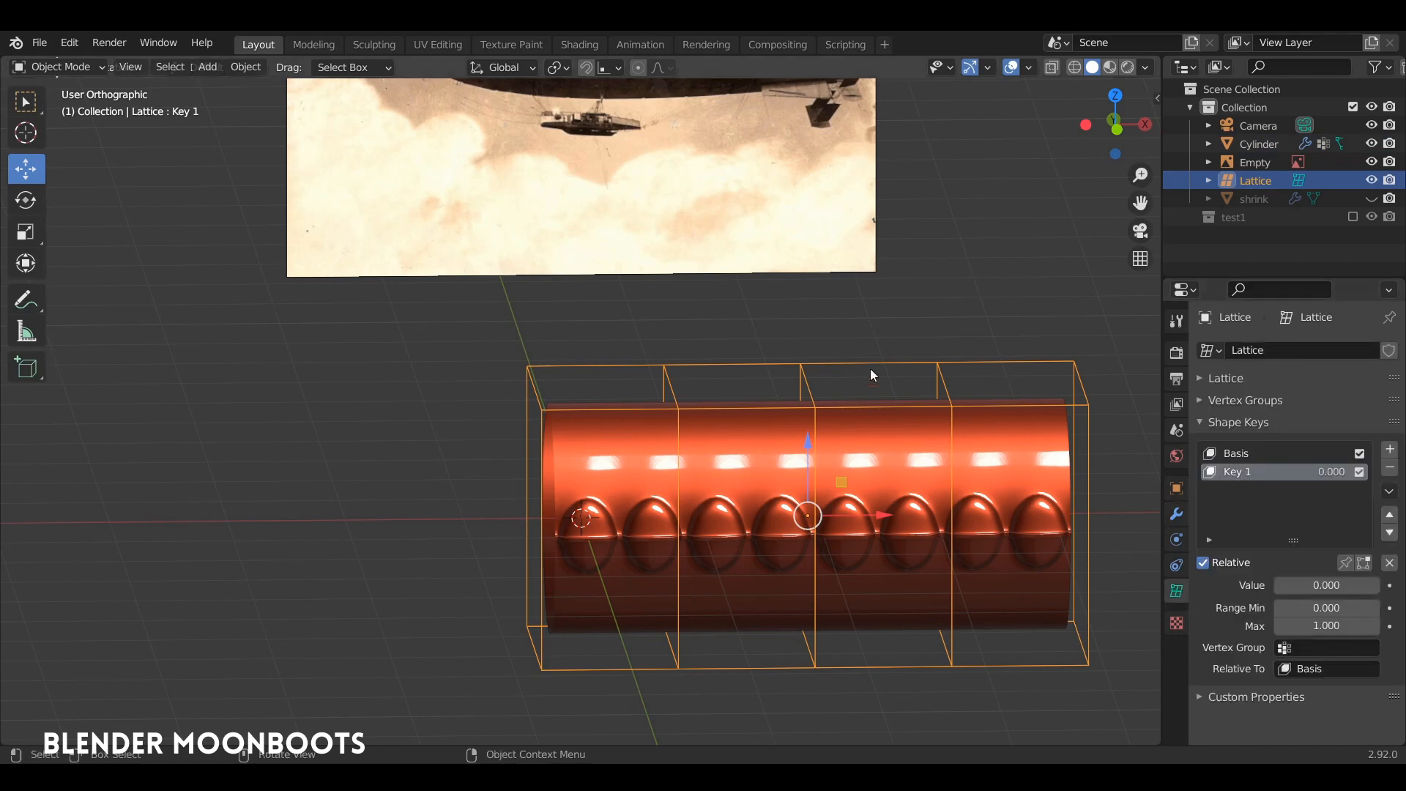
pyautogui.moveTo(530, 361)
pyautogui.keyDown('ctrl'); pyautogui.mouseDown(button='right')
pyautogui.moveTo(499, 559)
pyautogui.moveTo(572, 596)
pyautogui.moveTo(590, 345)
pyautogui.mouseUp(button='right'); pyautogui.keyUp('ctrl')
pyautogui.press('s')
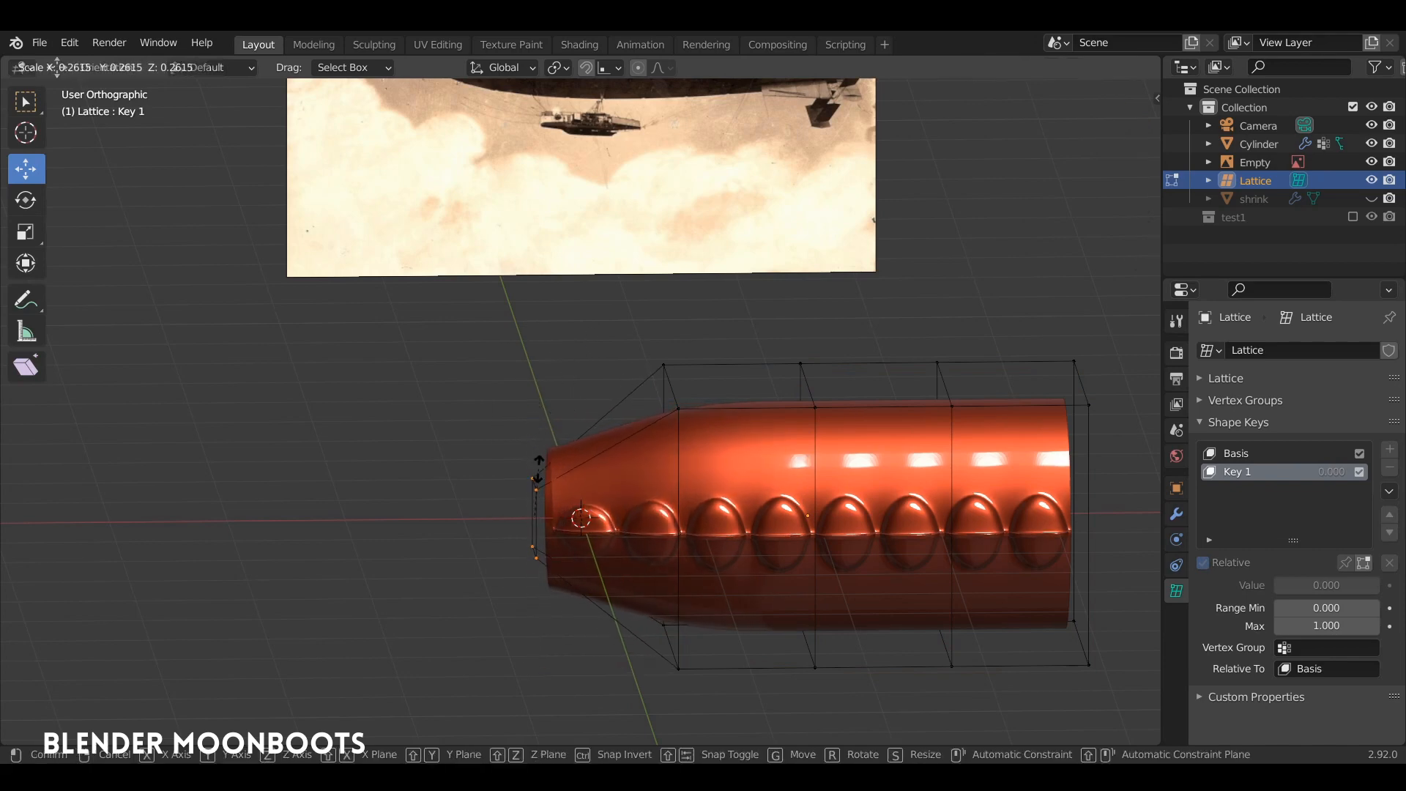
pyautogui.click(543, 487)
# Move the lattice's nose-end points outward along X by about 0.24 m.
pyautogui.moveTo(543, 487); pyautogui.dragTo(669, 487, button='middle')
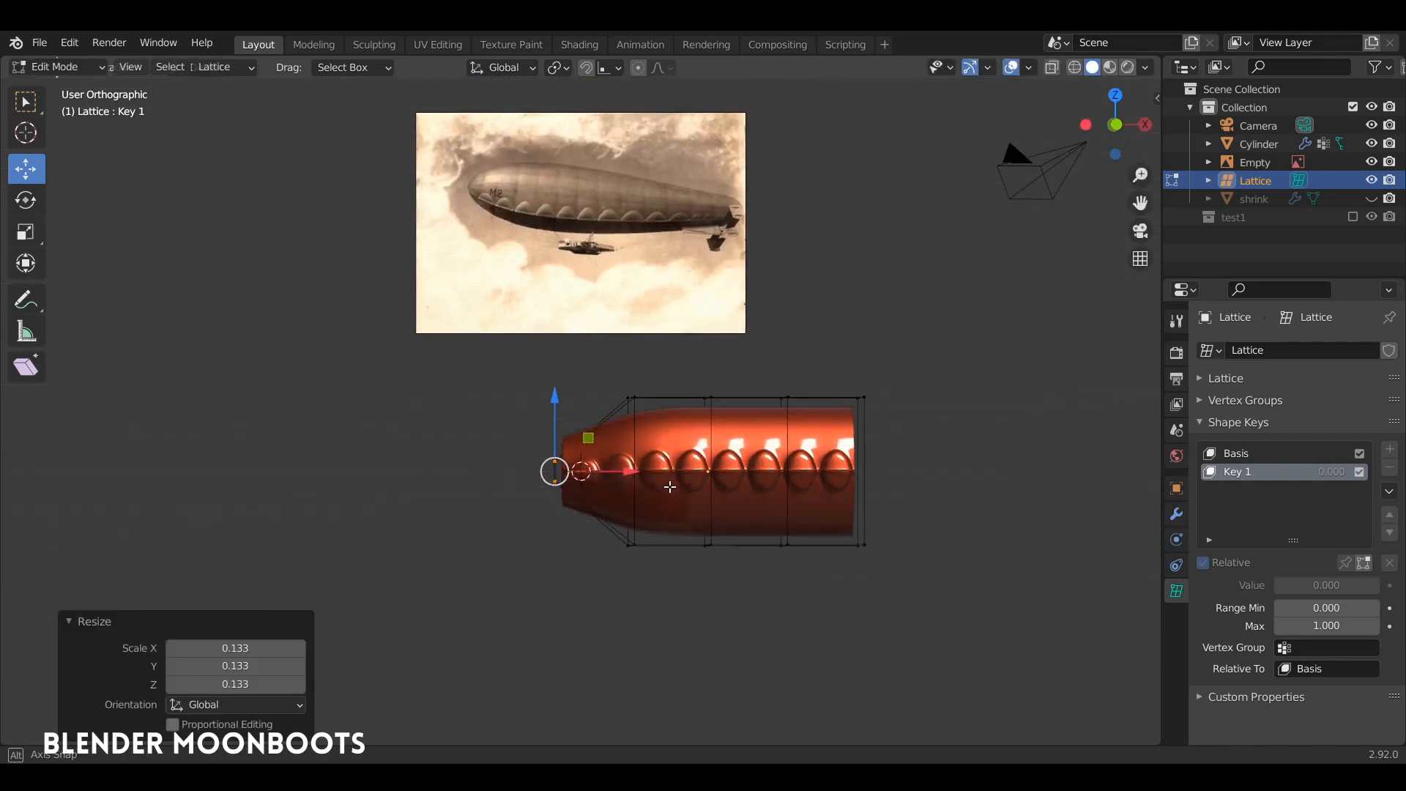
pyautogui.scroll(3, 664, 477)
pyautogui.press('g')
pyautogui.press('x')
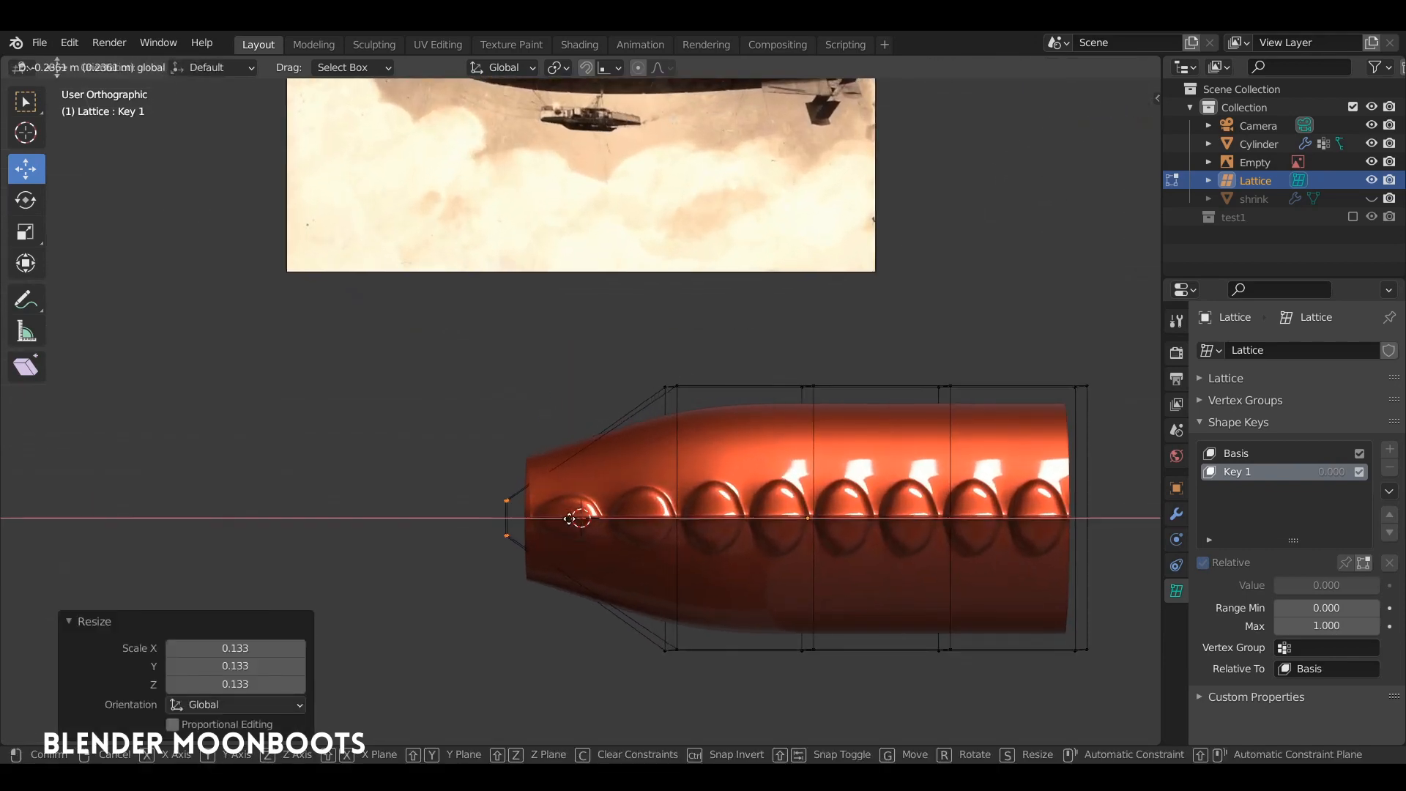
pyautogui.press('Return')
# Scale the lattice's tail-end points uniformly by 0.212 to taper the rear of the hull.
pyautogui.moveTo(557, 411); pyautogui.dragTo(838, 283, button='middle')
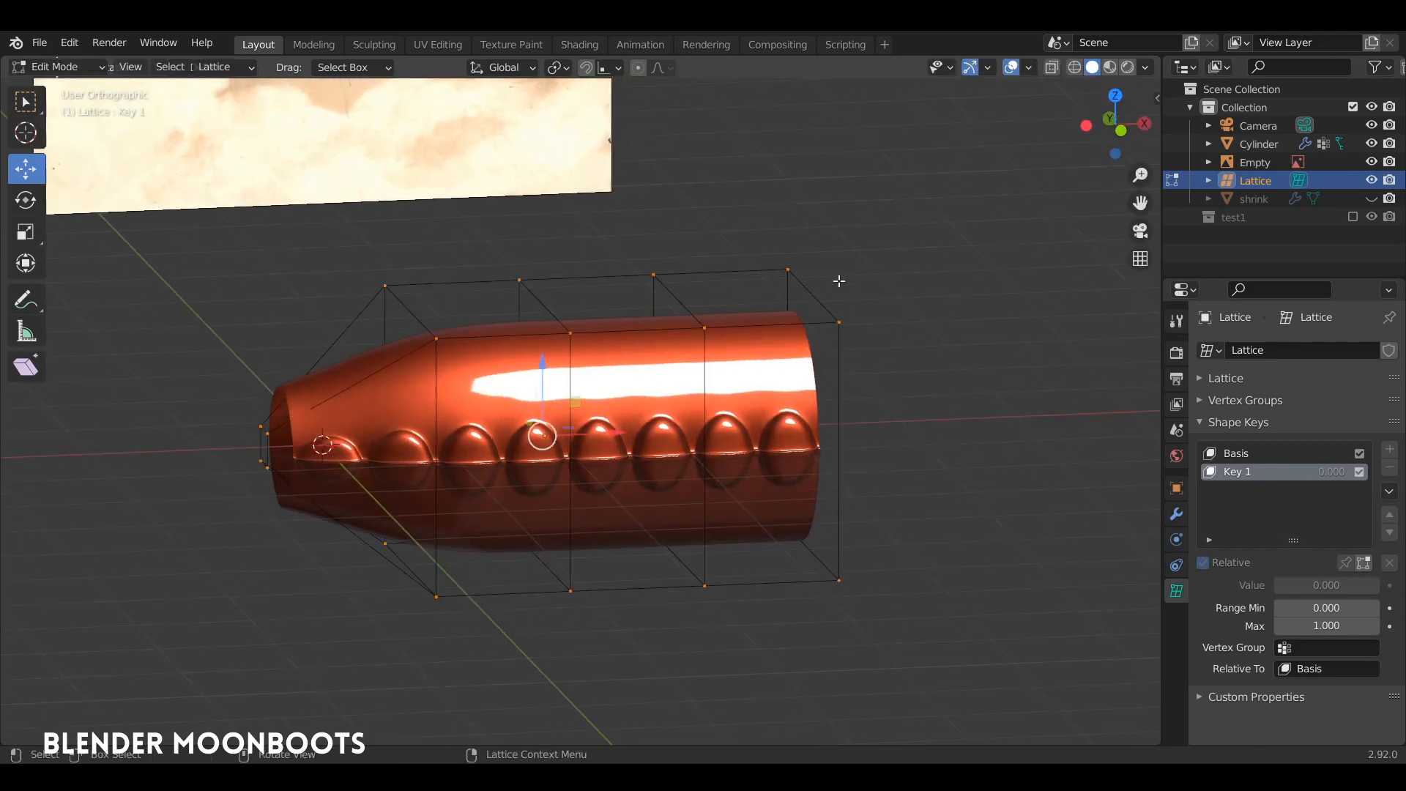
pyautogui.moveTo(745, 348)
pyautogui.keyDown('ctrl'); pyautogui.mouseDown(button='right')
pyautogui.moveTo(894, 605)
pyautogui.moveTo(864, 630)
pyautogui.mouseUp(button='right'); pyautogui.keyUp('ctrl')
pyautogui.moveTo(864, 630); pyautogui.dragTo(810, 420, button='middle')
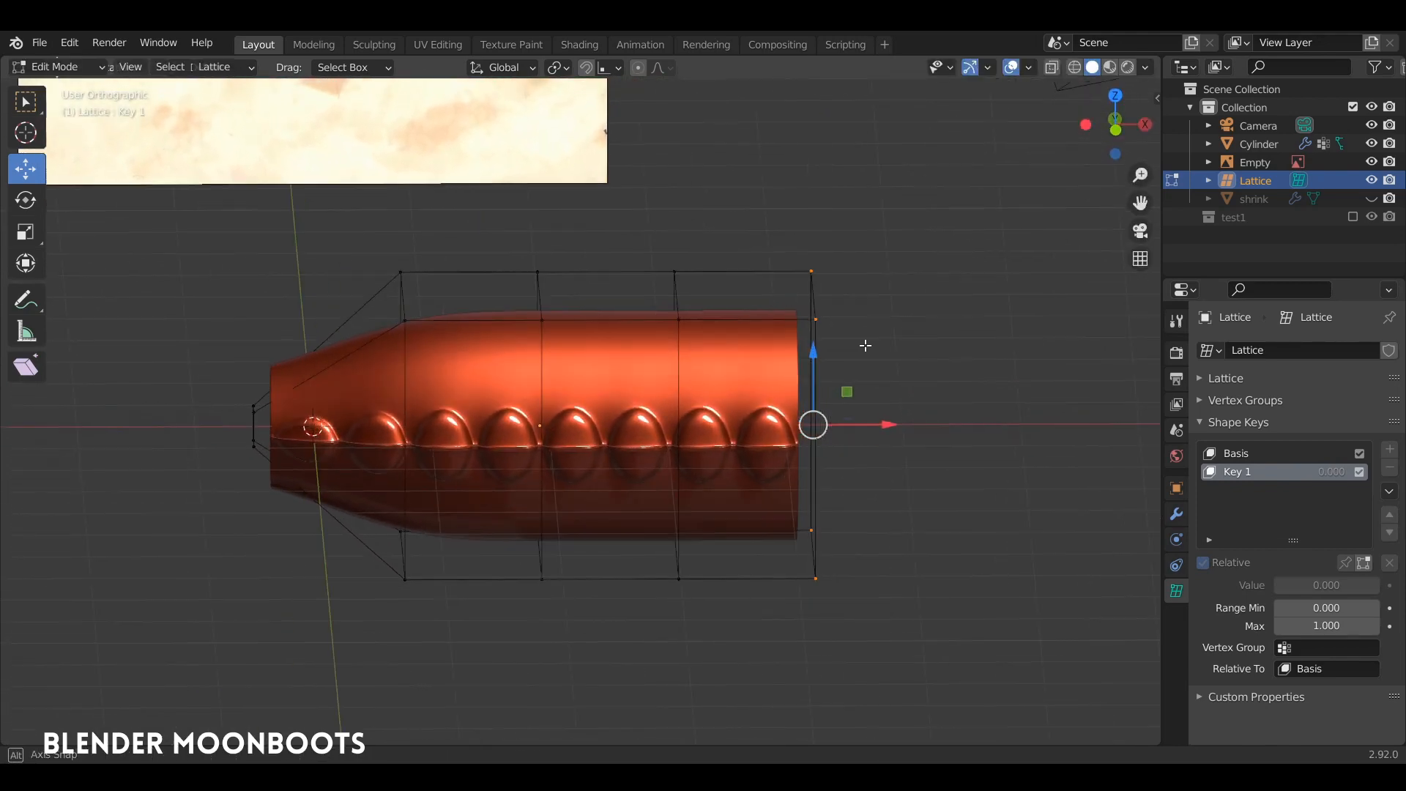
pyautogui.press('s')
pyautogui.click(834, 410)
pyautogui.scroll(-2, 867, 474)
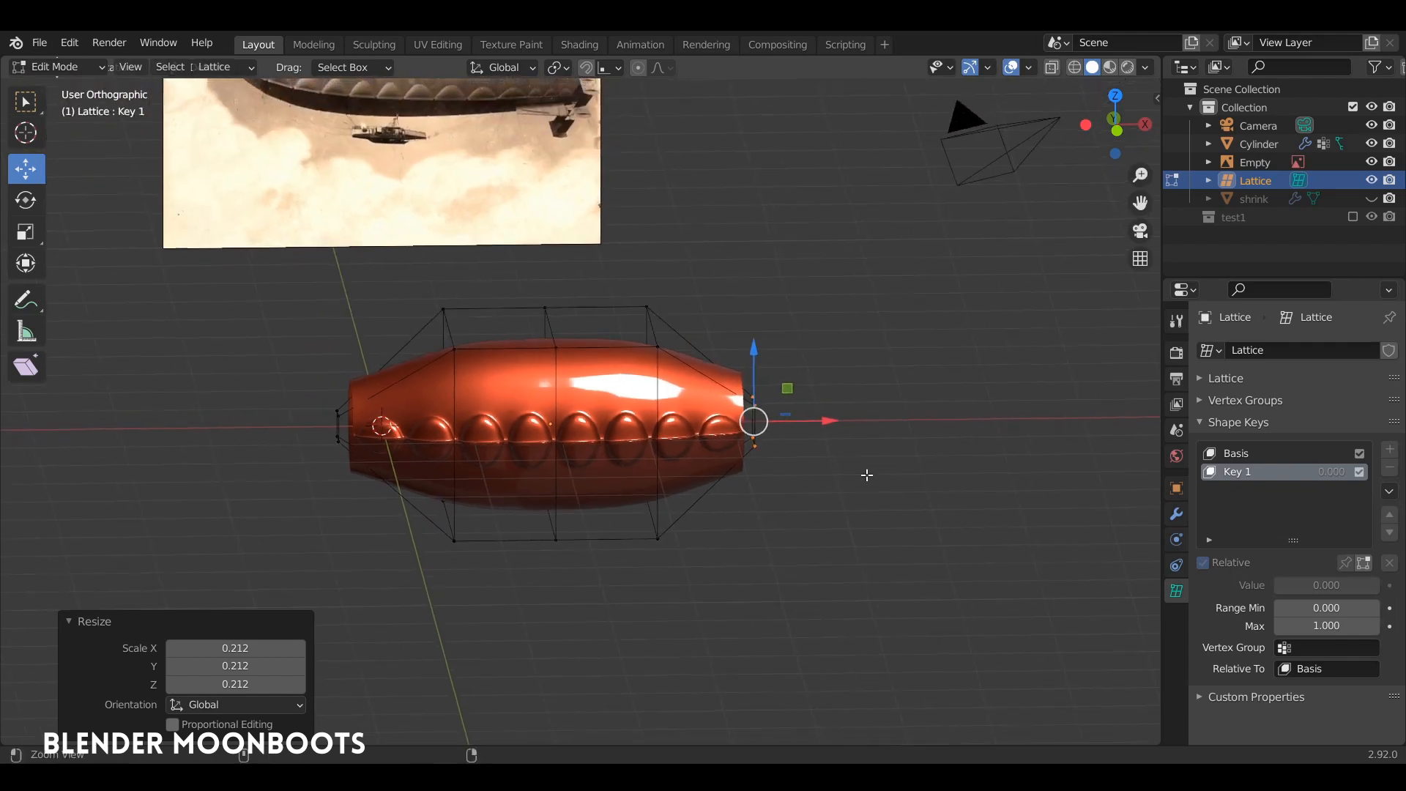
# Enlarge the second ring of lattice points from the nose to widen the front of the hull.
pyautogui.keyDown('shift'); pyautogui.moveTo(866, 474); pyautogui.dragTo(622, 425, button='middle'); pyautogui.keyUp('shift')
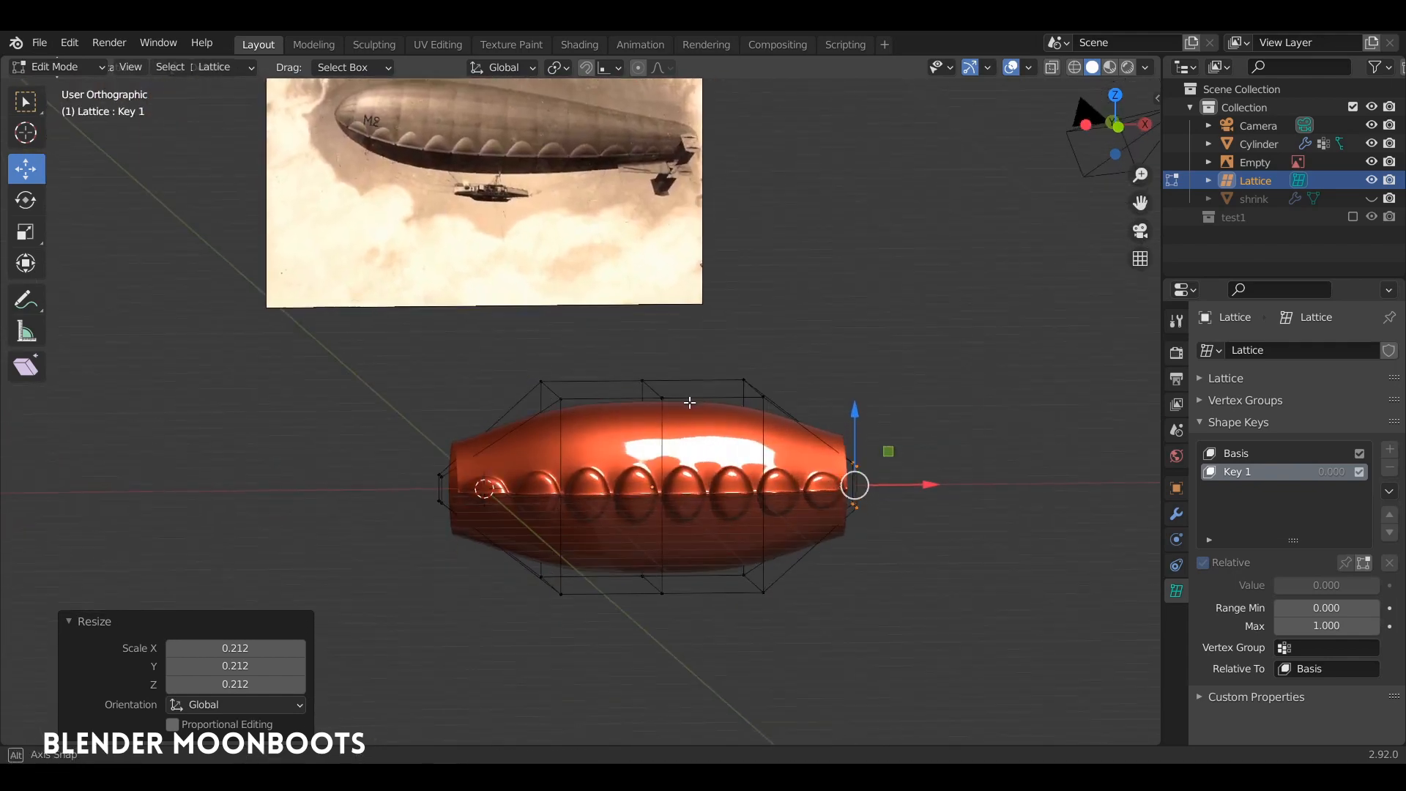
pyautogui.click(562, 402)
pyautogui.moveTo(522, 343)
pyautogui.keyDown('ctrl'); pyautogui.mouseDown(button='right')
pyautogui.moveTo(513, 578)
pyautogui.moveTo(568, 350)
pyautogui.moveTo(557, 344)
pyautogui.mouseUp(button='right'); pyautogui.keyUp('ctrl')
pyautogui.press('s')
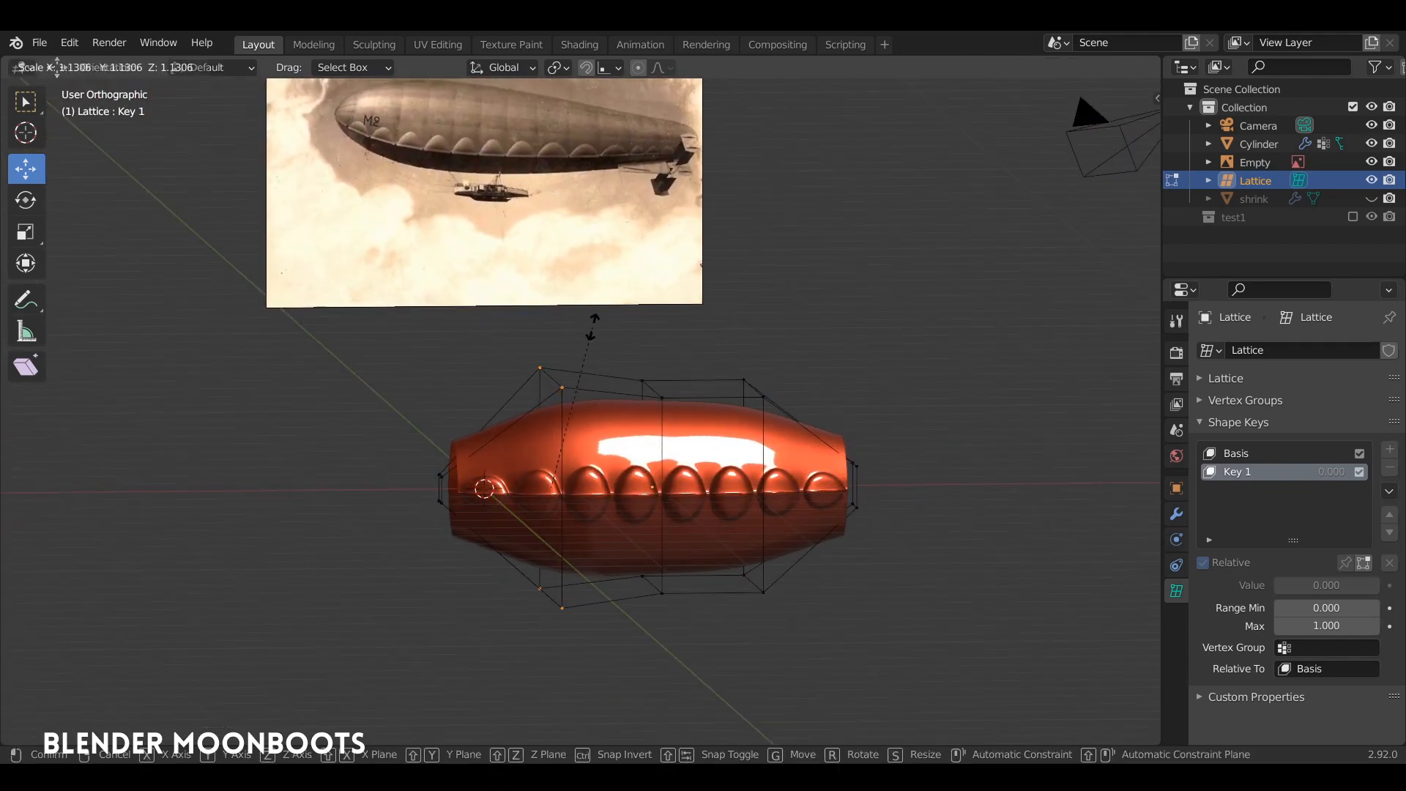
pyautogui.click(605, 320)
# Scale the middle ring of lattice points uniformly by 1.084.
pyautogui.click(651, 354)
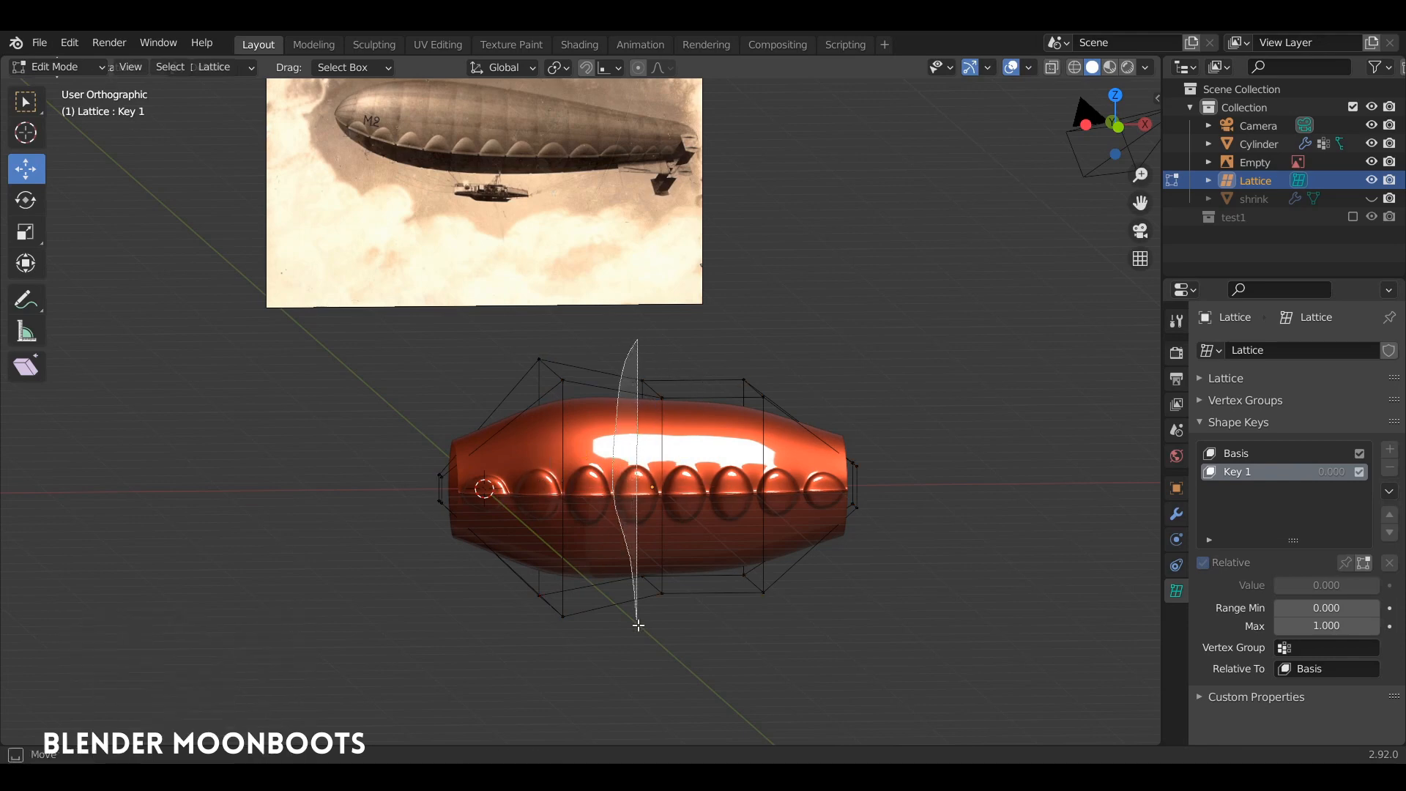
pyautogui.keyDown('ctrl'); pyautogui.moveTo(639, 625); pyautogui.dragTo(662, 339, button='right'); pyautogui.keyUp('ctrl')
pyautogui.press('s')
pyautogui.click(696, 344)
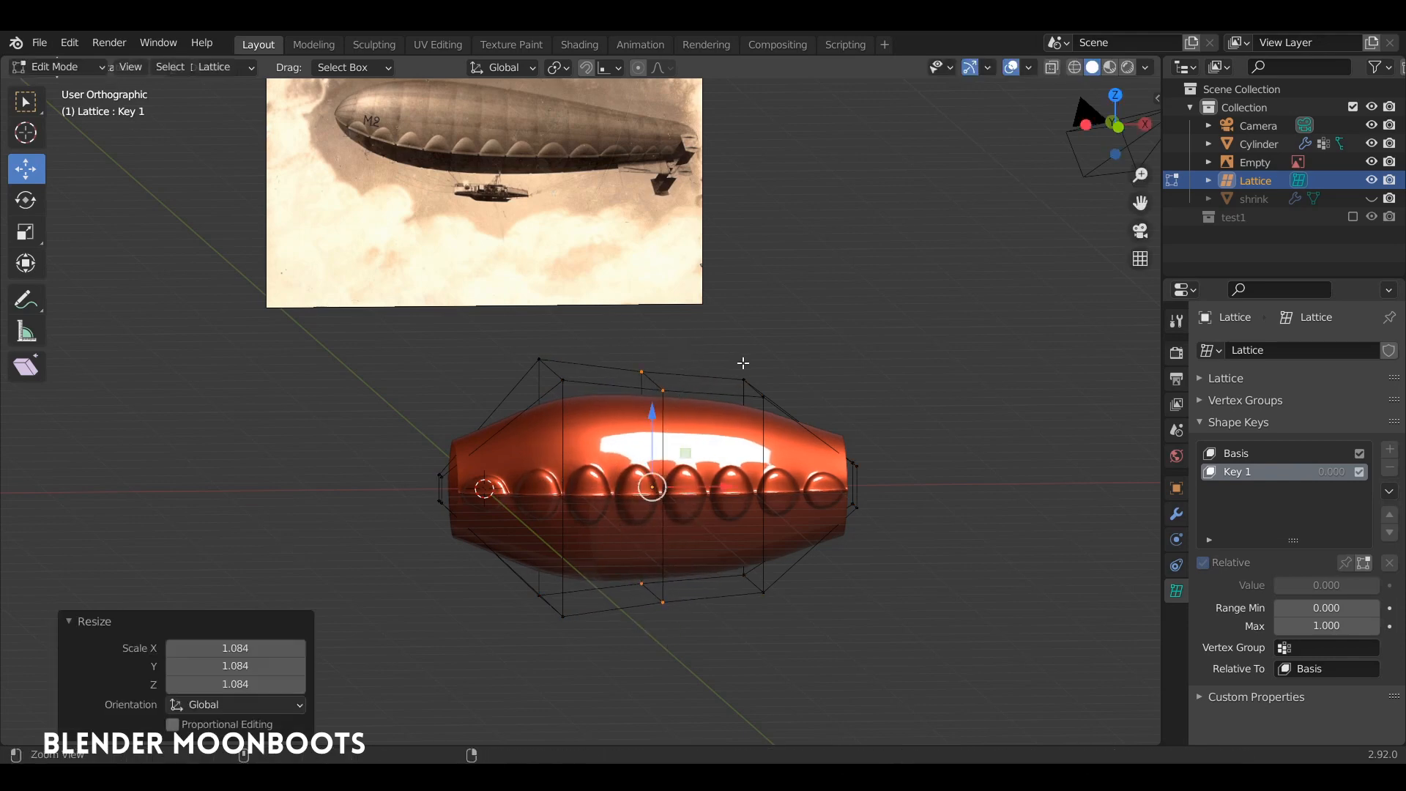
# Move the fourth ring of lattice points along X toward the tail.
pyautogui.moveTo(696, 345); pyautogui.dragTo(699, 363, button='middle')
pyautogui.click(699, 363)
pyautogui.moveTo(680, 341)
pyautogui.keyDown('ctrl'); pyautogui.mouseDown(button='right')
pyautogui.moveTo(652, 637)
pyautogui.moveTo(794, 442)
pyautogui.mouseUp(button='right'); pyautogui.keyUp('ctrl')
pyautogui.press('g')
pyautogui.press('x')
pyautogui.moveTo(830, 478); pyautogui.dragTo(833, 478)
# Move the lattice's tail-end points outward along X by about 0.19 m.
pyautogui.click(804, 412)
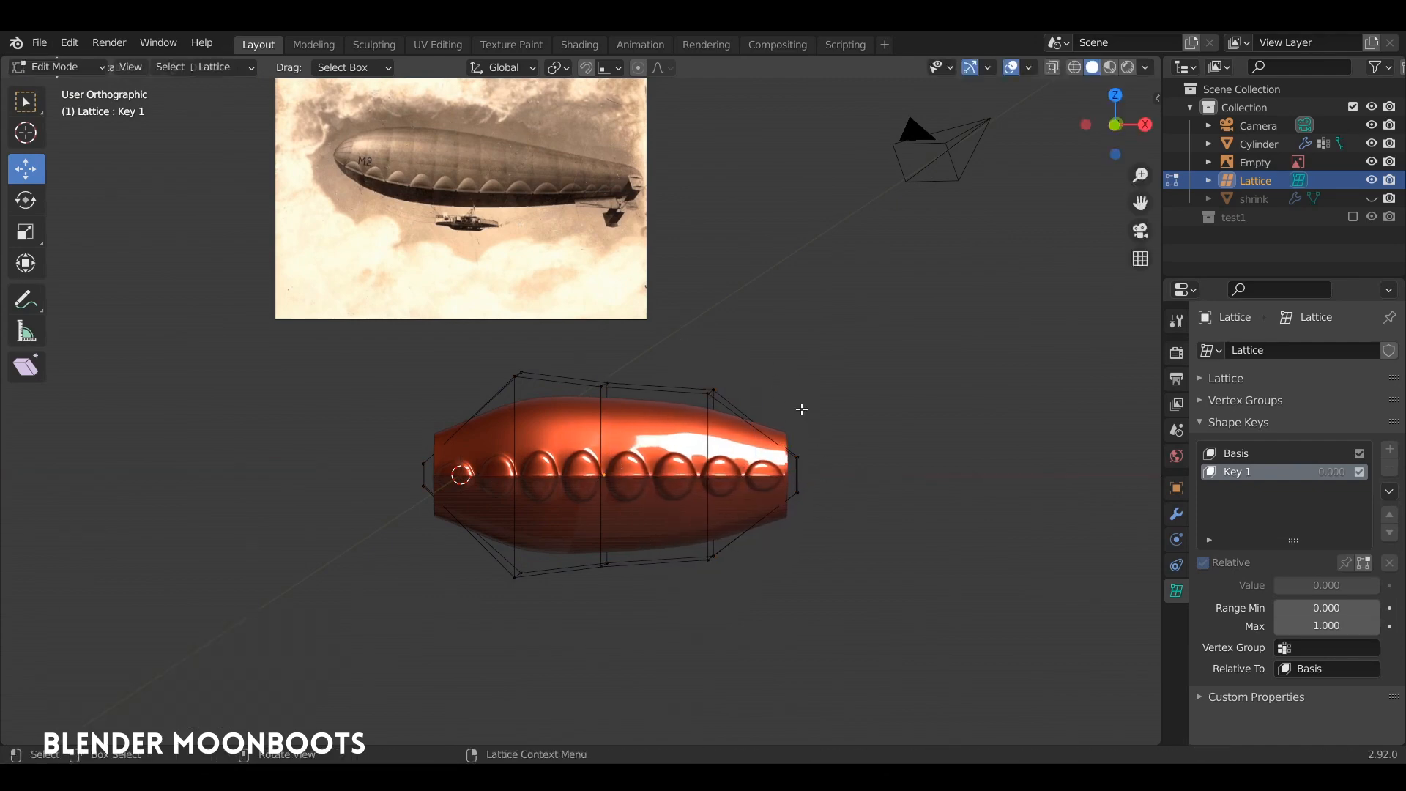
pyautogui.keyDown('ctrl'); pyautogui.moveTo(798, 409); pyautogui.dragTo(821, 442, button='right'); pyautogui.keyUp('ctrl')
pyautogui.moveTo(877, 480); pyautogui.dragTo(891, 481)
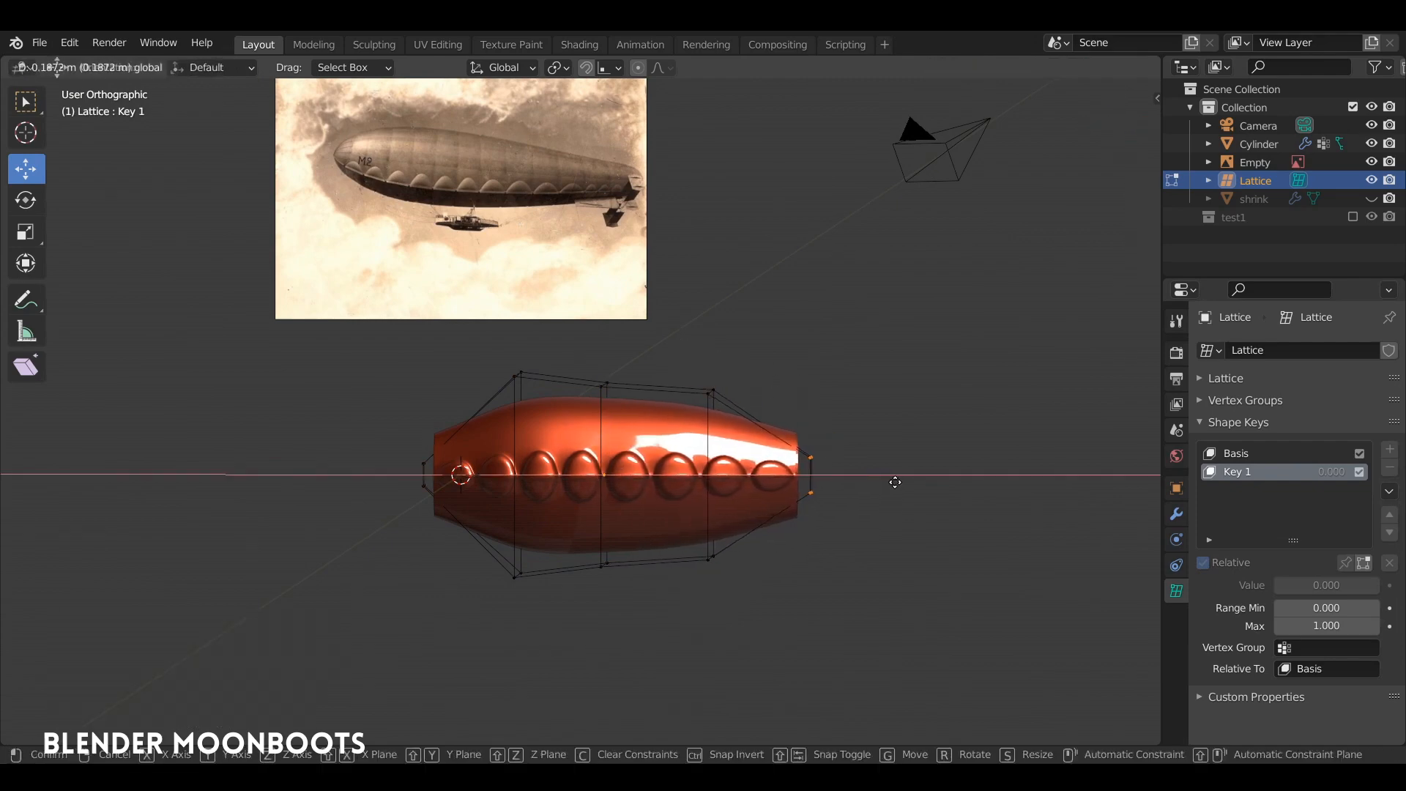
pyautogui.click(895, 482)
pyautogui.click(1085, 130)
# Scale down the lattice's nose-end points further to narrow the front of the hull.
pyautogui.moveTo(1085, 130); pyautogui.dragTo(474, 433, button='middle')
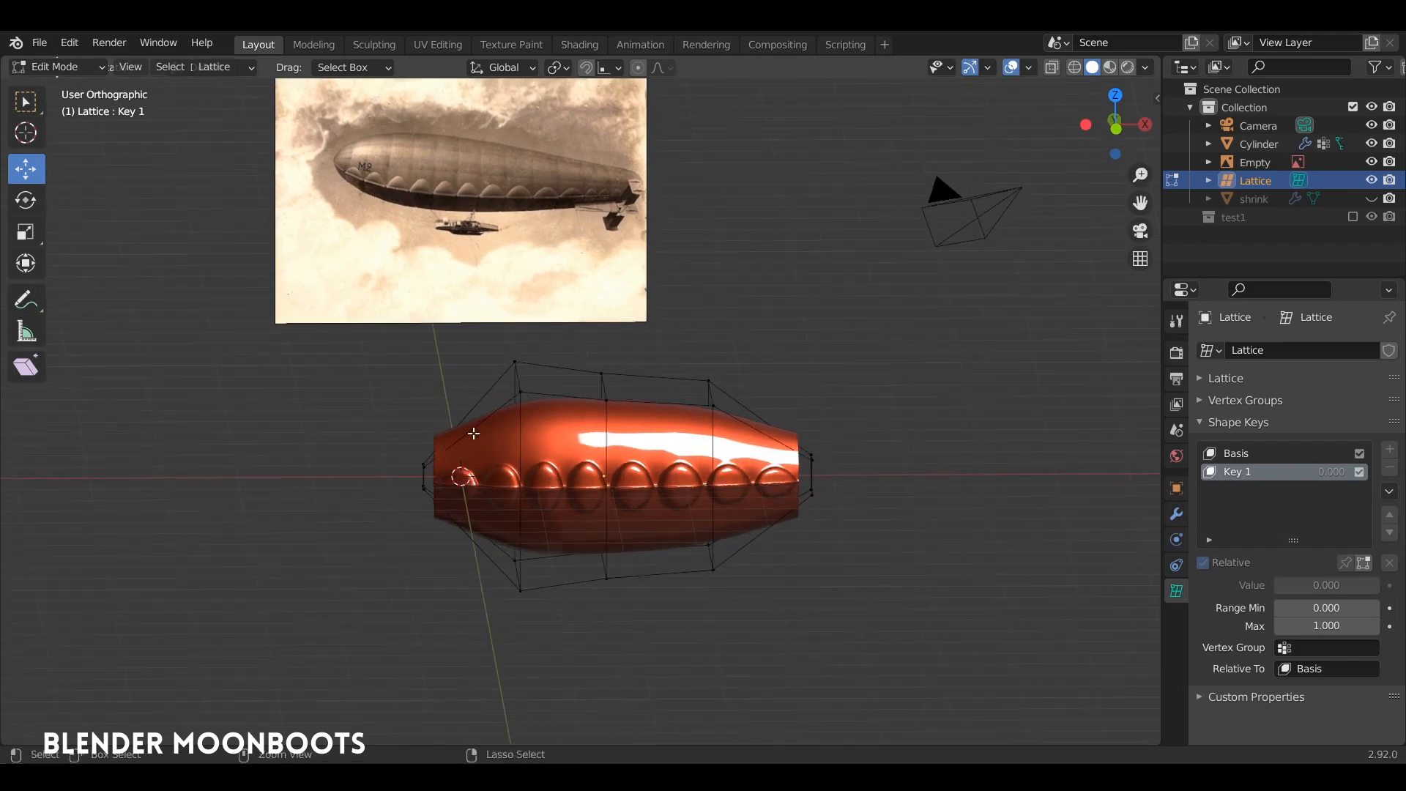
pyautogui.moveTo(474, 433)
pyautogui.keyDown('ctrl'); pyautogui.mouseDown(button='right')
pyautogui.moveTo(468, 557)
pyautogui.moveTo(473, 440)
pyautogui.mouseUp(button='right'); pyautogui.keyUp('ctrl')
pyautogui.press('s')
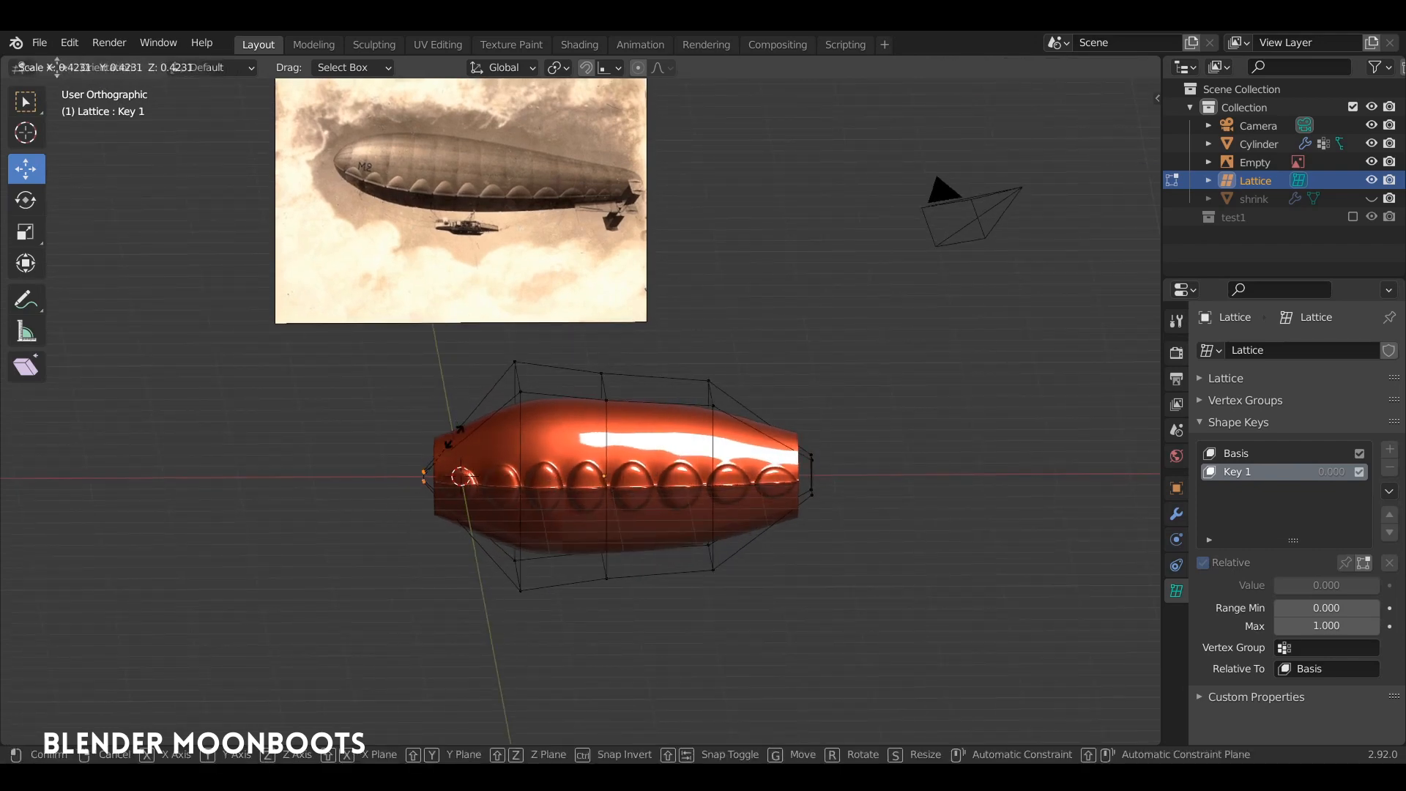
pyautogui.click(463, 423)
# Leave lattice editing and set the lattice shape key Key 1's value to 1.000.
pyautogui.click(518, 396)
pyautogui.moveTo(518, 395); pyautogui.dragTo(688, 490, button='middle')
pyautogui.press('Tab')
pyautogui.click(706, 465)
pyautogui.scroll(3, 706, 464)
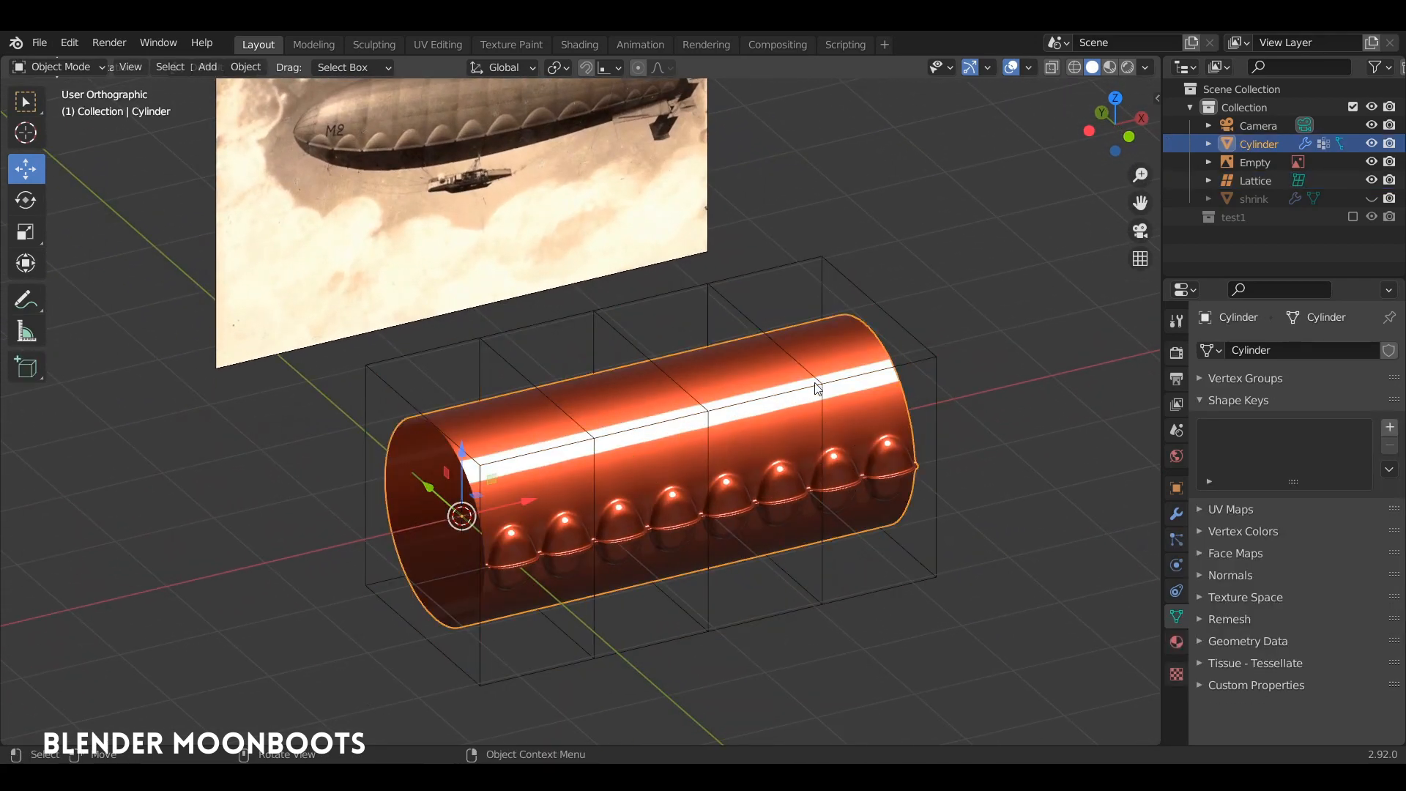
pyautogui.click(937, 362)
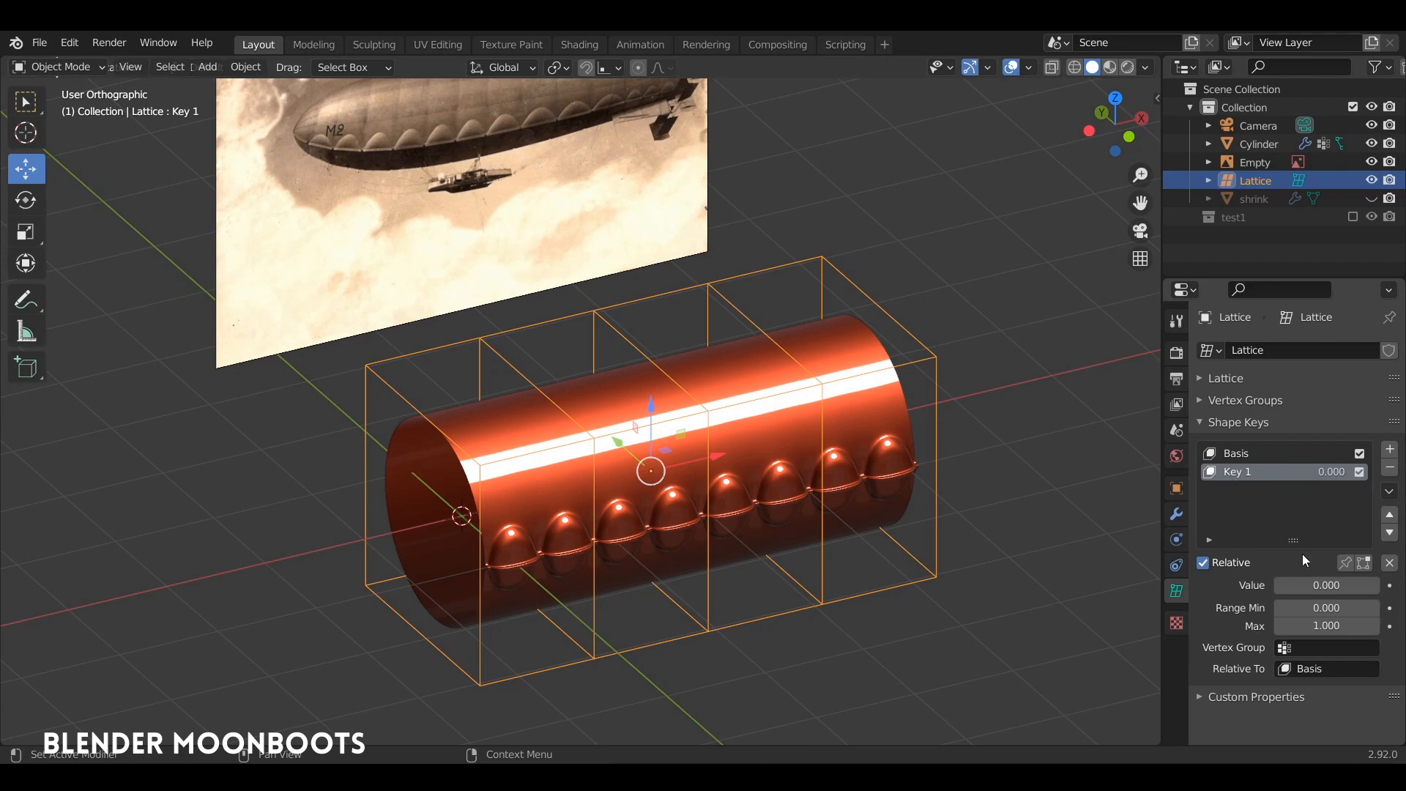
pyautogui.moveTo(1282, 583); pyautogui.dragTo(1397, 588)
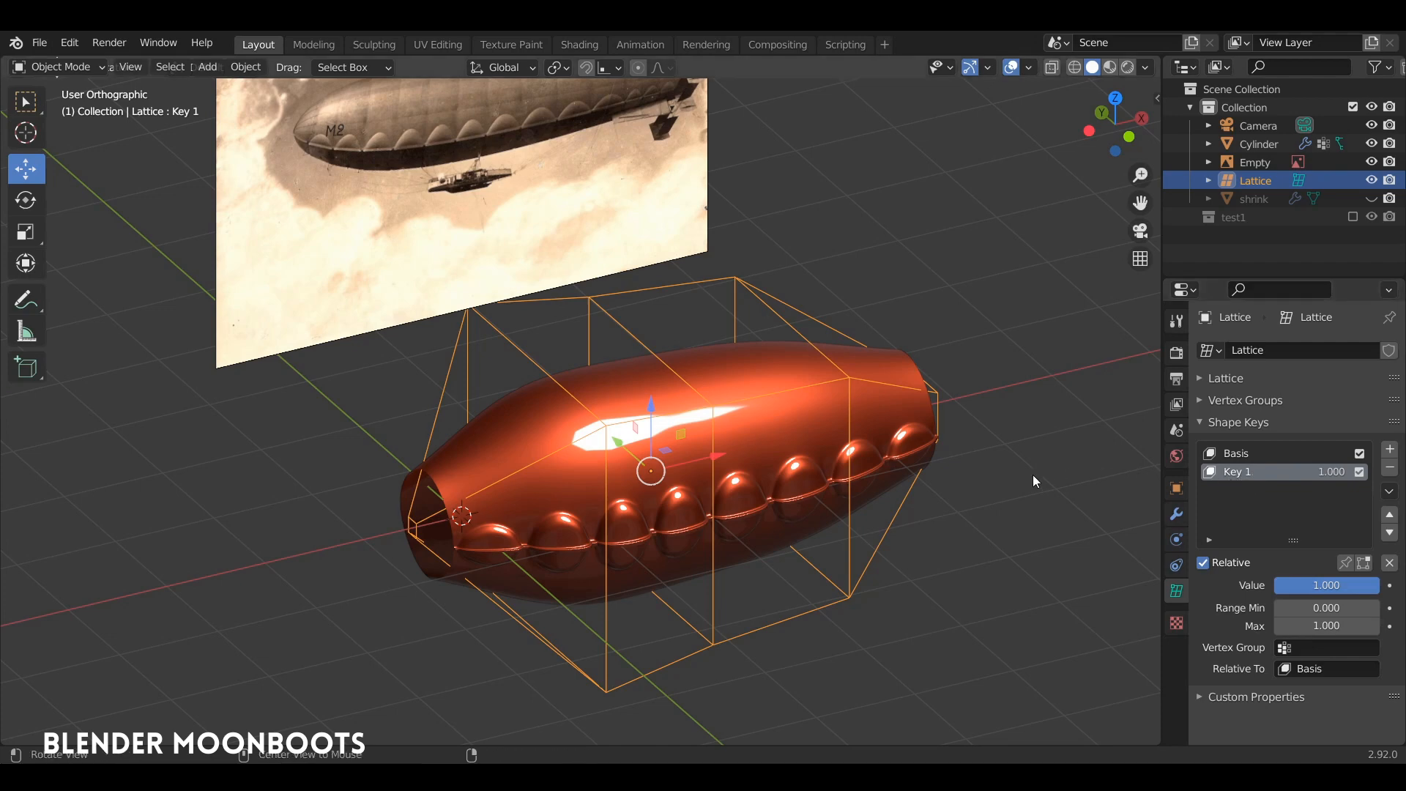
pyautogui.moveTo(1033, 474); pyautogui.dragTo(810, 603, button='middle')
pyautogui.click(825, 592)
pyautogui.click(823, 595)
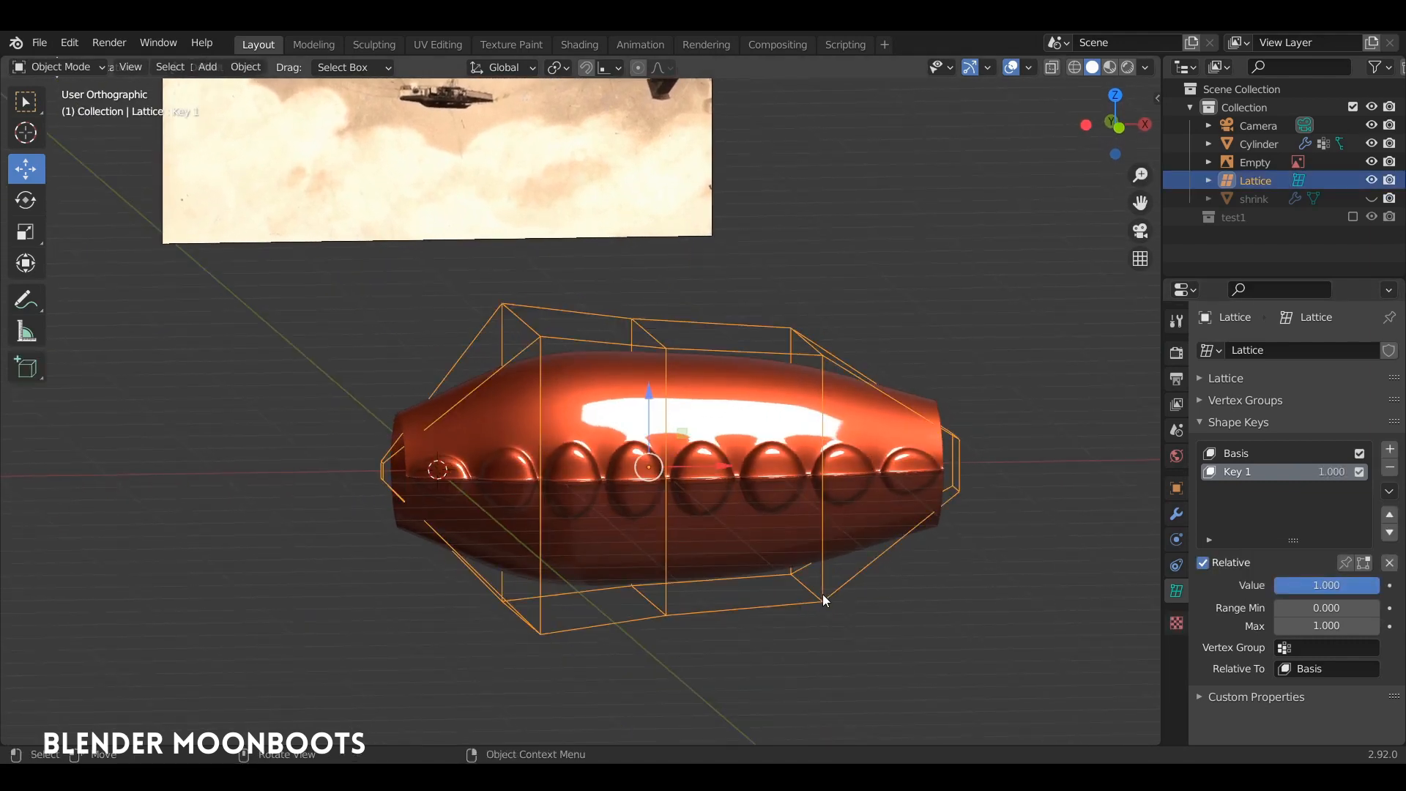
# Scale the lattice's fourth ring of points down to about 0.89 to slim the hull toward the tail, then leave lattice editing.
pyautogui.click(791, 290)
pyautogui.click(801, 348)
pyautogui.press('Tab')
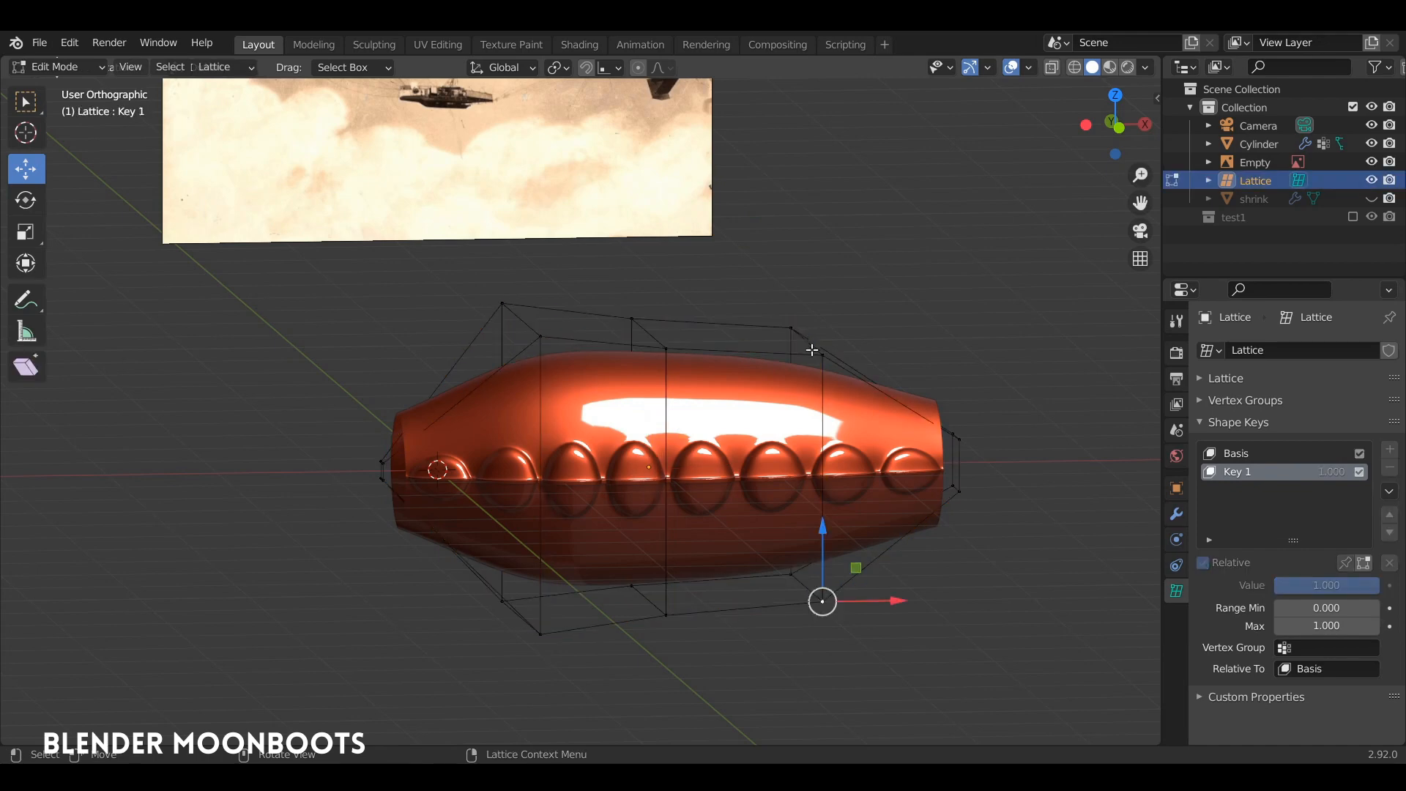
pyautogui.moveTo(772, 293)
pyautogui.keyDown('ctrl'); pyautogui.mouseDown(button='right')
pyautogui.moveTo(764, 626)
pyautogui.moveTo(824, 285)
pyautogui.moveTo(835, 293)
pyautogui.mouseUp(button='right'); pyautogui.keyUp('ctrl')
pyautogui.press('s')
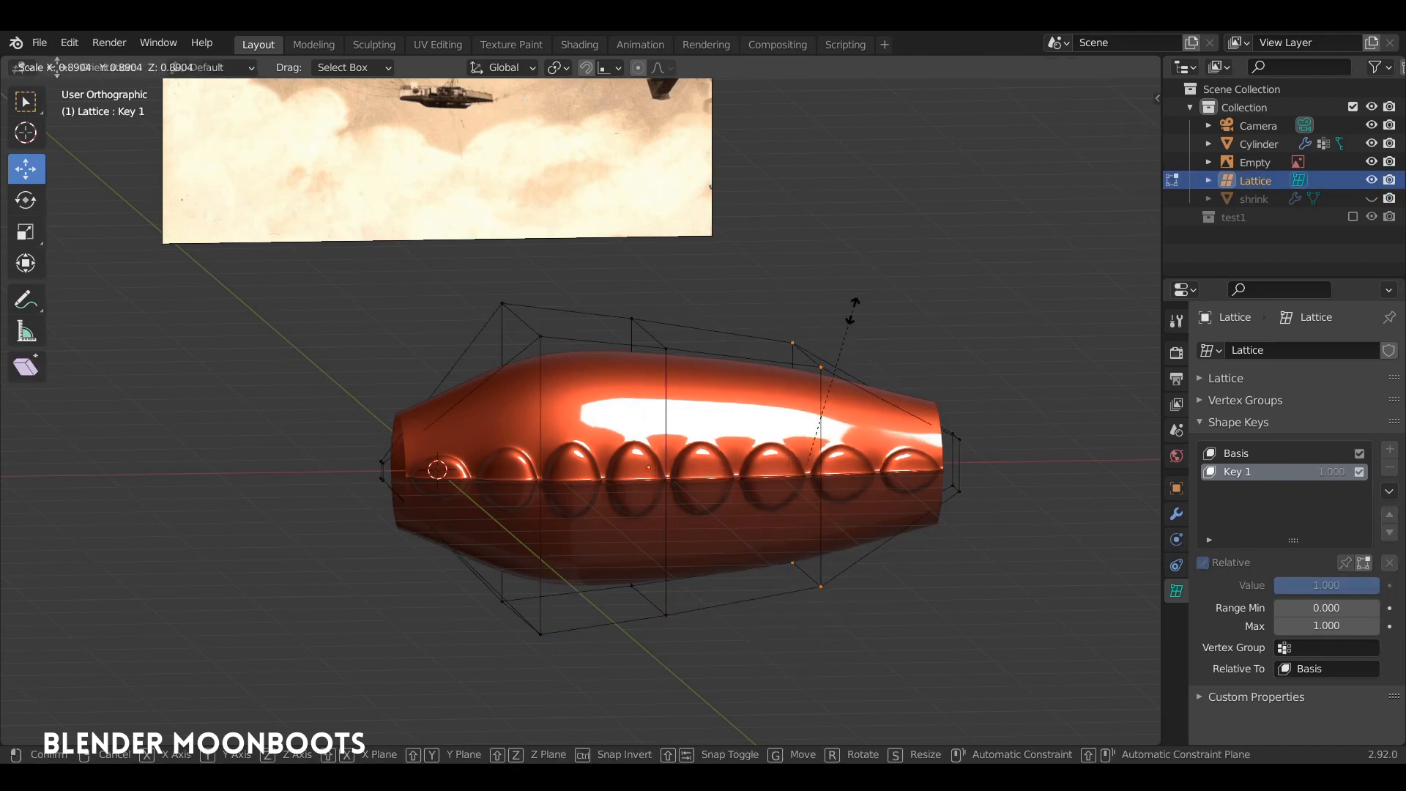
pyautogui.click(851, 316)
pyautogui.press('Tab')
pyautogui.moveTo(846, 364); pyautogui.dragTo(855, 359, button='middle')
pyautogui.keyDown('ctrl'); pyautogui.moveTo(854, 359); pyautogui.dragTo(771, 463, button='middle'); pyautogui.keyUp('ctrl')
pyautogui.press('Tab')
pyautogui.press('Tab')
# Duplicate the hull together with its lattice and place the copies about 6.9 m along X.
pyautogui.click(745, 450)
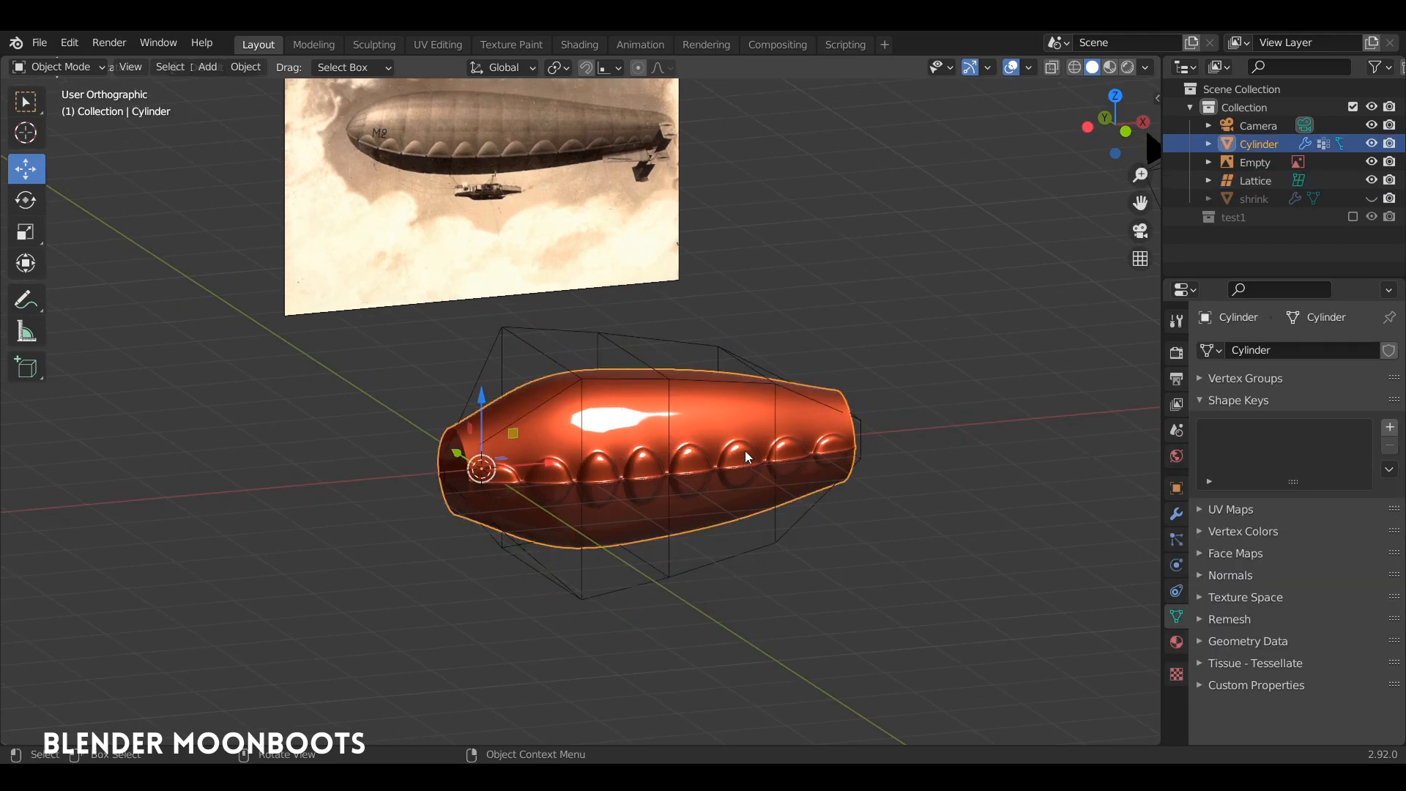
pyautogui.keyDown('shift'); pyautogui.click(769, 385); pyautogui.keyUp('shift')
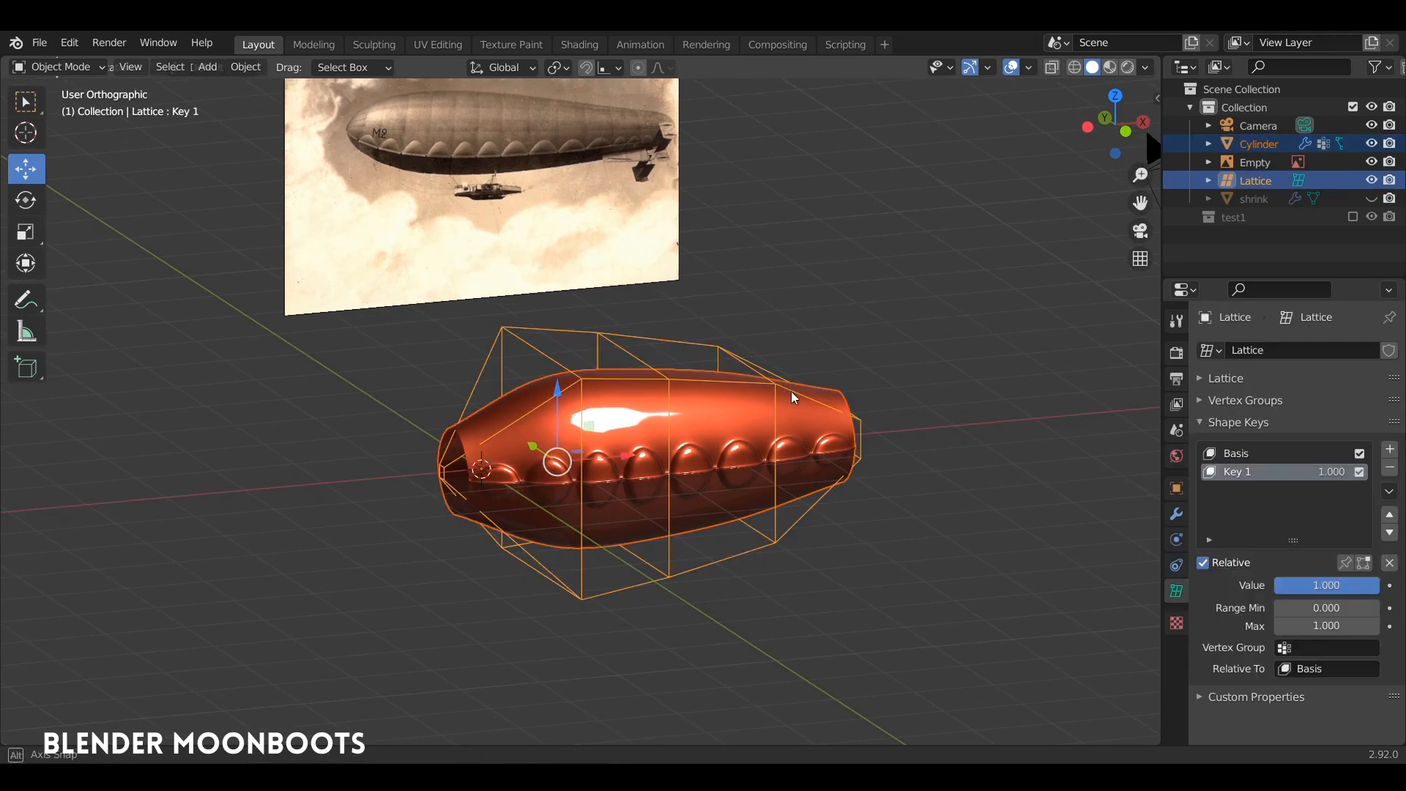
pyautogui.moveTo(791, 391); pyautogui.dragTo(596, 467, button='middle')
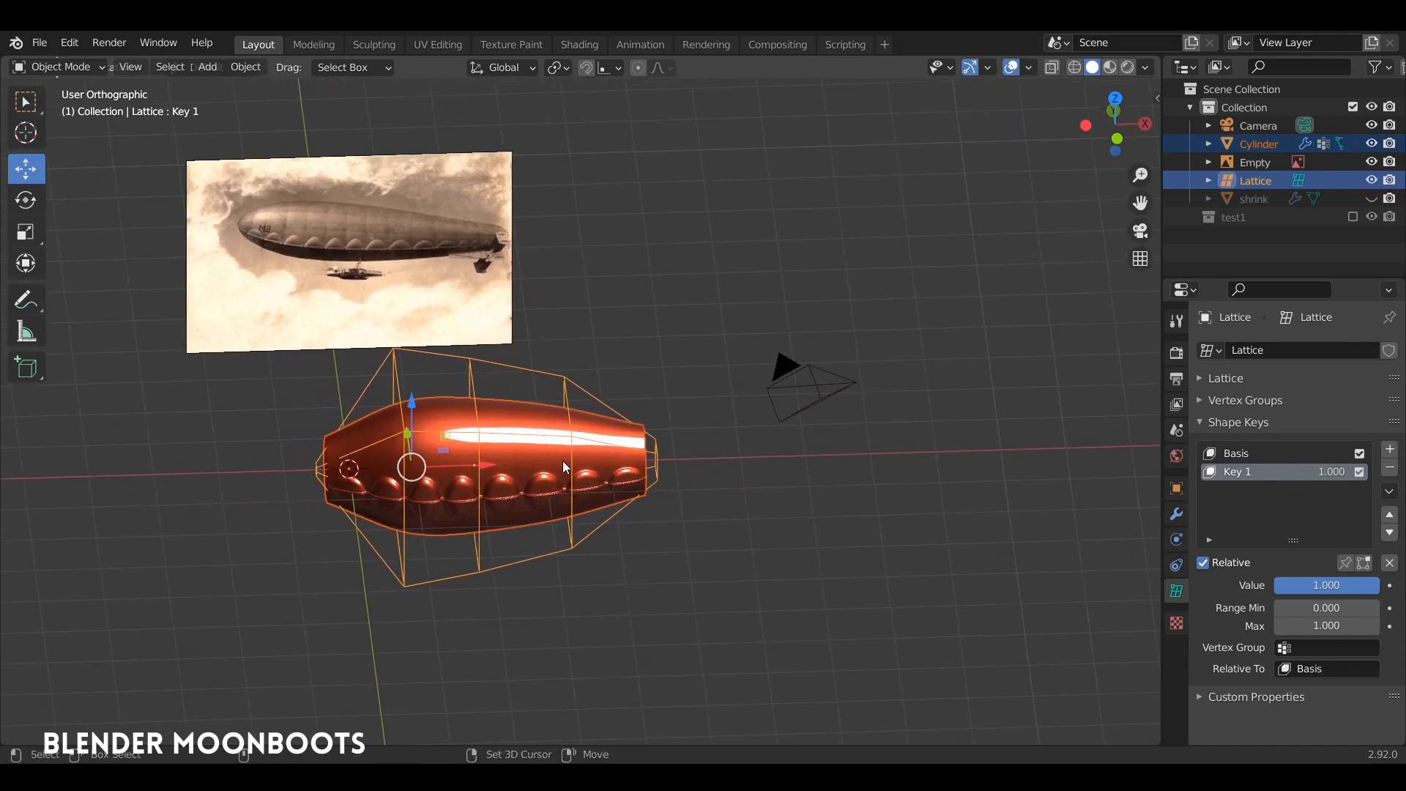
pyautogui.hotkey('shift', 'd')
pyautogui.press('x')
pyautogui.click(1012, 462)
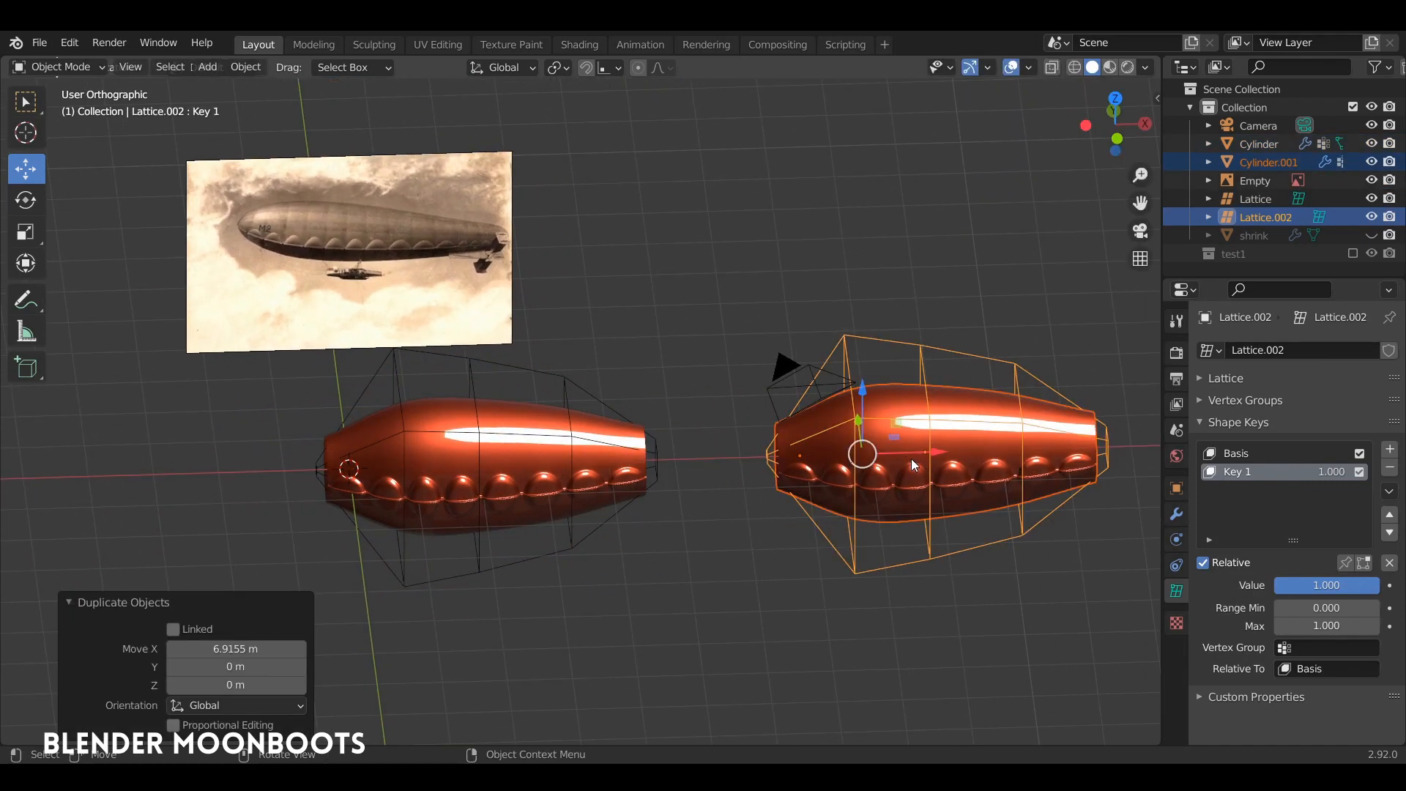
# Move the duplicated hull and lattice to a new collection named hidden and exclude it from the view layer.
pyautogui.moveTo(937, 456)
pyautogui.mouseDown(button='middle')
pyautogui.moveTo(978, 381)
pyautogui.moveTo(908, 400)
pyautogui.moveTo(960, 442)
pyautogui.moveTo(934, 483)
pyautogui.mouseUp(button='middle')
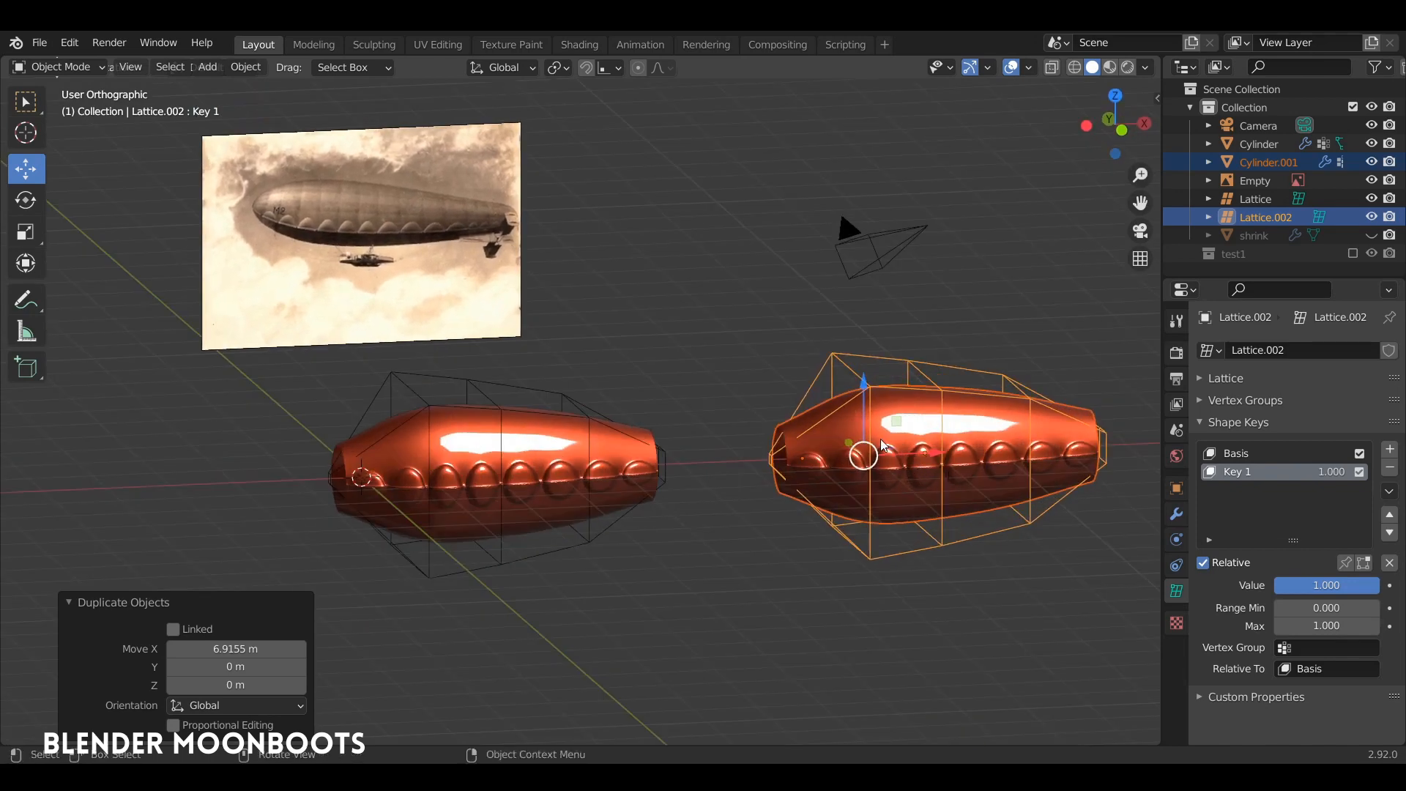
pyautogui.press('m')
pyautogui.click(835, 436)
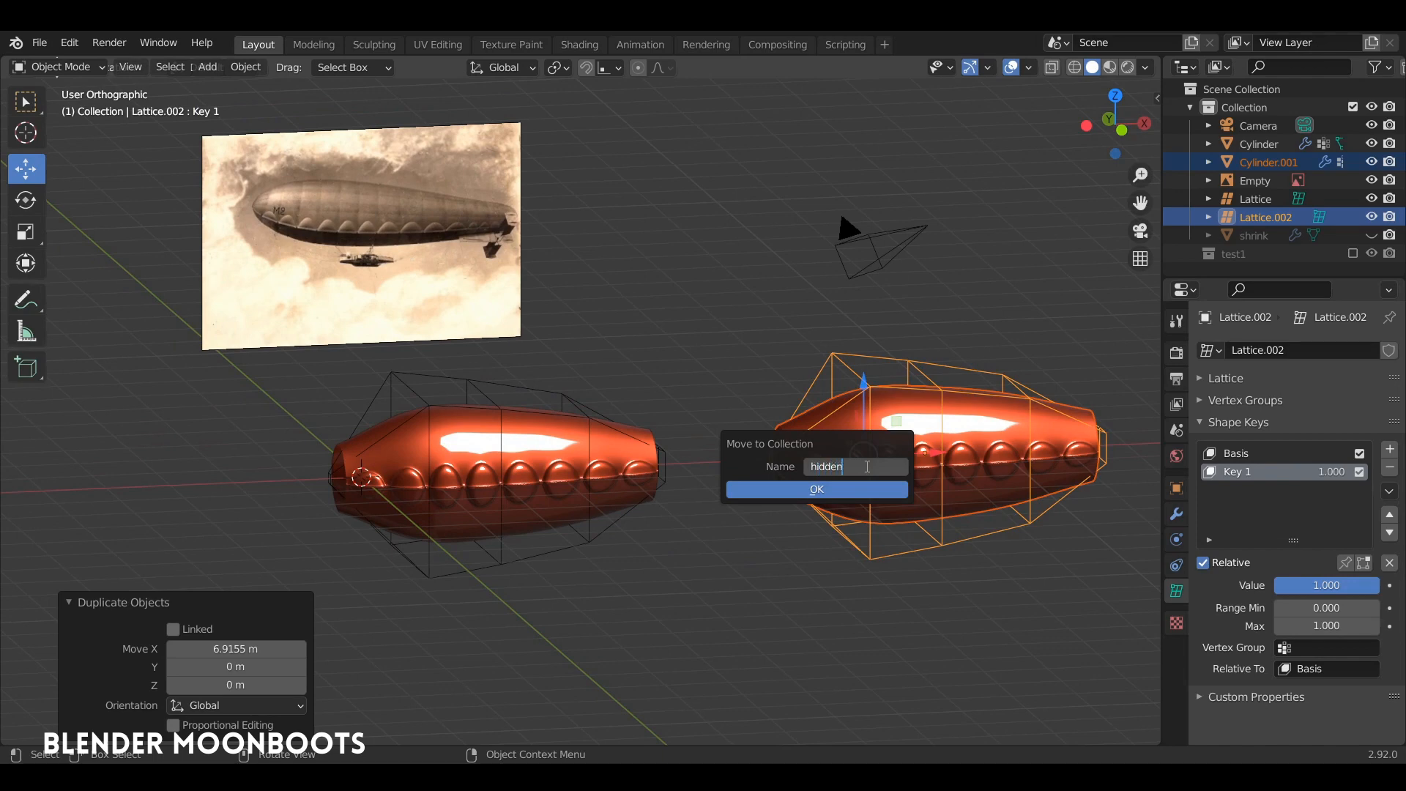
pyautogui.press('Return')
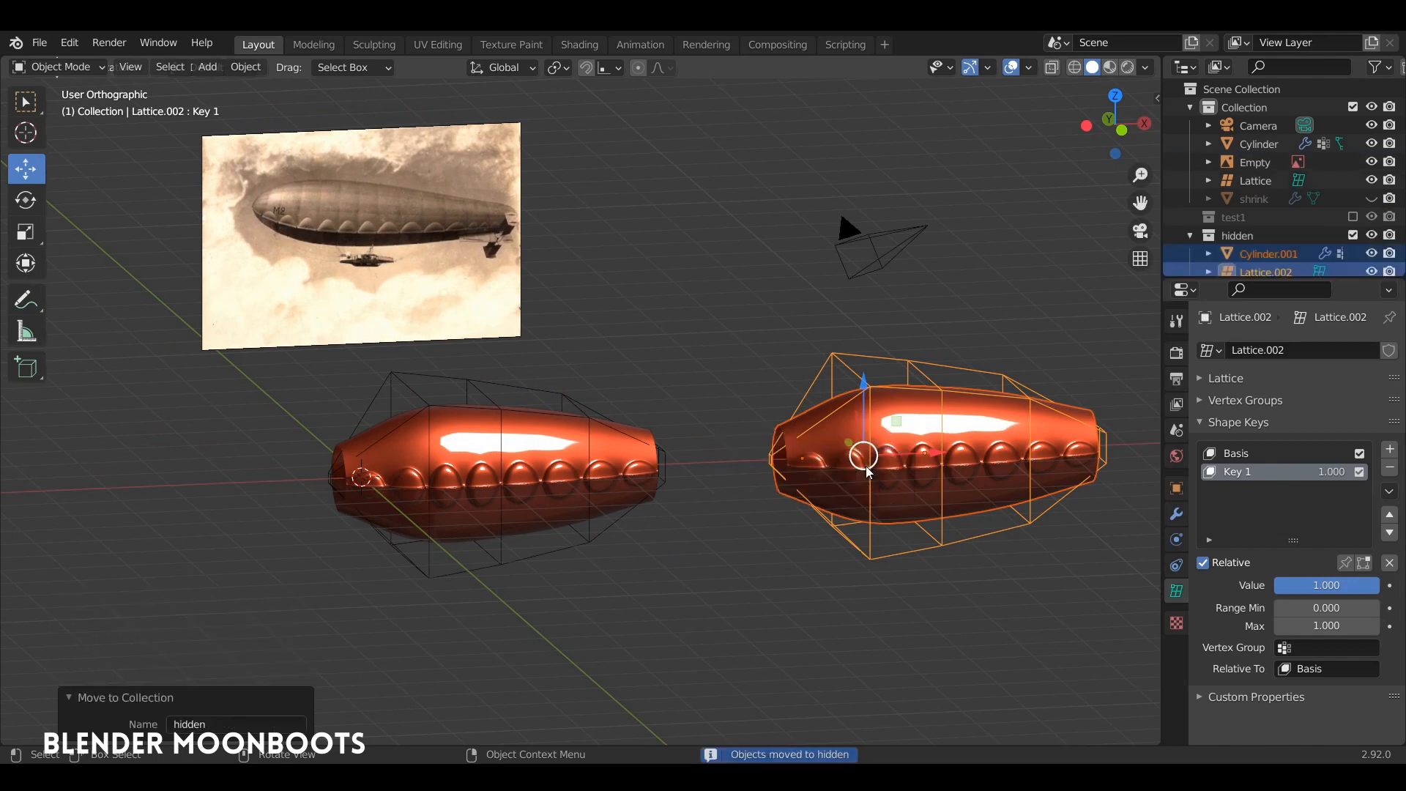
pyautogui.click(1353, 235)
# Move the original hull's Lattice modifier above its Subdivision modifier in the stack.
pyautogui.moveTo(544, 421); pyautogui.dragTo(678, 328, button='middle')
pyautogui.click(634, 408)
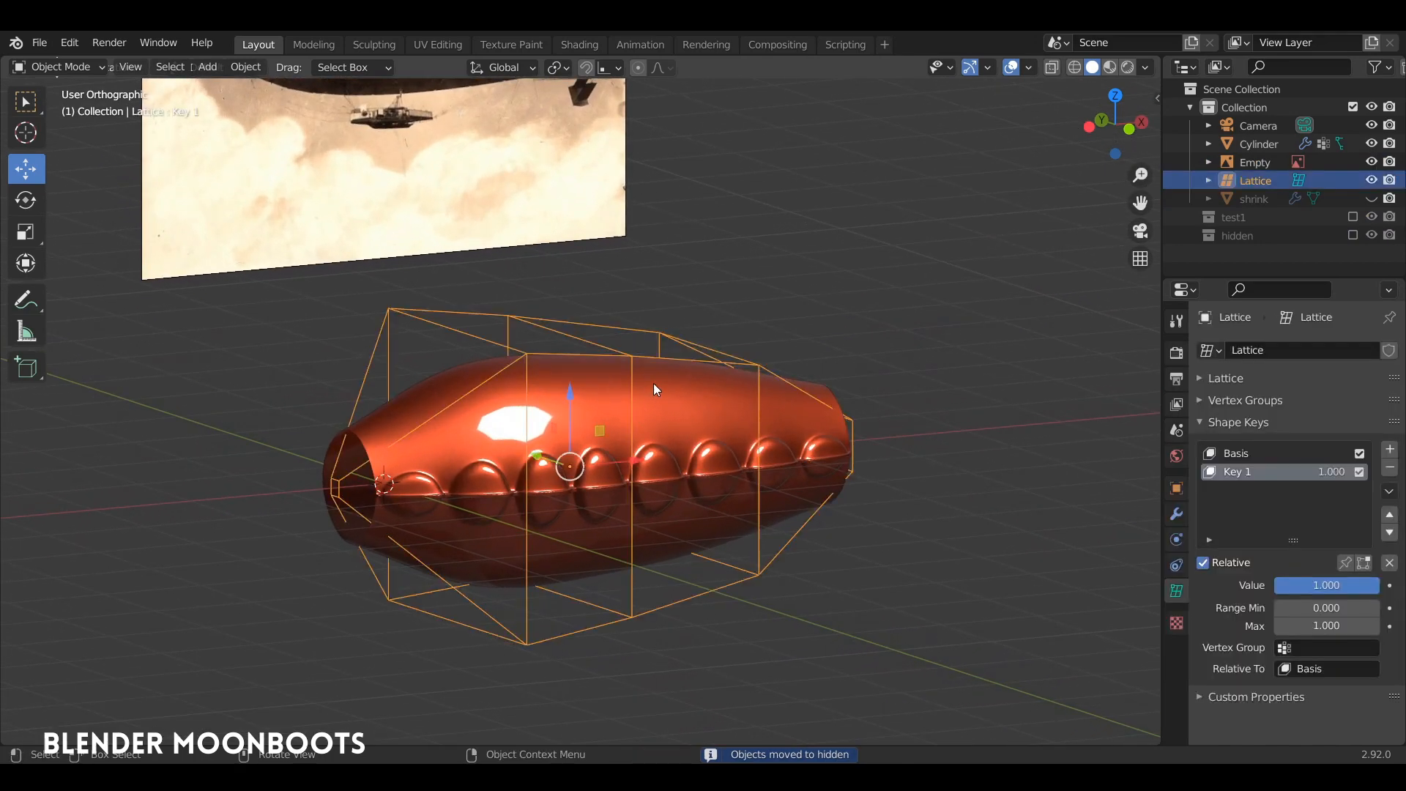
pyautogui.click(650, 429)
pyautogui.click(1176, 514)
pyautogui.click(1204, 382)
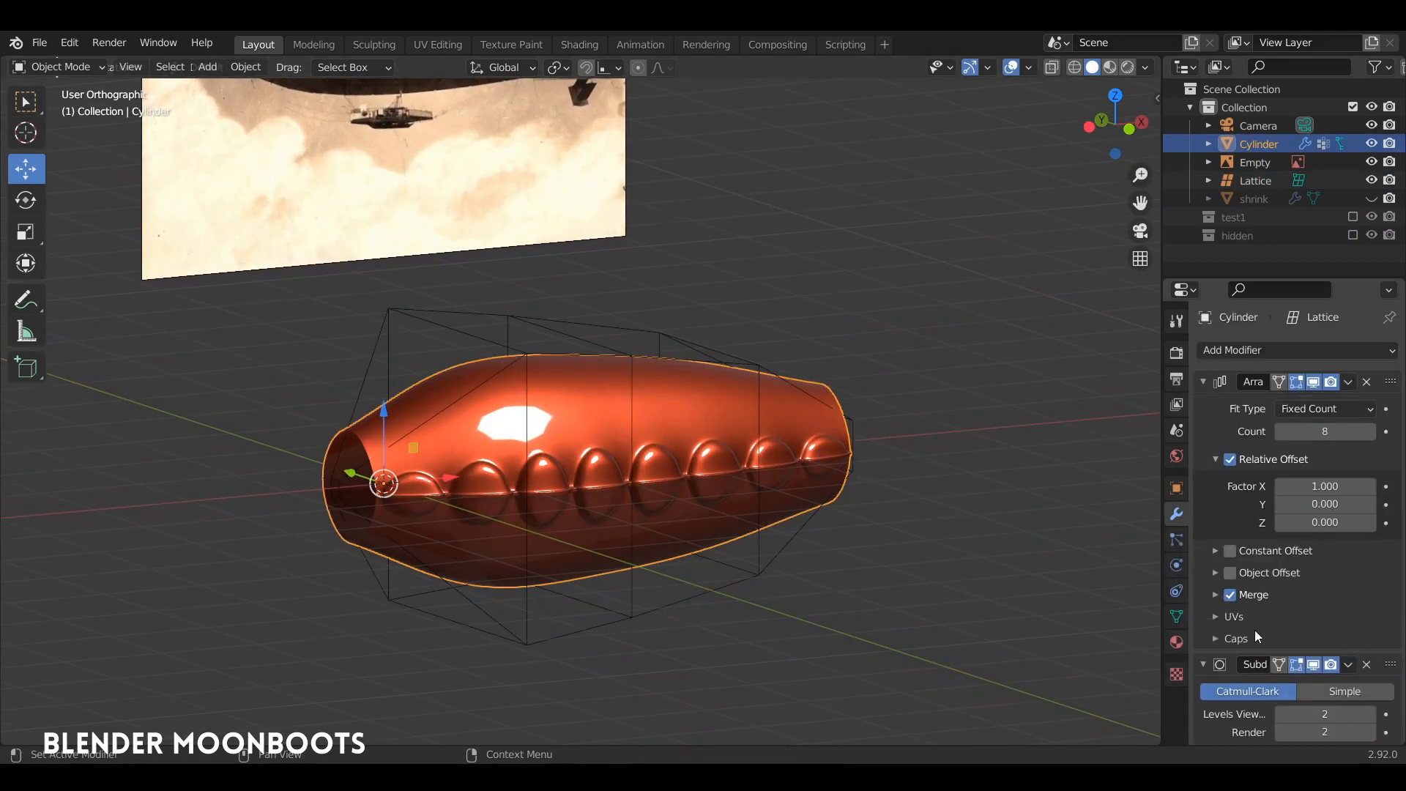
pyautogui.click(1204, 381)
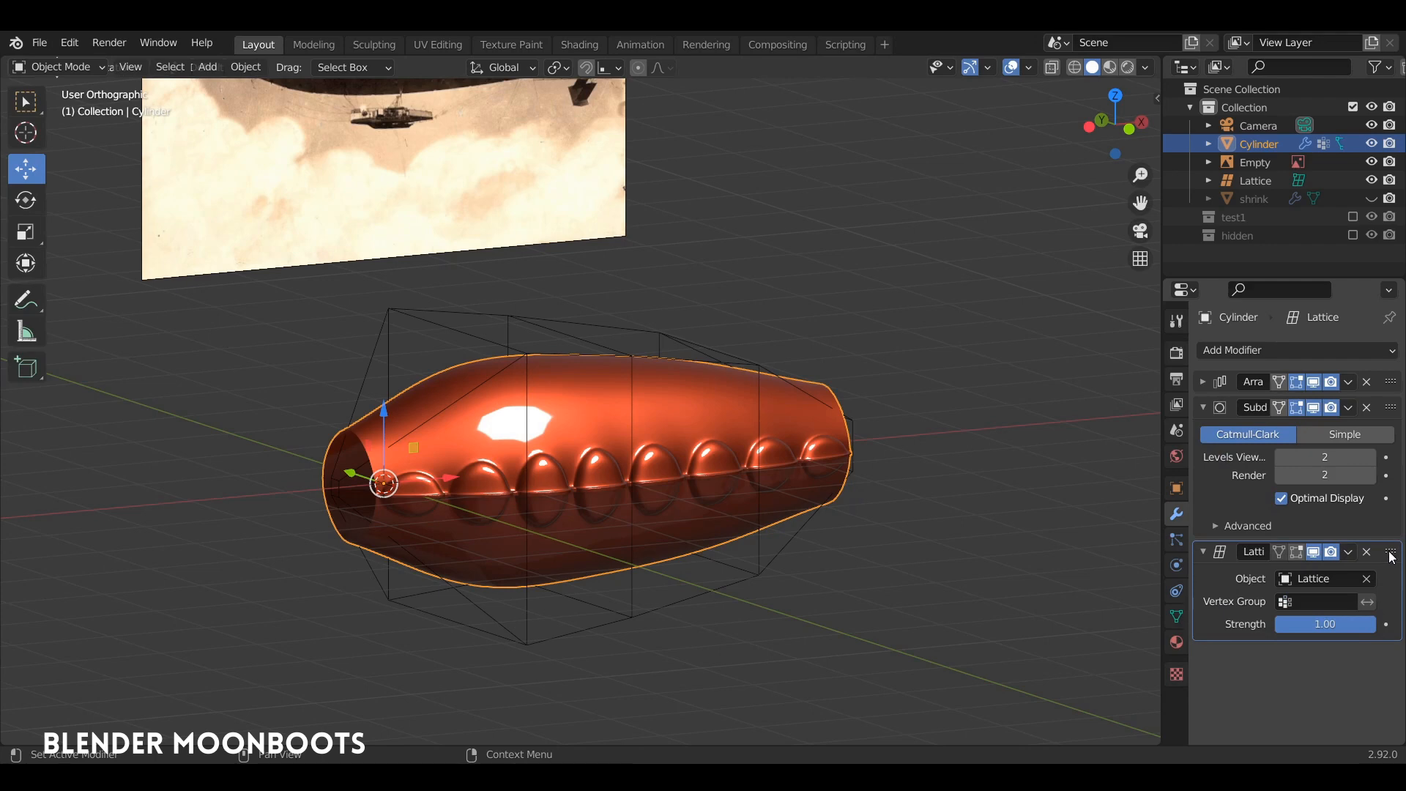
pyautogui.moveTo(1391, 556); pyautogui.dragTo(1390, 404)
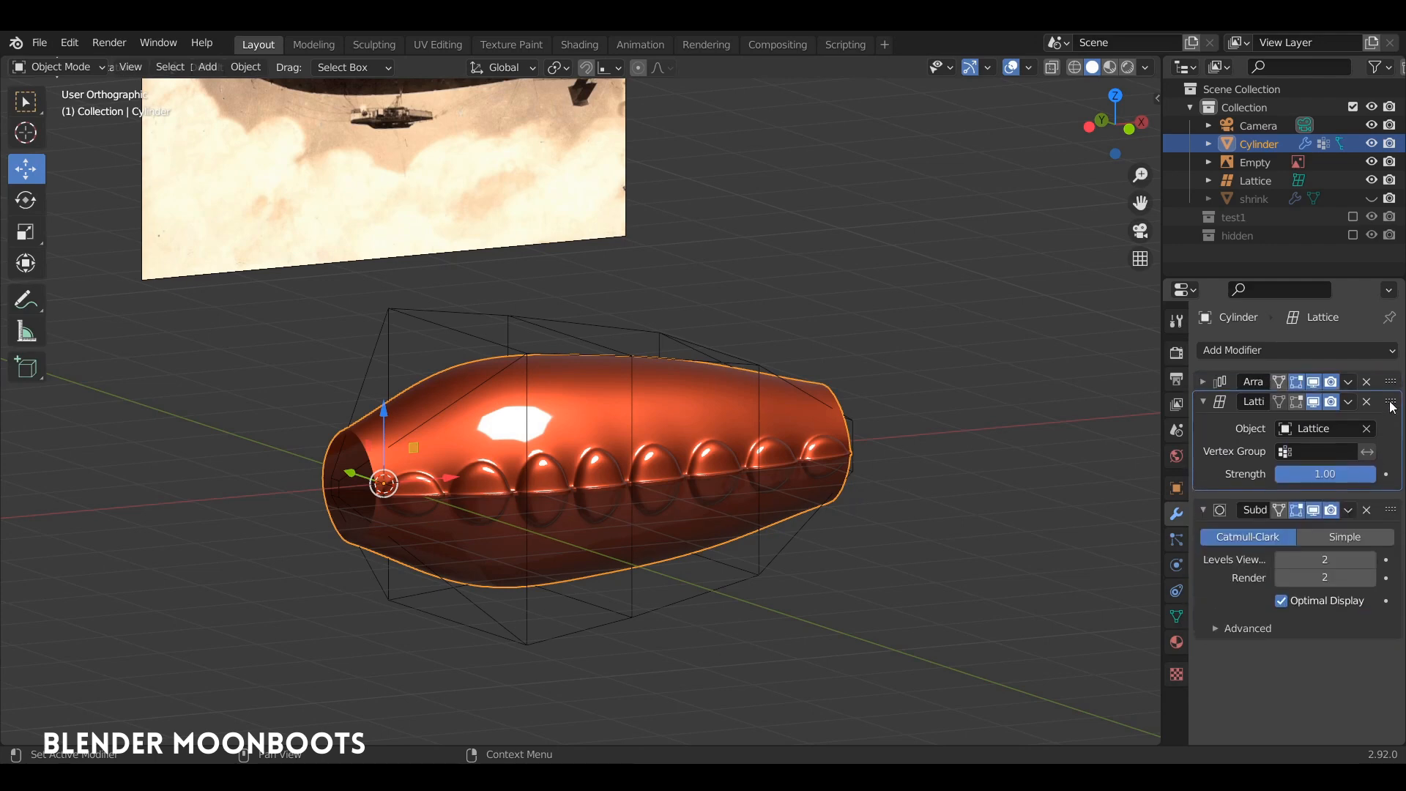
# Apply the hull's Array and Lattice modifiers, keeping only the Subdivision modifier live.
pyautogui.click(1203, 380)
pyautogui.click(1347, 382)
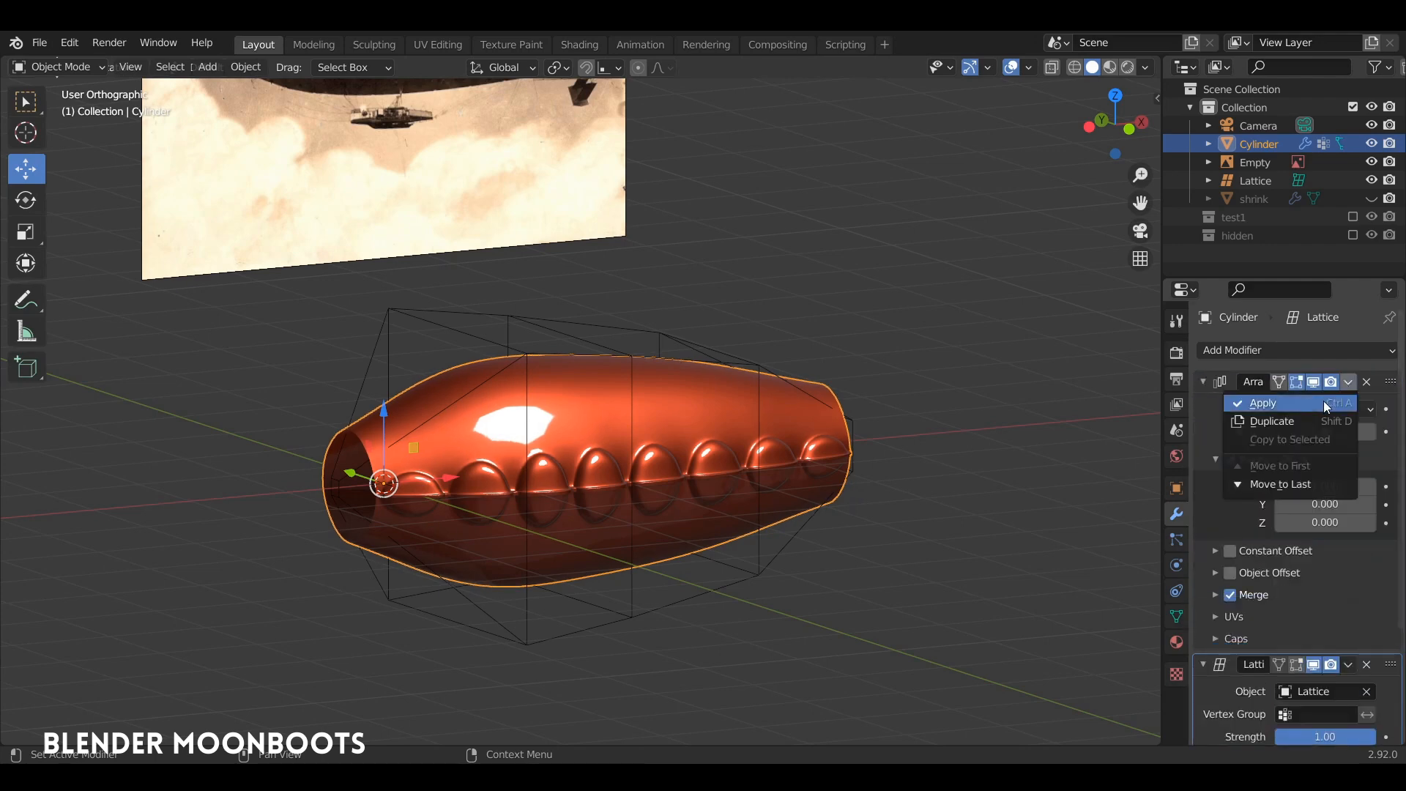
pyautogui.click(1324, 402)
pyautogui.click(1346, 382)
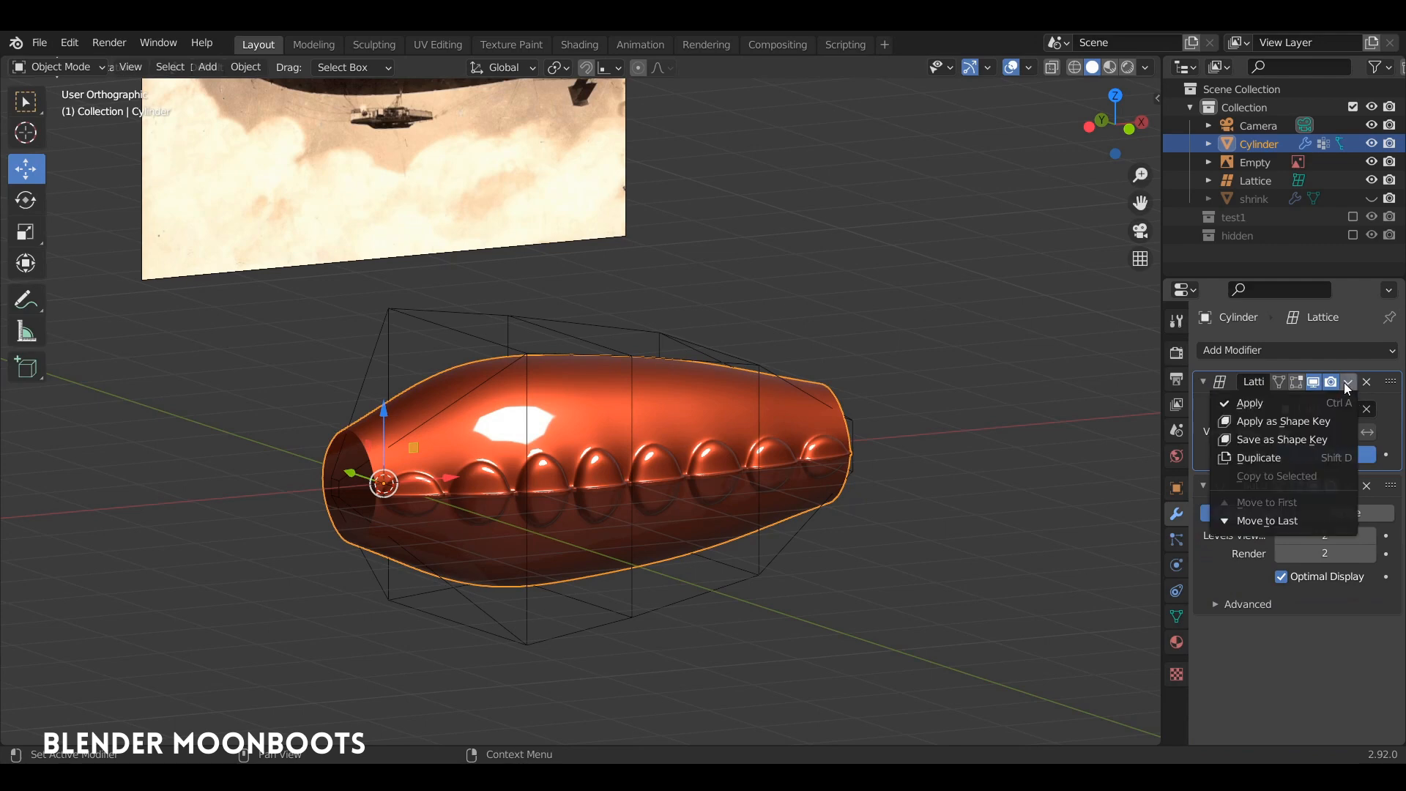
pyautogui.click(1331, 402)
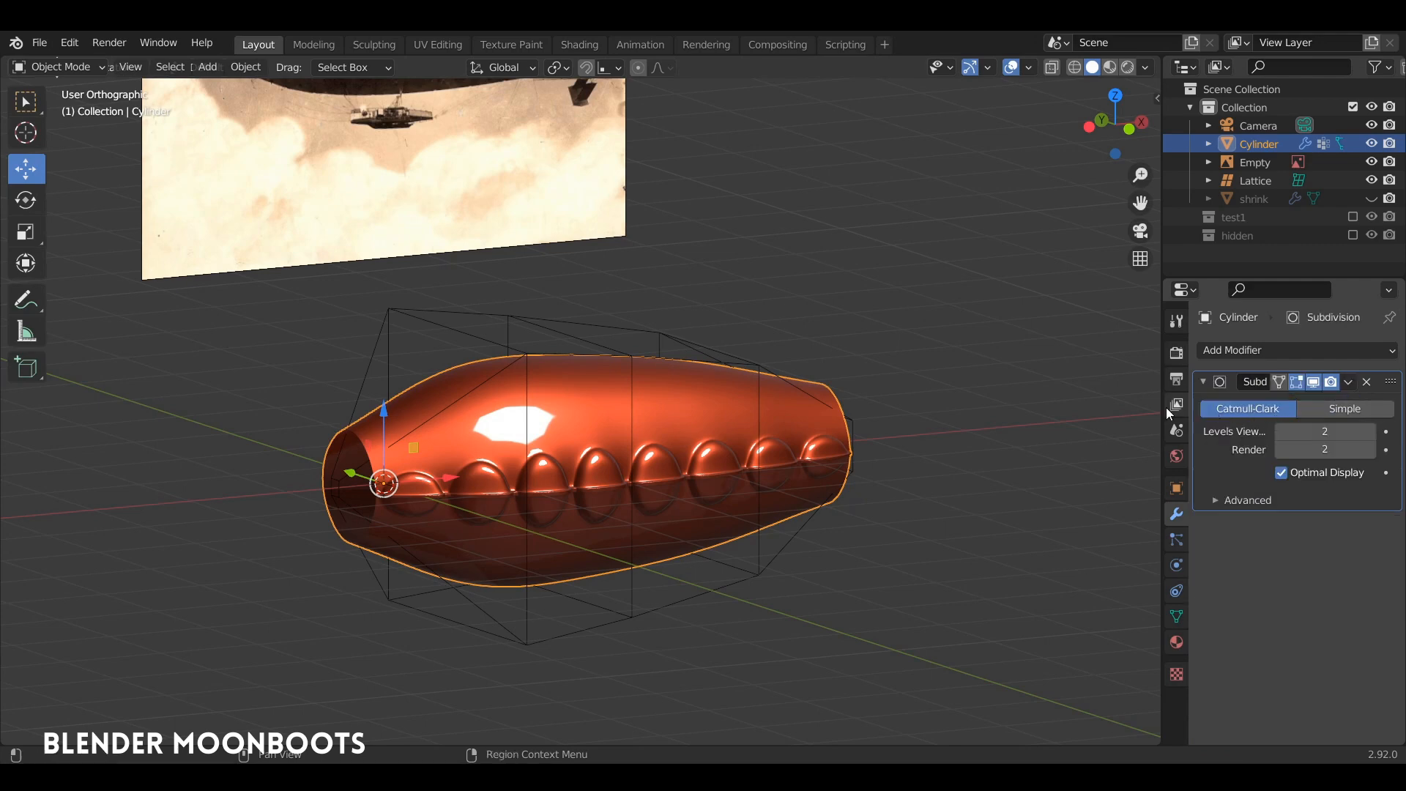
# Delete the original lattice object surrounding the hull.
pyautogui.moveTo(758, 501)
pyautogui.mouseDown(button='middle')
pyautogui.moveTo(815, 398)
pyautogui.moveTo(763, 507)
pyautogui.mouseUp(button='middle')
pyautogui.click(759, 571)
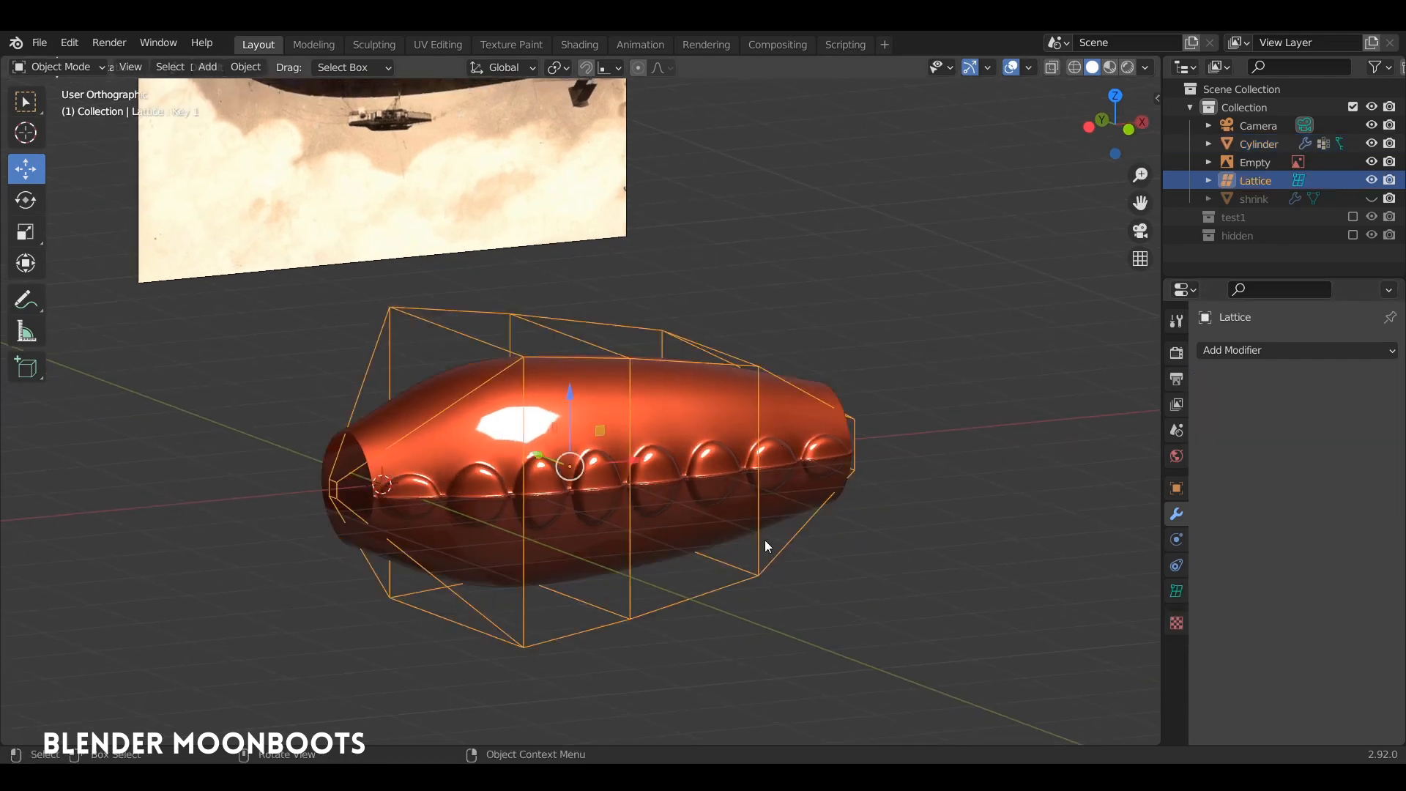
pyautogui.press('x')
pyautogui.click(744, 481)
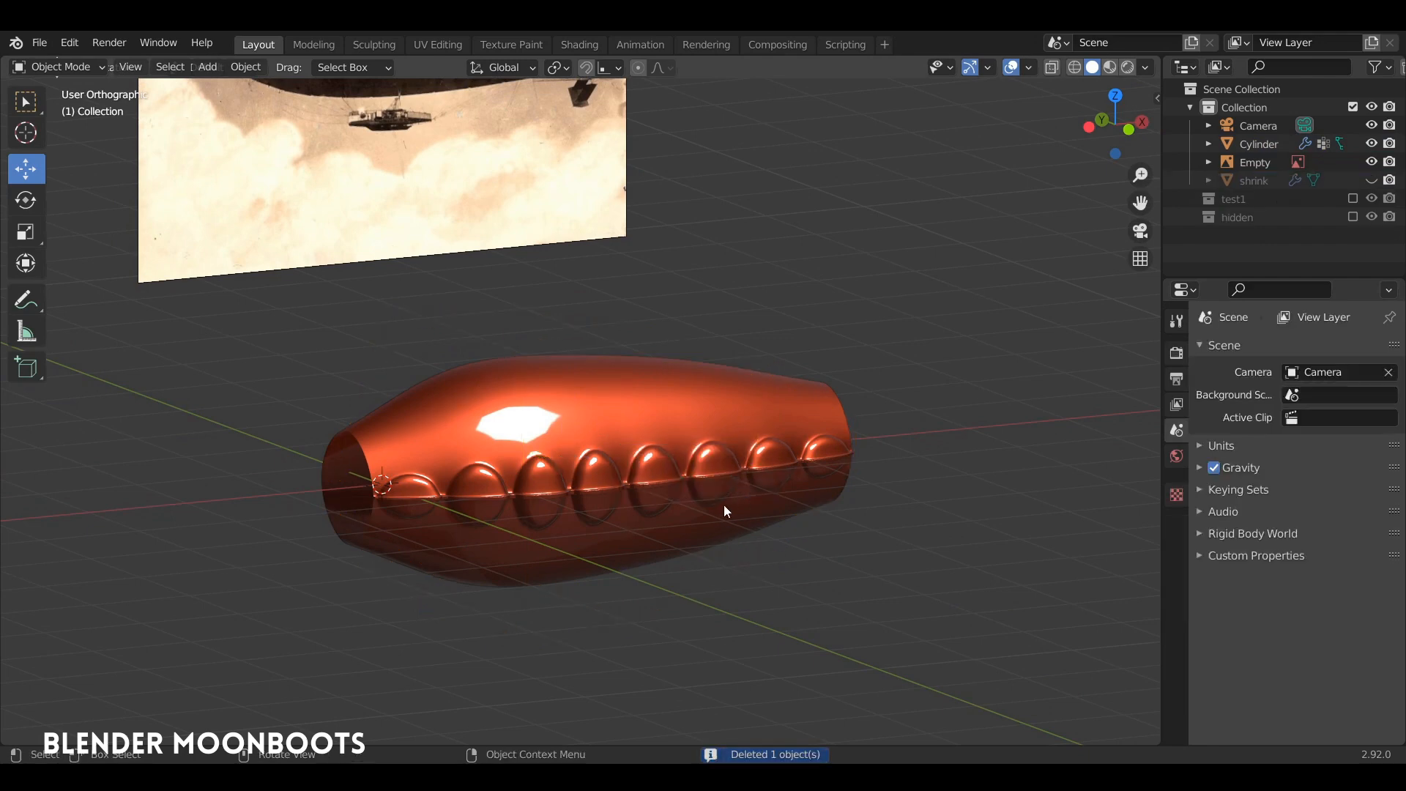
# Select the open edge loop at the hull's nose end in mesh editing and switch the viewport lighting to Studio.
pyautogui.click(447, 462)
pyautogui.moveTo(446, 463); pyautogui.dragTo(437, 458, button='middle')
pyautogui.press('Tab')
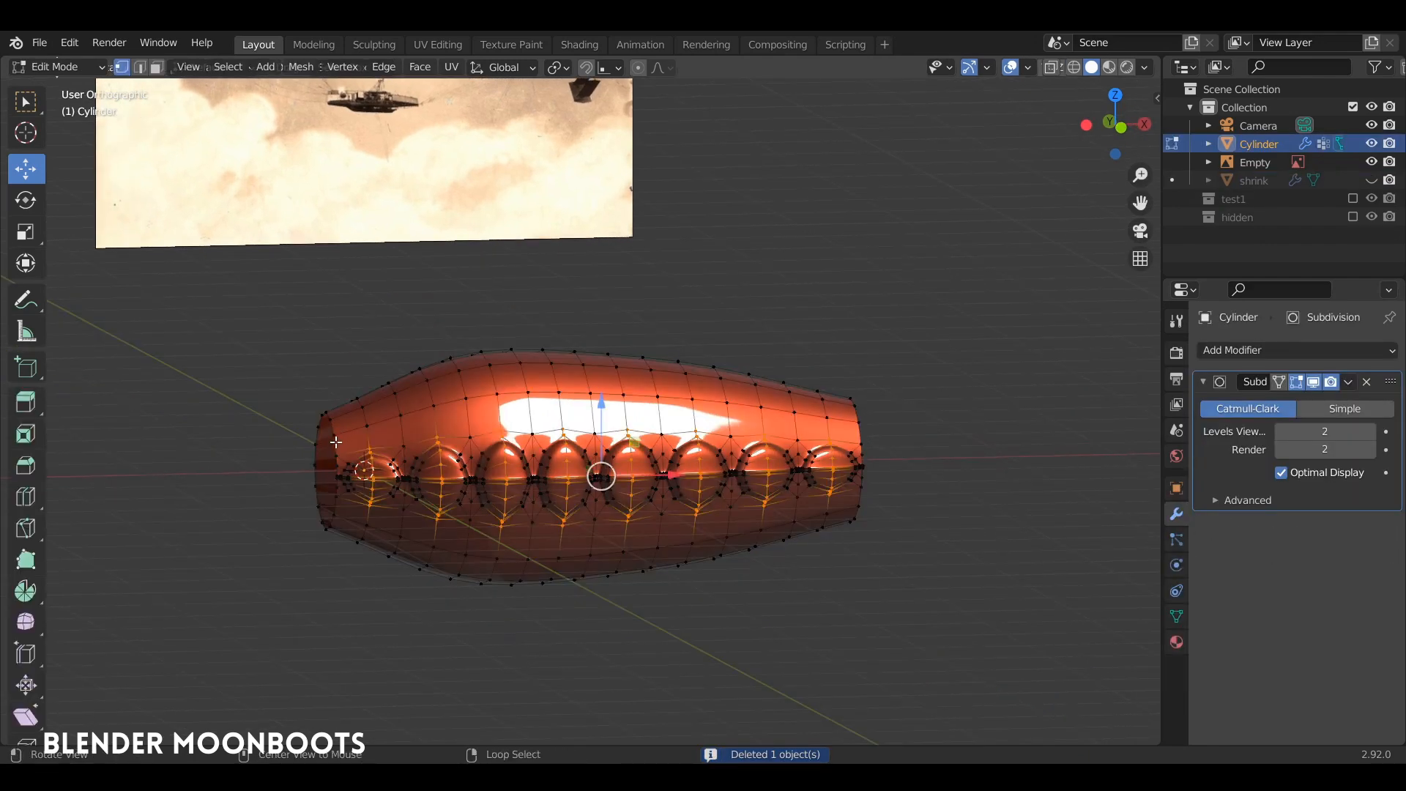
pyautogui.moveTo(353, 440); pyautogui.dragTo(813, 525, button='middle')
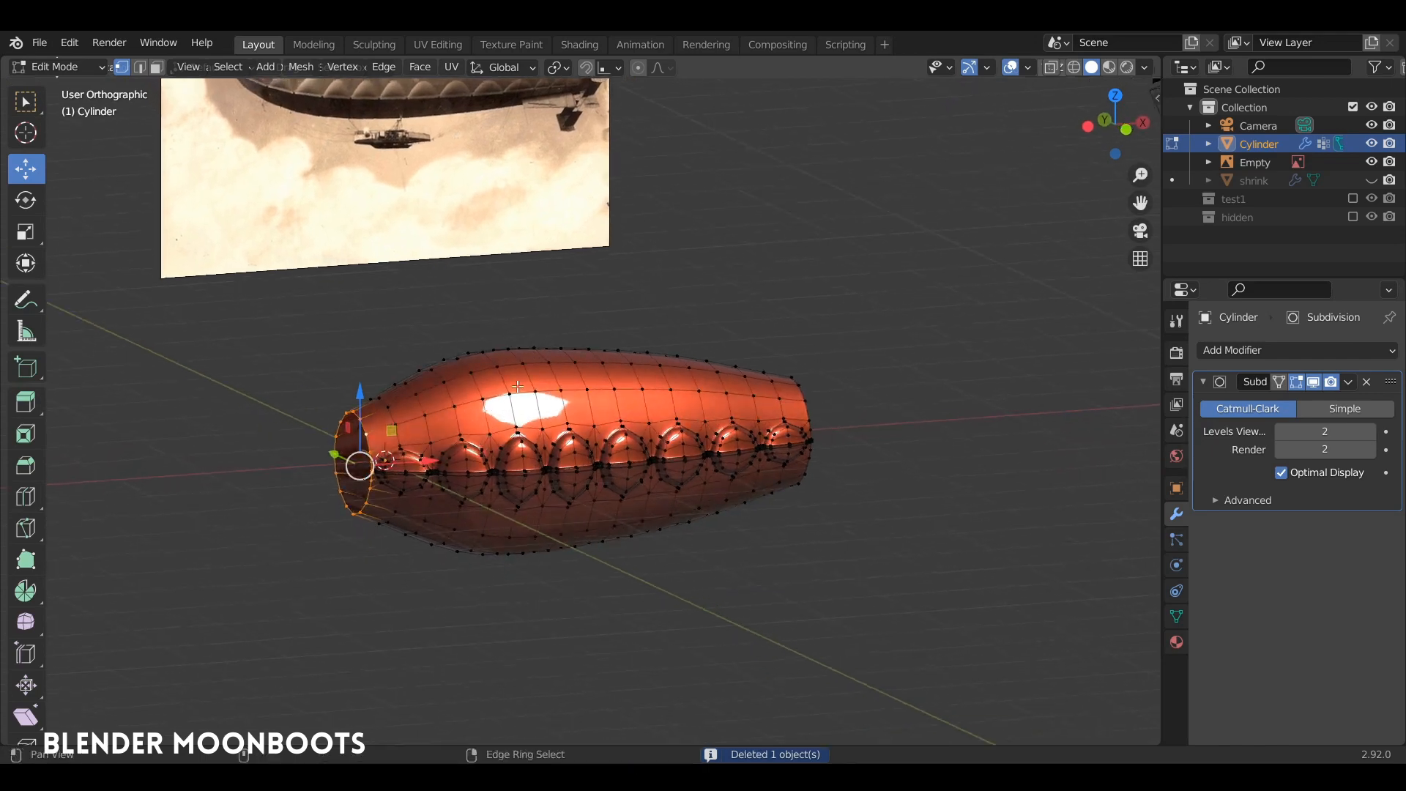
pyautogui.keyDown('shift'); pyautogui.moveTo(811, 354); pyautogui.dragTo(1035, 350, button='middle'); pyautogui.keyUp('shift')
pyautogui.click(1145, 68)
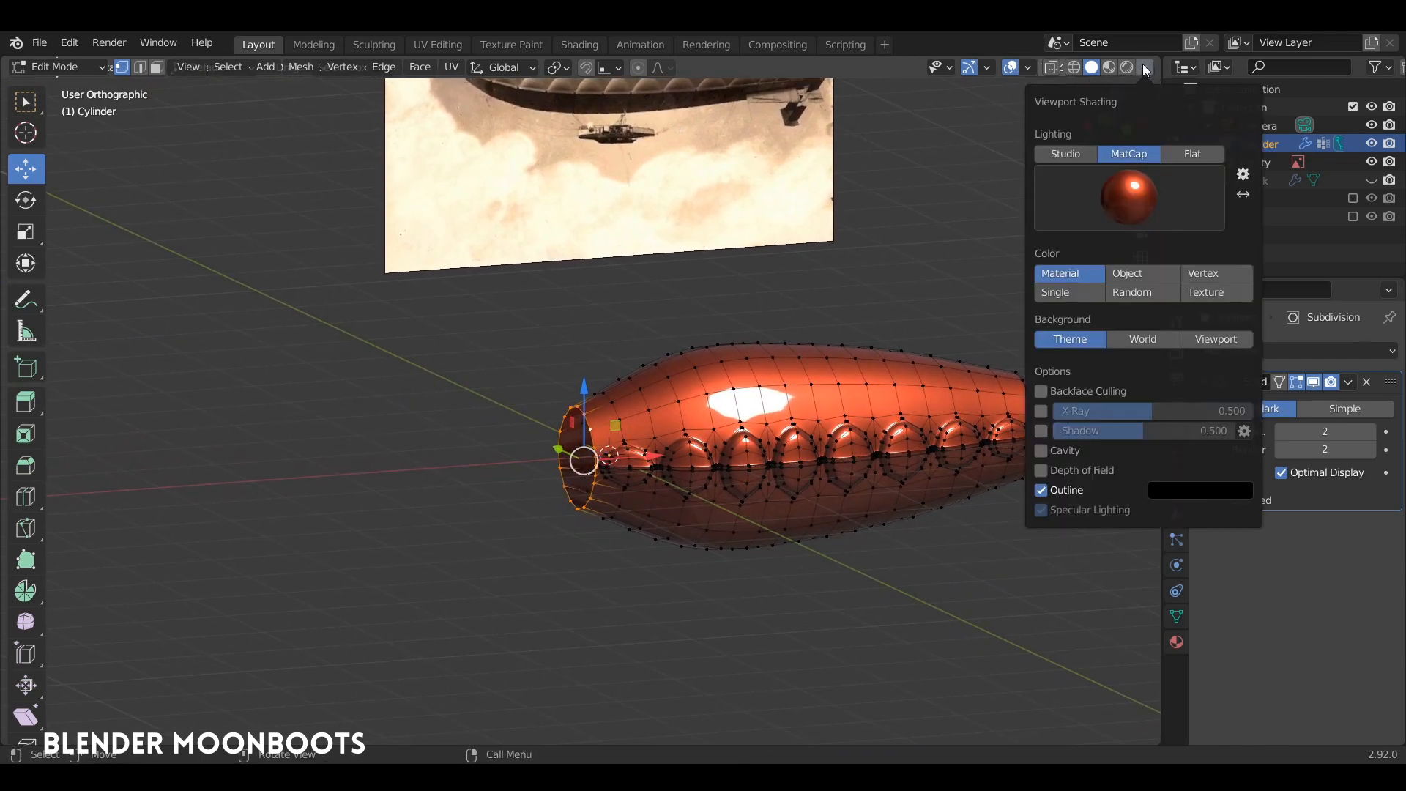
pyautogui.click(1065, 154)
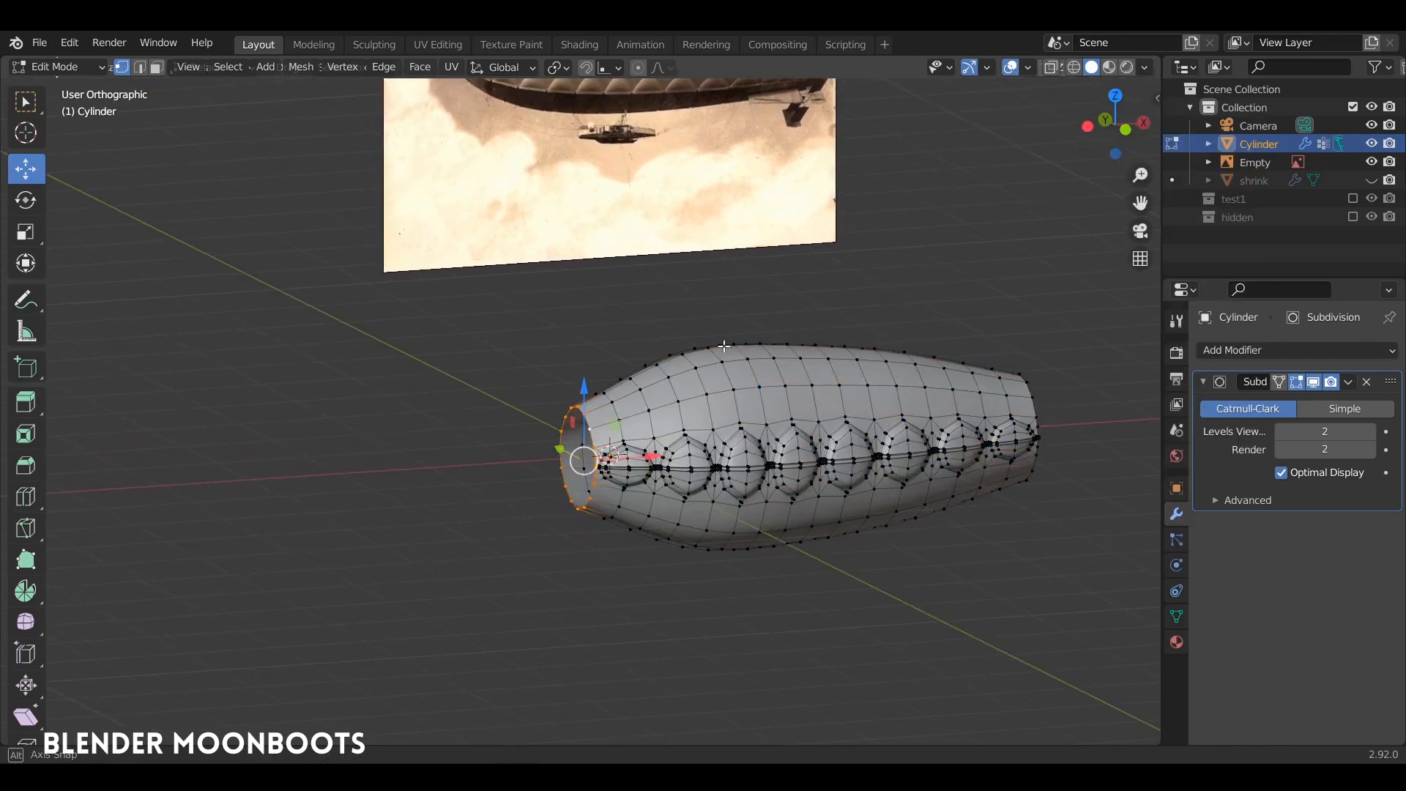
# Scale the nose-end edge loop to about 0.84 in front view, using smooth proportional editing with a size of about 0.68.
pyautogui.scroll(3, 713, 335)
pyautogui.press('KP_1')
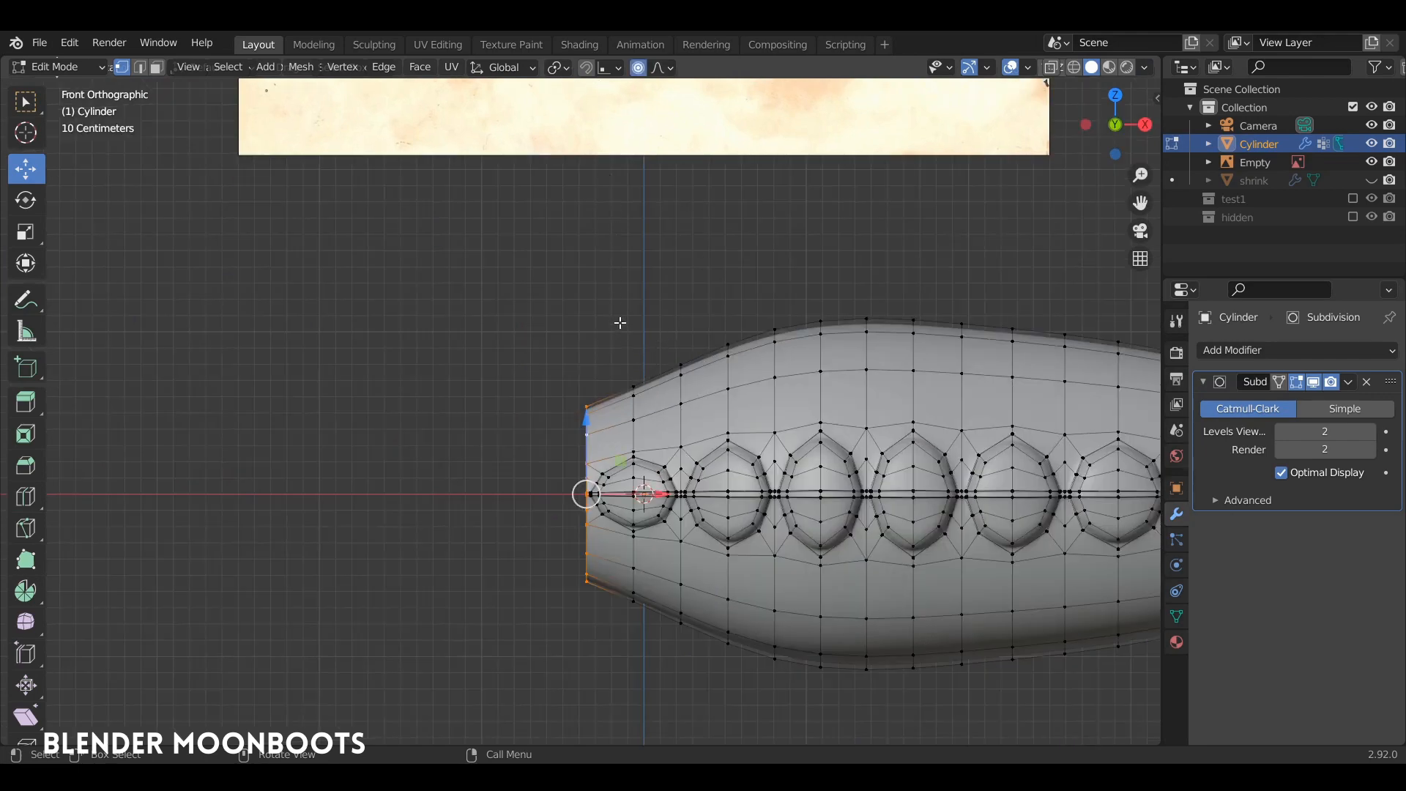
pyautogui.press('s')
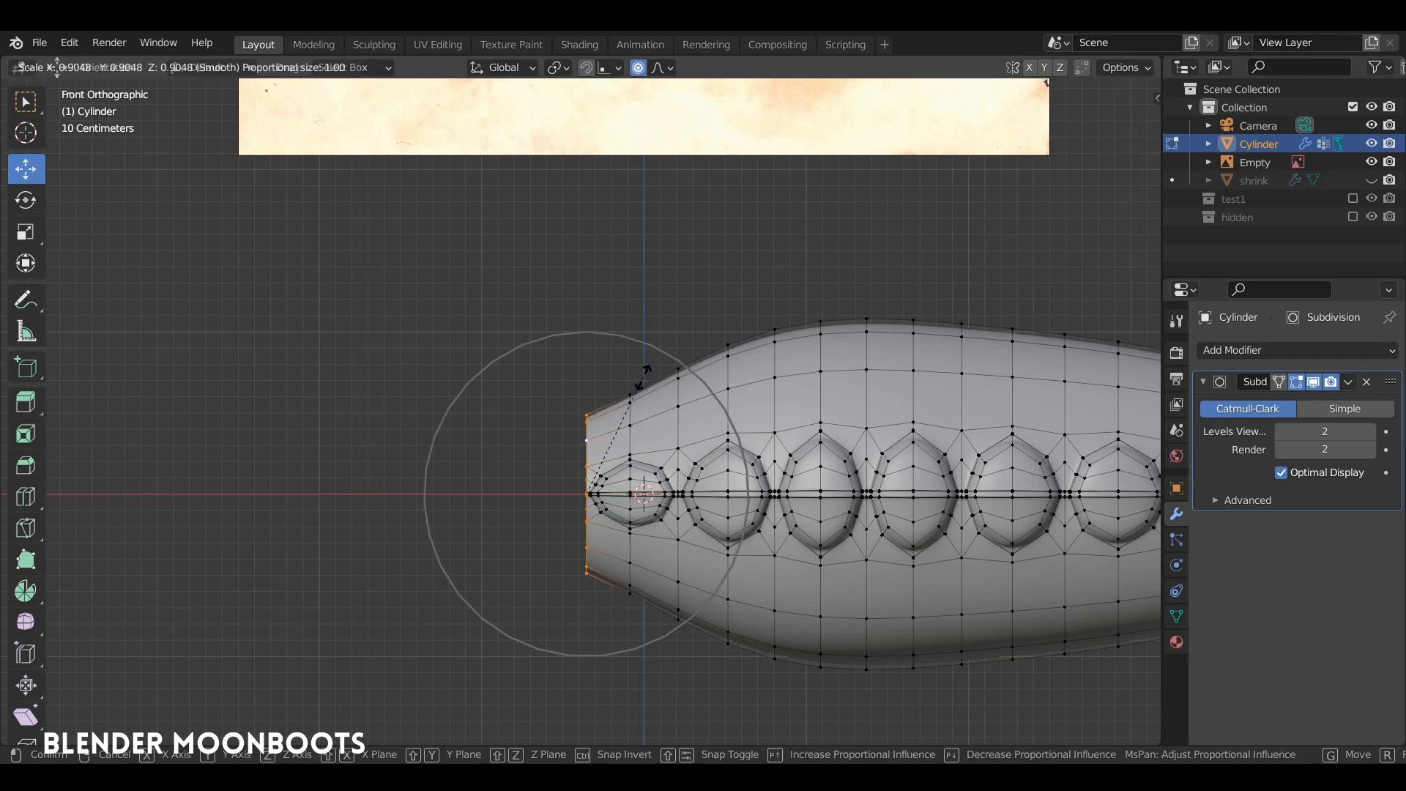
pyautogui.scroll(3, 639, 382)
pyautogui.click(642, 380)
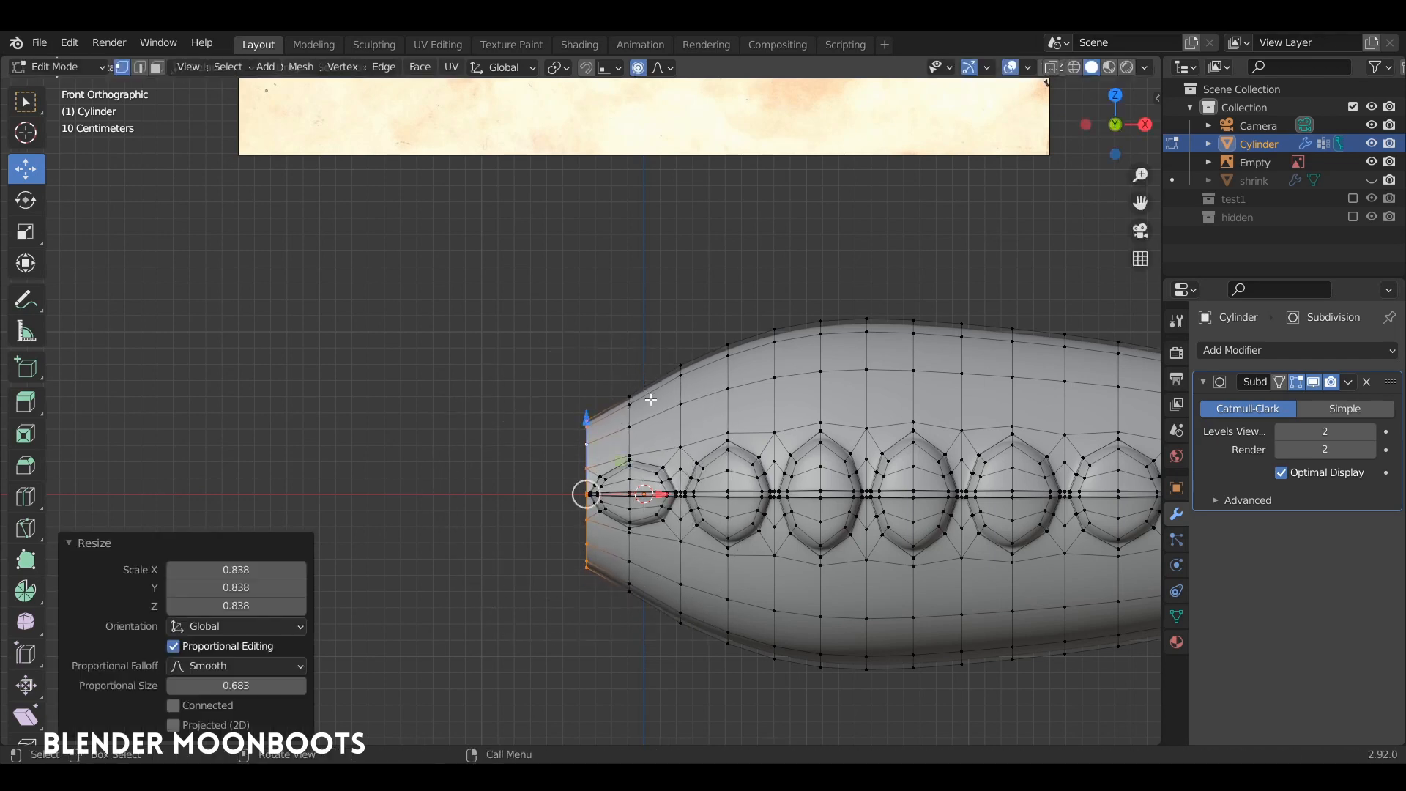
# Extrude the nose-end edge loop outward about 0.24 m along negative X and scale it down with proportional editing.
pyautogui.press('g')
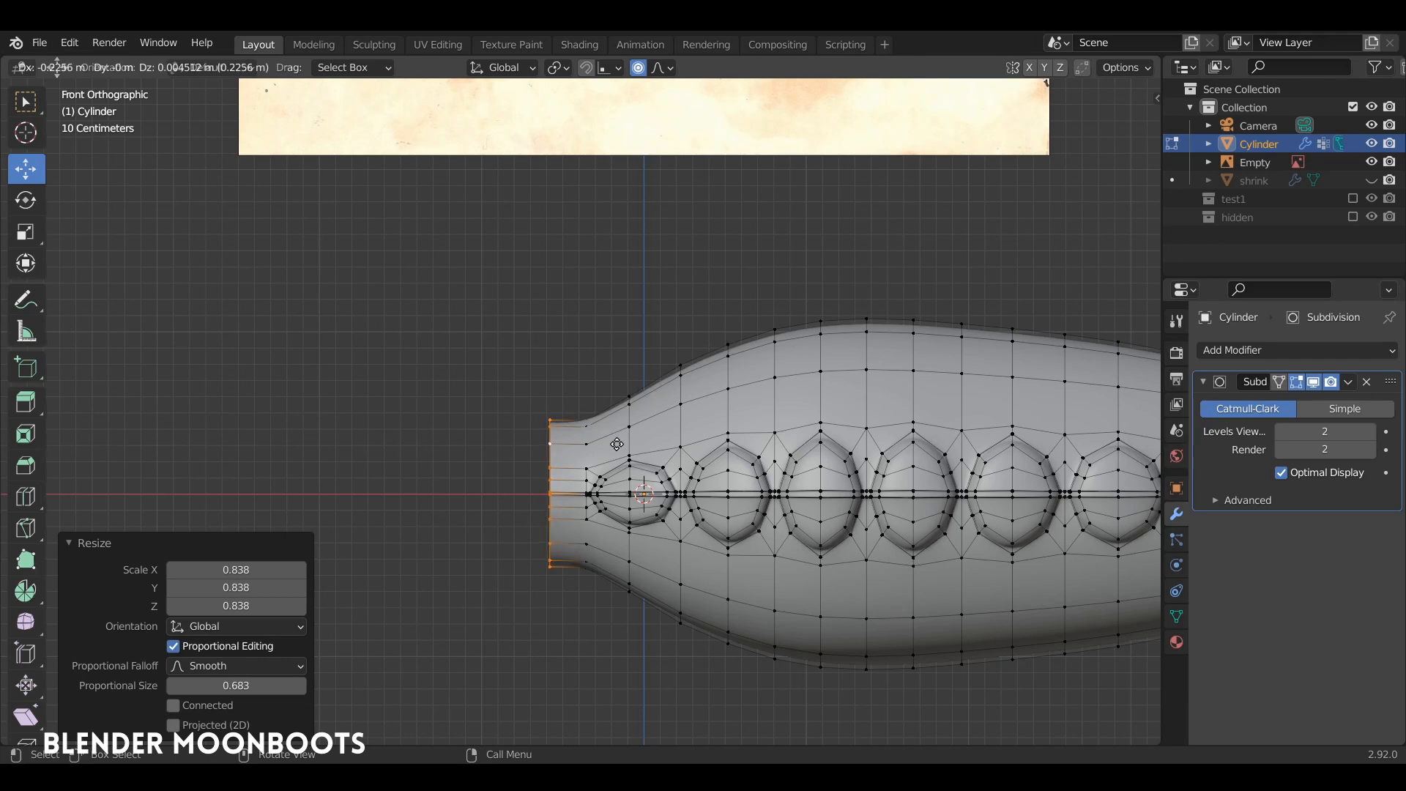
pyautogui.click(616, 445)
pyautogui.press('s')
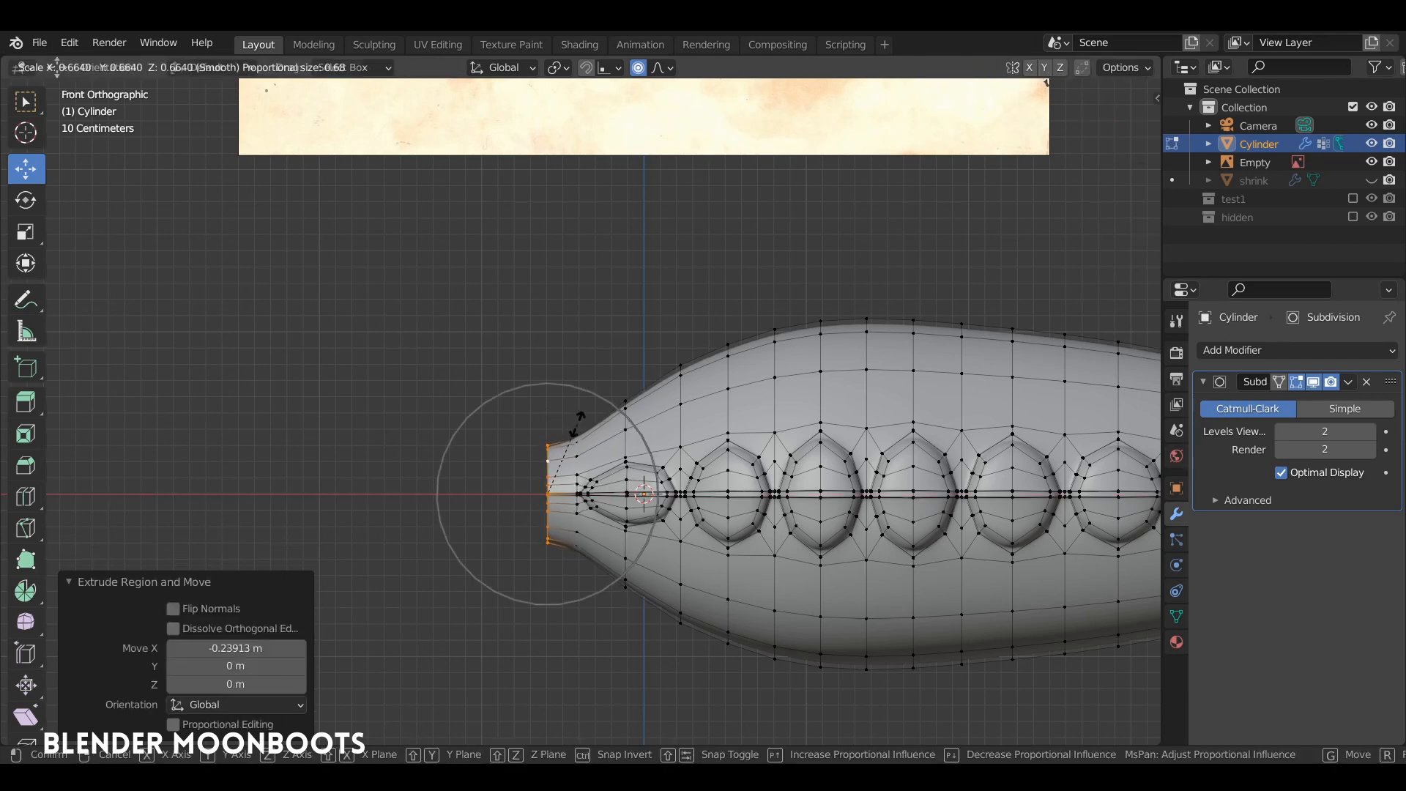
pyautogui.scroll(12, 578, 422)
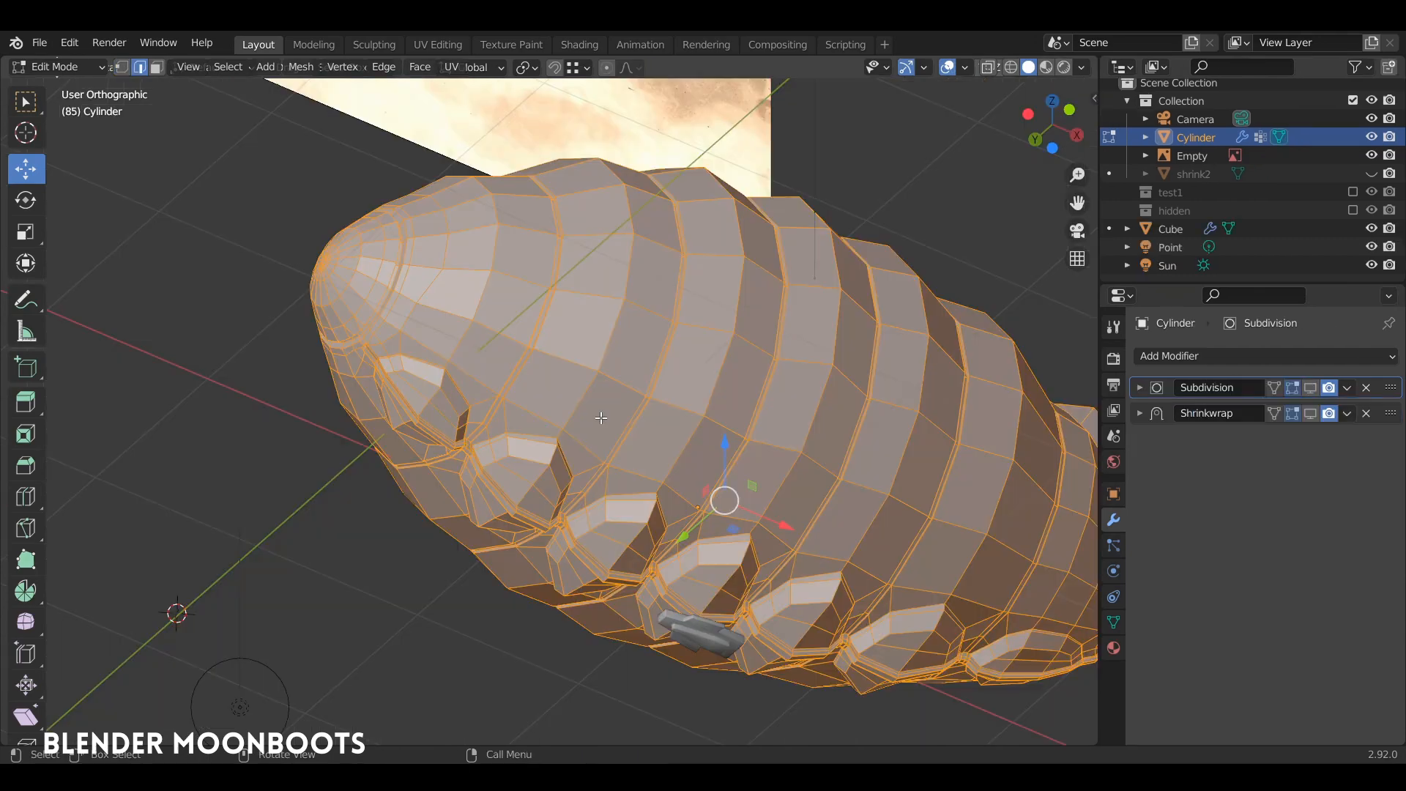
# Clear the mesh selection and examine the hull's topology around the nose and bulges, and the finished airship in rendered view.
pyautogui.hotkey('alt', 'a')
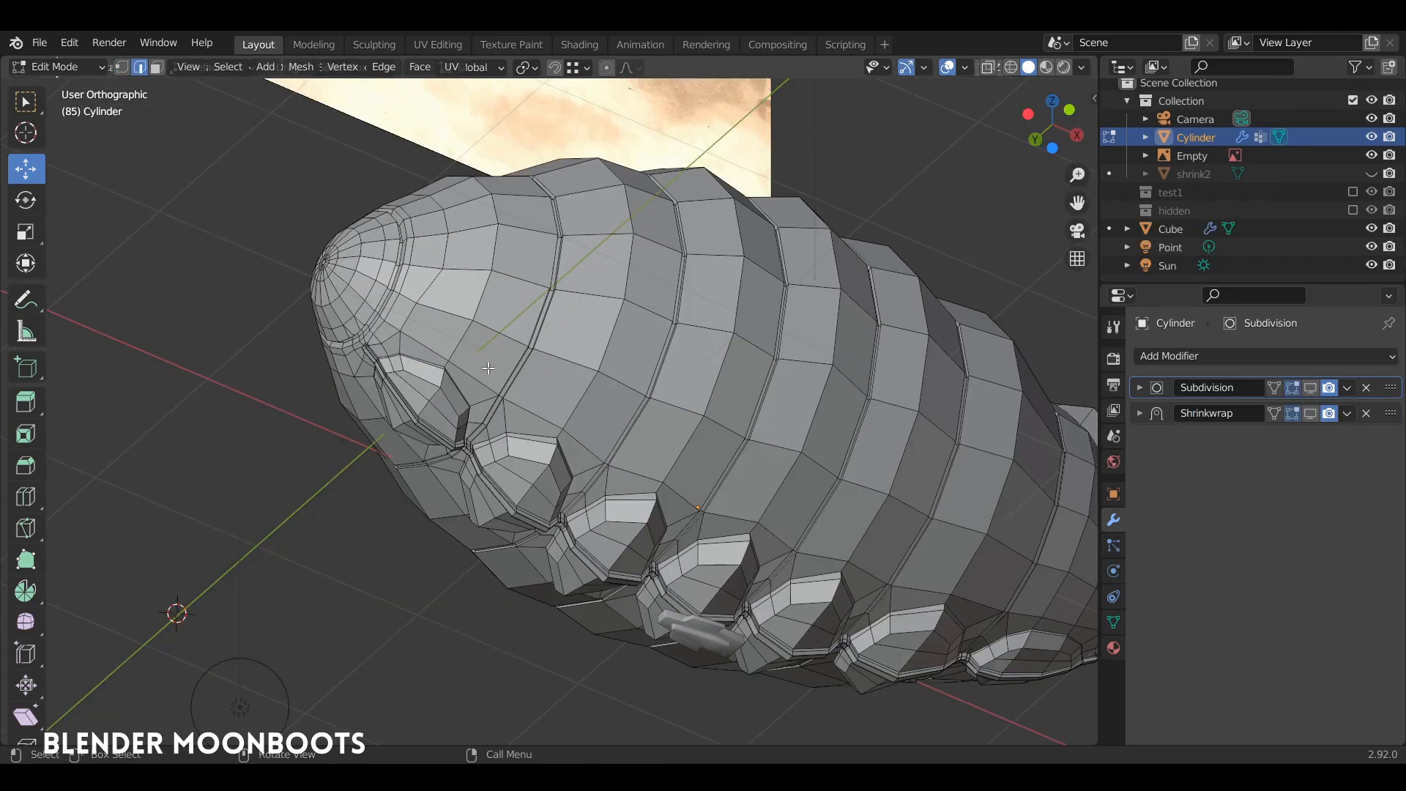
pyautogui.scroll(4, 489, 368)
pyautogui.keyDown('shift'); pyautogui.moveTo(495, 316); pyautogui.dragTo(747, 370, button='middle'); pyautogui.keyUp('shift')
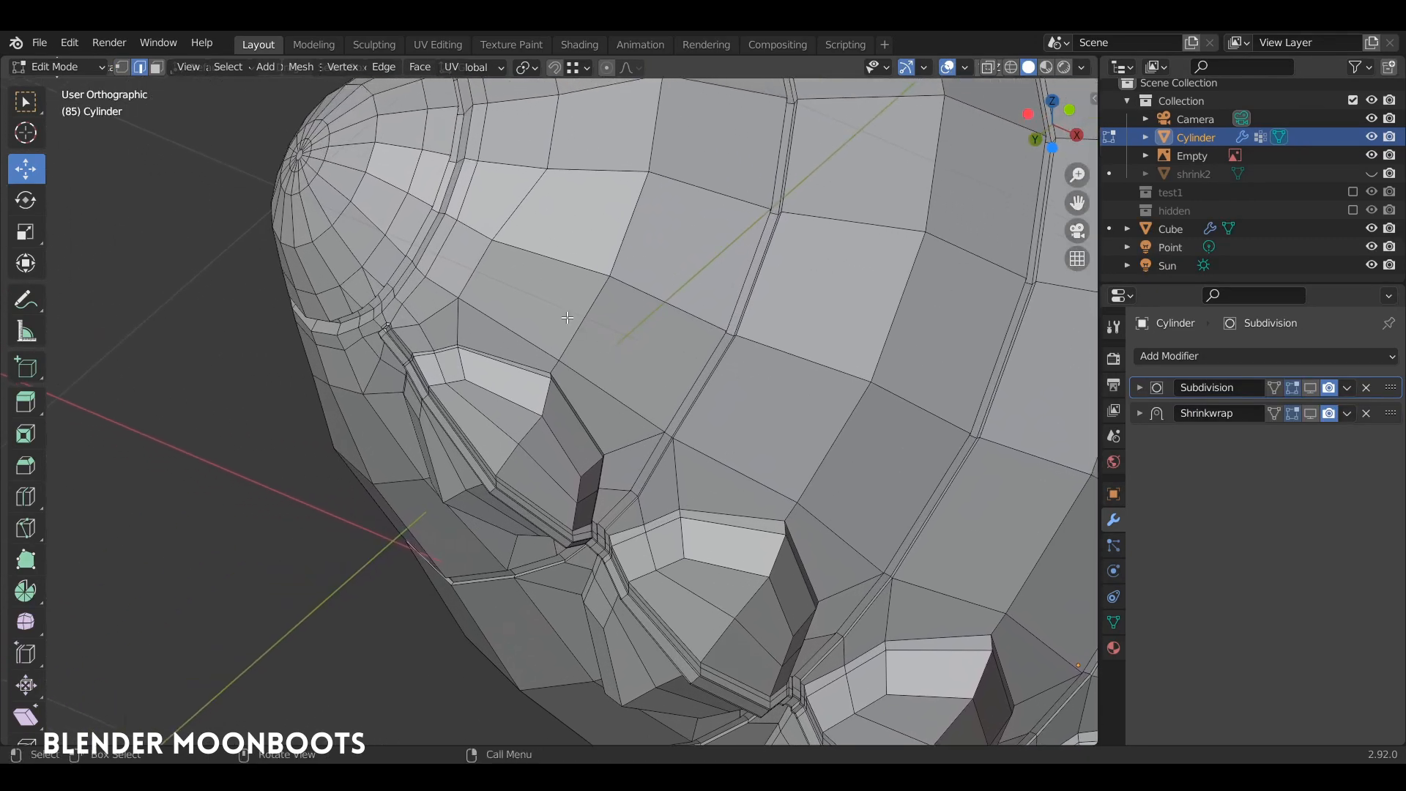
pyautogui.scroll(-3, 567, 317)
pyautogui.keyDown('alt'); pyautogui.moveTo(677, 340); pyautogui.dragTo(683, 323); pyautogui.keyUp('alt')
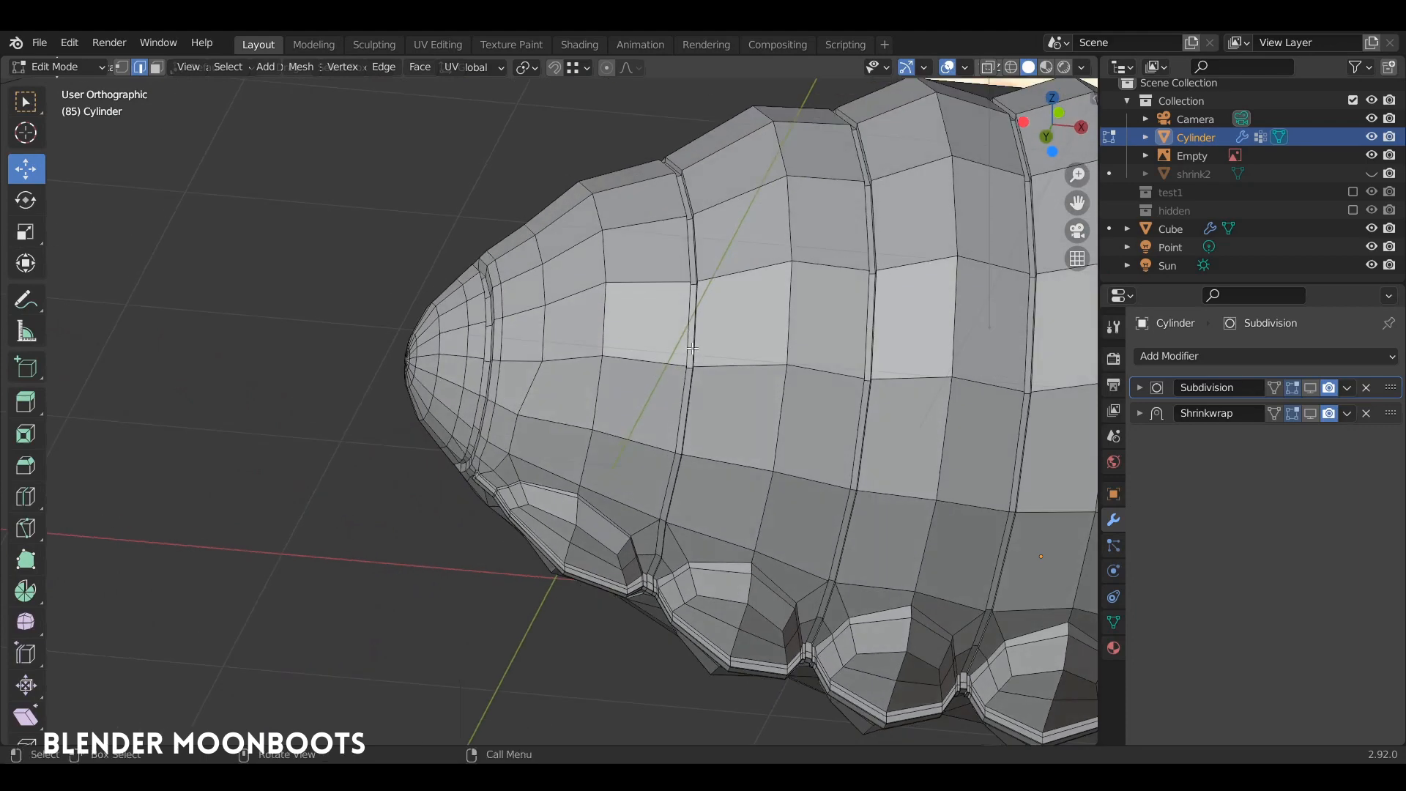
pyautogui.keyDown('alt'); pyautogui.moveTo(733, 378); pyautogui.dragTo(893, 367); pyautogui.keyUp('alt')
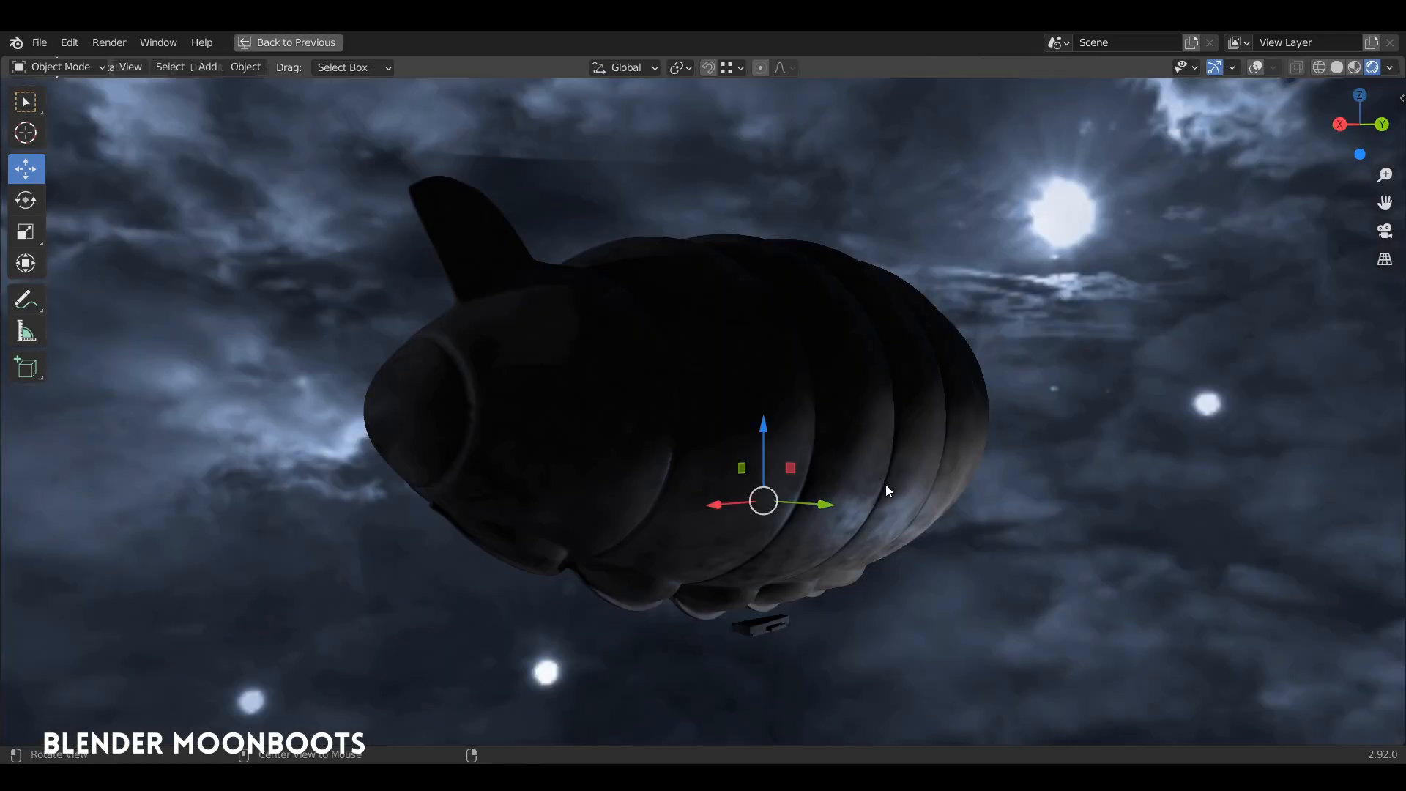
pyautogui.moveTo(885, 484)
pyautogui.keyDown('alt'); pyautogui.mouseDown()
pyautogui.moveTo(865, 463)
pyautogui.moveTo(890, 459)
pyautogui.moveTo(876, 440)
pyautogui.moveTo(889, 484)
pyautogui.mouseUp(); pyautogui.keyUp('alt')
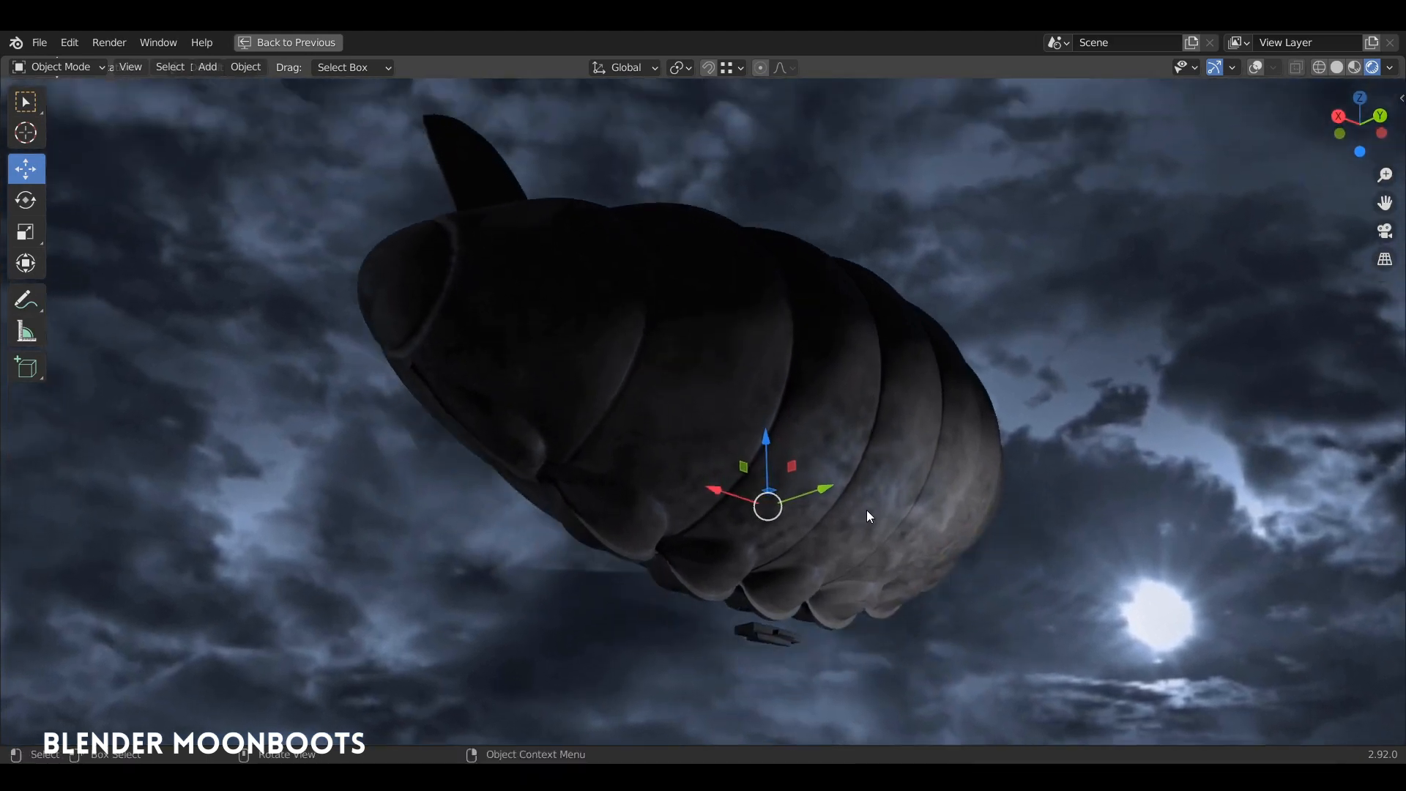